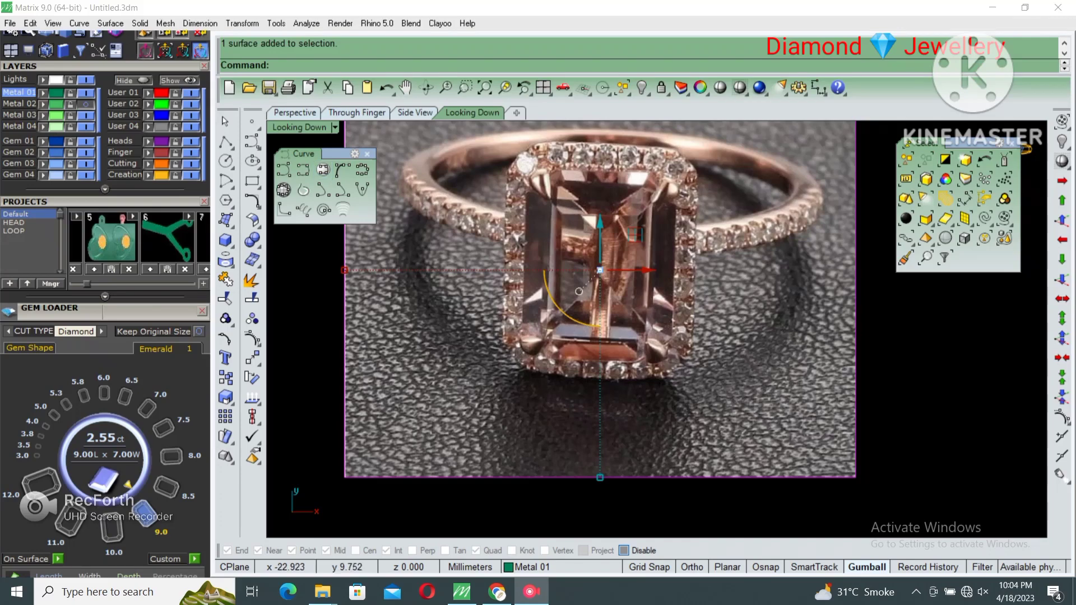
- Maximize the Through Finger view and create the size 7 ring-size circle
{"action": "key", "text": "ctrl+m"}
{"action": "double_click", "coordinate": [302, 335]}
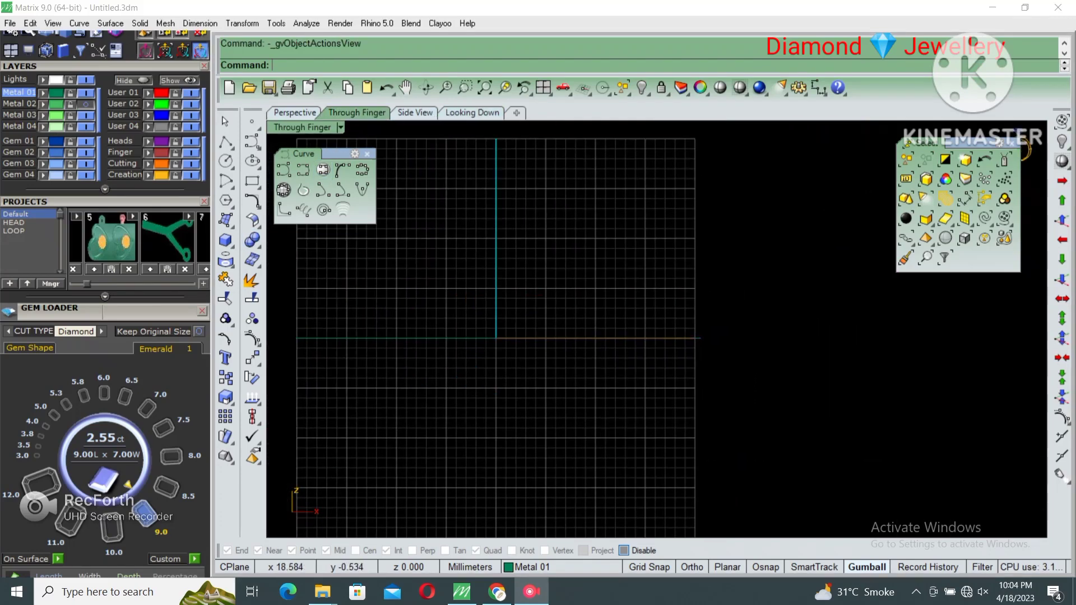
{"action": "key", "text": "F6"}
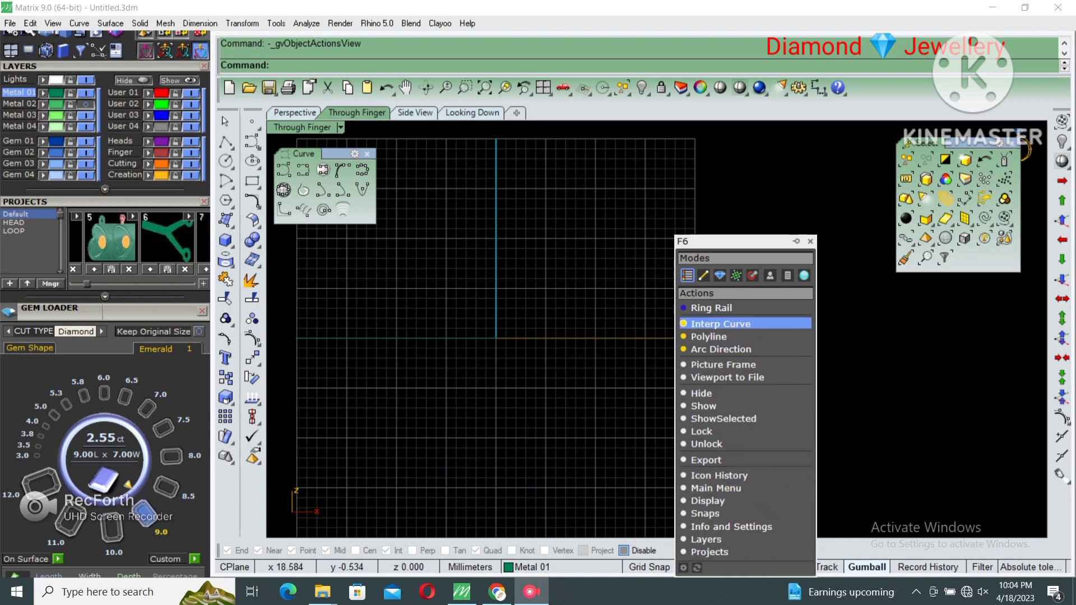
{"action": "left_click", "coordinate": [711, 308]}
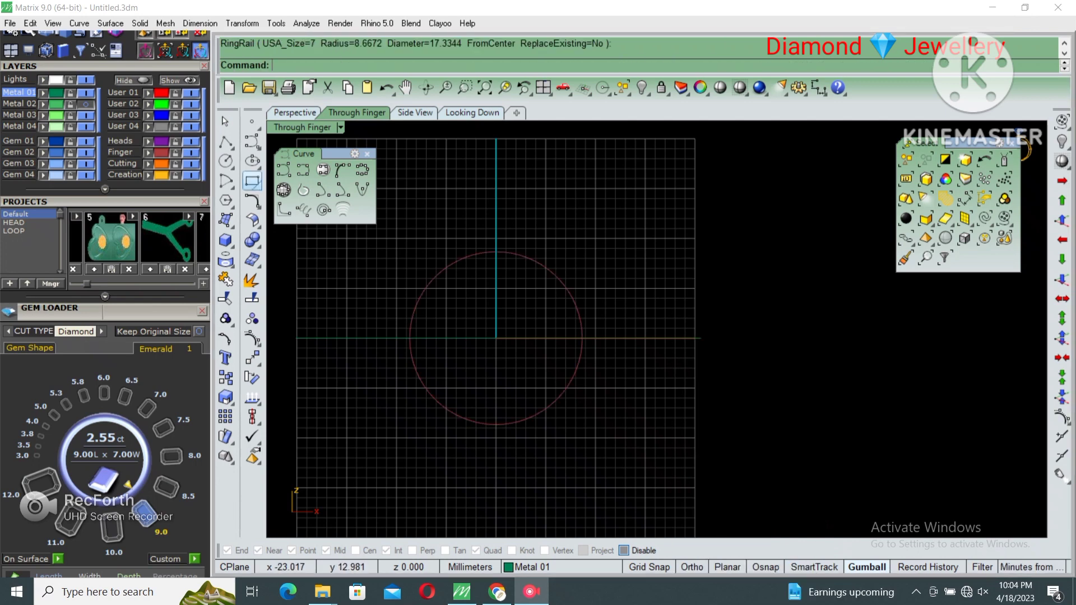
- Draw 1.5, 1.8 and 2 diameter marker circles at the ring's bottom, right and top
{"action": "left_click", "coordinate": [225, 160]}
{"action": "left_click", "coordinate": [268, 167]}
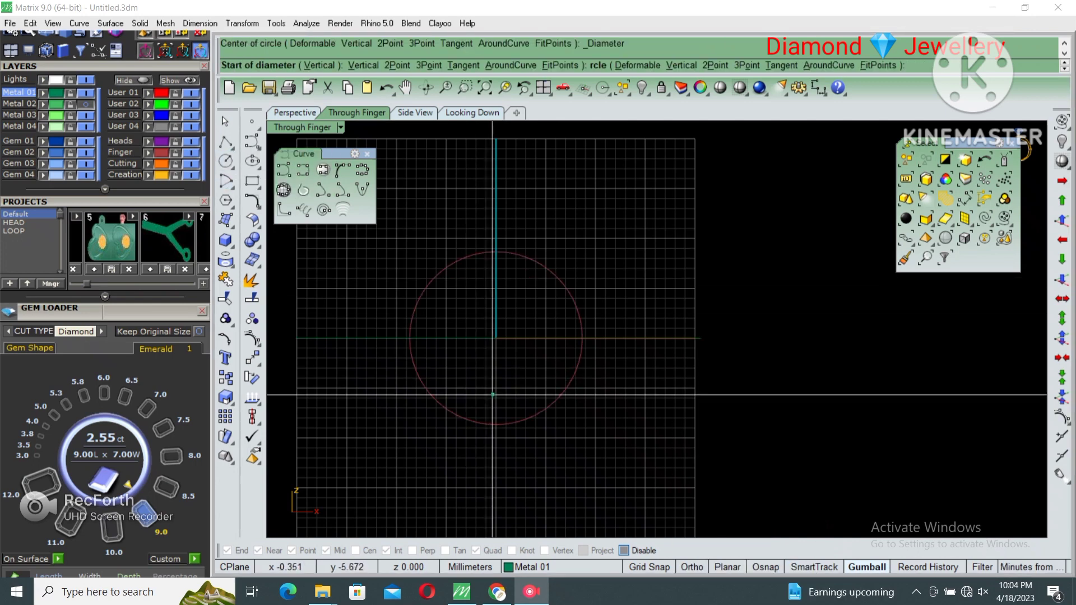
{"action": "left_click", "coordinate": [496, 424]}
{"action": "type", "text": "1.5"}
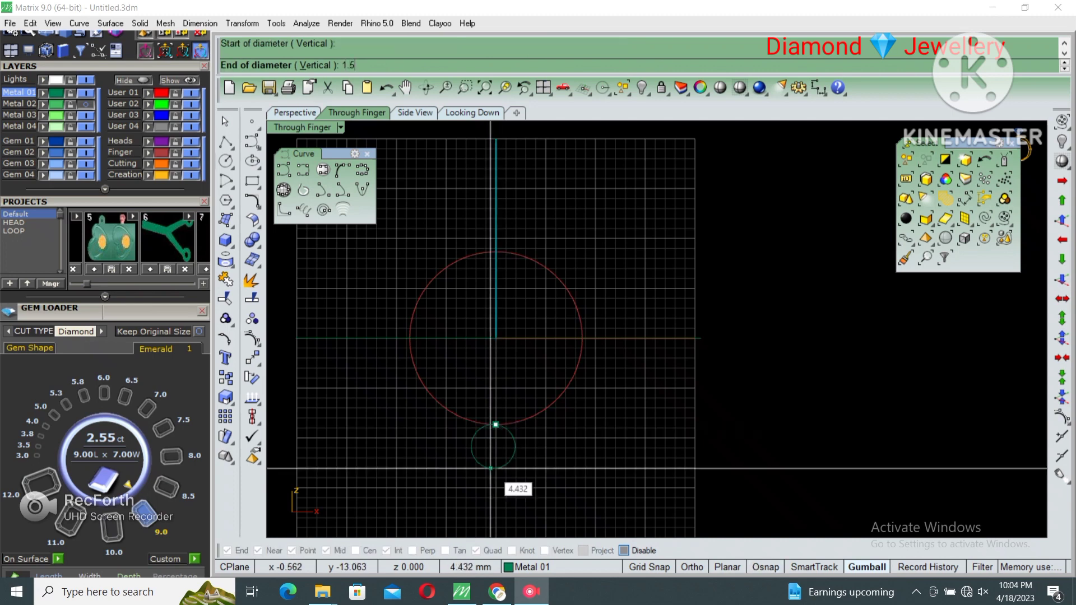
{"action": "key", "text": "Return"}
{"action": "key", "text": "Return"}
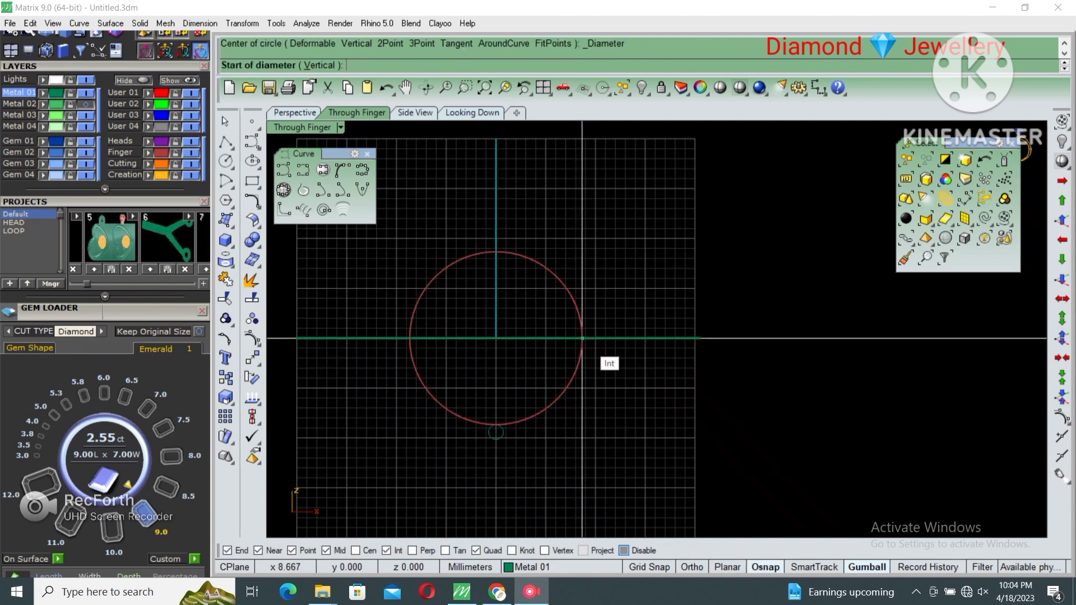
{"action": "left_click", "coordinate": [582, 338]}
{"action": "type", "text": "1.8"}
{"action": "key", "text": "Return"}
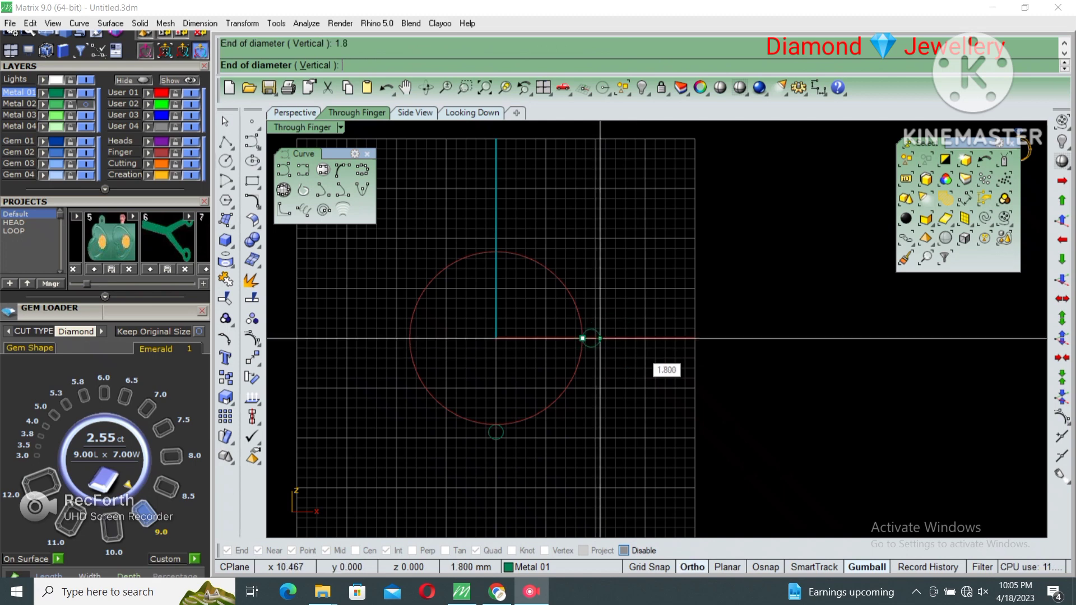
{"action": "key", "text": "Return"}
{"action": "left_click", "coordinate": [496, 251]}
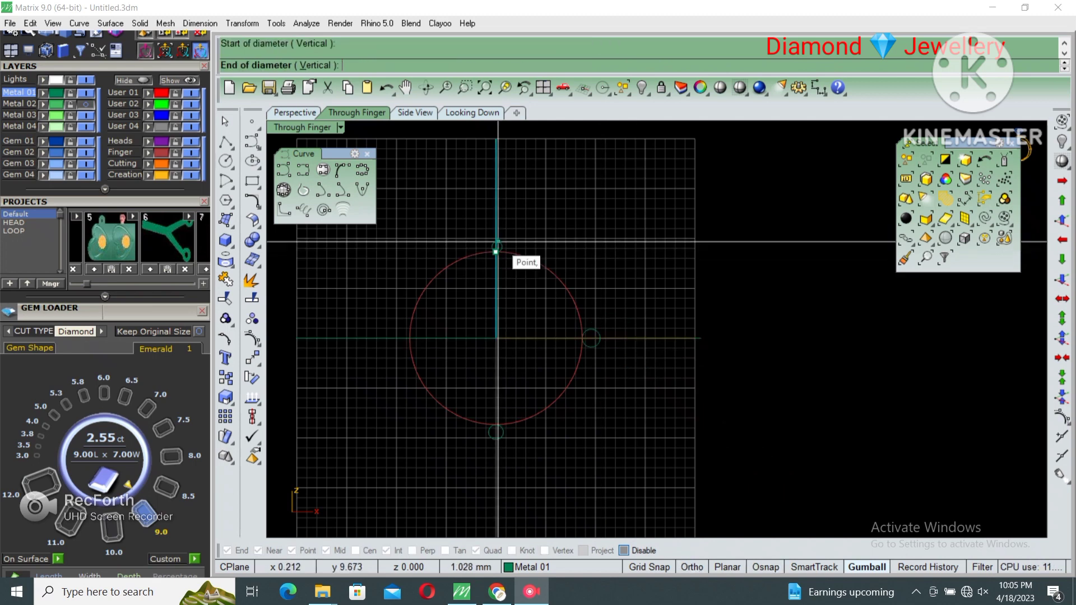
{"action": "type", "text": "2.1"}
{"action": "key", "text": "Return"}
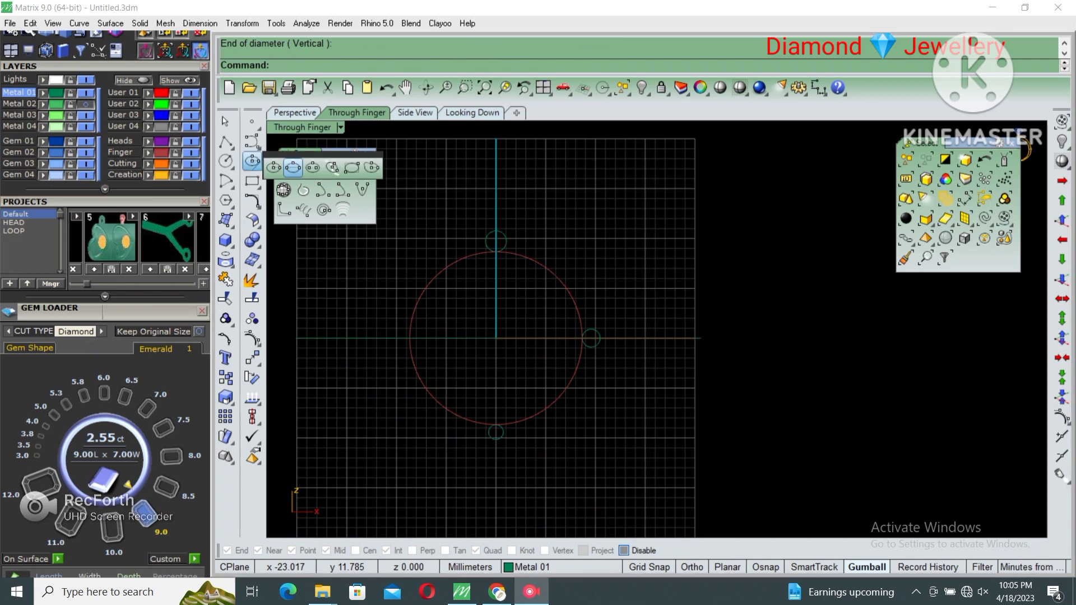
- Draw an ellipse with its axis from the top to bottom marker and width at the right marker
{"action": "right_click", "coordinate": [251, 160]}
{"action": "left_click", "coordinate": [496, 231]}
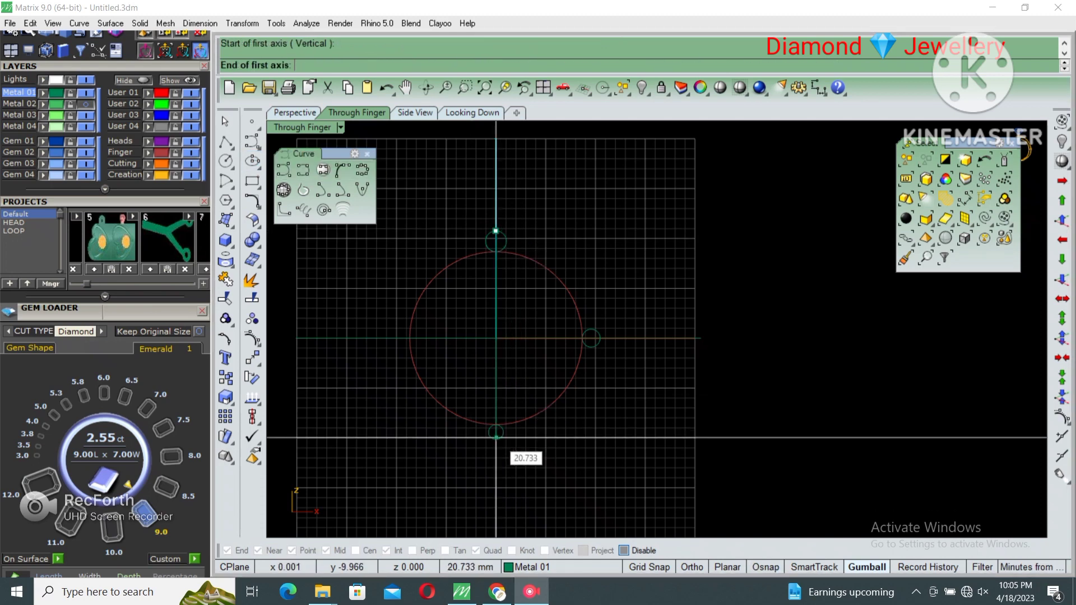
{"action": "left_click", "coordinate": [496, 432]}
{"action": "scroll", "coordinate": [610, 334], "scroll_direction": "up", "scroll_amount": 3}
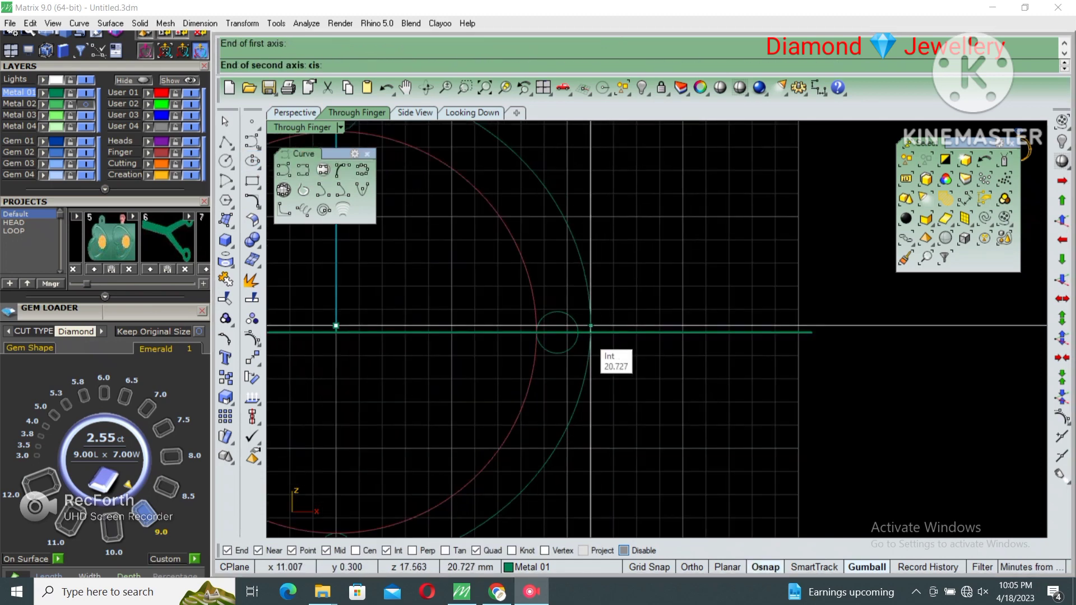
{"action": "left_click", "coordinate": [586, 308]}
{"action": "scroll", "coordinate": [633, 320], "scroll_direction": "down", "scroll_amount": 3}
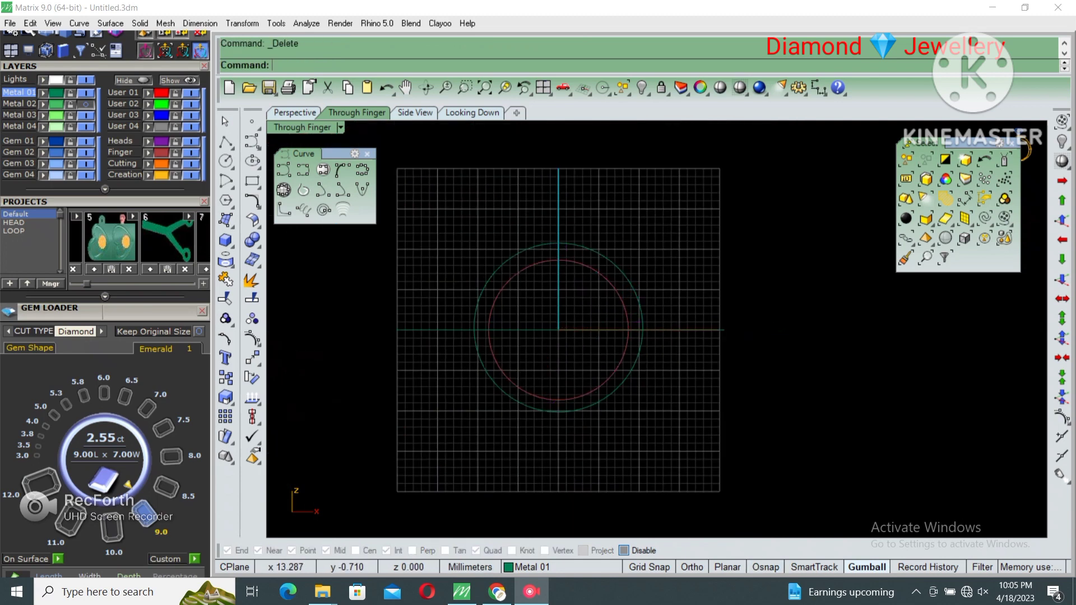
- Select both ring curves, try flattening them to the construction plane, then hide them
{"action": "key", "text": "ctrl+a"}
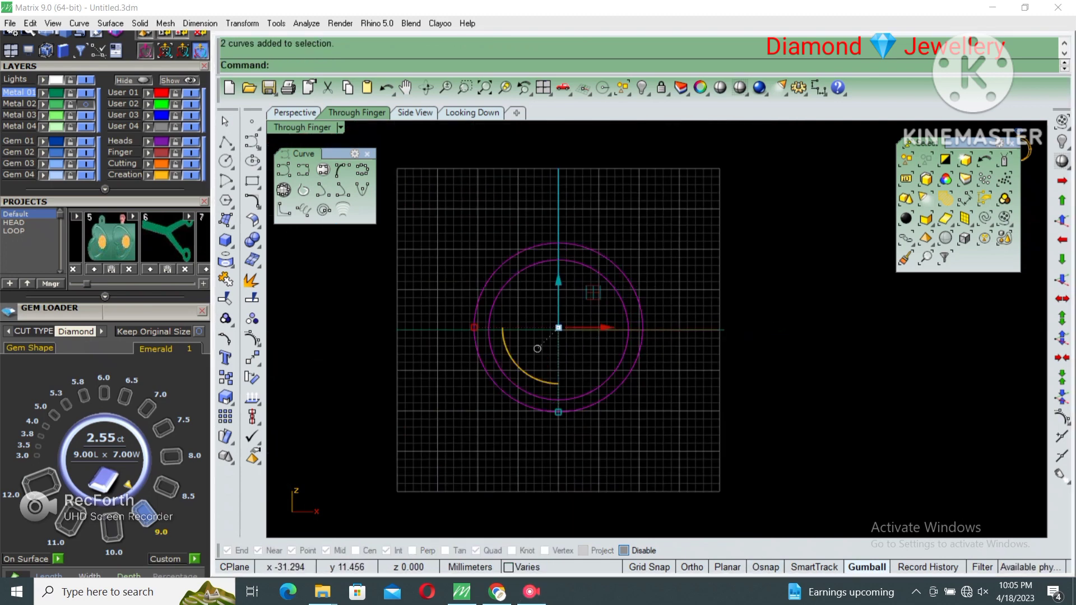
{"action": "key", "text": "ctrl+m"}
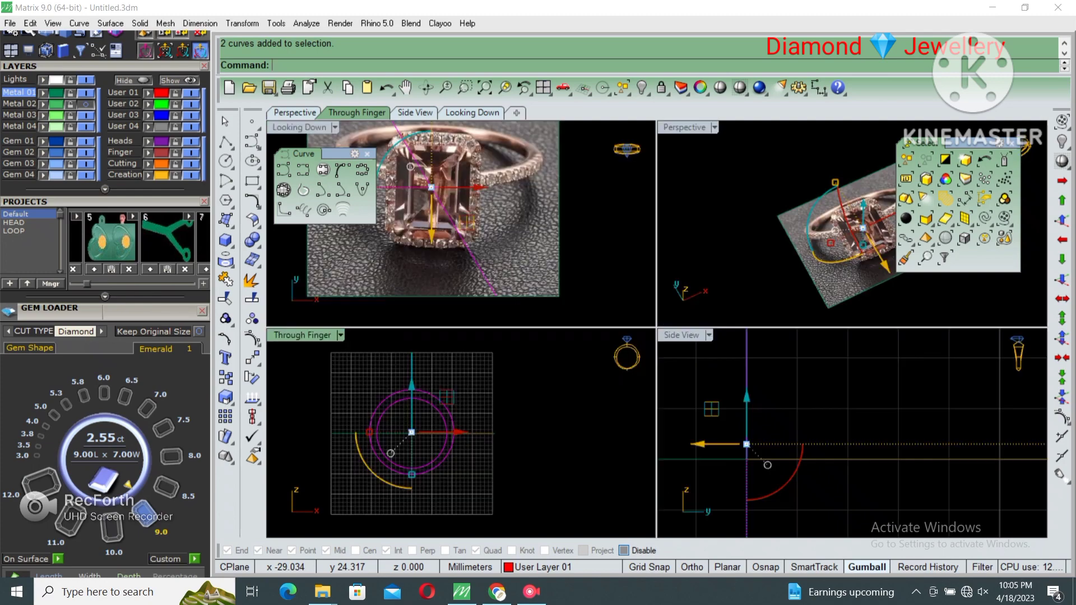
{"action": "key", "text": "ctrl+m"}
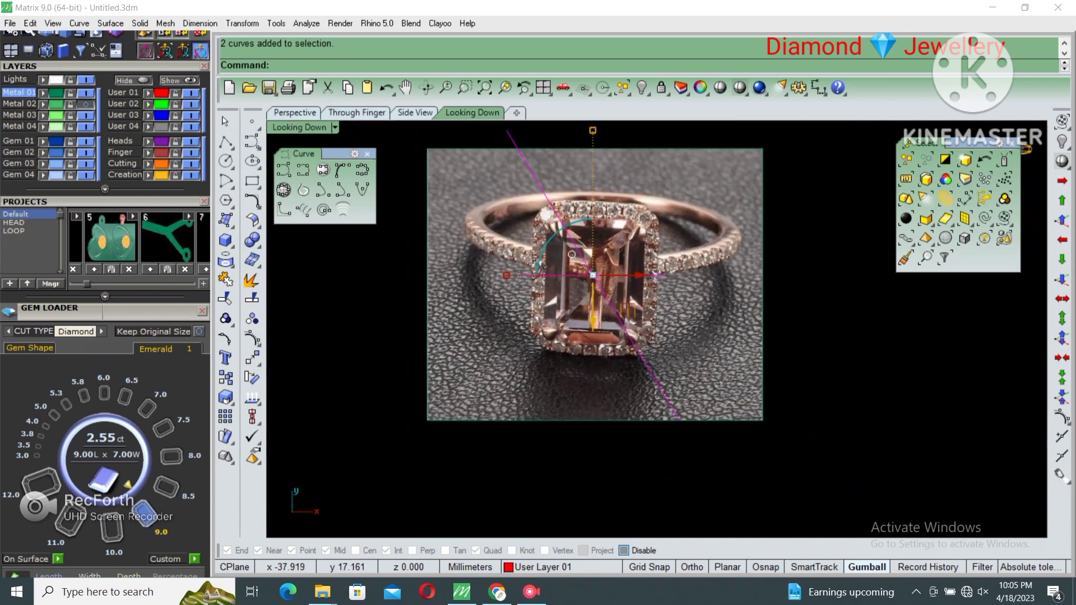
{"action": "key", "text": "ctrl+m"}
{"action": "key", "text": "ctrl+Tab"}
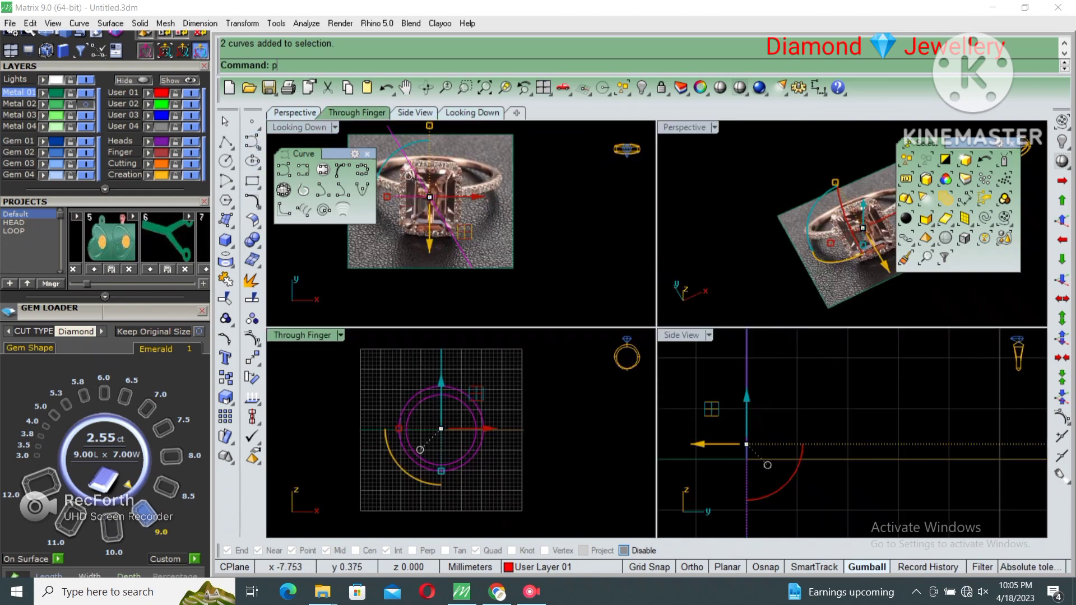
{"action": "key", "text": "Return"}
{"action": "key", "text": "Delete"}
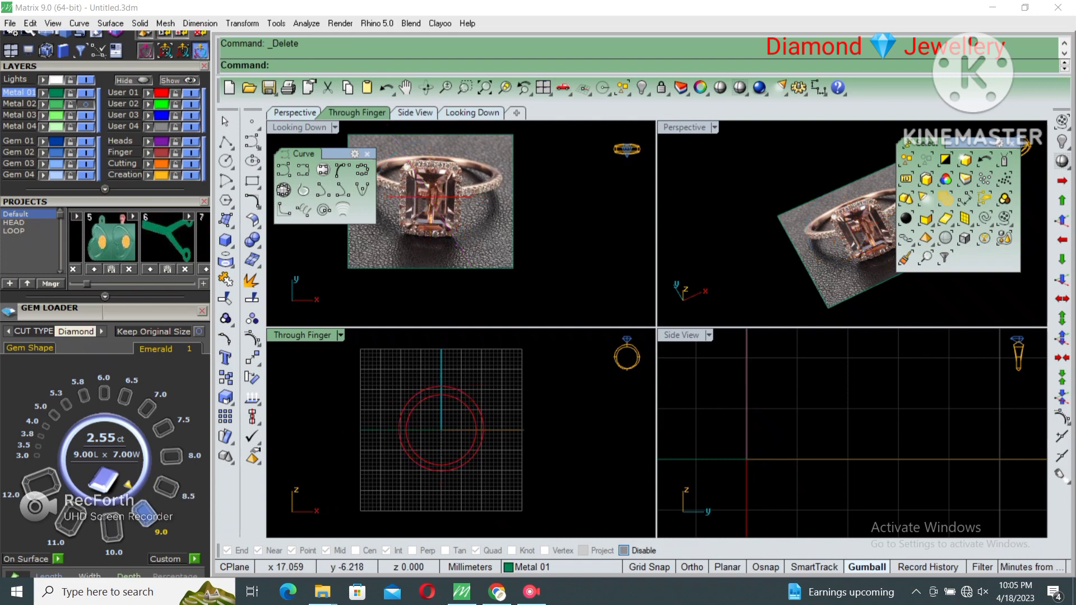
{"action": "key", "text": "ctrl+z"}
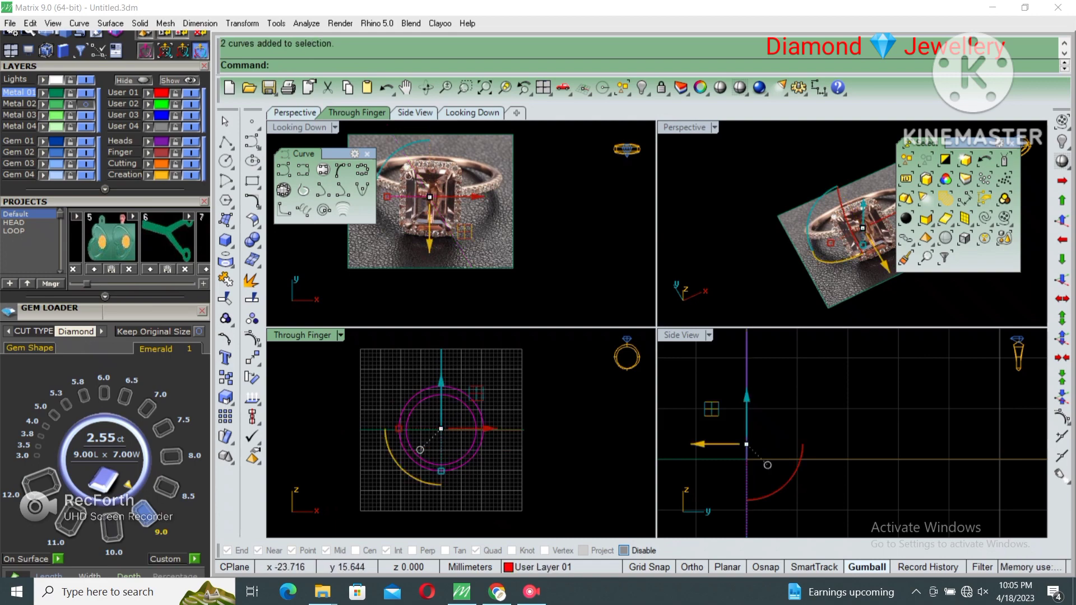
{"action": "key", "text": "ctrl+h"}
- In the maximized Looking Down view, draw a centre rectangle at the origin with length 21
{"action": "double_click", "coordinate": [299, 127]}
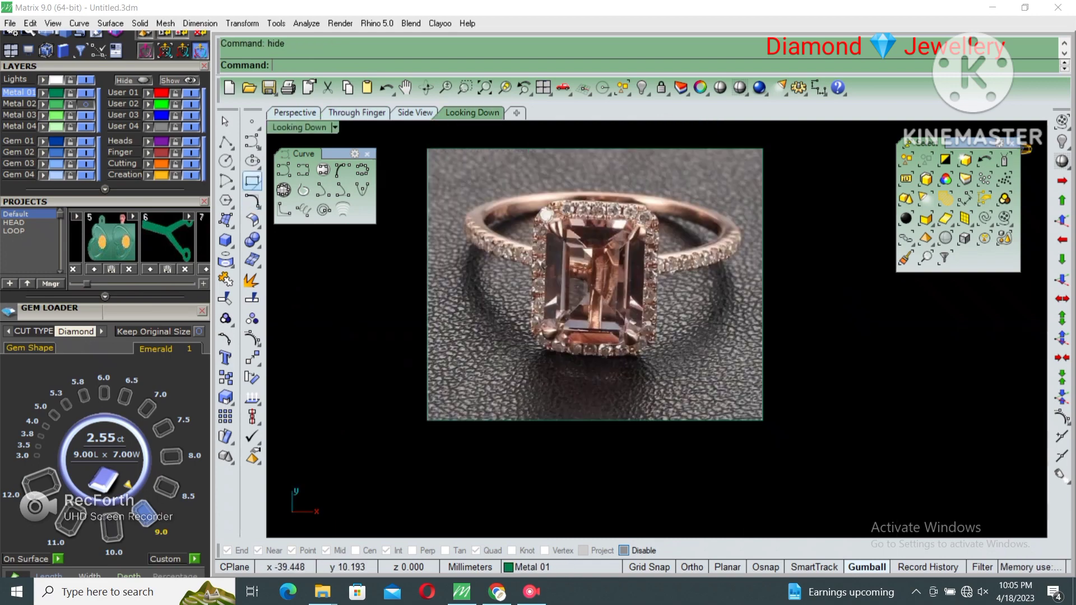
{"action": "left_click", "coordinate": [254, 182]}
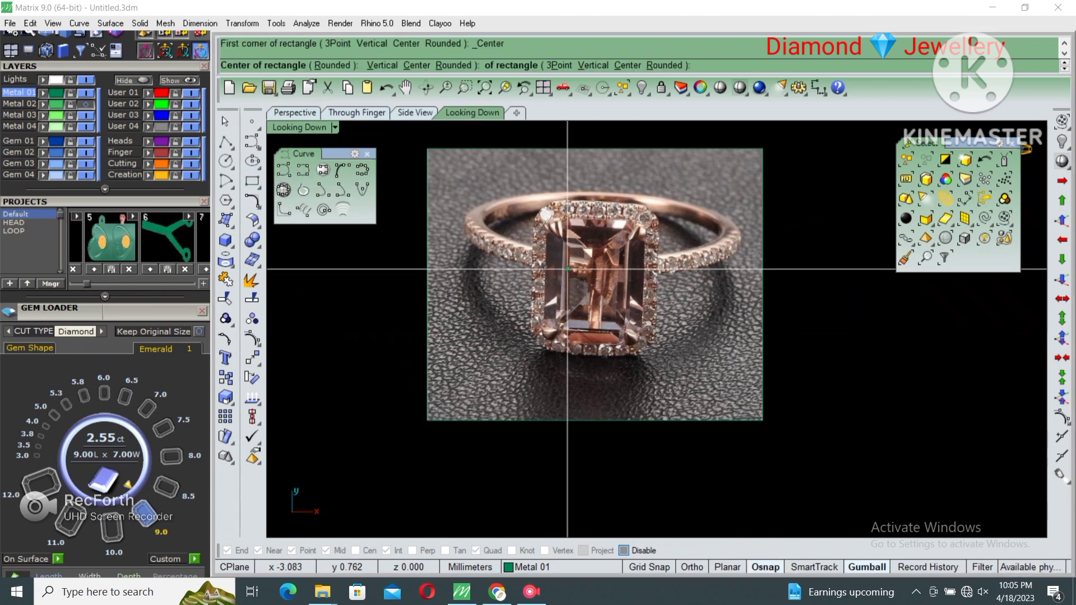
{"action": "type", "text": "0"}
{"action": "key", "text": "Return"}
{"action": "key", "text": "Return"}
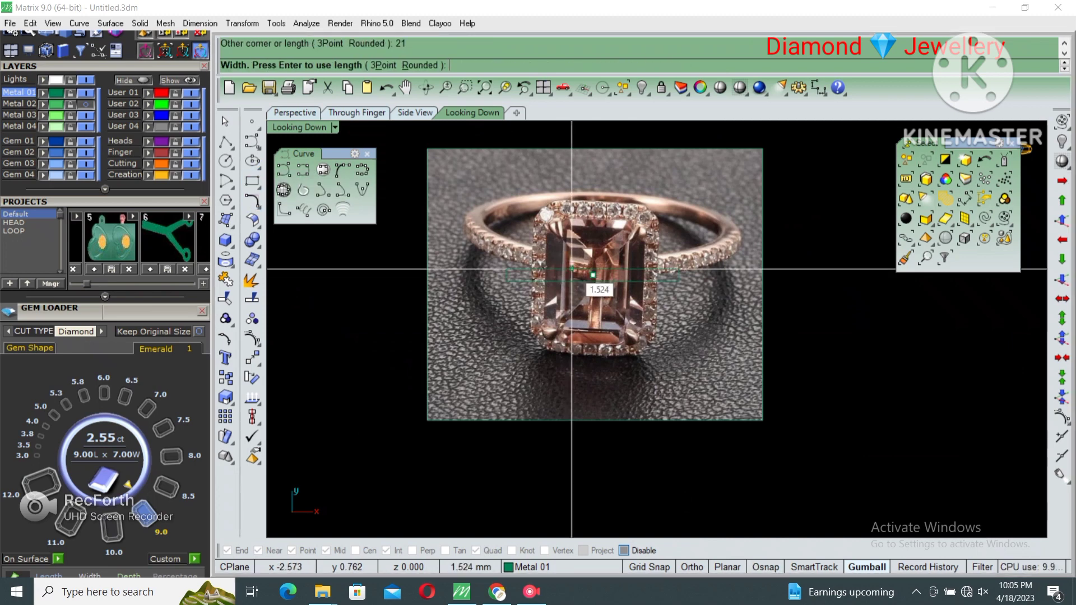
{"action": "key", "text": "Return"}
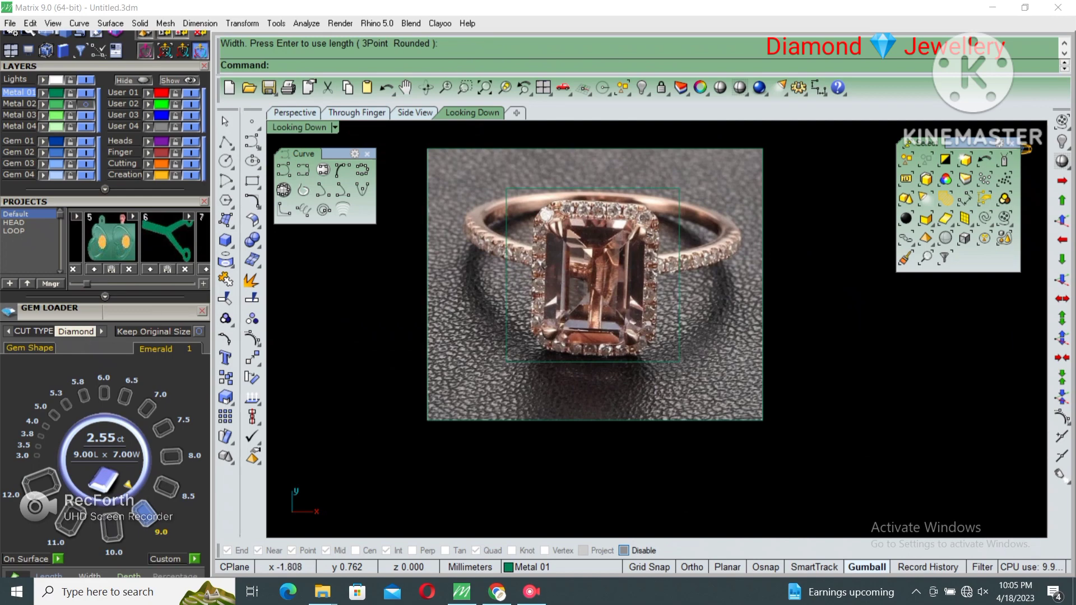
- Scale the ring reference photo from the origin to match the rectangle
{"action": "left_click", "coordinate": [593, 282]}
{"action": "type", "text": "0"}
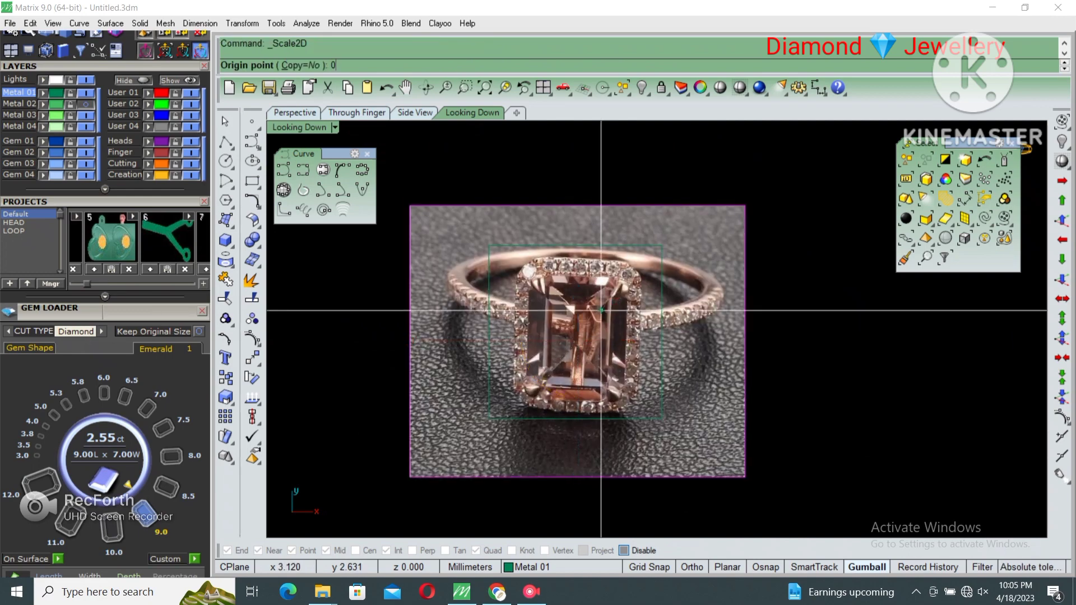
{"action": "key", "text": "Return"}
{"action": "left_click", "coordinate": [767, 331]}
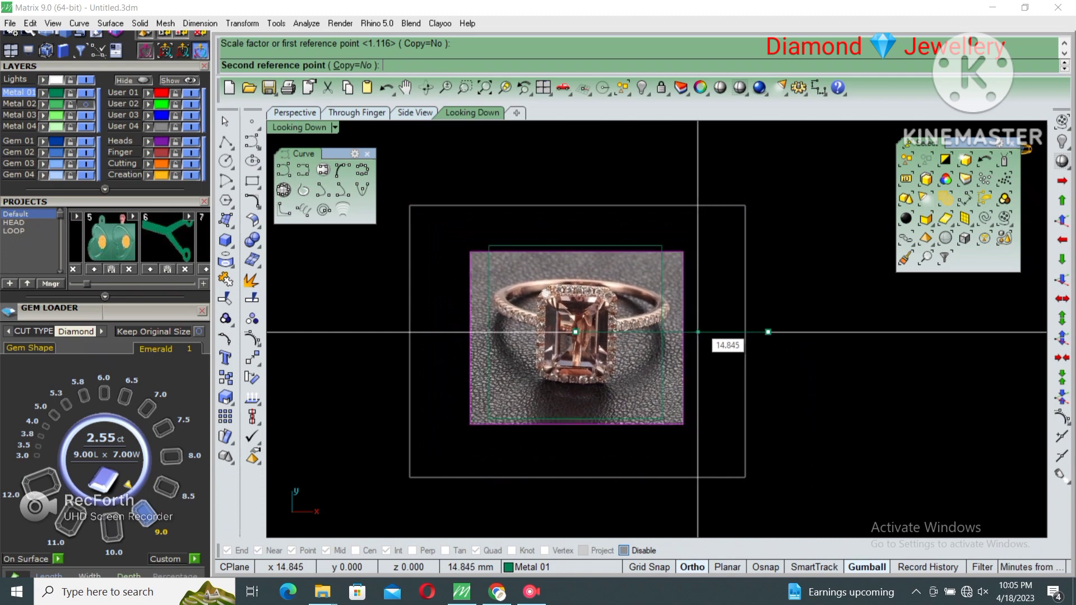
{"action": "left_click", "coordinate": [698, 332]}
{"action": "type", "text": "0"}
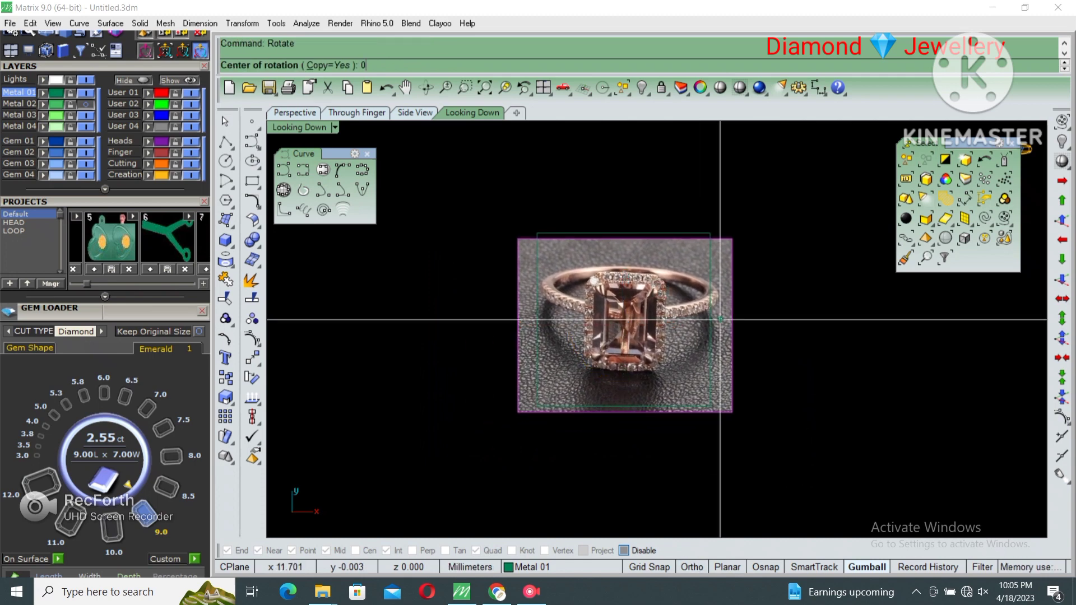
- Rotate the photo upright about the origin, then delete the extra copy and guide rectangle
{"action": "key", "text": "Return"}
{"action": "left_click", "coordinate": [761, 325]}
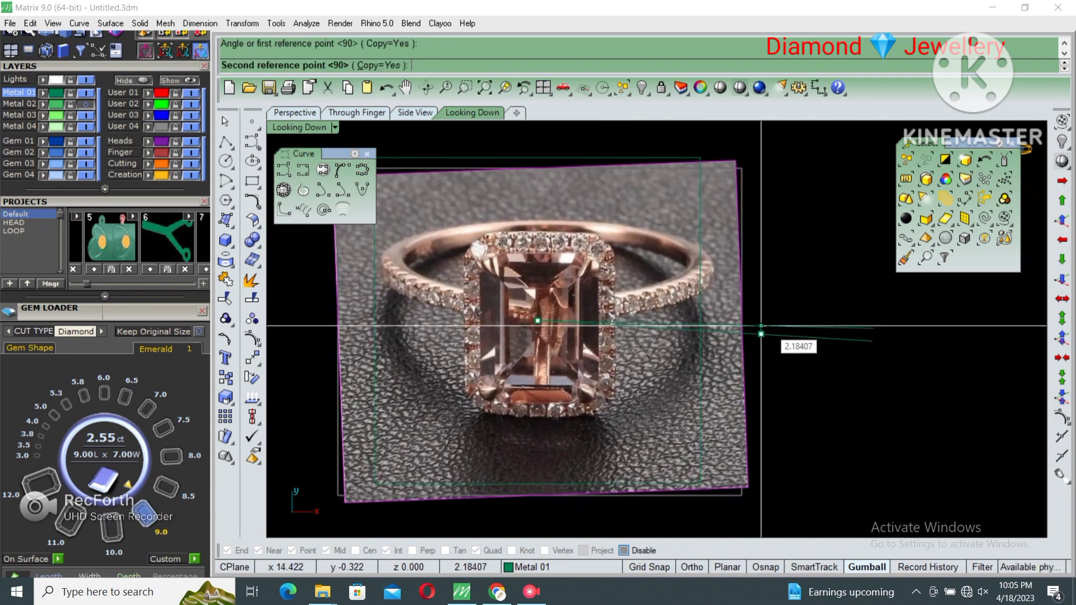
{"action": "left_click", "coordinate": [761, 334]}
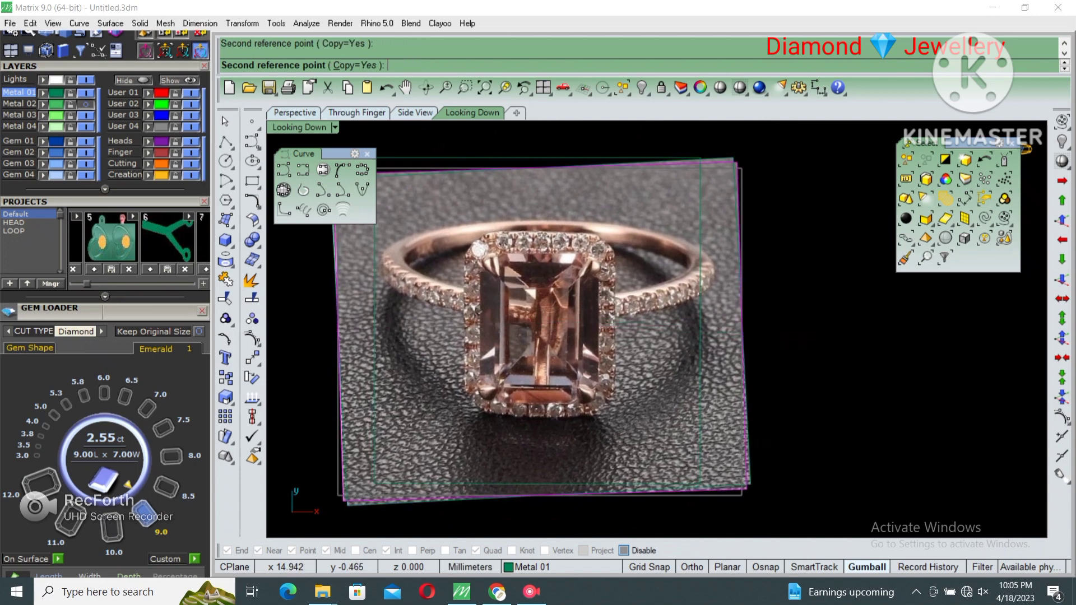
{"action": "key", "text": "End"}
{"action": "key", "text": "Delete"}
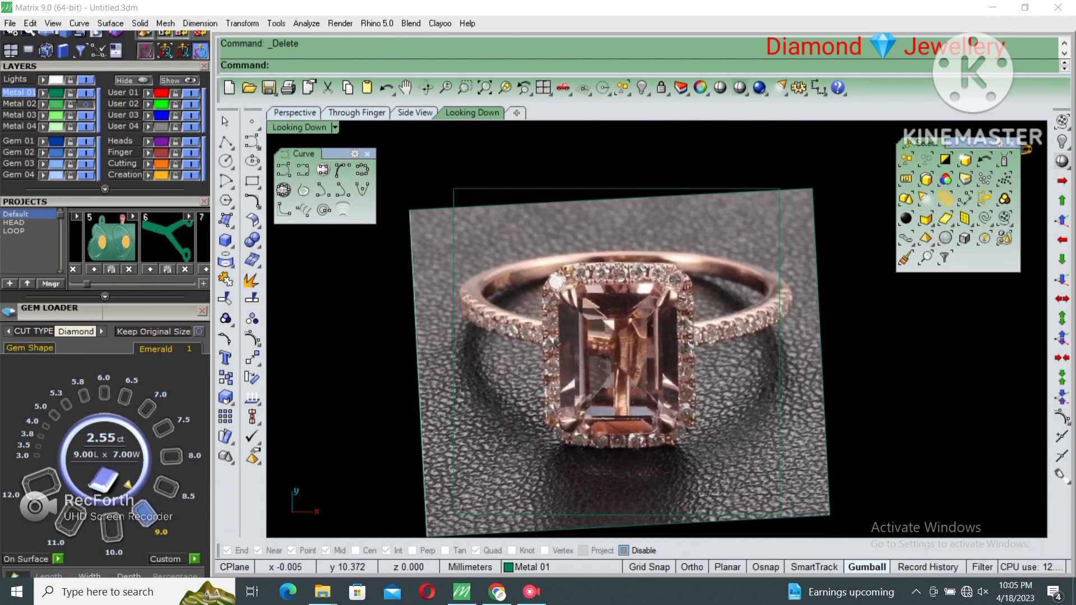
{"action": "left_click", "coordinate": [617, 189]}
{"action": "key", "text": "Delete"}
- Measure the centre stone on the photo, then hide the photo's layer
{"action": "type", "text": "a"}
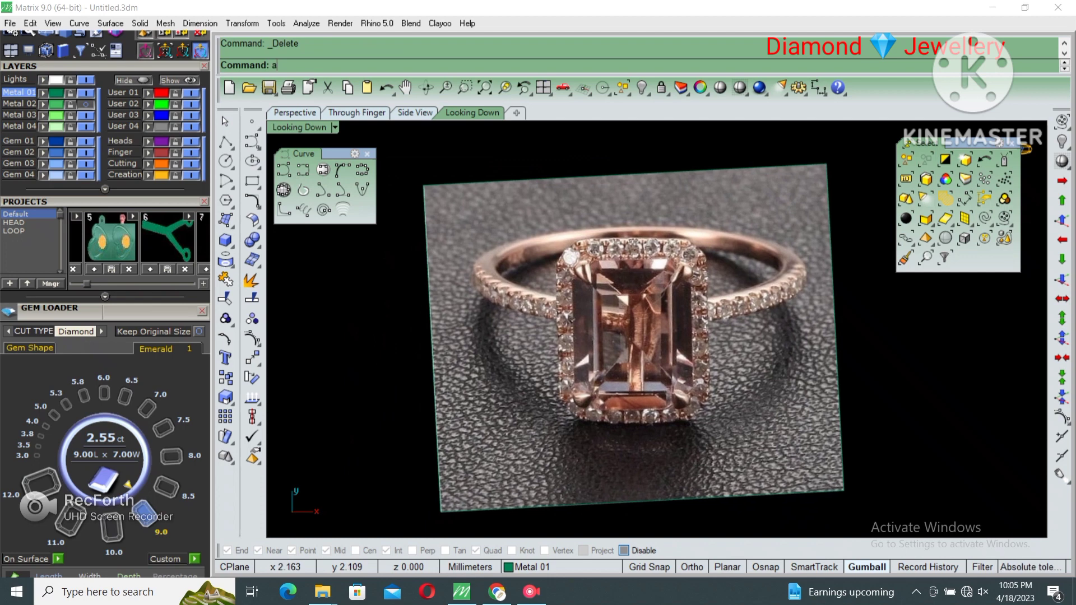
{"action": "key", "text": "Return"}
{"action": "left_click", "coordinate": [643, 407]}
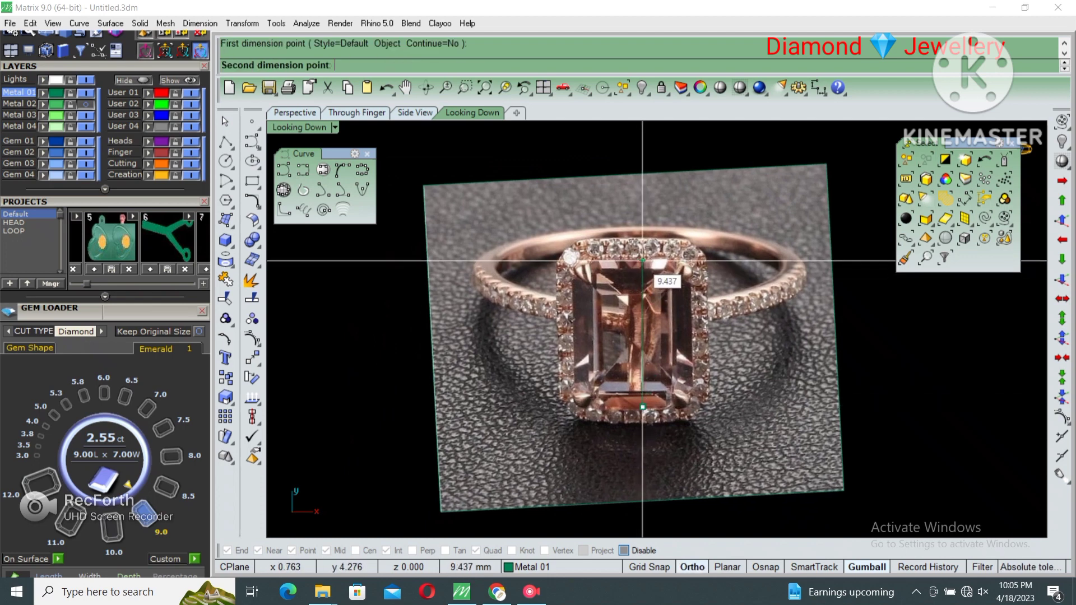
{"action": "key", "text": "Escape"}
{"action": "left_click", "coordinate": [611, 359]}
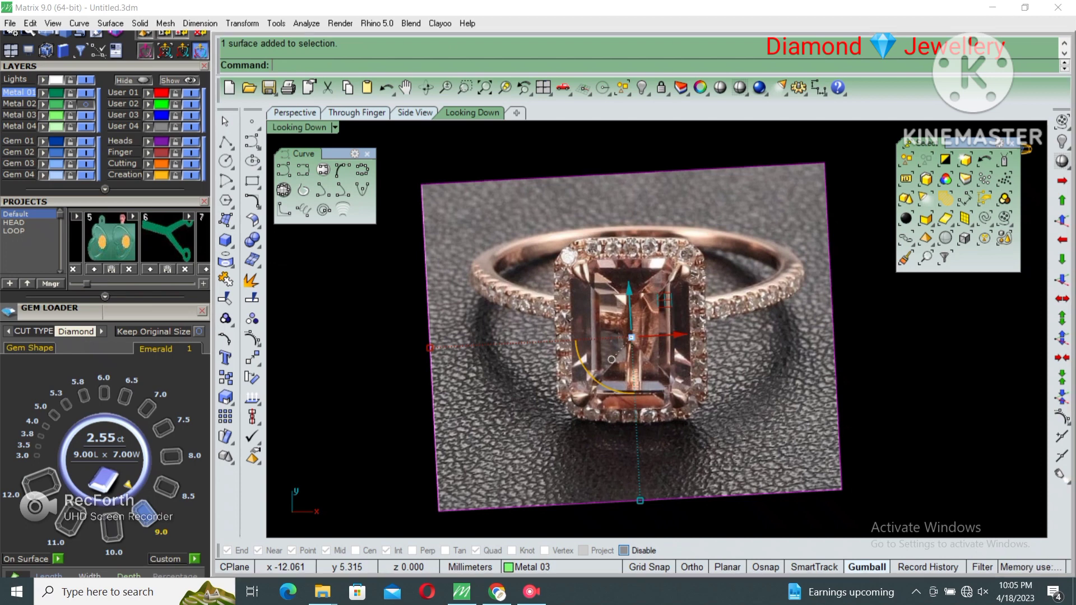
{"action": "left_click", "coordinate": [86, 115]}
- Set the Gem Loader to a 10 x 8 mm emerald and pick it for Gem Profile
{"action": "left_click_drag", "start_coordinate": [128, 483], "coordinate": [127, 435]}
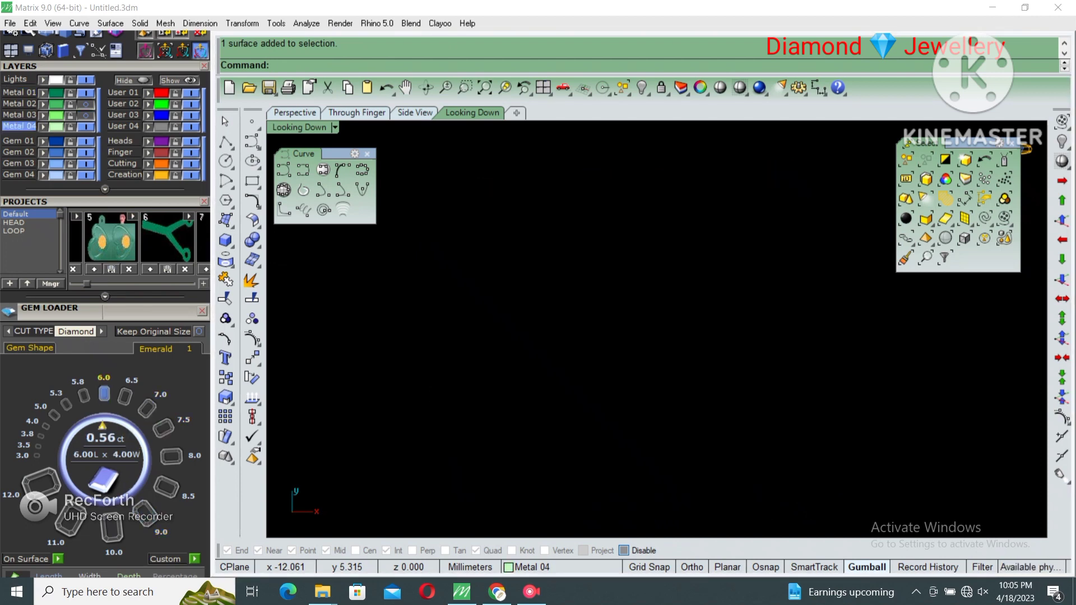
{"action": "left_click_drag", "start_coordinate": [105, 393], "coordinate": [112, 530]}
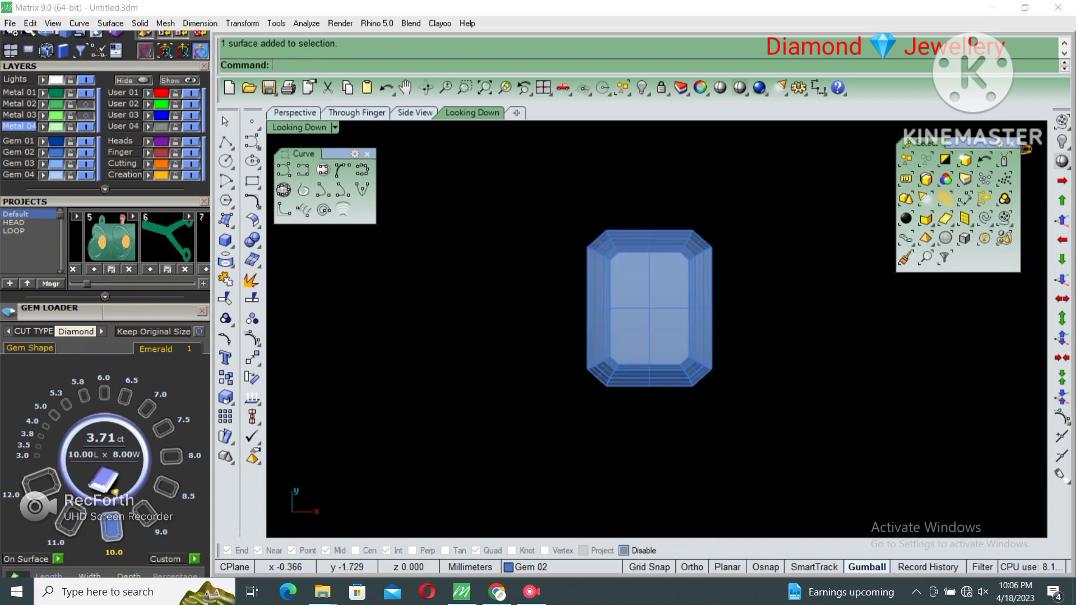
{"action": "key", "text": "F6"}
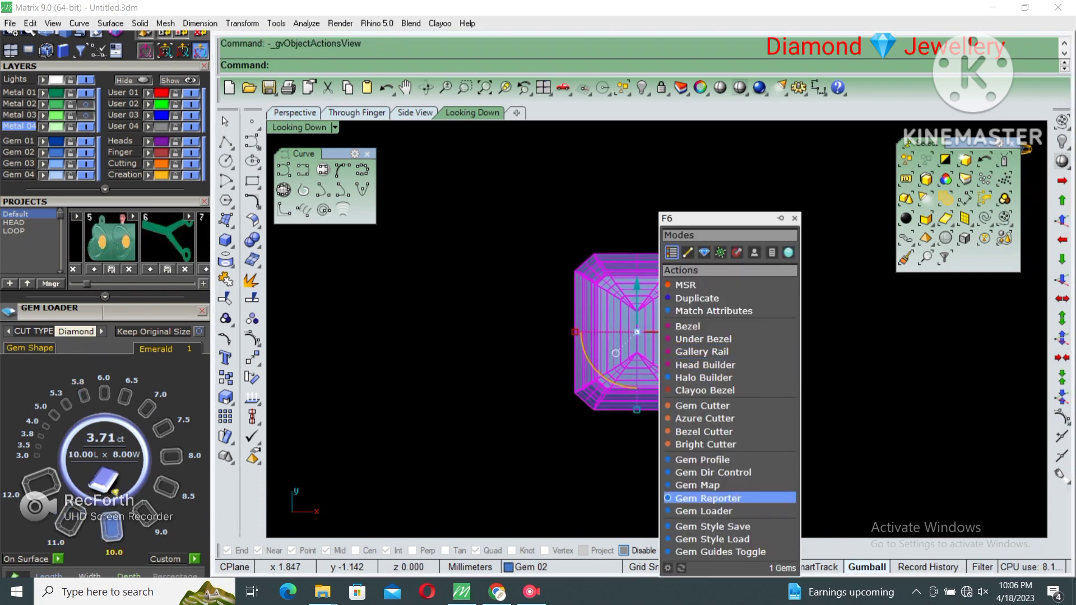
{"action": "left_click", "coordinate": [703, 459]}
{"action": "left_click", "coordinate": [672, 297]}
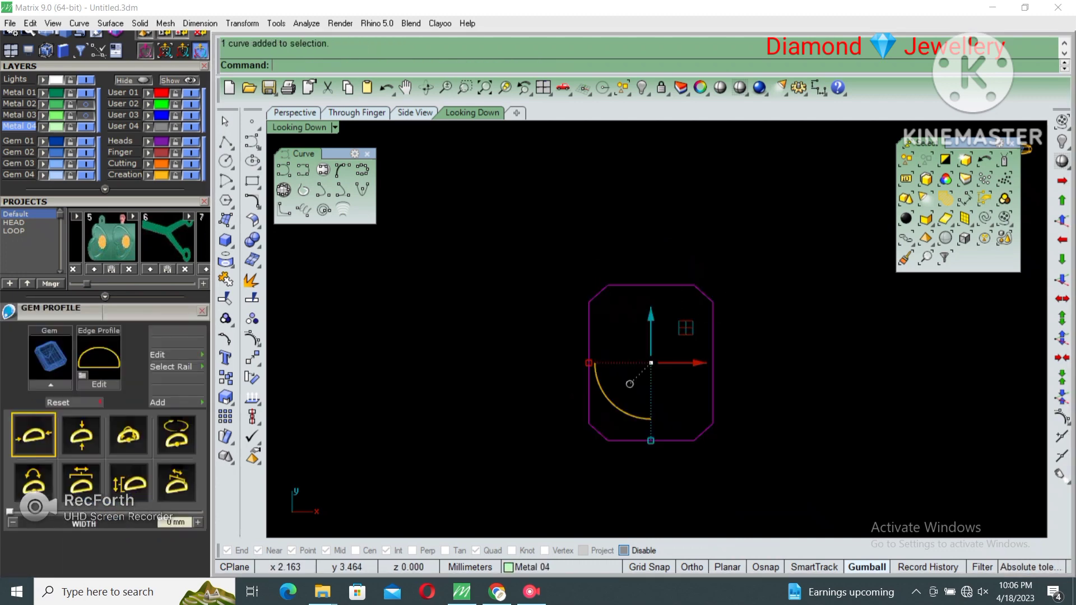
- Offset the girdle octagon 1.2 inward and 0.2 outward
{"action": "type", "text": "o"}
{"action": "key", "text": "Return"}
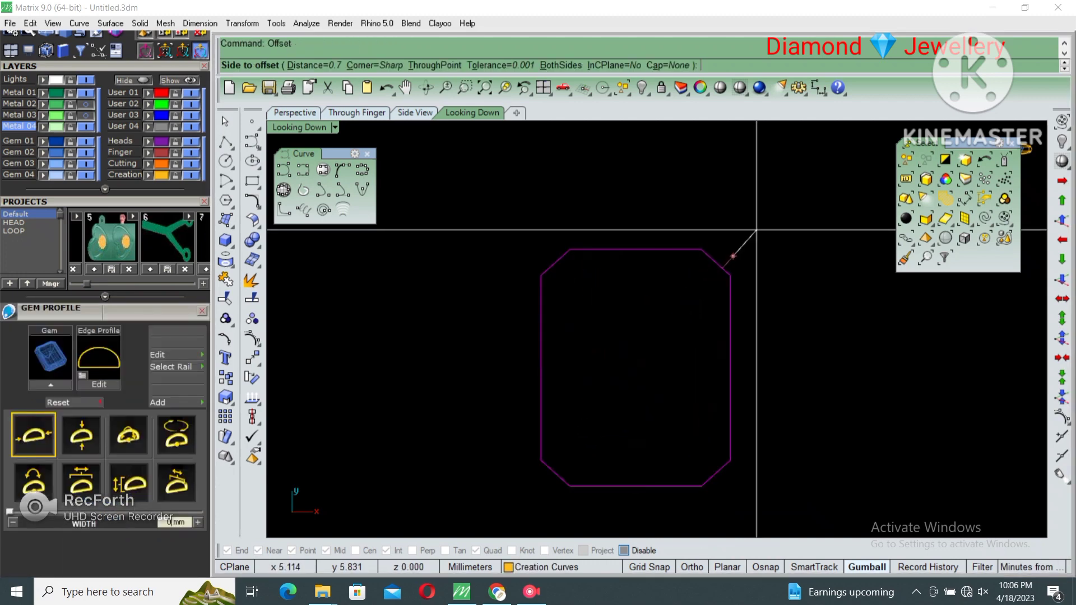
{"action": "type", "text": "1.2"}
{"action": "key", "text": "Return"}
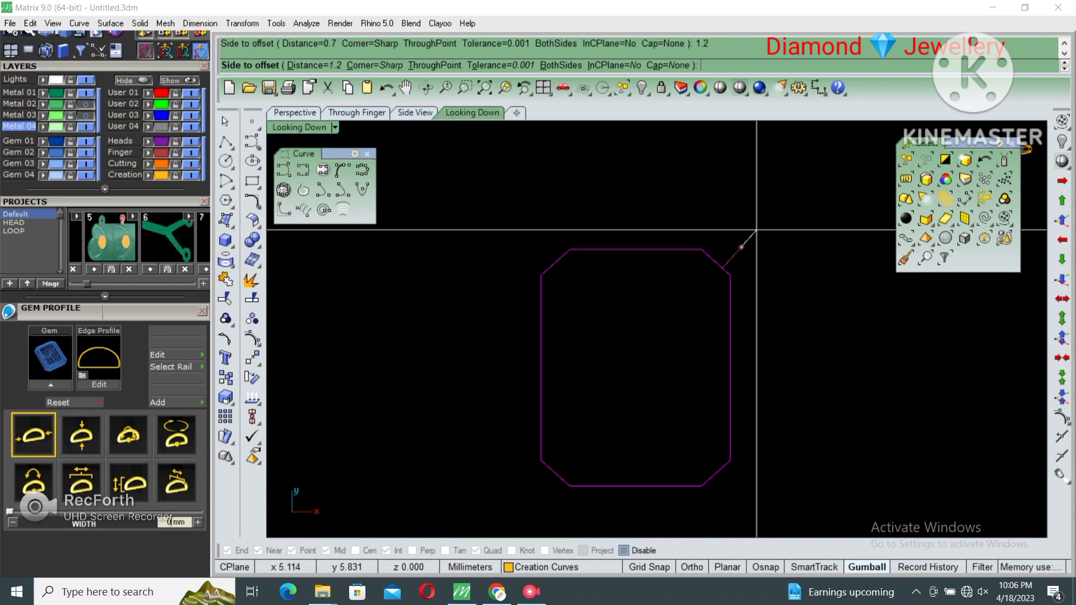
{"action": "left_click", "coordinate": [685, 336]}
{"action": "key", "text": "Escape"}
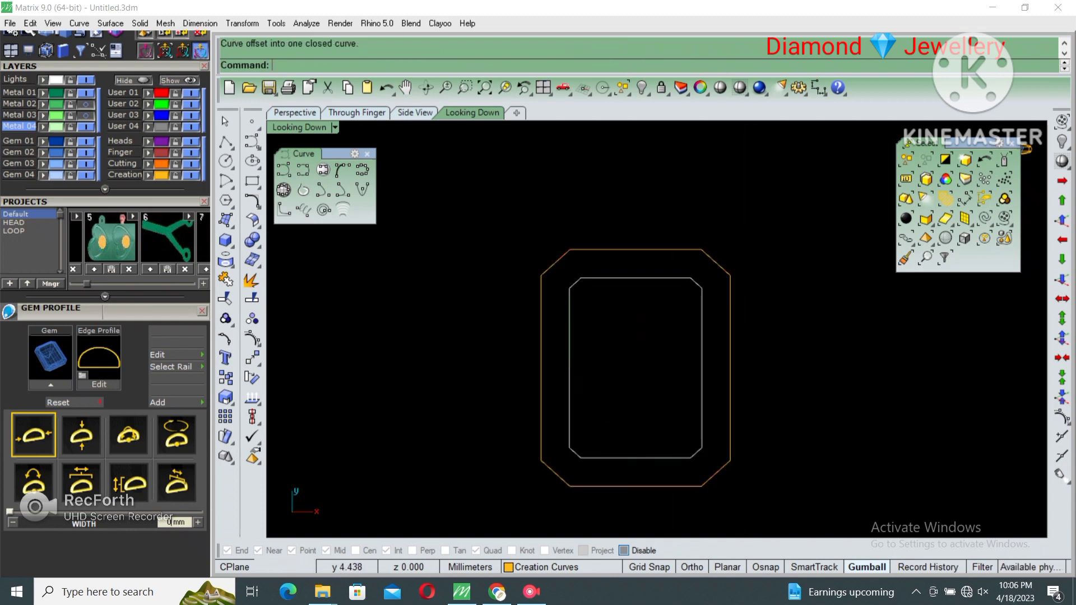
{"action": "left_click", "coordinate": [723, 267]}
{"action": "key", "text": "Return"}
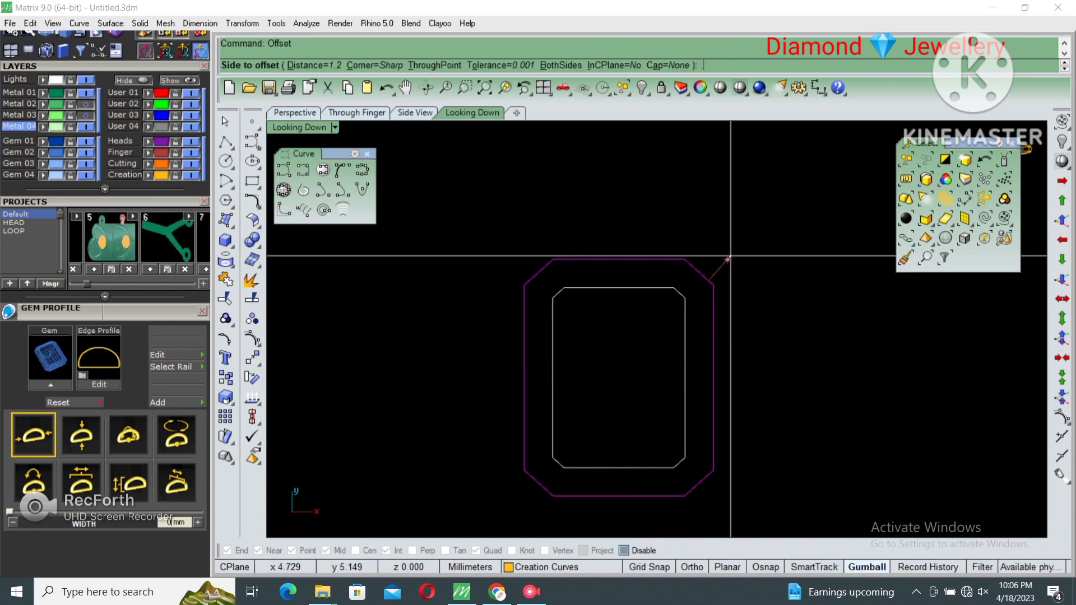
{"action": "type", "text": "2"}
{"action": "key", "text": "Return"}
{"action": "left_click", "coordinate": [727, 260]}
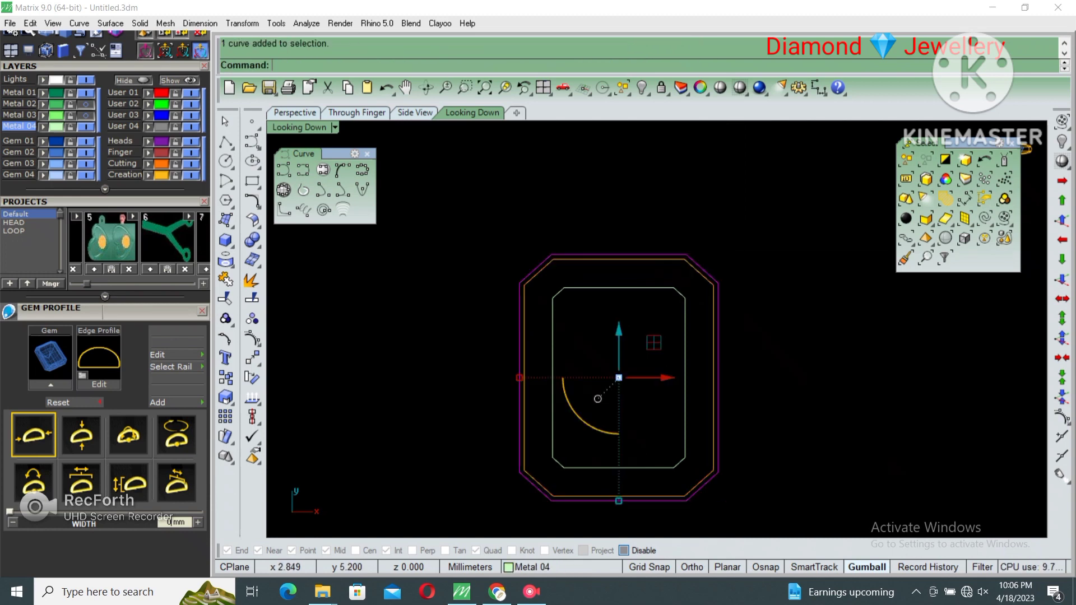
- Add successive outward offsets of 1.6, 1.4 and 0.7 around the frame
{"action": "key", "text": "Return"}
{"action": "type", "text": "6"}
{"action": "key", "text": "Return"}
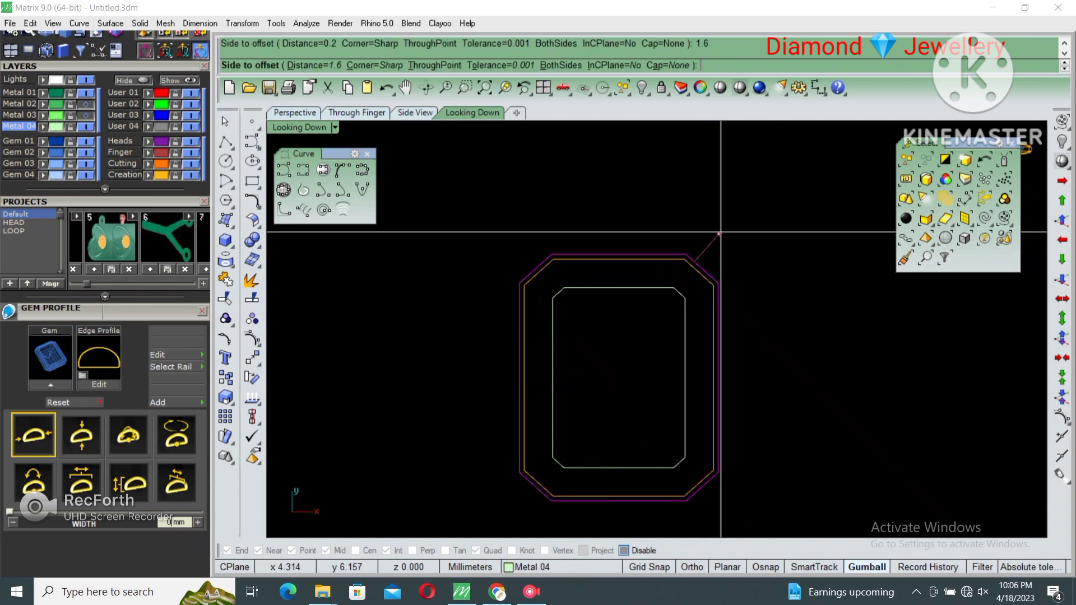
{"action": "left_click", "coordinate": [719, 233]}
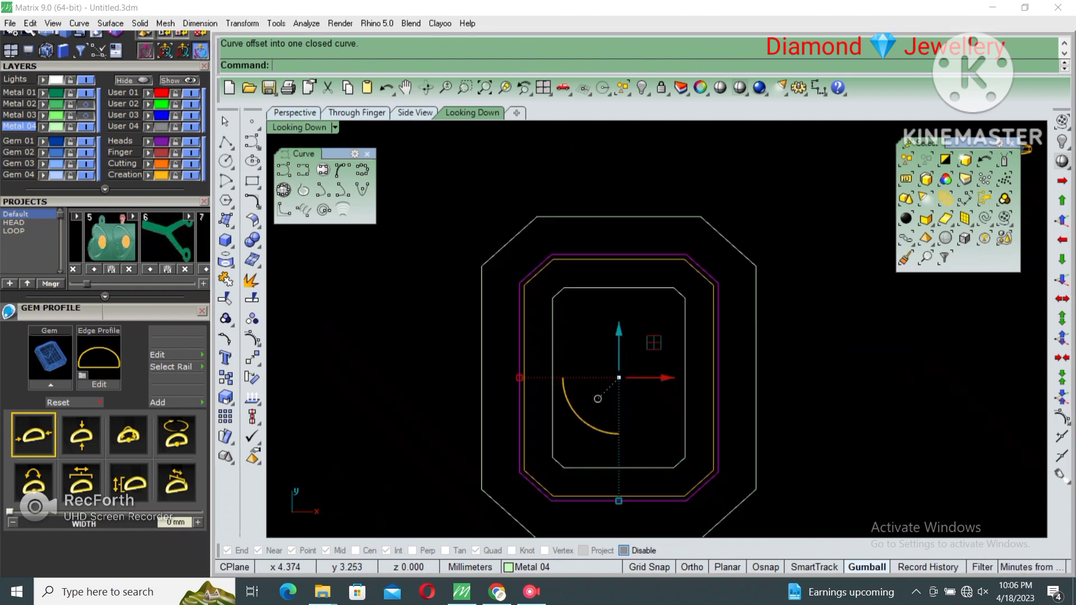
{"action": "left_click", "coordinate": [728, 241]}
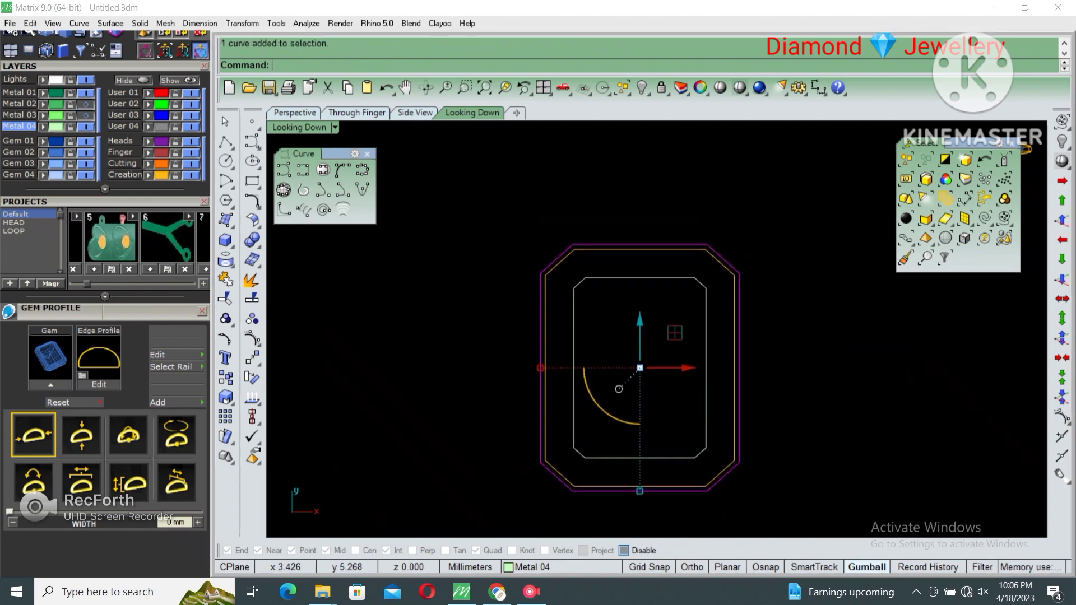
{"action": "right_click", "coordinate": [743, 211]}
{"action": "type", "text": "1.4"}
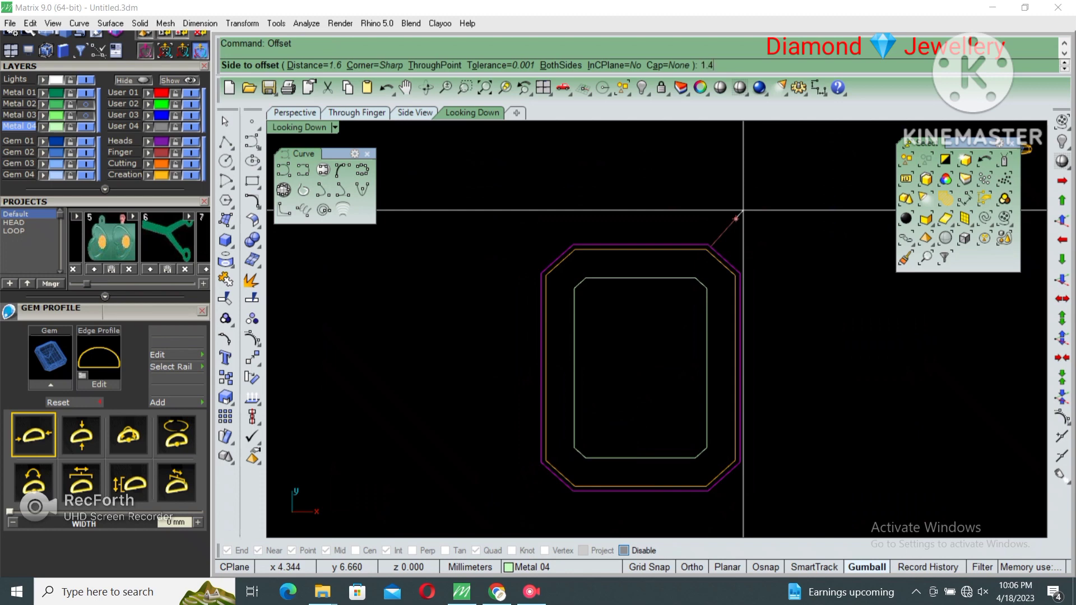
{"action": "key", "text": "Return"}
{"action": "left_click", "coordinate": [735, 221]}
{"action": "right_click", "coordinate": [720, 245]}
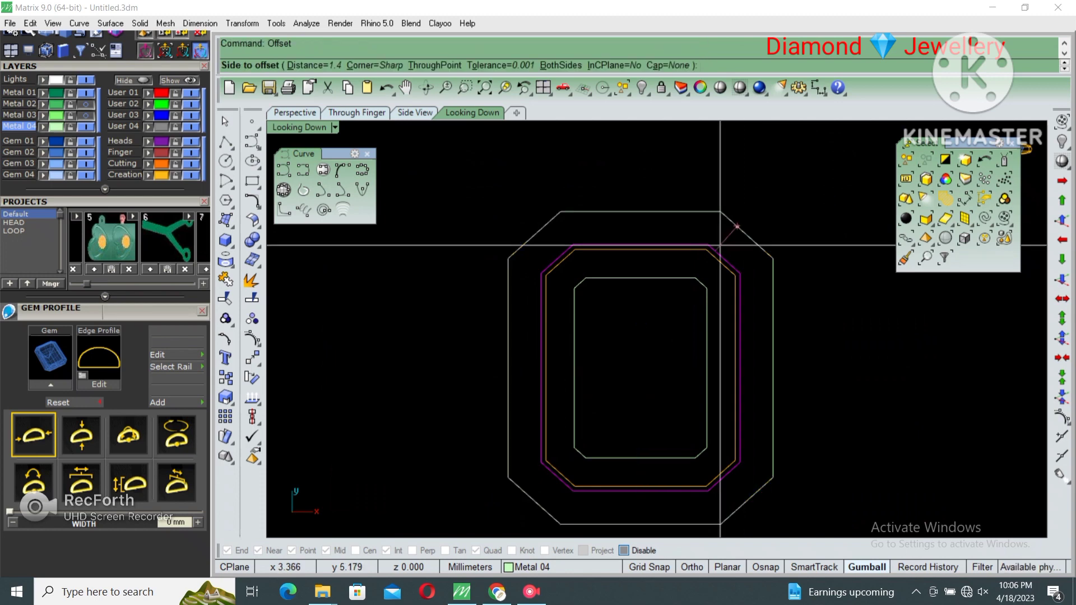
{"action": "type", "text": ".7"}
{"action": "key", "text": "Return"}
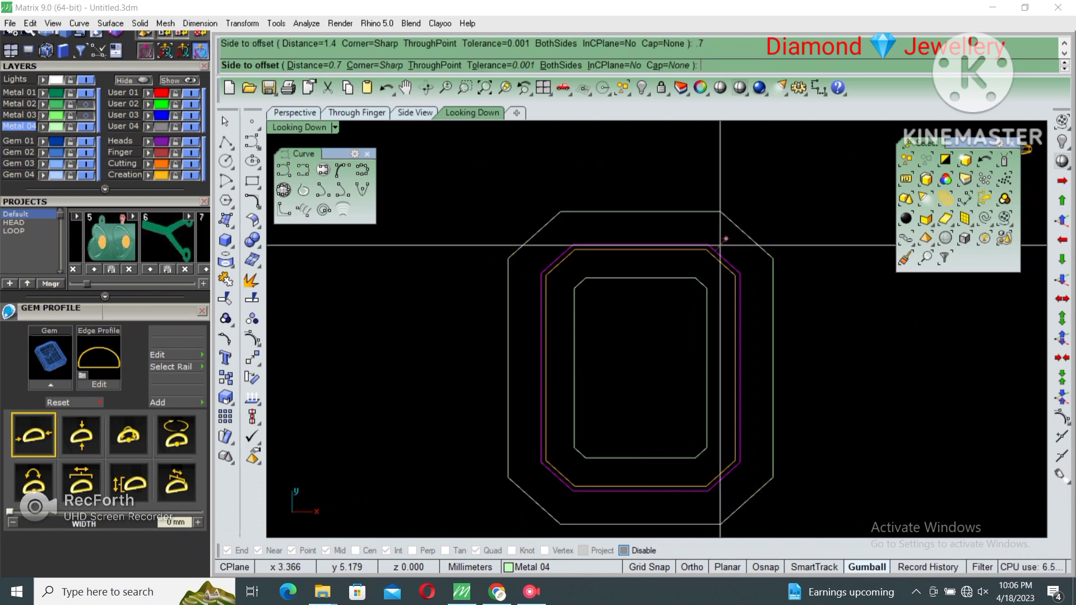
{"action": "left_click", "coordinate": [720, 245]}
{"action": "key", "text": "Escape"}
- Draw a 1 mm circle on the outer frame curve and offset it 0.15 into a ring
{"action": "left_click", "coordinate": [226, 161]}
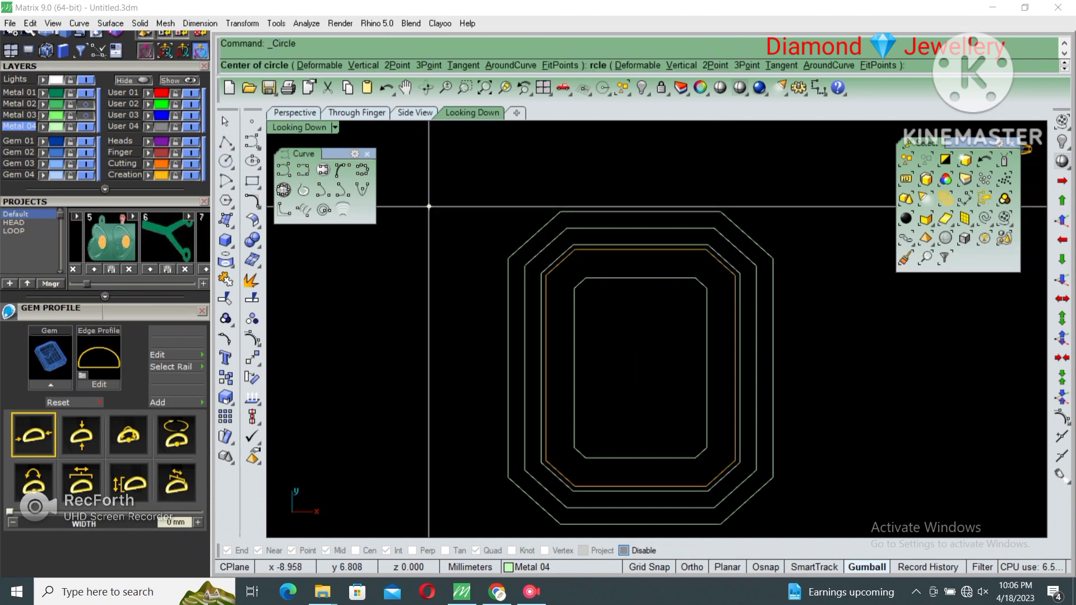
{"action": "left_click", "coordinate": [640, 228]}
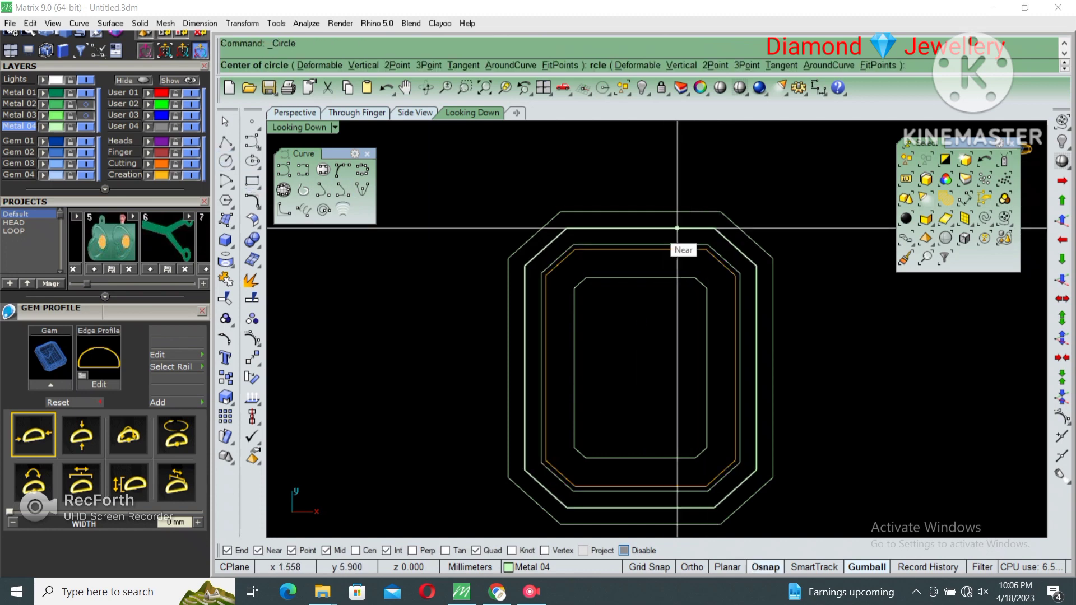
{"action": "type", "text": "1"}
{"action": "key", "text": "Return"}
{"action": "left_click", "coordinate": [640, 228]}
{"action": "type", "text": "offset"}
{"action": "key", "text": "Return"}
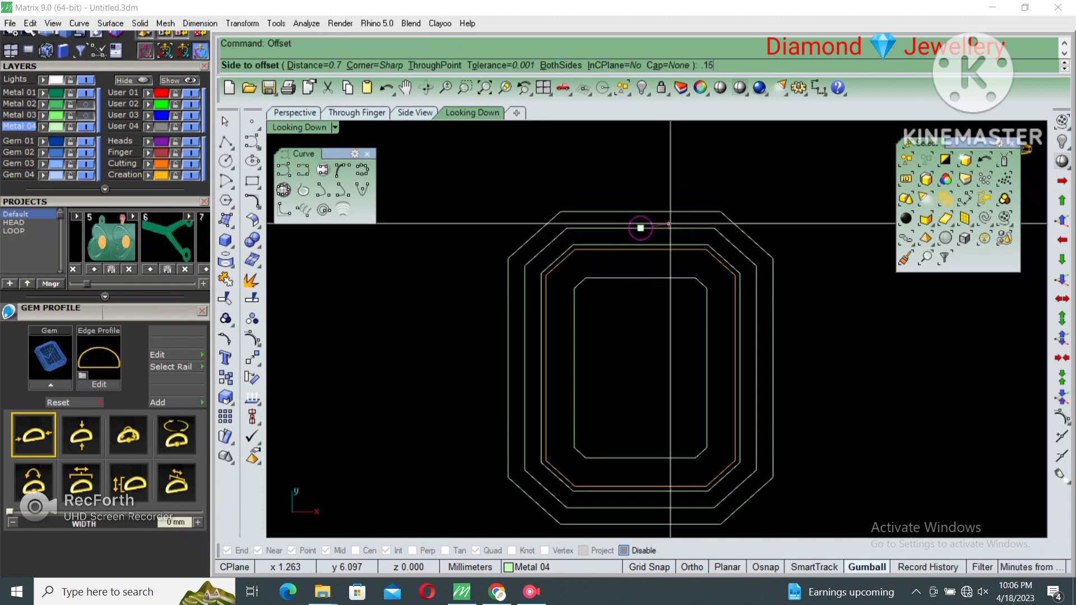
{"action": "key", "text": "Return"}
{"action": "left_click", "coordinate": [641, 228]}
- Copy the circle pair twice to the right along the frame's top edge
{"action": "left_click_drag", "start_coordinate": [617, 185], "coordinate": [674, 178]}
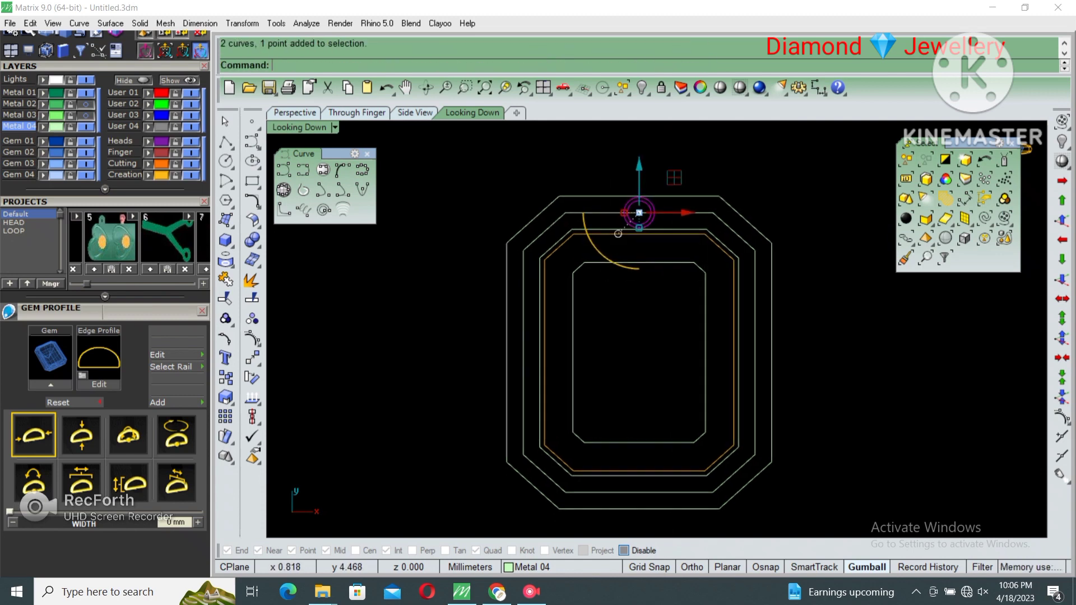
{"action": "right_click_drag", "start_coordinate": [674, 178], "coordinate": [674, 176]}
{"action": "key", "text": "Return"}
{"action": "scroll", "coordinate": [674, 175], "scroll_direction": "up", "scroll_amount": 3}
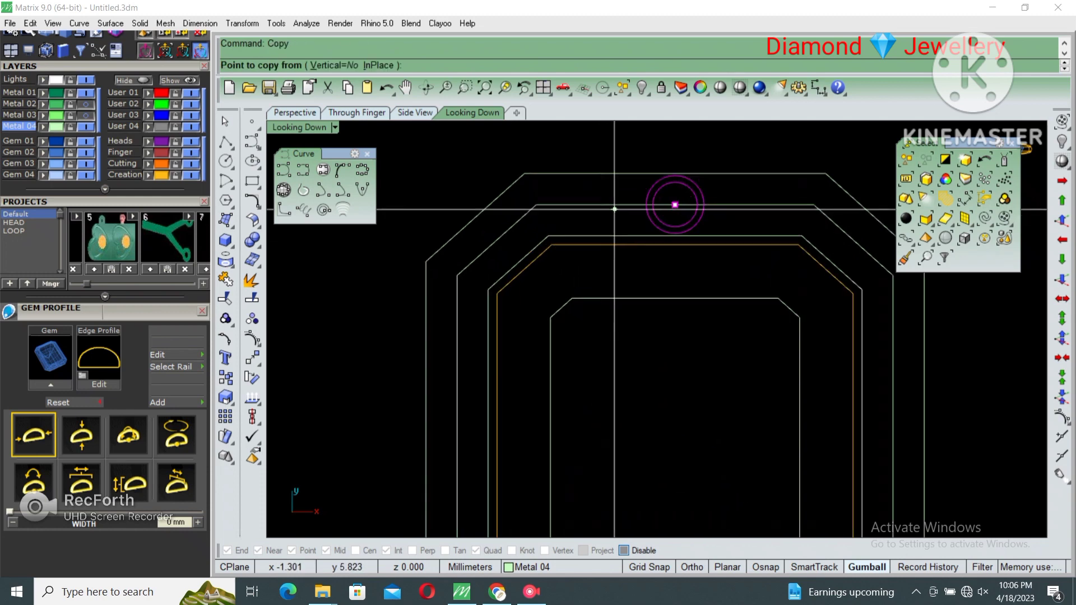
{"action": "left_click", "coordinate": [674, 205]}
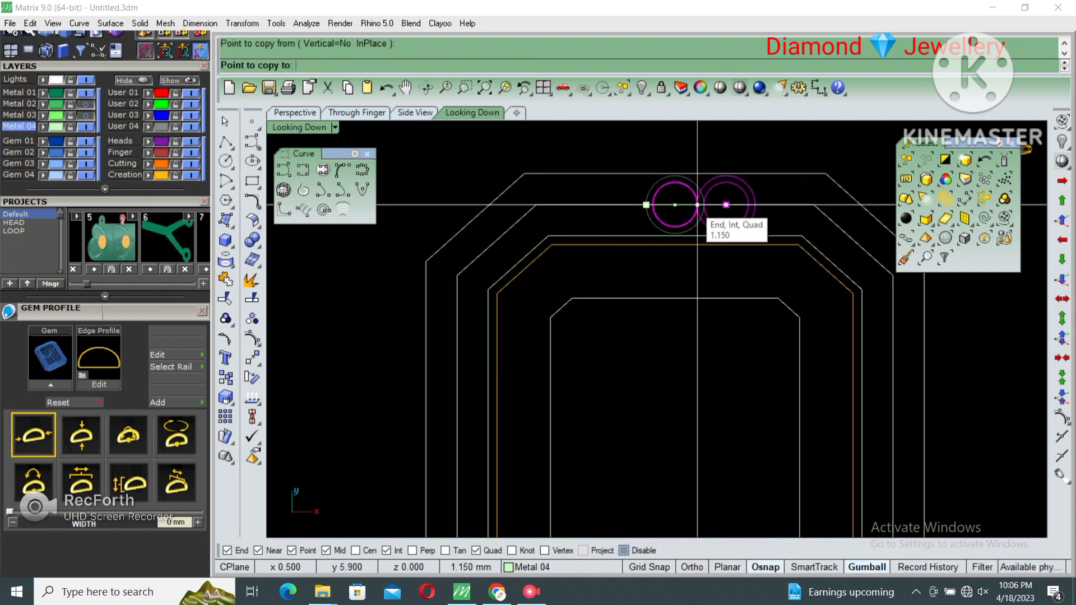
{"action": "left_click", "coordinate": [726, 204]}
{"action": "left_click", "coordinate": [748, 204]}
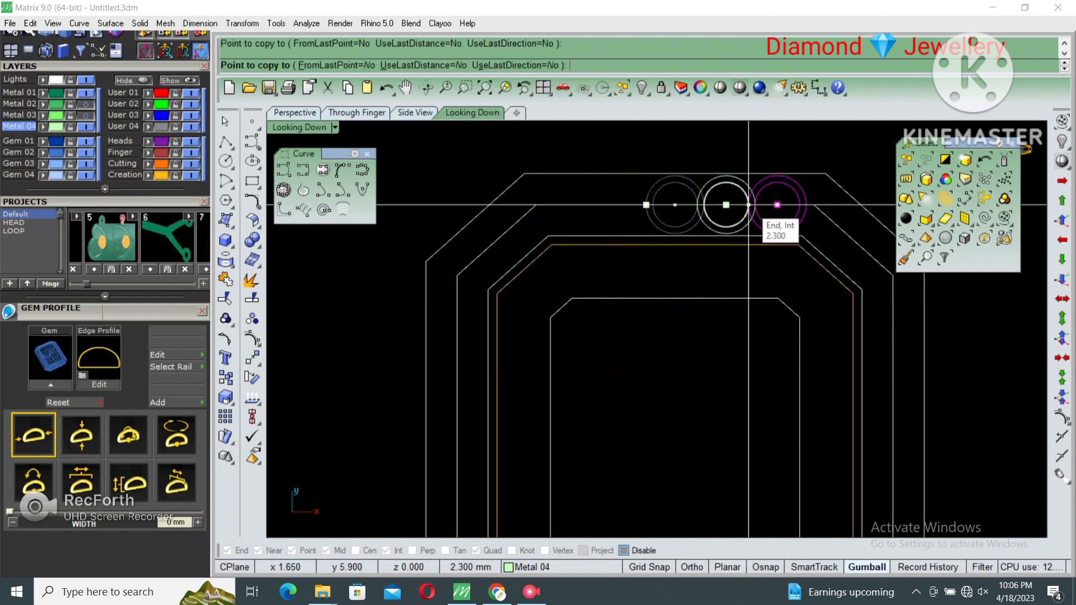
{"action": "key", "text": "Return"}
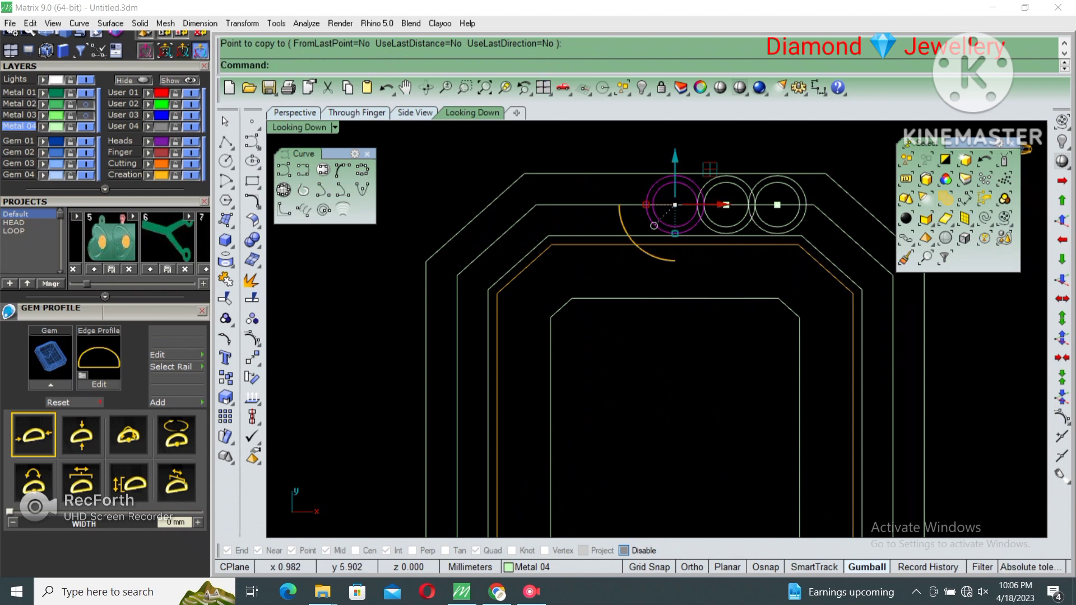
- Reselect all three circle pairs for copying
{"action": "scroll", "coordinate": [648, 446], "scroll_direction": "down", "scroll_amount": 3}
{"action": "scroll", "coordinate": [648, 446], "scroll_direction": "up", "scroll_amount": 2}
{"action": "left_click", "coordinate": [752, 277]}
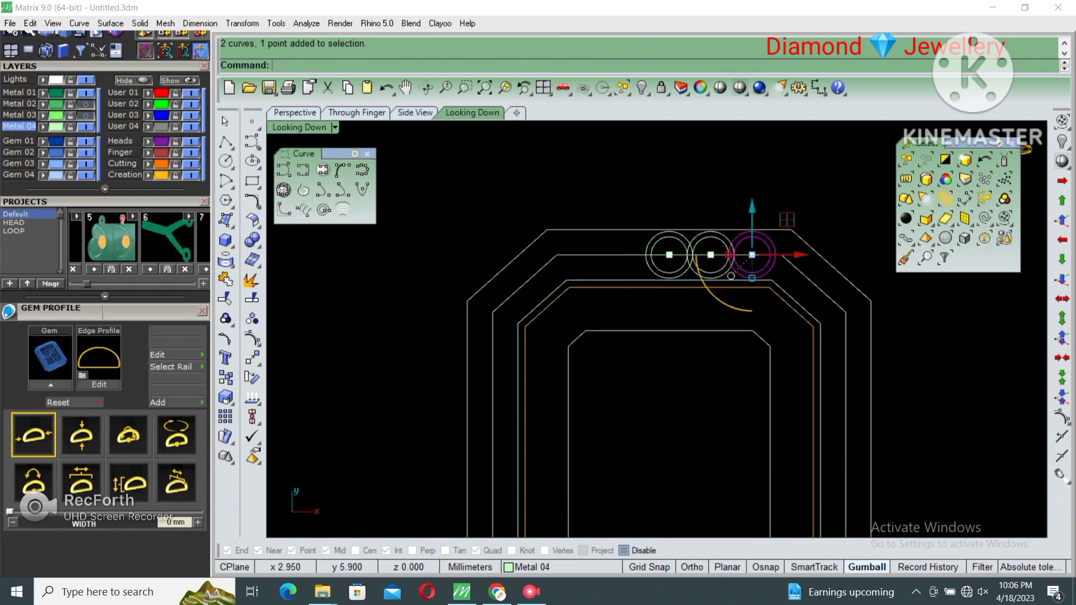
{"action": "right_click_drag", "start_coordinate": [752, 277], "coordinate": [743, 233]}
{"action": "key", "text": "Return"}
{"action": "key", "text": "Escape"}
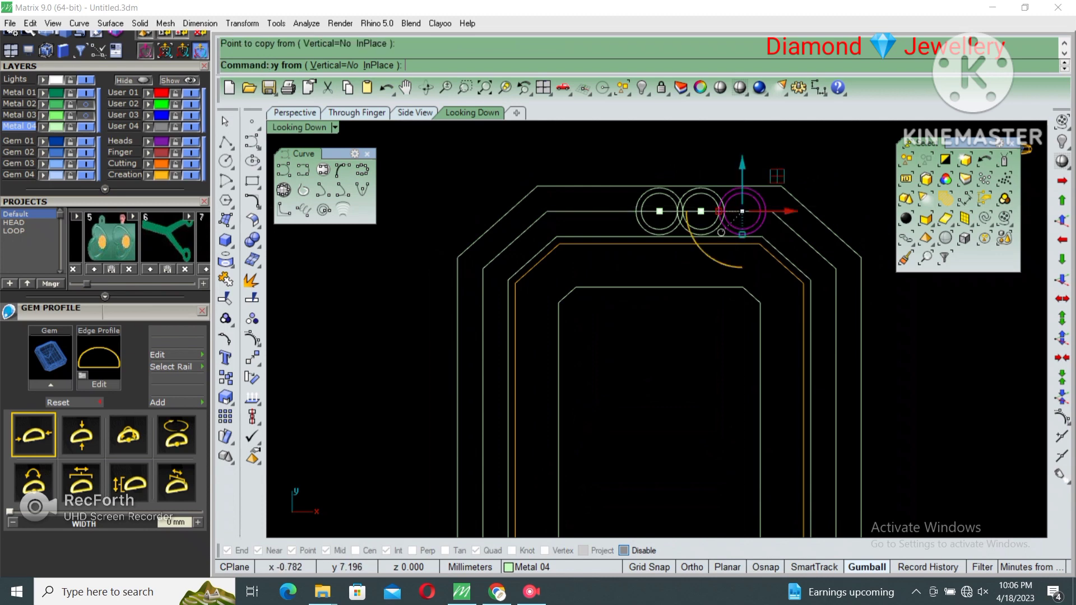
{"action": "left_click_drag", "start_coordinate": [619, 160], "coordinate": [796, 239]}
{"action": "right_click_drag", "start_coordinate": [713, 228], "coordinate": [695, 189]}
{"action": "key", "text": "Return"}
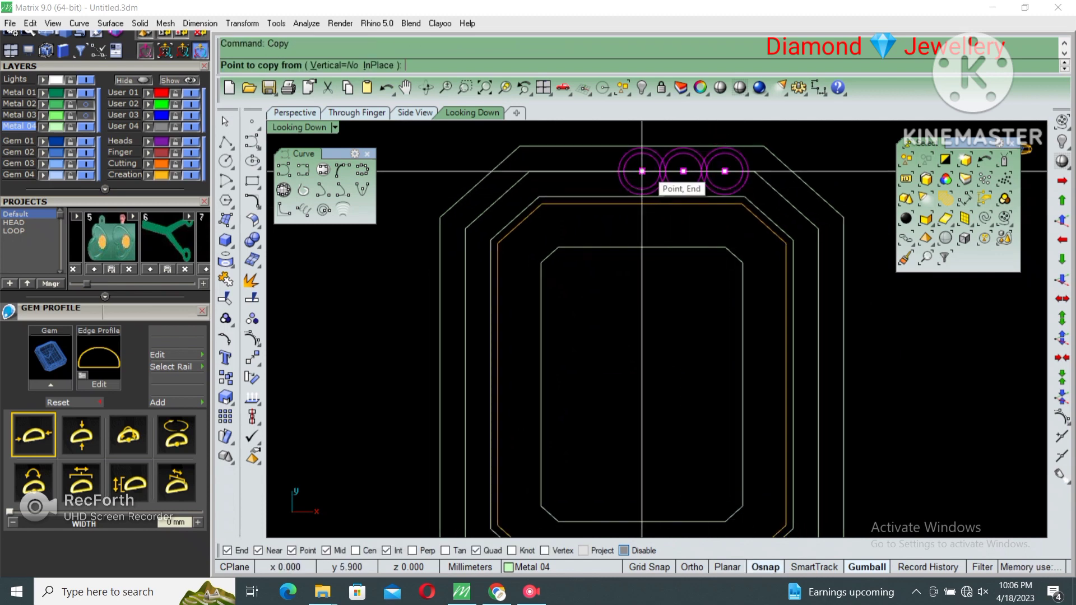
- Place the copied circle row at the right side midpoint and rotate it 90° upright
{"action": "left_click", "coordinate": [642, 171]}
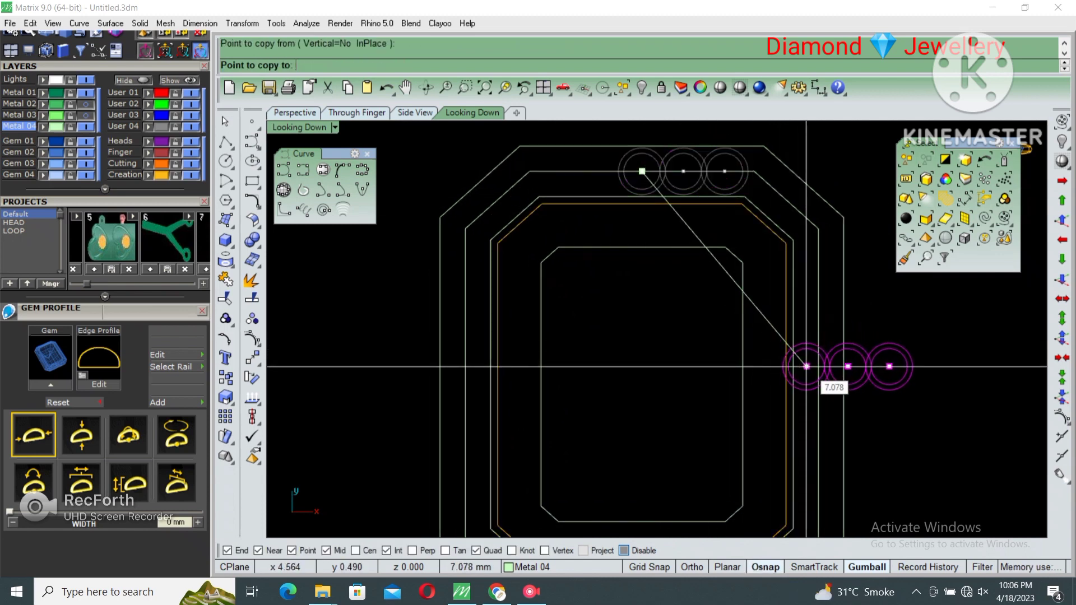
{"action": "left_click", "coordinate": [818, 385]}
{"action": "key", "text": "Return"}
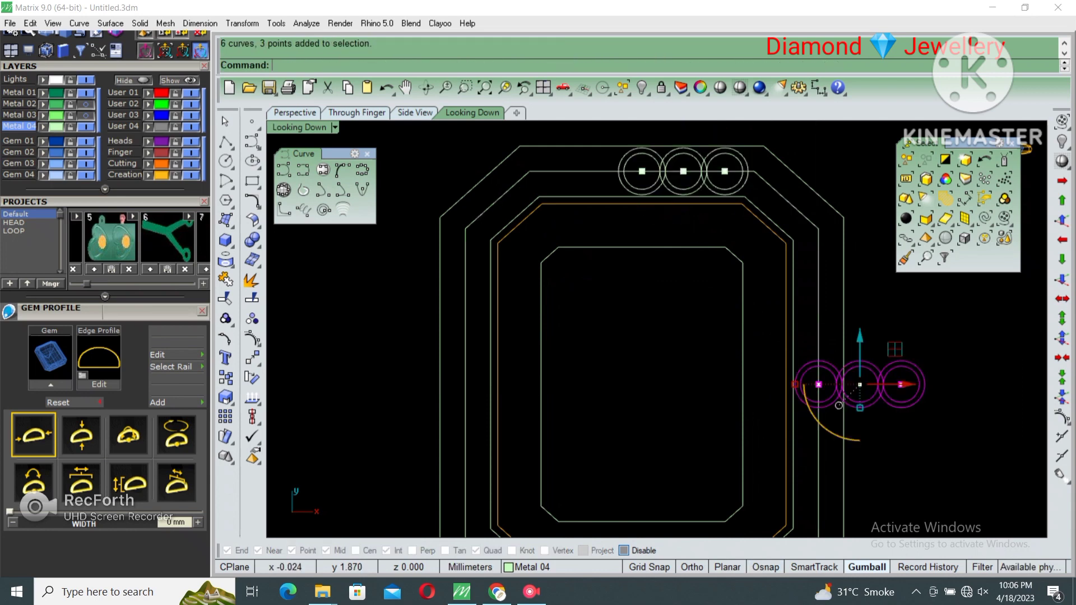
{"action": "right_click_drag", "start_coordinate": [811, 370], "coordinate": [814, 351]}
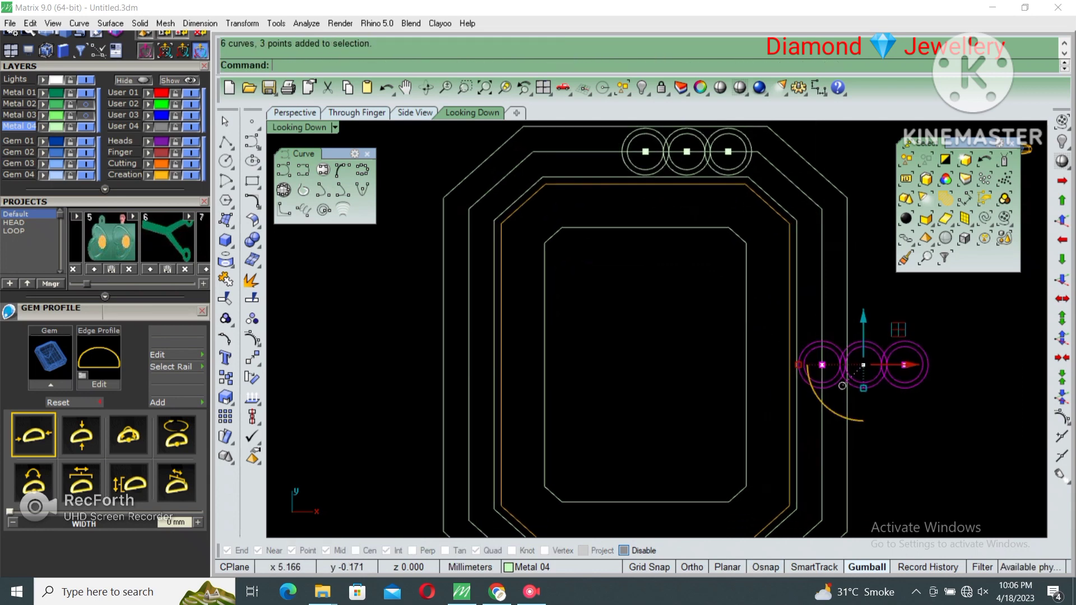
{"action": "left_click", "coordinate": [822, 365]}
{"action": "left_click", "coordinate": [930, 365]}
{"action": "key", "text": "F8"}
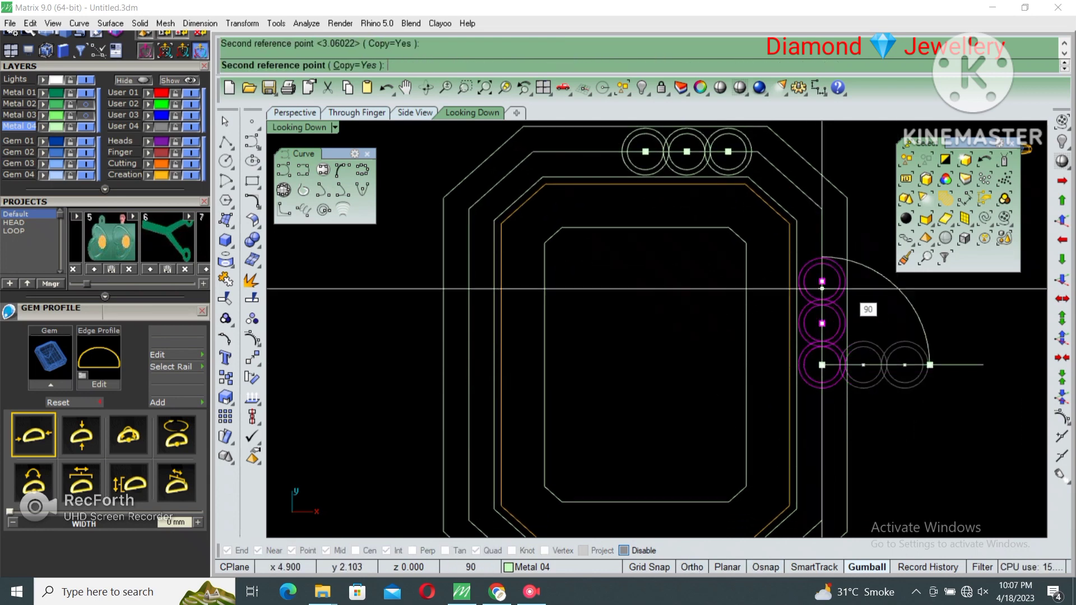
{"action": "left_click", "coordinate": [821, 289]}
- Copy the top circle above the column, onto the corner diagonal, and to a snap point
{"action": "left_click", "coordinate": [801, 305]}
{"action": "right_click_drag", "start_coordinate": [800, 304], "coordinate": [805, 333]}
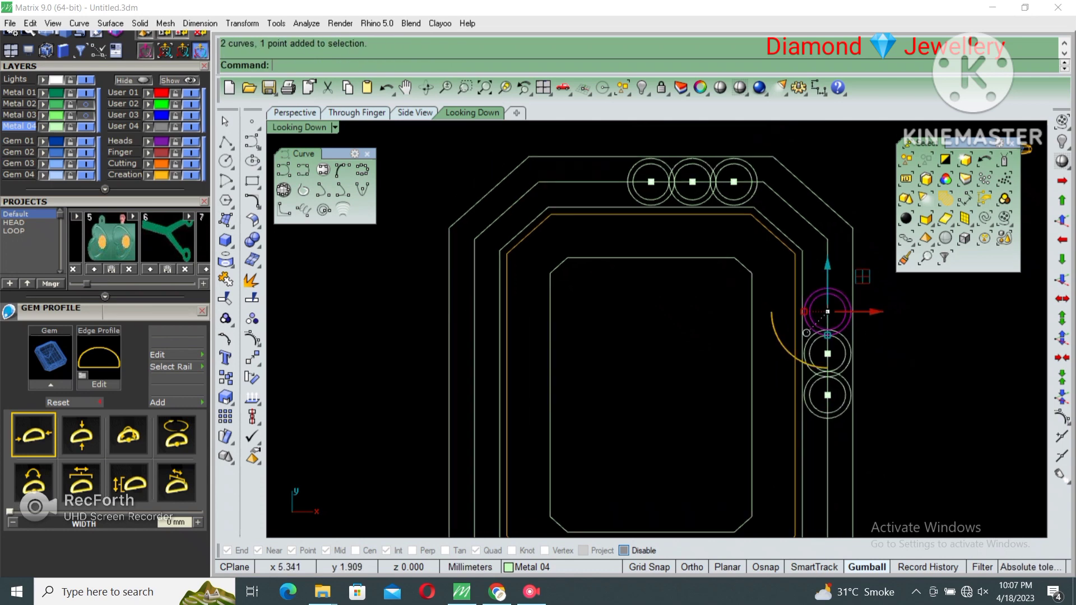
{"action": "type", "text": "copy"}
{"action": "key", "text": "Return"}
{"action": "scroll", "coordinate": [806, 333], "scroll_direction": "up", "scroll_amount": 3}
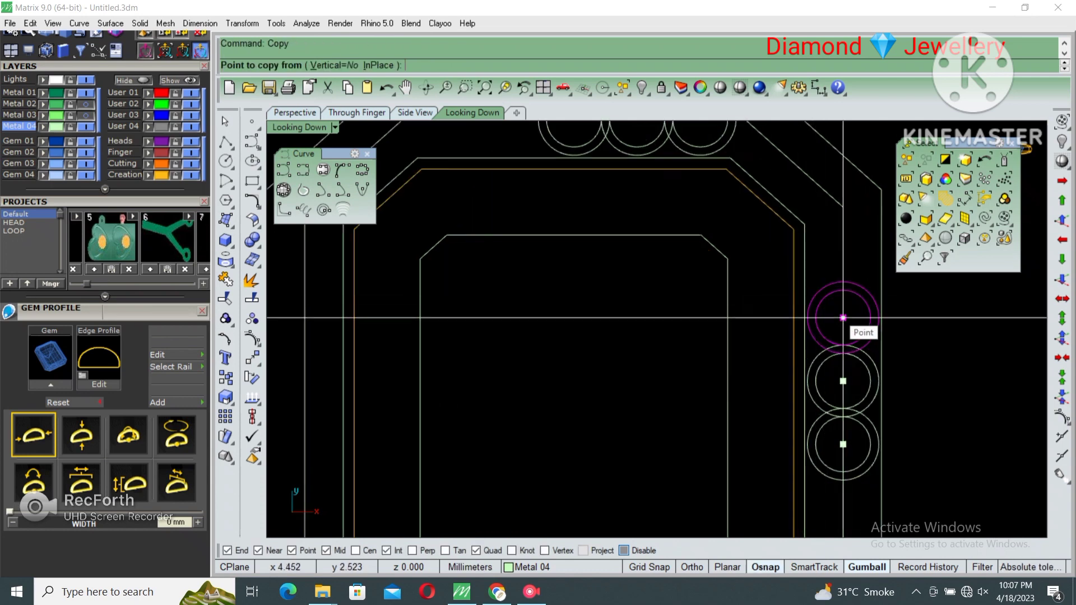
{"action": "left_click", "coordinate": [843, 318]}
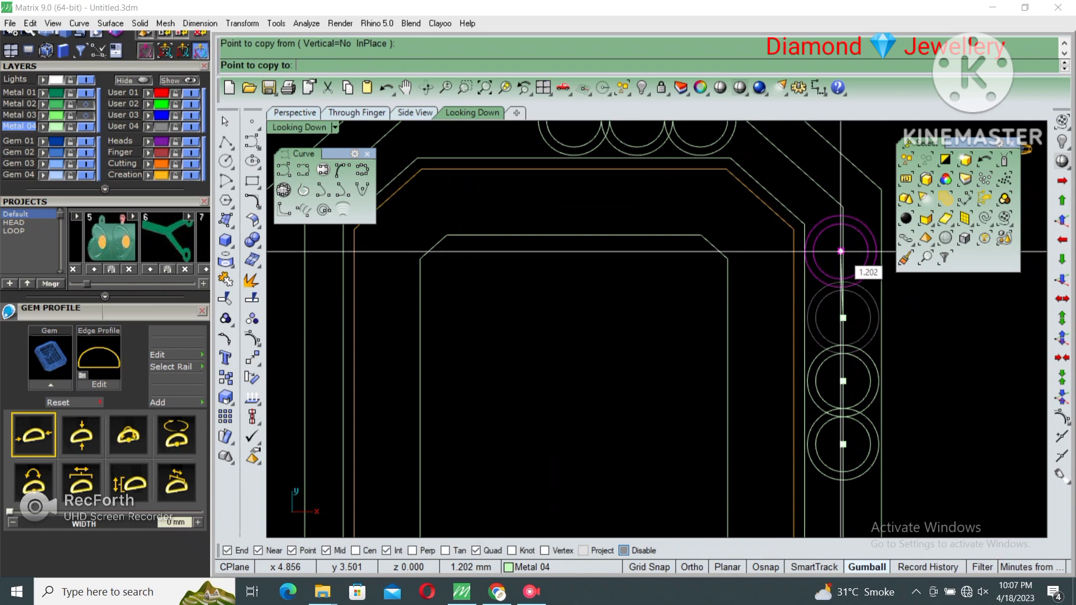
{"action": "left_click", "coordinate": [843, 251]}
{"action": "scroll", "coordinate": [836, 239], "scroll_direction": "up", "scroll_amount": 2}
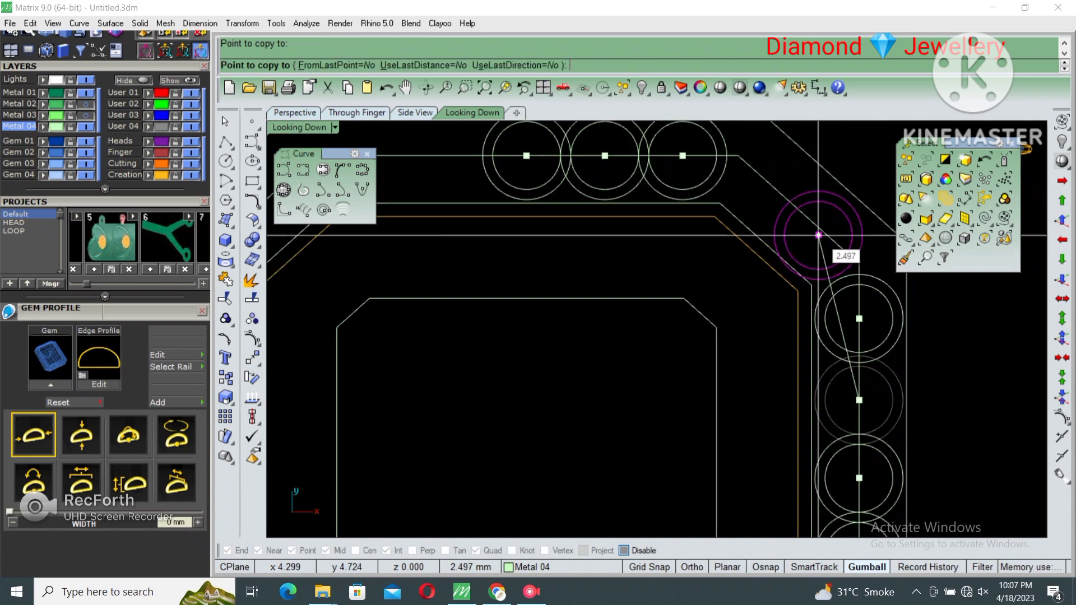
{"action": "left_click", "coordinate": [831, 239]}
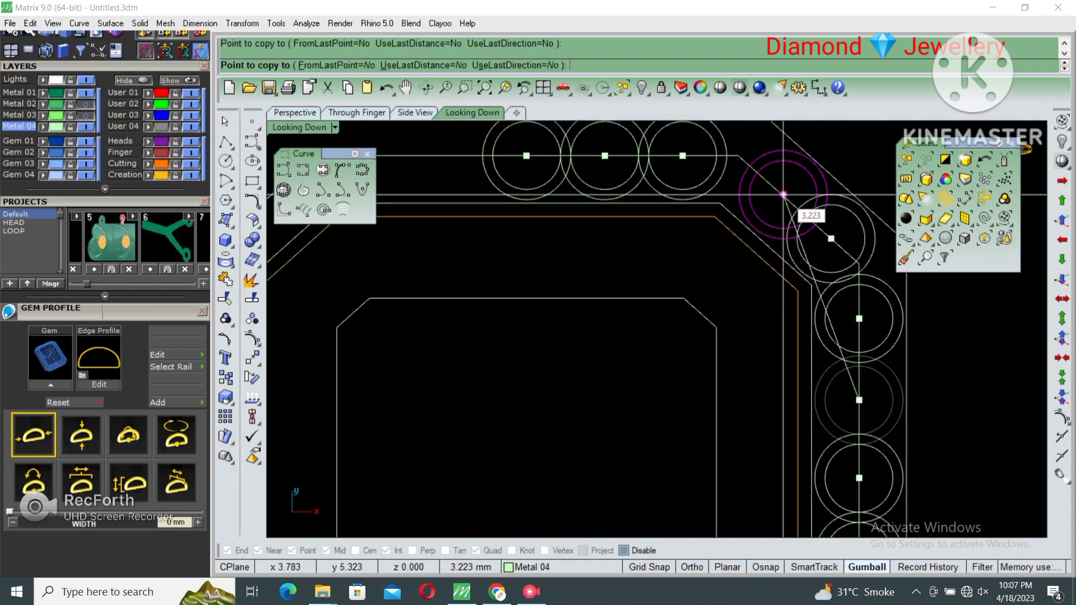
{"action": "key", "text": "alt"}
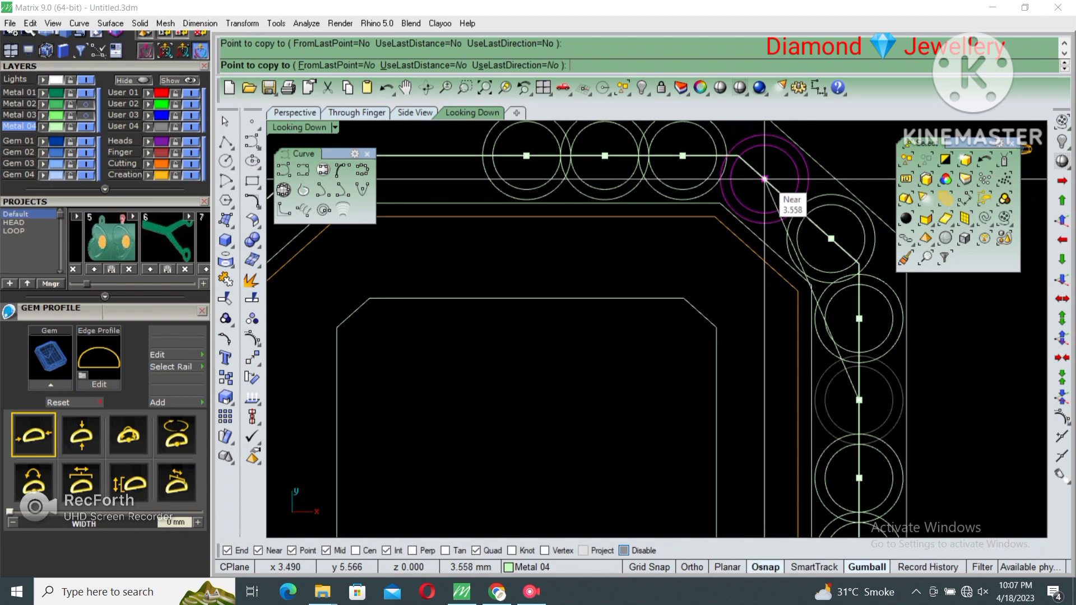
{"action": "left_click", "coordinate": [763, 179]}
{"action": "key", "text": "Return"}
- Move one halo circle up into the top row of the frame
{"action": "scroll", "coordinate": [791, 196], "scroll_direction": "down", "scroll_amount": 2}
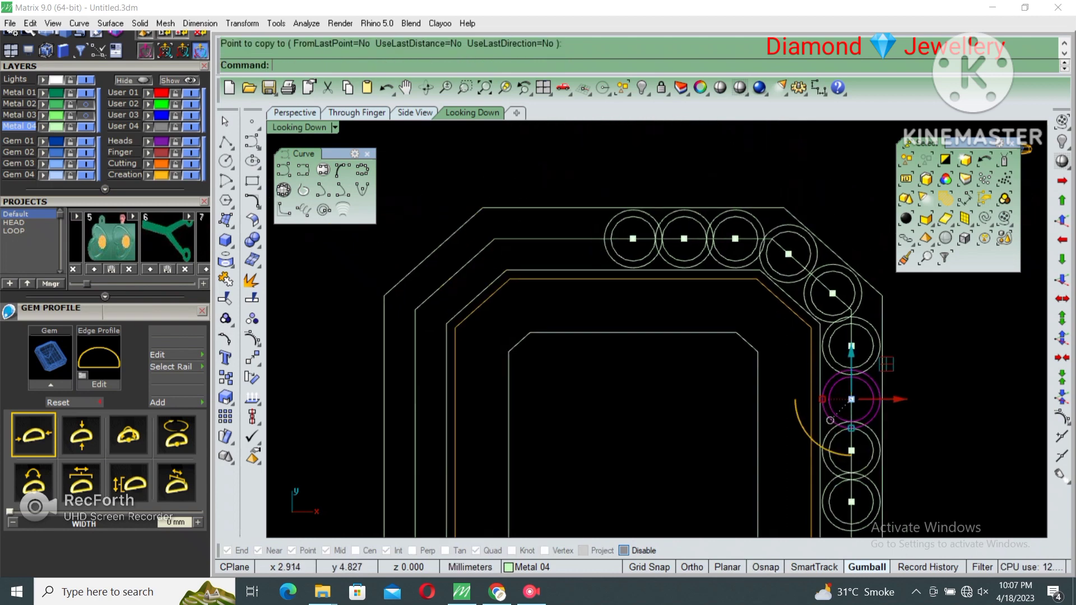
{"action": "scroll", "coordinate": [791, 196], "scroll_direction": "up", "scroll_amount": 3}
{"action": "left_click", "coordinate": [791, 196]}
{"action": "key", "text": "Return"}
{"action": "scroll", "coordinate": [749, 229], "scroll_direction": "up", "scroll_amount": 1}
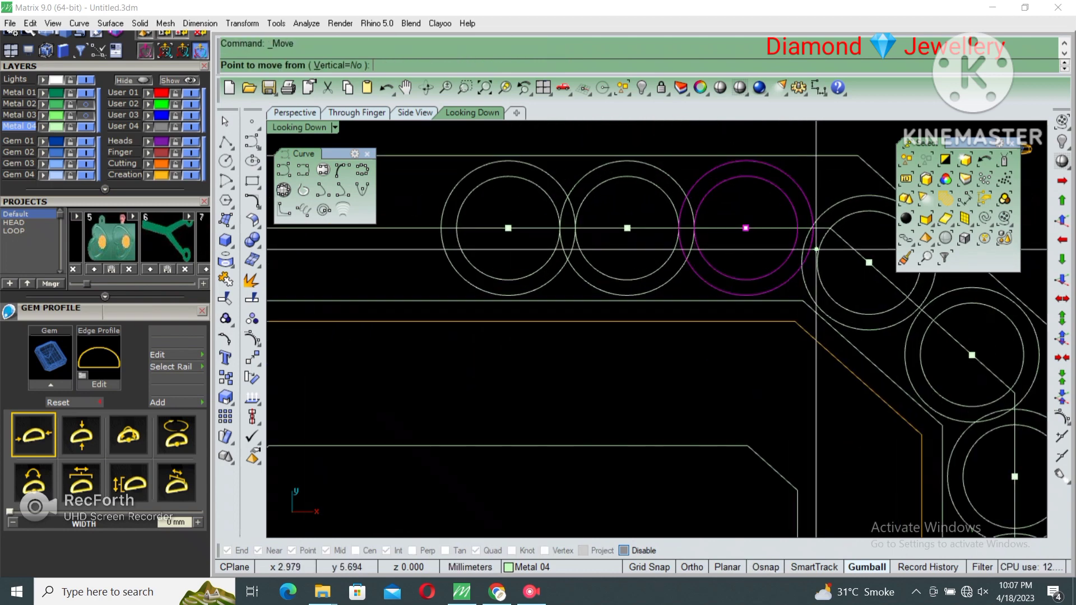
{"action": "left_click", "coordinate": [852, 269]}
{"action": "scroll", "coordinate": [728, 249], "scroll_direction": "down", "scroll_amount": 3}
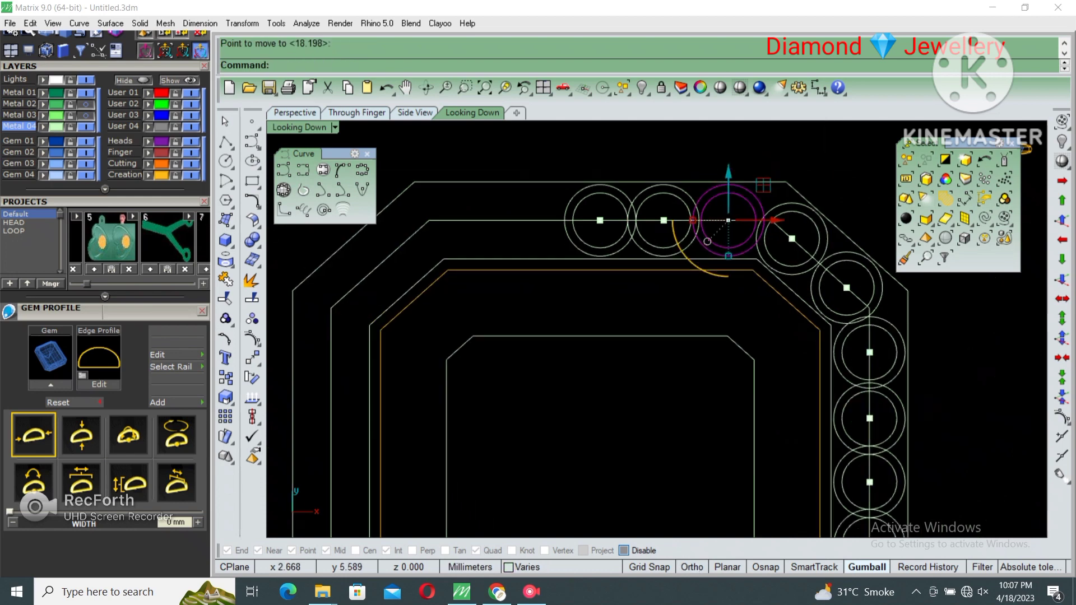
{"action": "scroll", "coordinate": [654, 172], "scroll_direction": "up", "scroll_amount": 2}
{"action": "left_click", "coordinate": [654, 172]}
- Shift three right-column circles up along the right side of the frame
{"action": "left_click", "coordinate": [794, 431]}
{"action": "left_click", "coordinate": [795, 392], "text": "shift"}
{"action": "left_click", "coordinate": [794, 368], "text": "shift"}
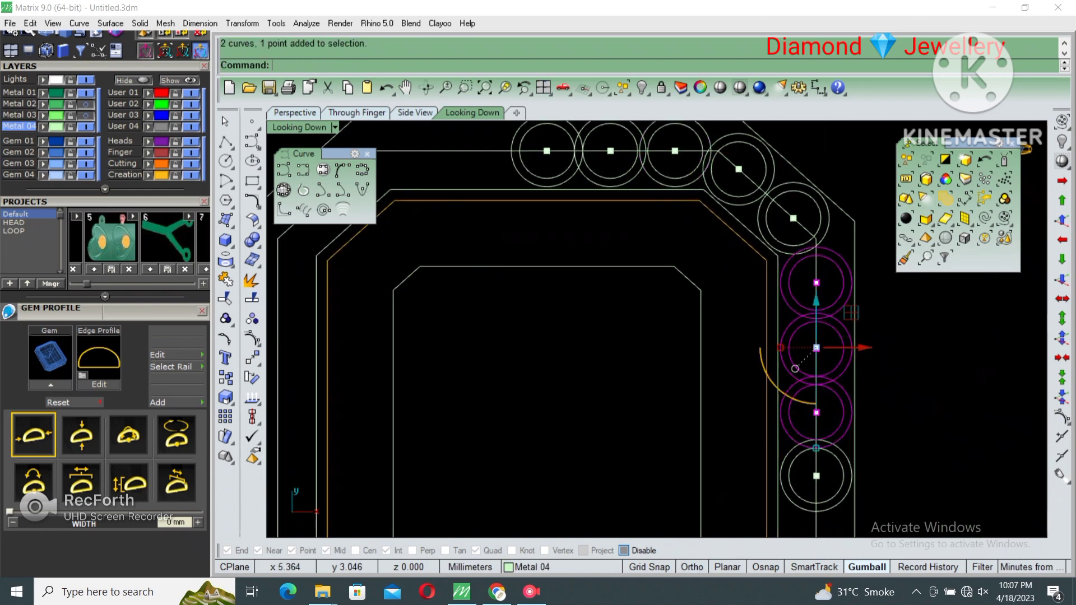
{"action": "key", "text": "Return"}
{"action": "scroll", "coordinate": [827, 274], "scroll_direction": "up", "scroll_amount": 2}
{"action": "left_click", "coordinate": [836, 278]}
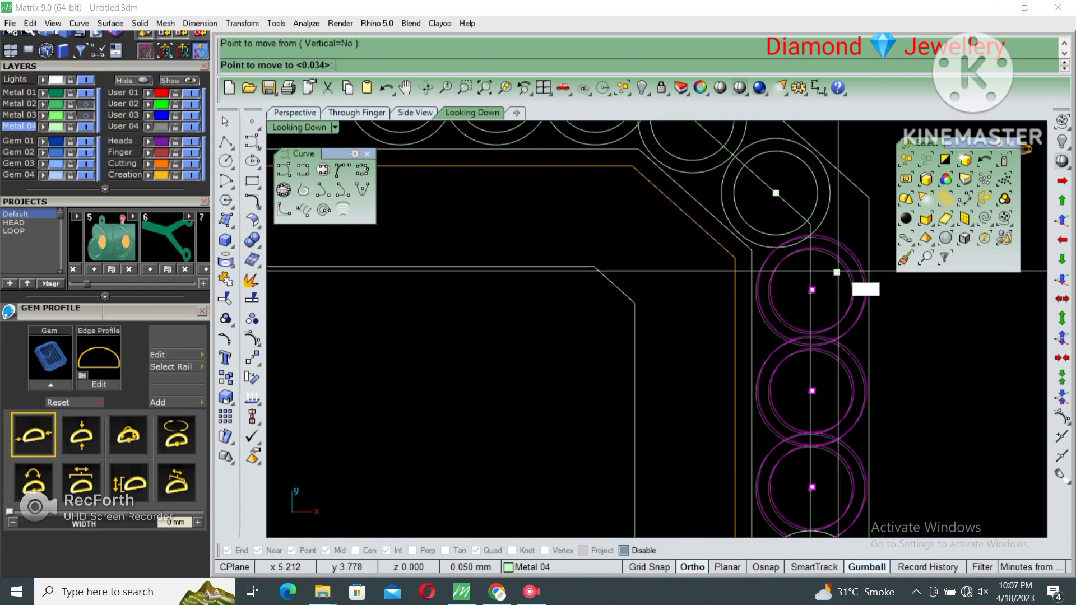
{"action": "left_click", "coordinate": [837, 272]}
{"action": "right_click_drag", "start_coordinate": [837, 272], "coordinate": [845, 329]}
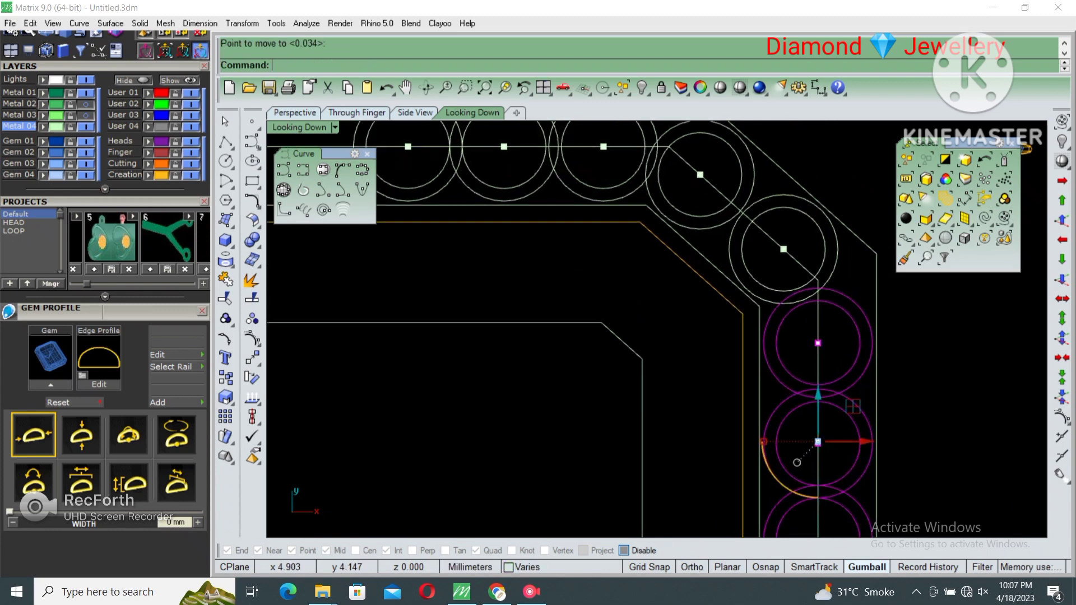
{"action": "key", "text": "Escape"}
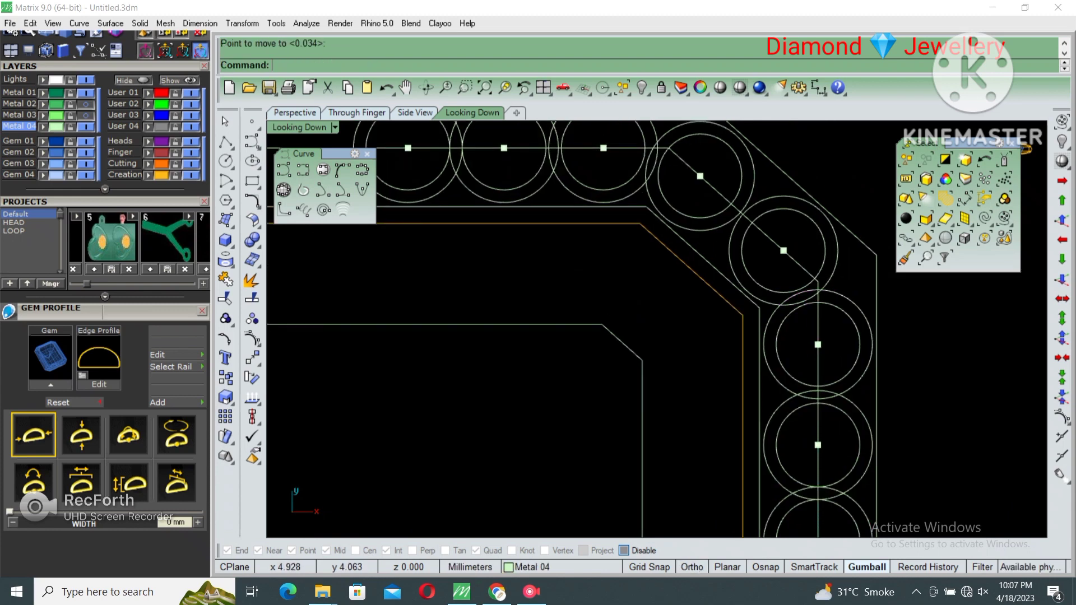
- Snap the lower diagonal corner circle into place with object snapping on
{"action": "left_click", "coordinate": [783, 251]}
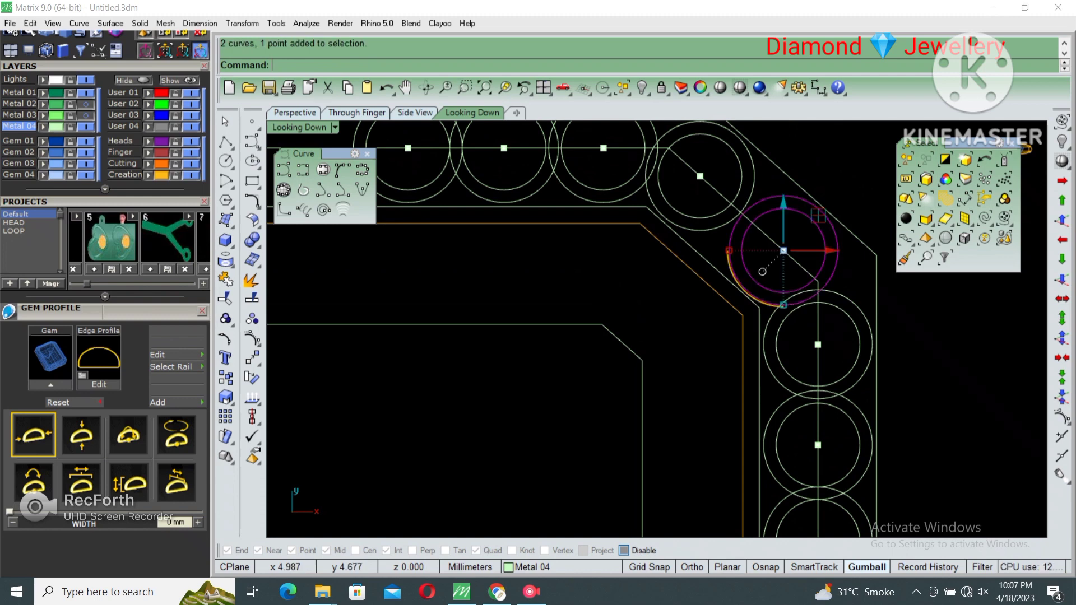
{"action": "scroll", "coordinate": [762, 272], "scroll_direction": "up", "scroll_amount": 1}
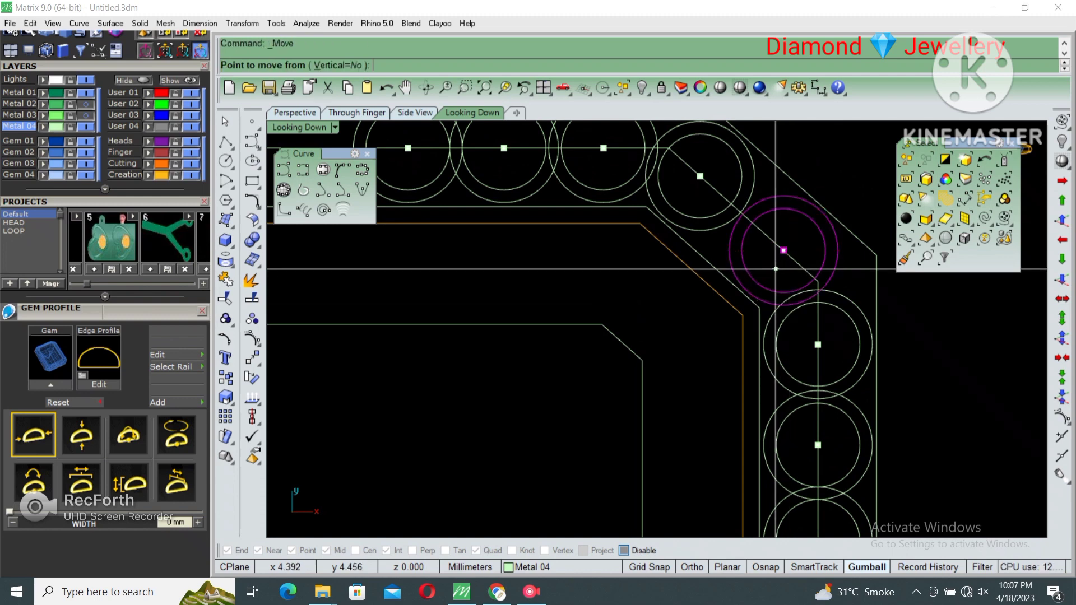
{"action": "key", "text": "Return"}
{"action": "left_click", "coordinate": [781, 248]}
{"action": "key", "text": "alt"}
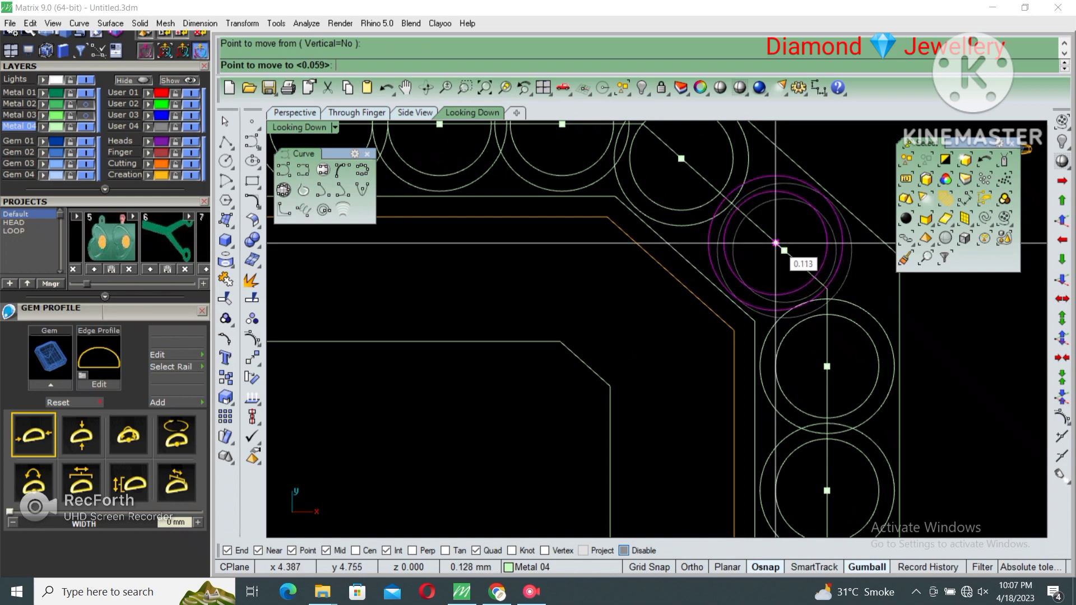
{"action": "left_click", "coordinate": [776, 243]}
{"action": "scroll", "coordinate": [778, 253], "scroll_direction": "down", "scroll_amount": 1}
- Reposition a right-column circle to even out the spacing
{"action": "left_click", "coordinate": [866, 321]}
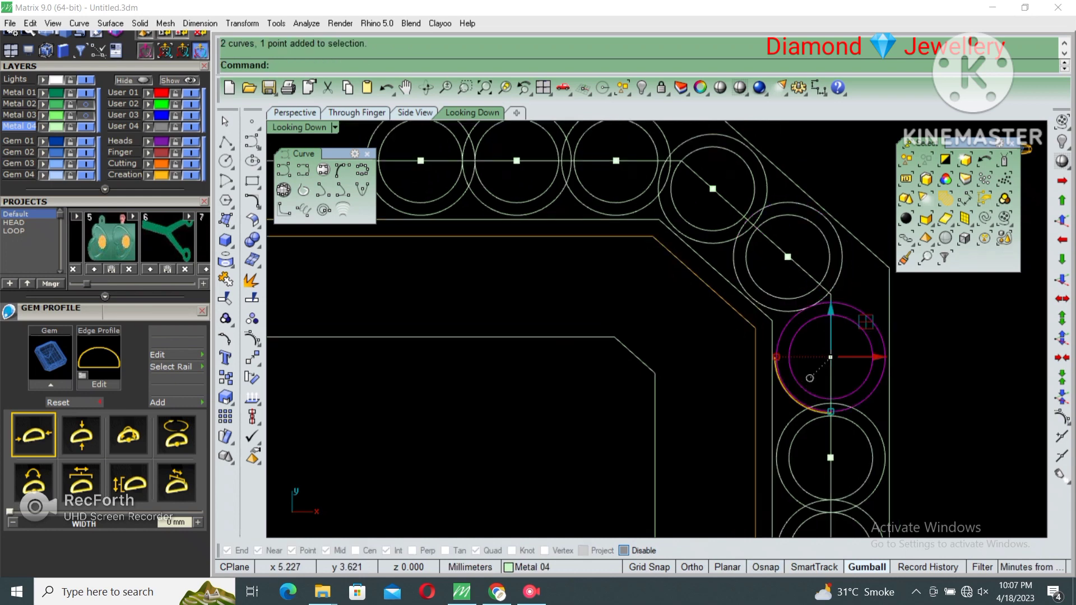
{"action": "key", "text": "Return"}
{"action": "scroll", "coordinate": [829, 358], "scroll_direction": "down", "scroll_amount": 1}
{"action": "left_click", "coordinate": [874, 358]}
{"action": "scroll", "coordinate": [829, 336], "scroll_direction": "down", "scroll_amount": 1}
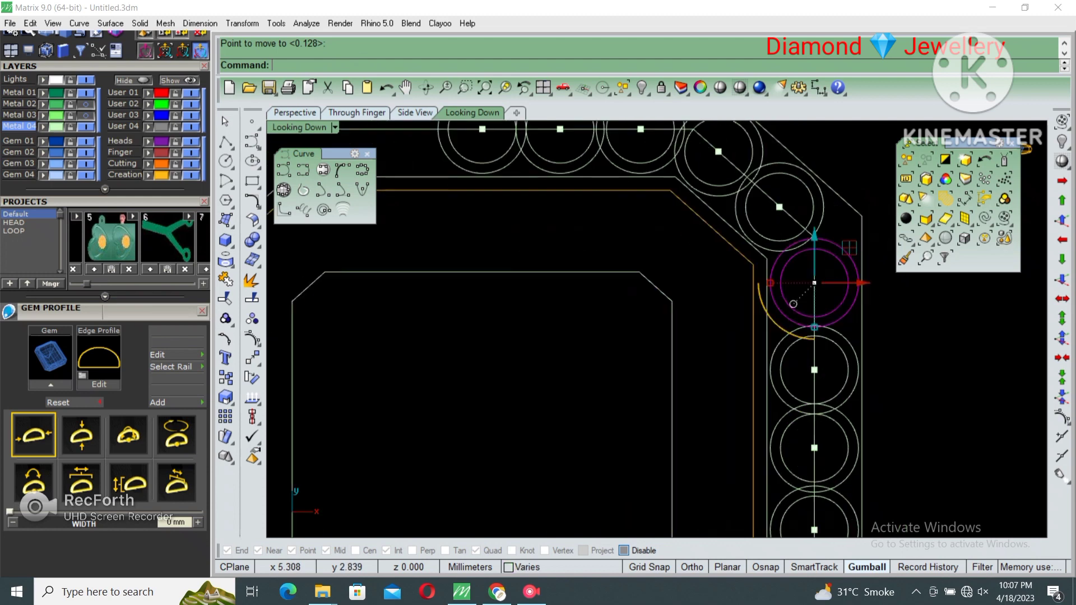
{"action": "left_click", "coordinate": [792, 303]}
- Move the next lower circle into position, then window-select the top-right quarter of circles
{"action": "left_click", "coordinate": [857, 370]}
{"action": "key", "text": "Return"}
{"action": "left_click", "coordinate": [814, 366]}
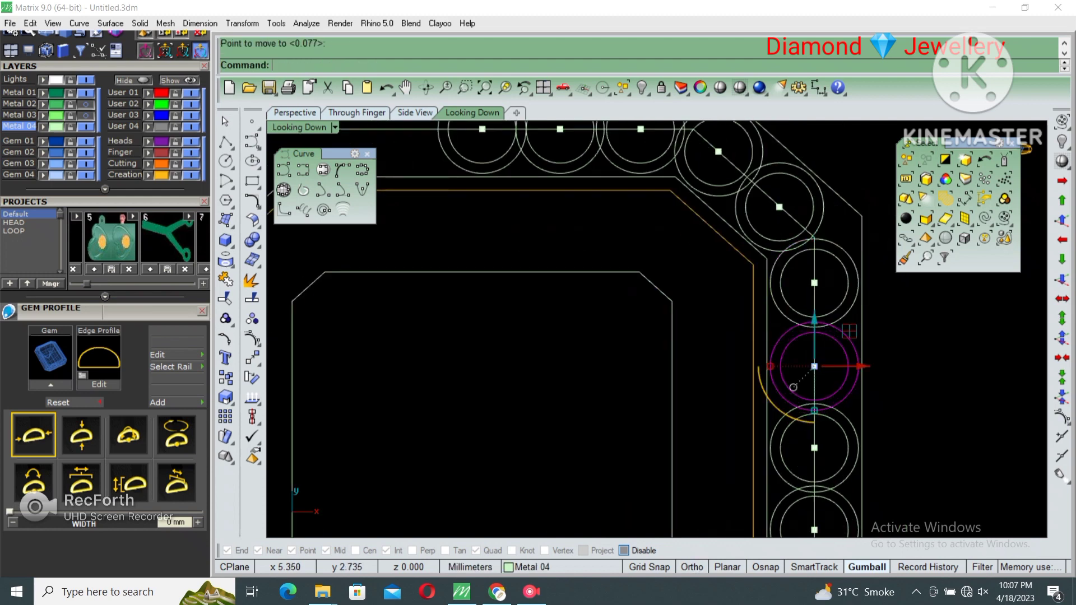
{"action": "left_click", "coordinate": [793, 387]}
{"action": "scroll", "coordinate": [813, 336], "scroll_direction": "down", "scroll_amount": 3}
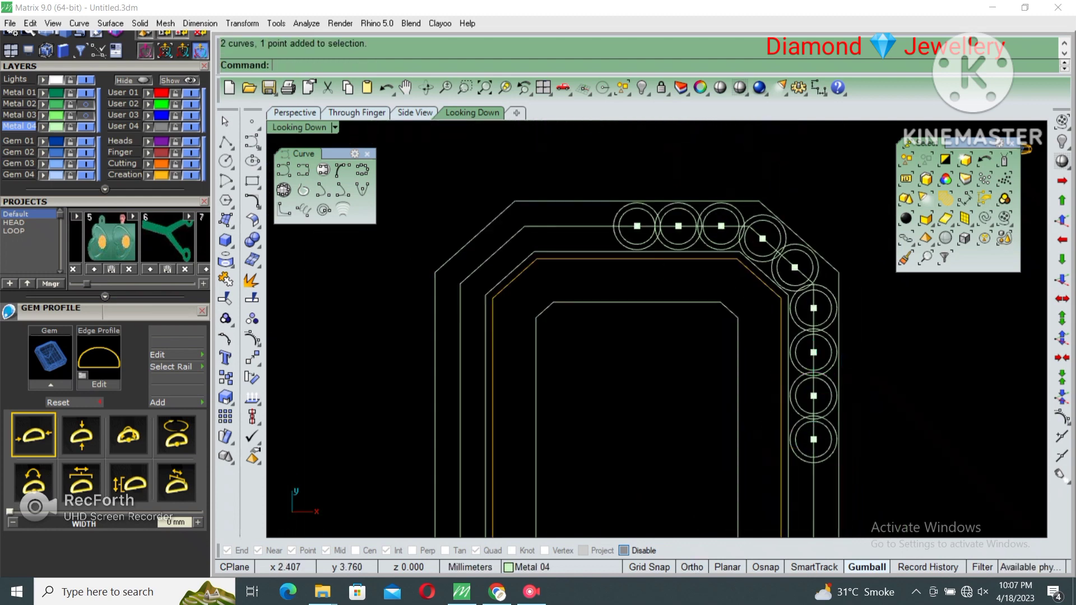
{"action": "left_click_drag", "start_coordinate": [648, 184], "coordinate": [1020, 499]}
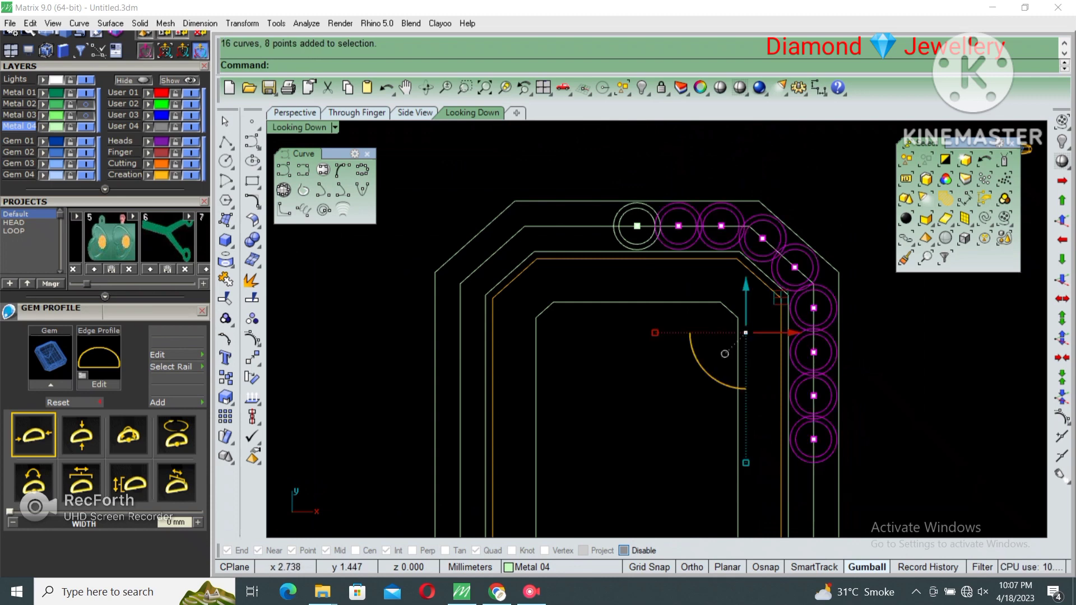
- Mirror the quarter of gem circles across the vertical axis from origin 0
{"action": "type", "text": "mirror"}
{"action": "key", "text": "Return"}
{"action": "type", "text": "0"}
{"action": "key", "text": "Return"}
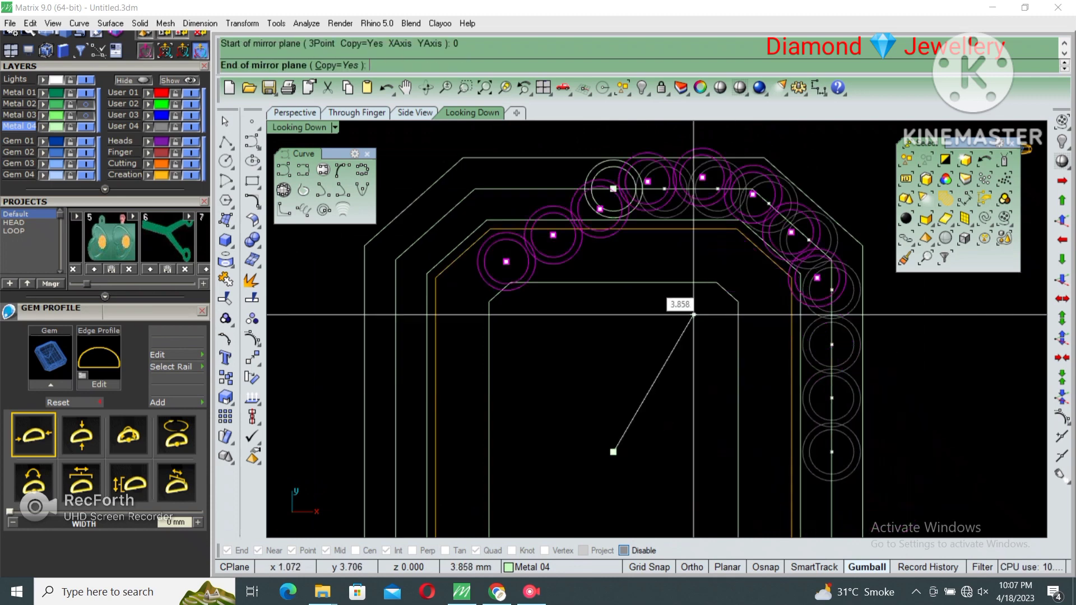
{"action": "left_click", "coordinate": [613, 274]}
- Mirror the top half of gem circles downward from origin 0 to close the ring
{"action": "scroll", "coordinate": [644, 278], "scroll_direction": "down", "scroll_amount": 4}
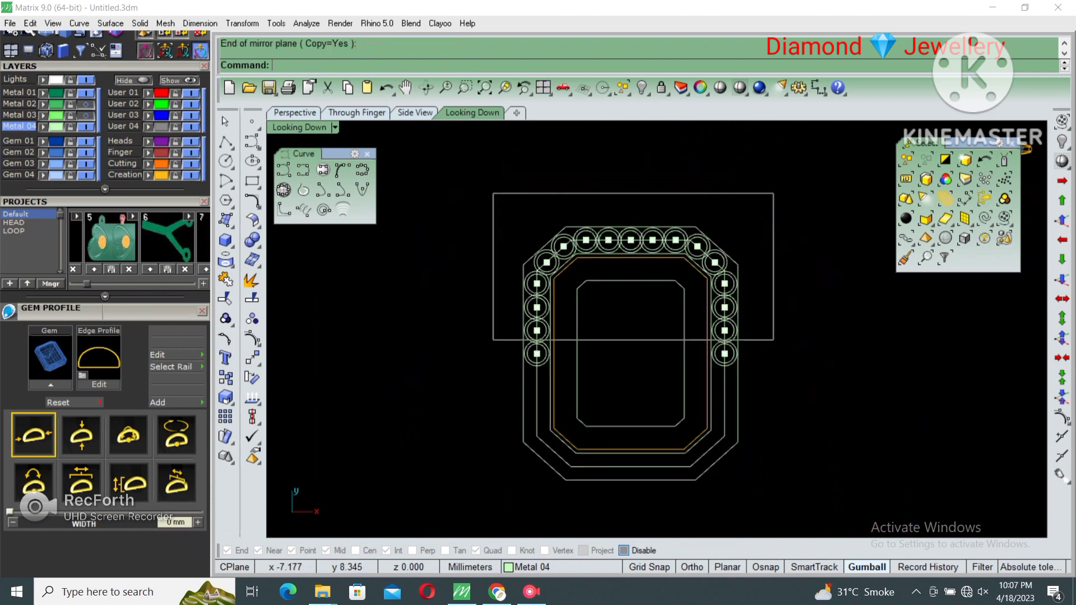
{"action": "left_click_drag", "start_coordinate": [491, 192], "coordinate": [791, 348]}
{"action": "key", "text": "Return"}
{"action": "type", "text": "0"}
{"action": "key", "text": "Return"}
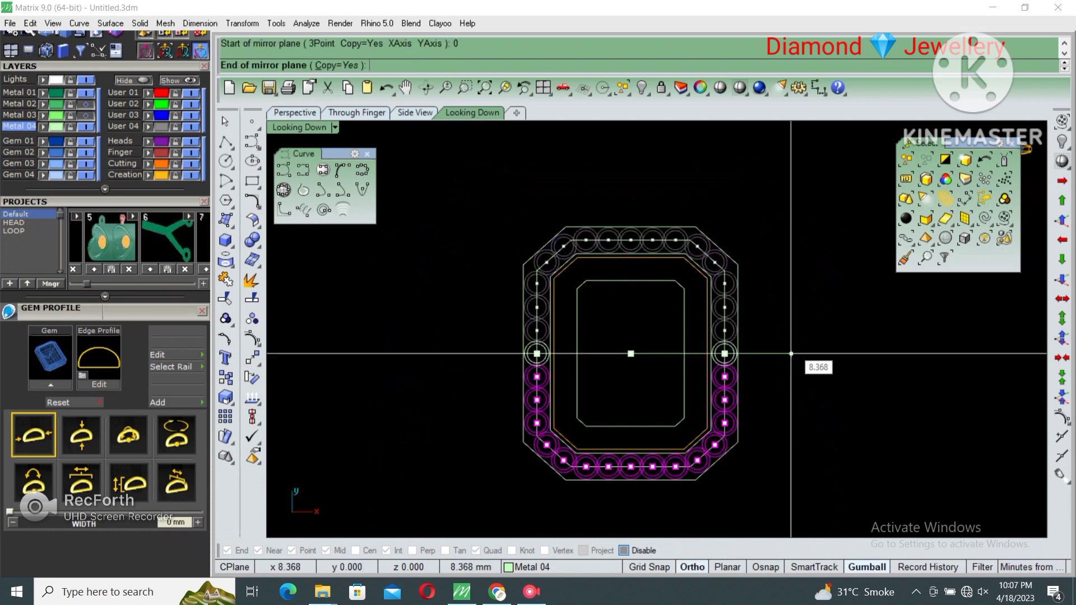
{"action": "left_click", "coordinate": [791, 346]}
- Group the whole ring of gem circles as one set
{"action": "left_click_drag", "start_coordinate": [453, 283], "coordinate": [848, 536]}
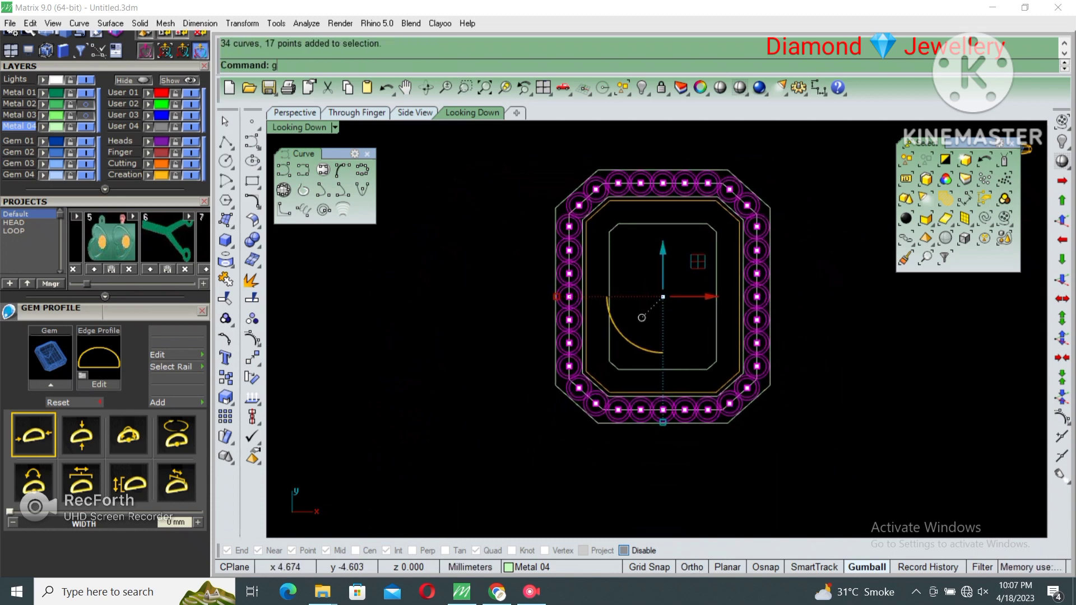
{"action": "key", "text": "Up"}
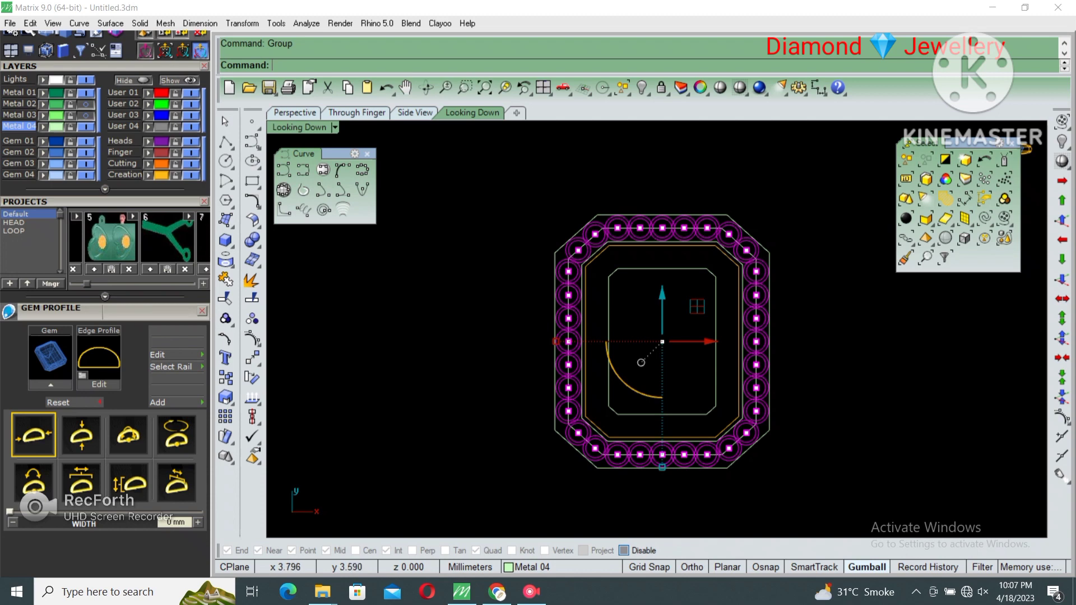
{"action": "key", "text": "Escape"}
{"action": "scroll", "coordinate": [735, 270], "scroll_direction": "up", "scroll_amount": 2}
{"action": "left_click", "coordinate": [741, 275]}
- Hide the gem circles and move the two octagonal halo outline curves
{"action": "left_click", "coordinate": [706, 303], "text": "shift"}
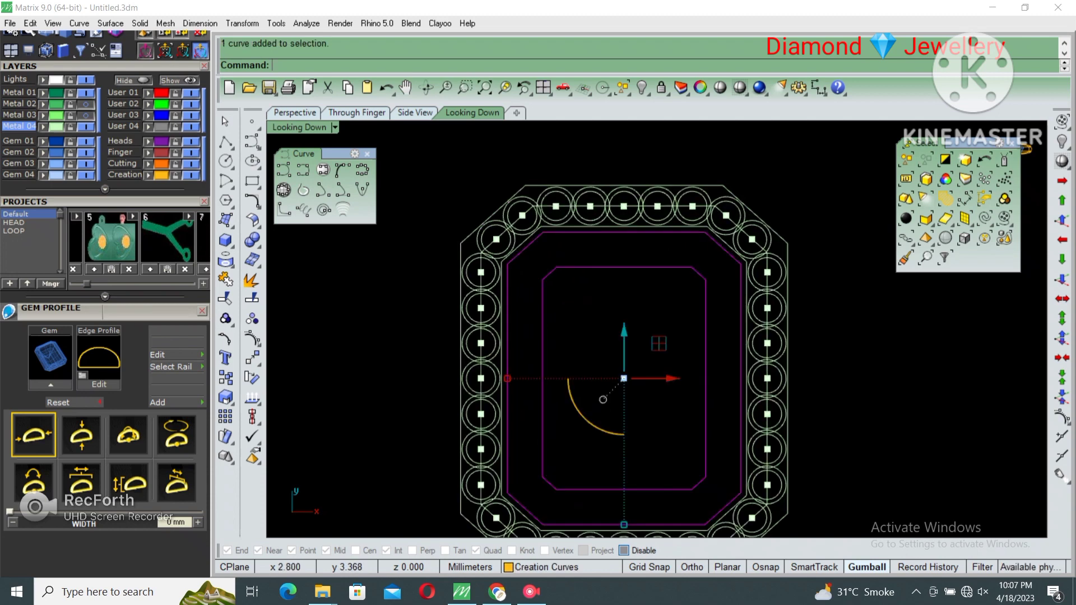
{"action": "key", "text": "ctrl+i"}
{"action": "type", "text": "hide"}
{"action": "key", "text": "Return"}
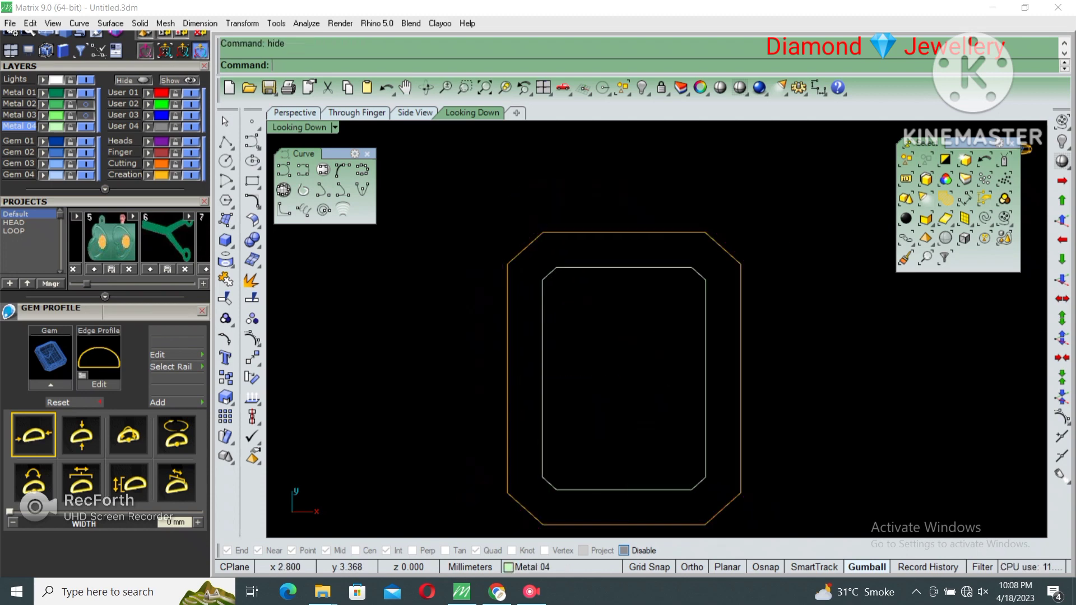
{"action": "left_click_drag", "start_coordinate": [749, 212], "coordinate": [659, 343]}
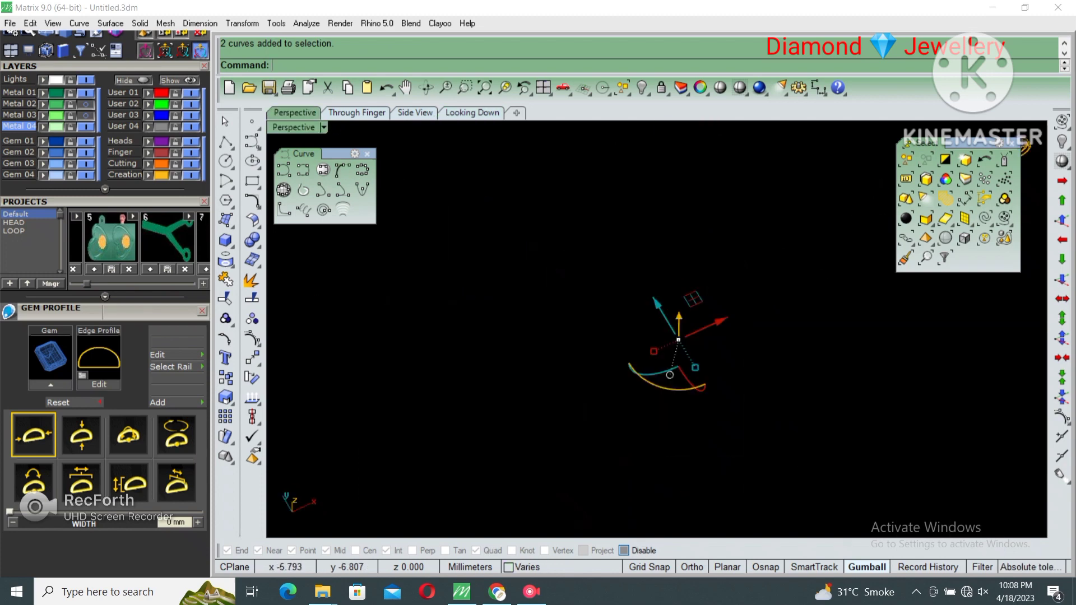
{"action": "left_click_drag", "start_coordinate": [678, 339], "coordinate": [641, 362]}
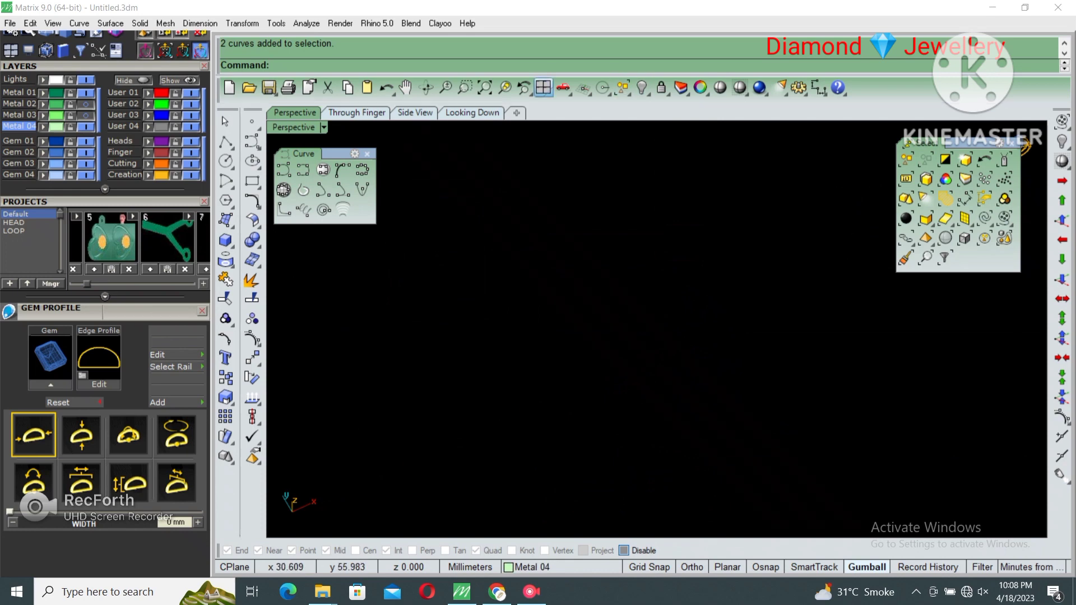
- Show the 4View layout with the Top view active in Shaded display
{"action": "left_click", "coordinate": [543, 87]}
{"action": "key", "text": "ctrl+m"}
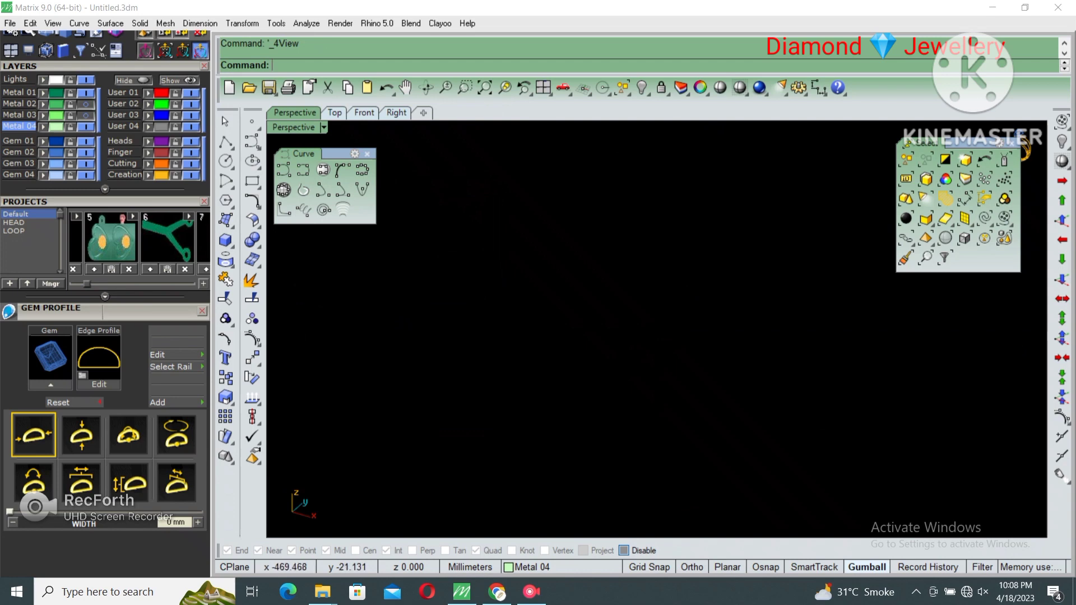
{"action": "key", "text": "ctrl+m"}
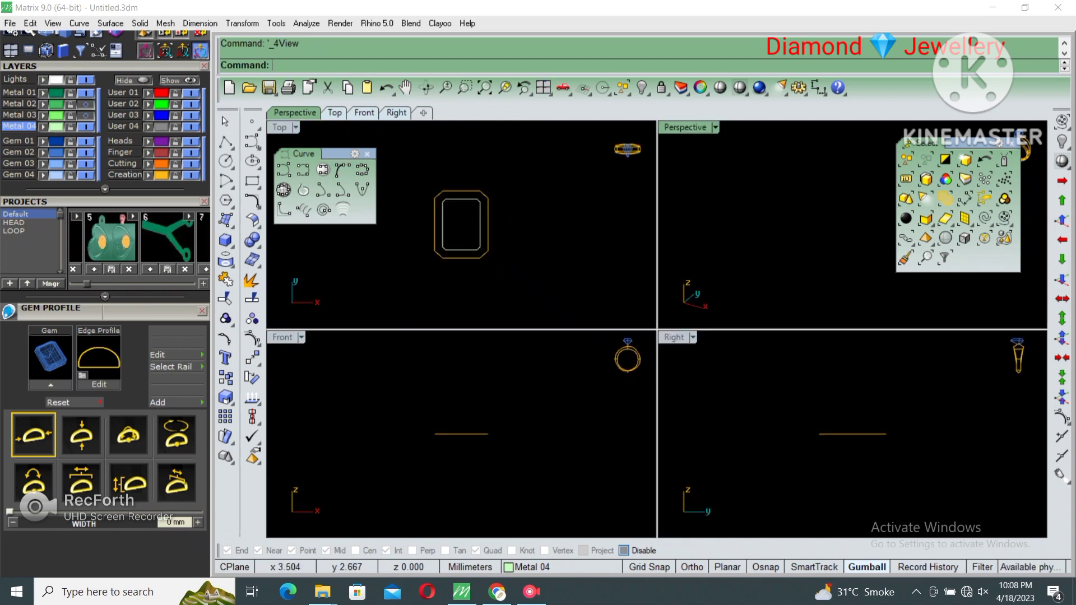
{"action": "left_click", "coordinate": [335, 112]}
{"action": "left_click", "coordinate": [740, 88]}
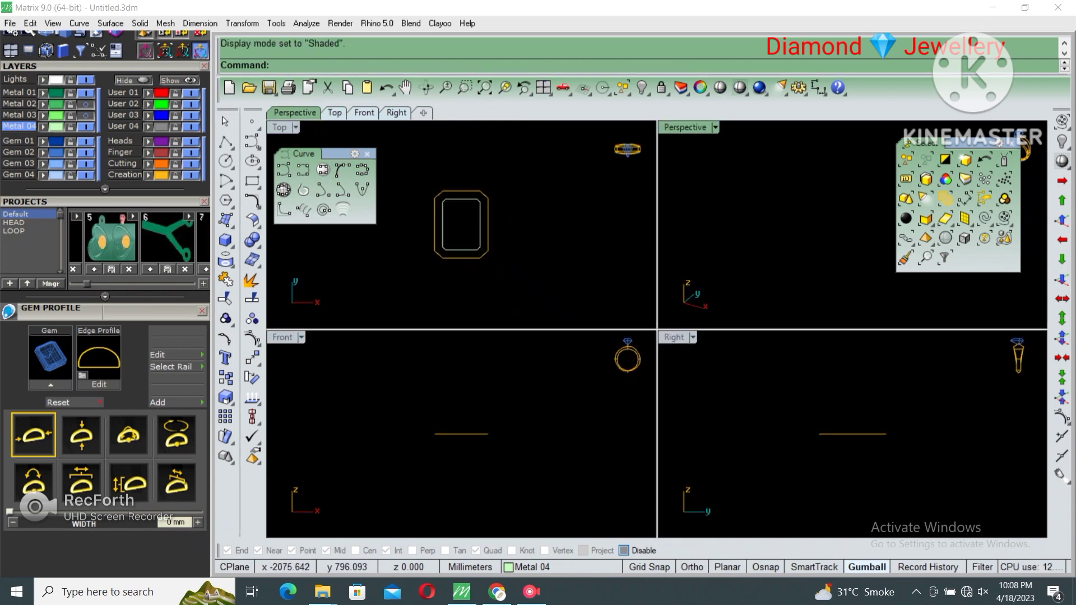
- Explode the two halo outlines and extrude them -1.5 mm into a solid frame band
{"action": "key", "text": "ctrl+a"}
{"action": "right_click_drag", "start_coordinate": [813, 224], "coordinate": [784, 253]}
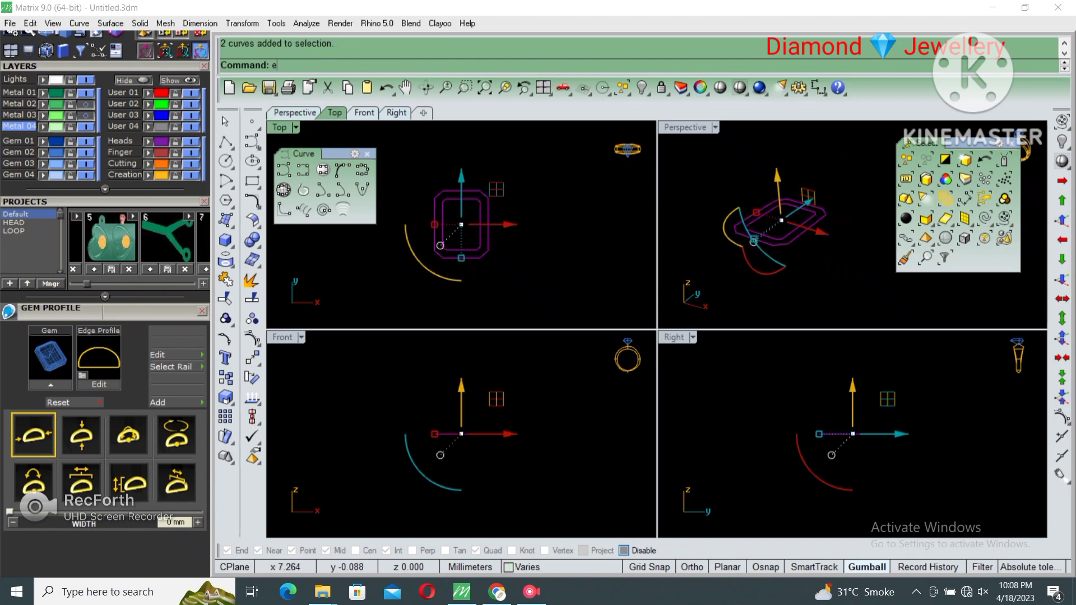
{"action": "key", "text": "Return"}
{"action": "key", "text": "Escape"}
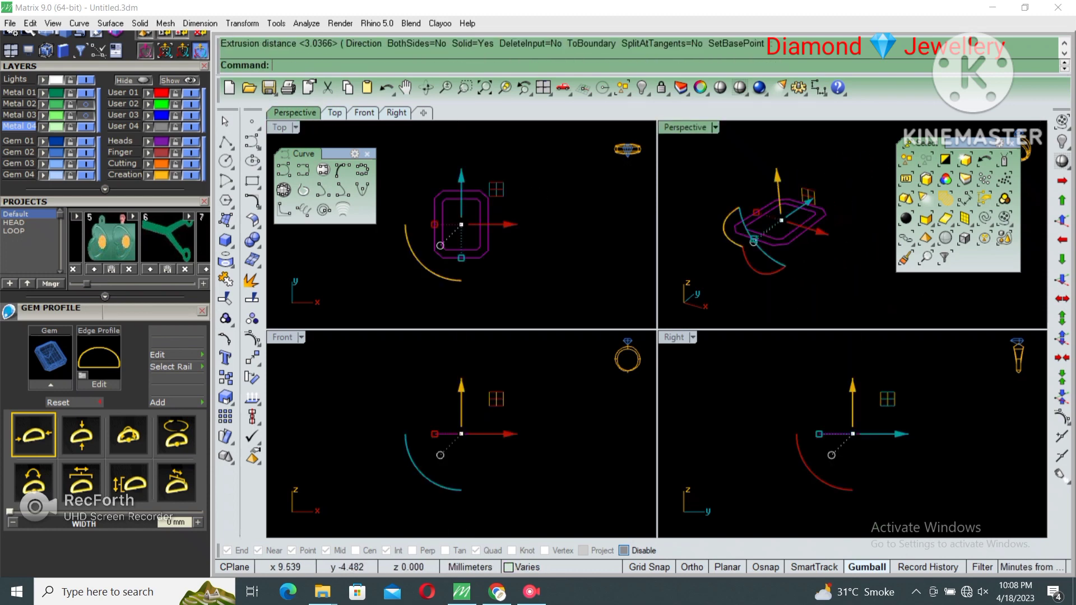
{"action": "type", "text": "explode"}
{"action": "key", "text": "Return"}
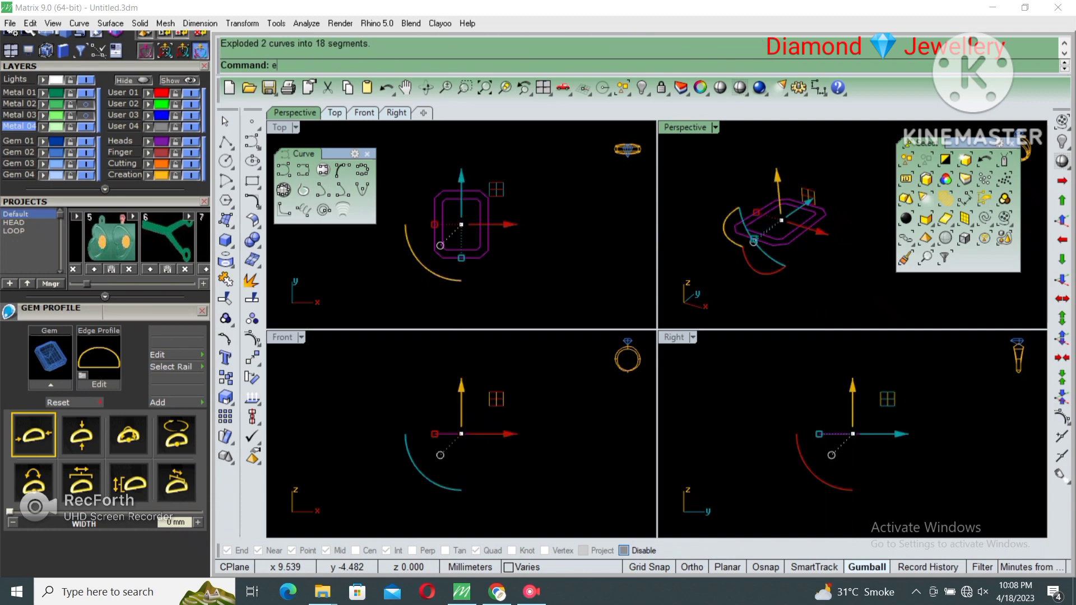
{"action": "key", "text": "Return"}
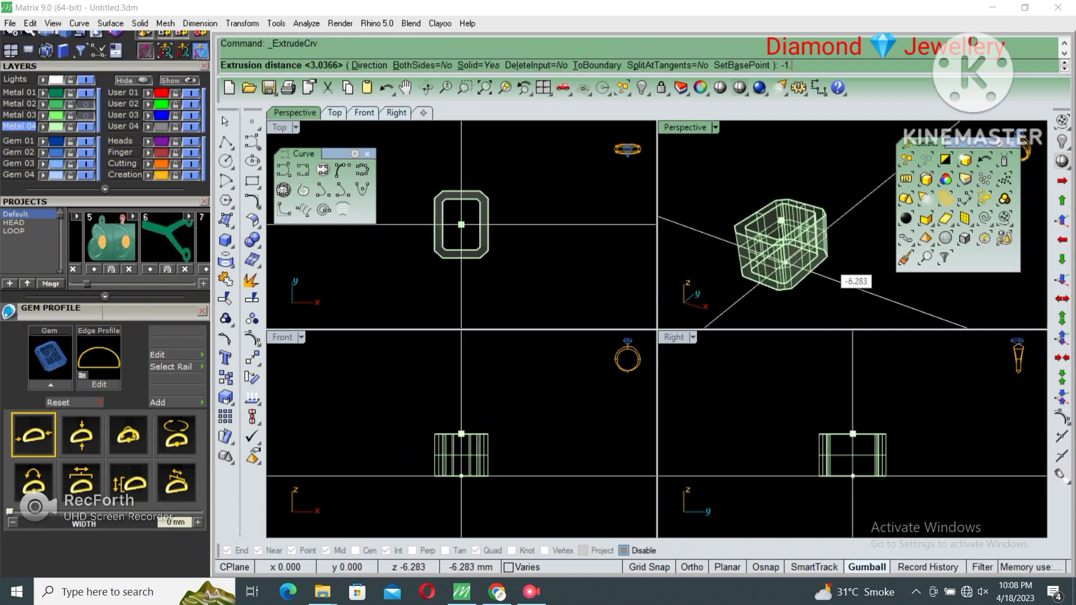
{"action": "type", "text": "5"}
{"action": "key", "text": "Return"}
{"action": "key", "text": "ctrl+m"}
{"action": "type", "text": "ce"}
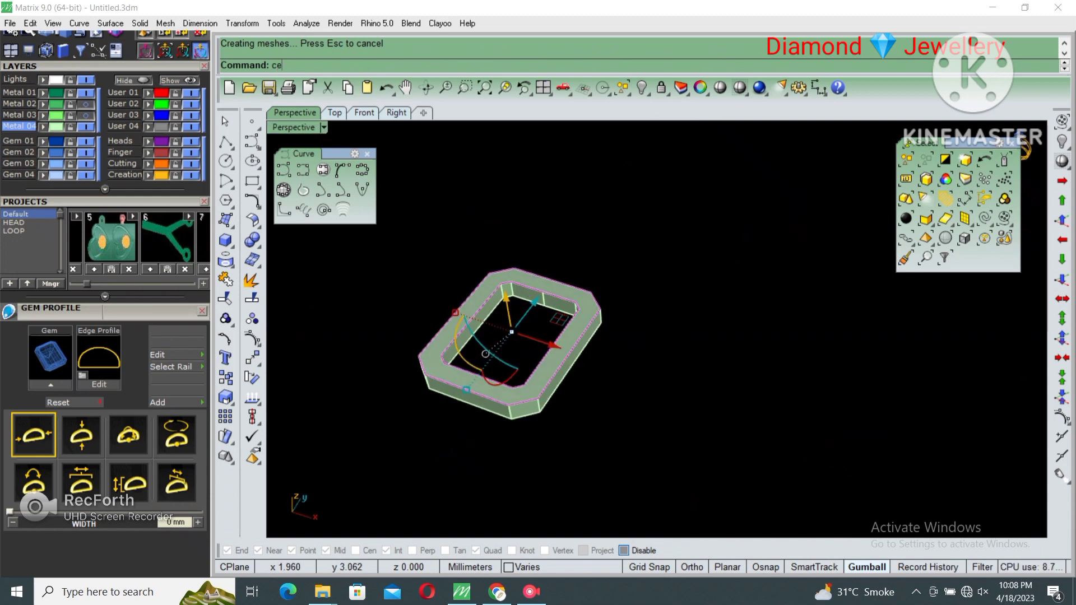
- Chamfer the frame's inner edges, including the left inner edge, at 0.7 mm
{"action": "key", "text": "Return"}
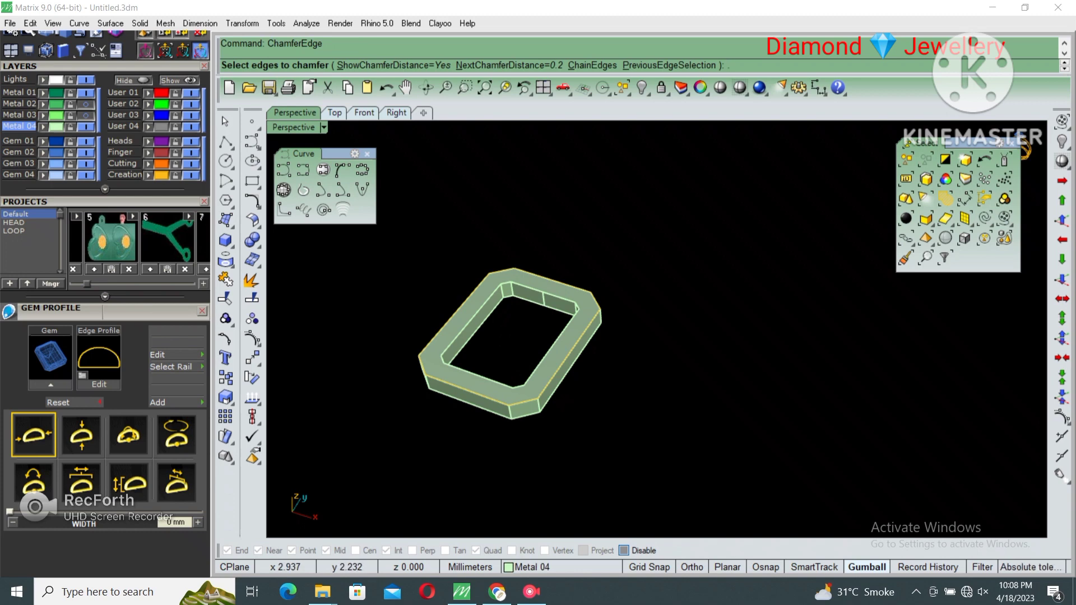
{"action": "key", "text": "Return"}
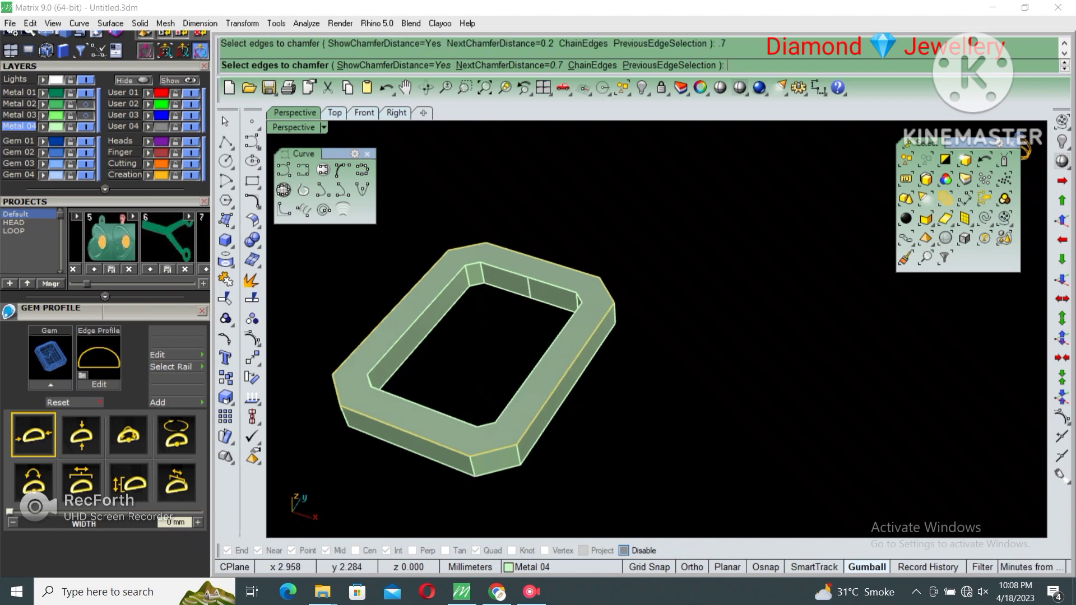
{"action": "left_click", "coordinate": [572, 316]}
{"action": "scroll", "coordinate": [574, 313], "scroll_direction": "up", "scroll_amount": 2}
{"action": "scroll", "coordinate": [574, 313], "scroll_direction": "up", "scroll_amount": 3}
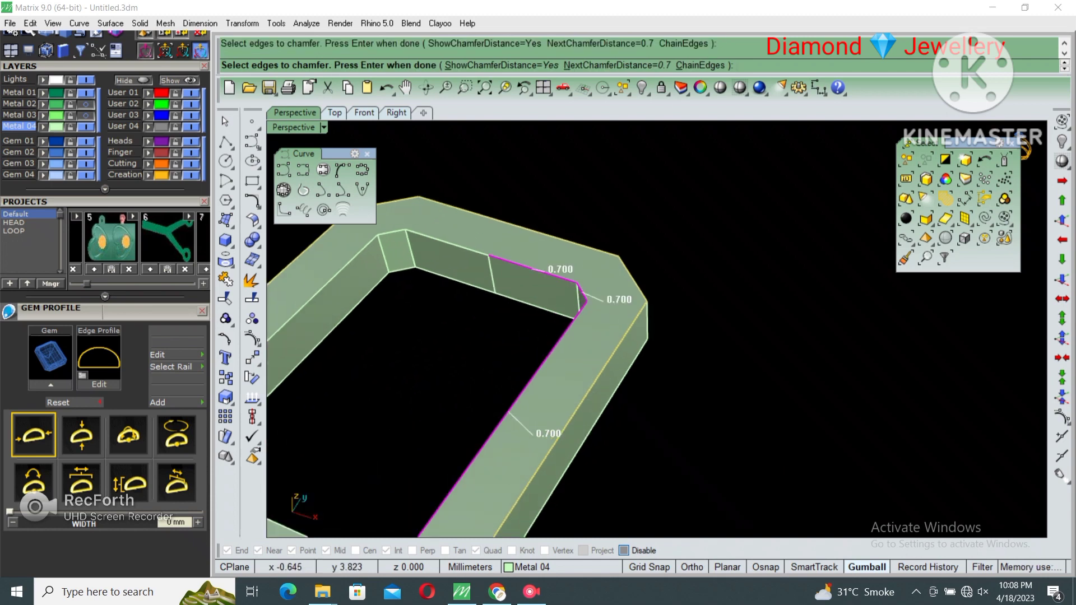
{"action": "left_click", "coordinate": [322, 288]}
{"action": "scroll", "coordinate": [560, 314], "scroll_direction": "down", "scroll_amount": 5}
{"action": "scroll", "coordinate": [561, 314], "scroll_direction": "up", "scroll_amount": 3}
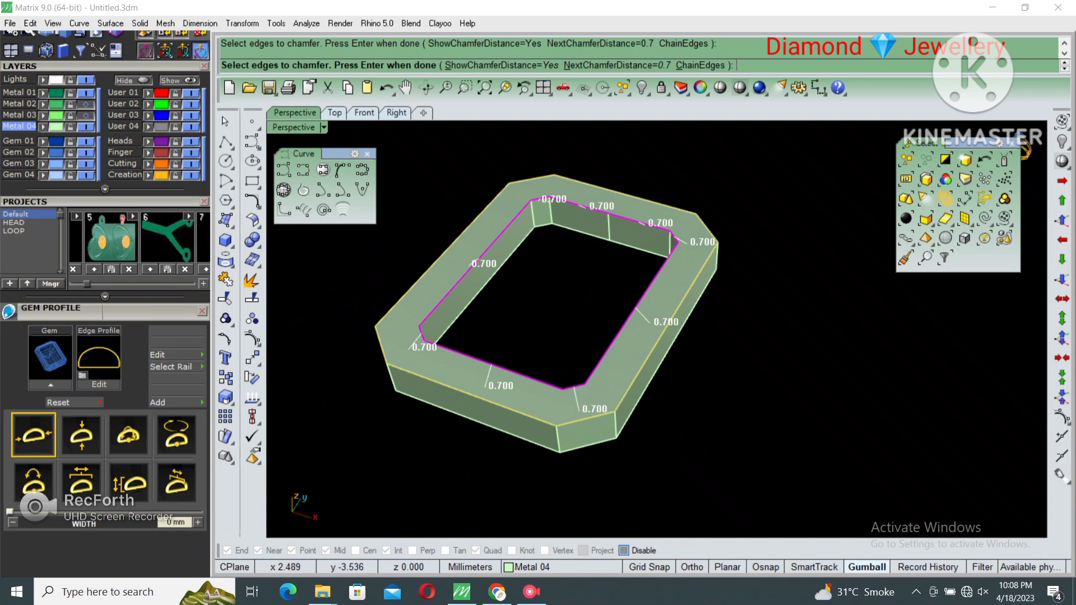
{"action": "key", "text": "Return"}
{"action": "key", "text": "Return"}
{"action": "key", "text": "ctrl+shift+h"}
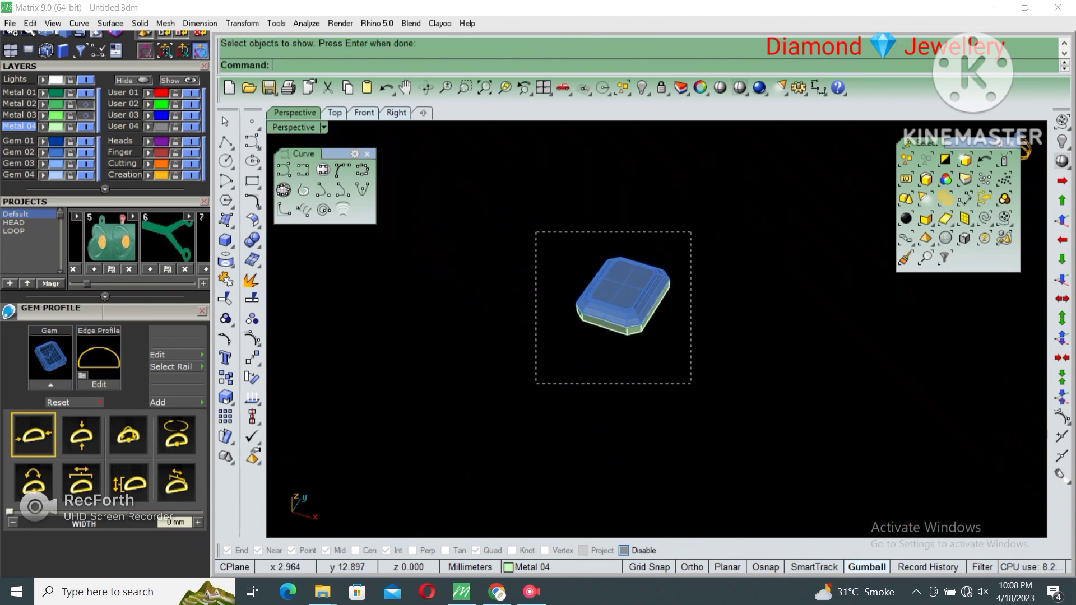
- Lock the emerald gem so it can't be picked
{"action": "left_click_drag", "start_coordinate": [689, 384], "coordinate": [537, 234]}
{"action": "type", "text": "lock"}
{"action": "key", "text": "Return"}
- Use ShowSelected to bring back only the hidden halo stones around the gem
{"action": "key", "text": "ctrl+shift+h"}
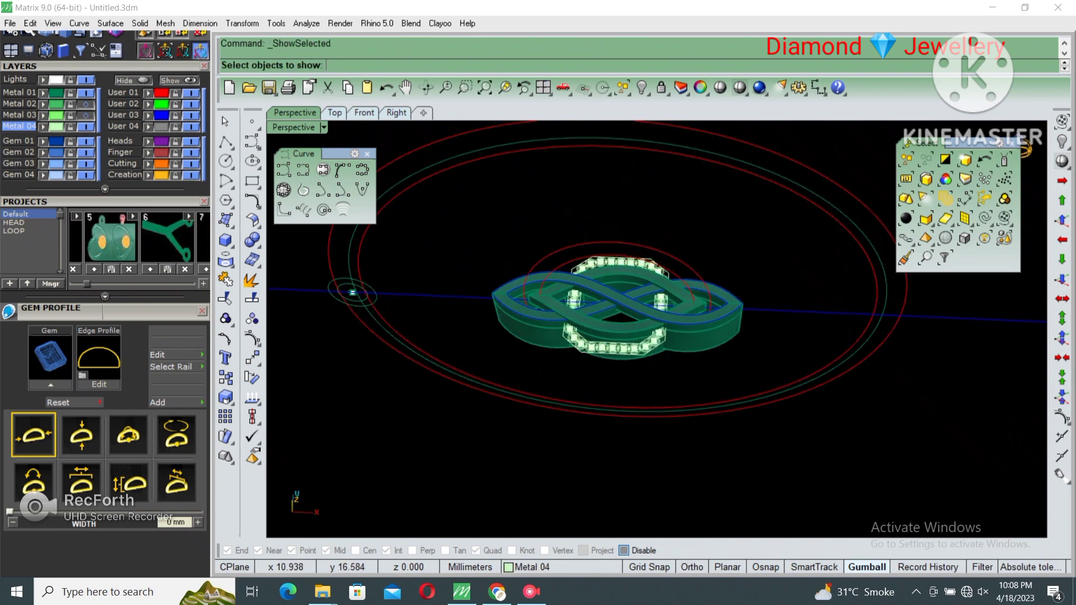
{"action": "scroll", "coordinate": [642, 241], "scroll_direction": "up", "scroll_amount": 5}
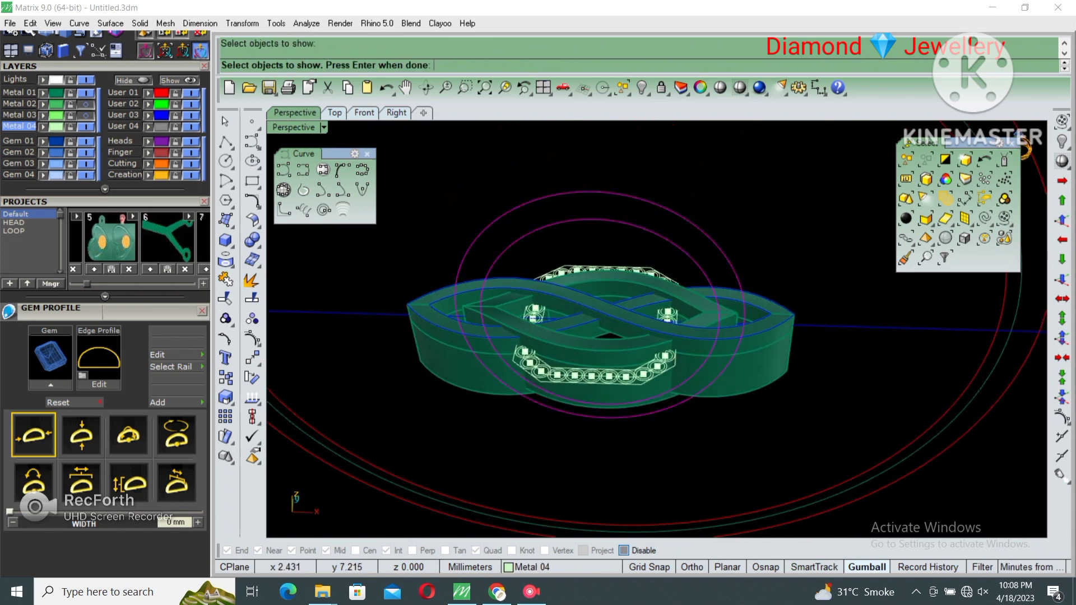
{"action": "left_click", "coordinate": [659, 279]}
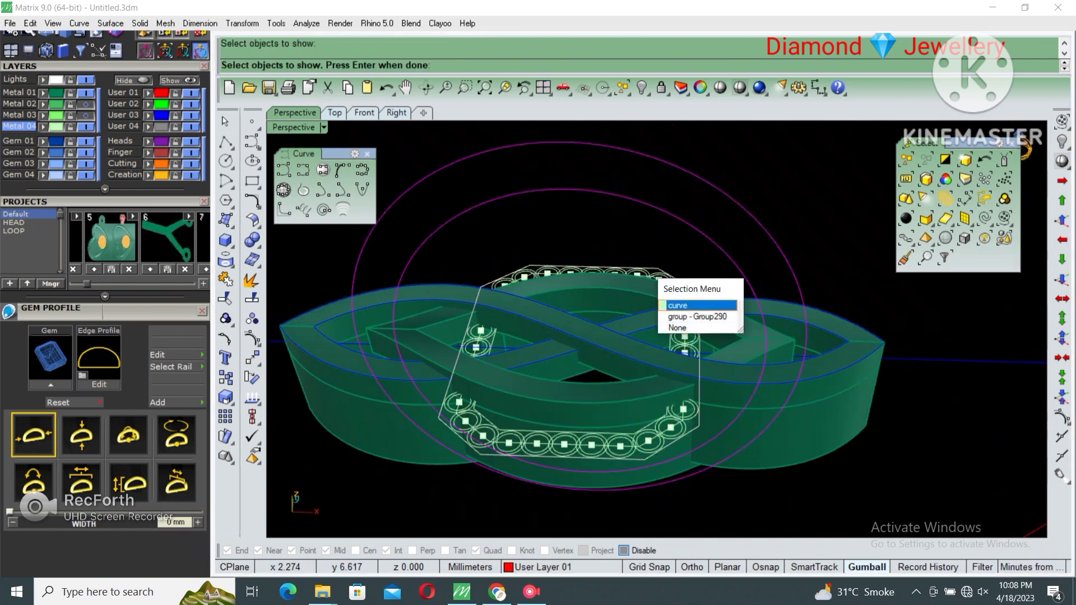
{"action": "left_click", "coordinate": [677, 305]}
{"action": "scroll", "coordinate": [571, 314], "scroll_direction": "down", "scroll_amount": 4}
{"action": "left_click_drag", "start_coordinate": [447, 163], "coordinate": [710, 373]}
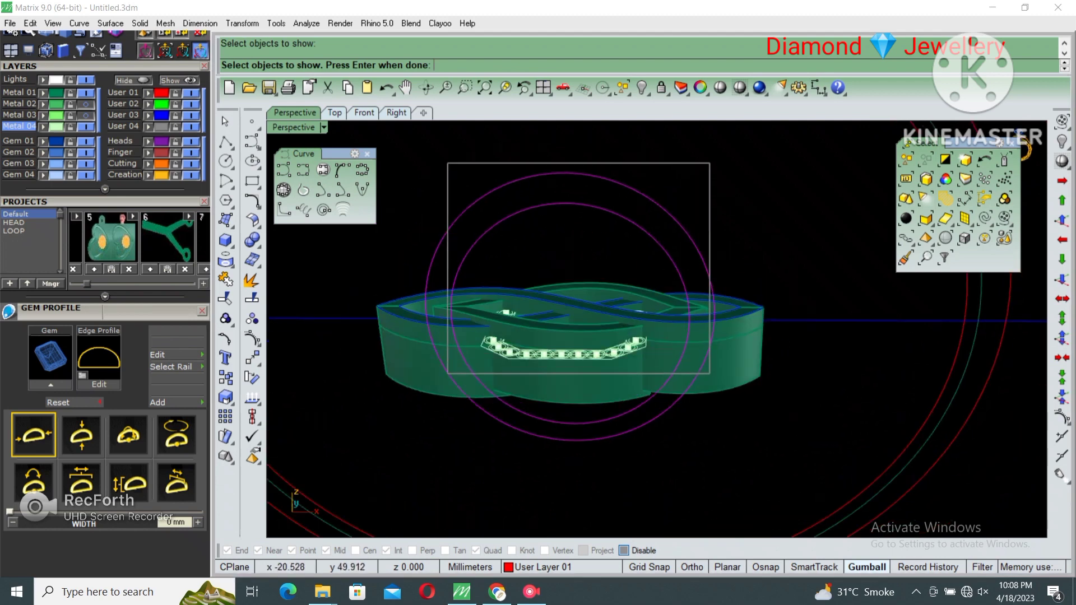
{"action": "key", "text": "Return"}
- Isolate the gem and stones, then invert the selection and hide the stone layout
{"action": "key", "text": "ctrl+a"}
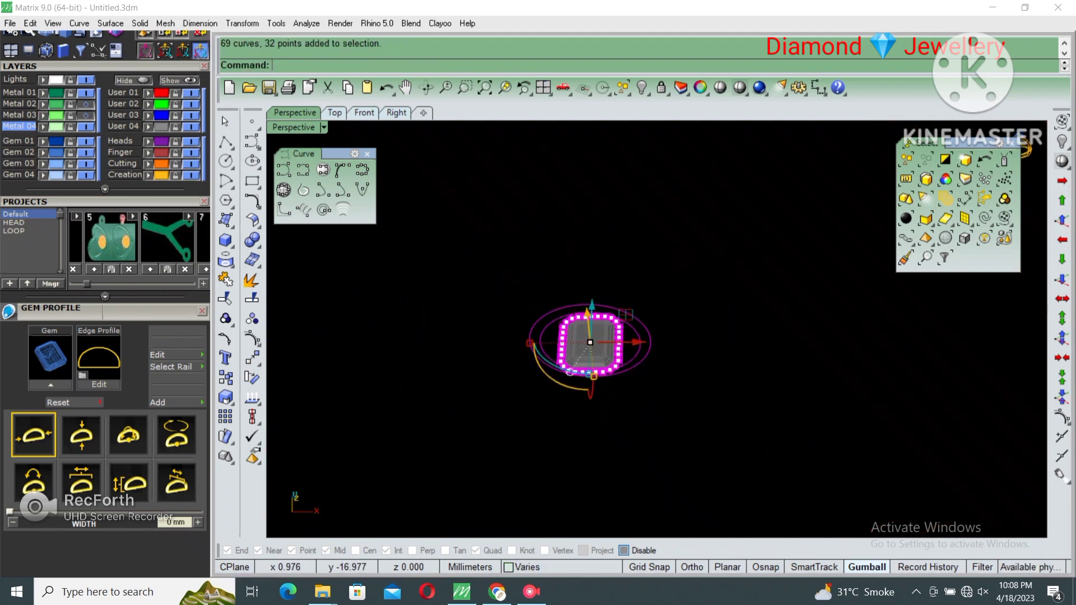
{"action": "right_click_drag", "start_coordinate": [561, 336], "coordinate": [616, 381]}
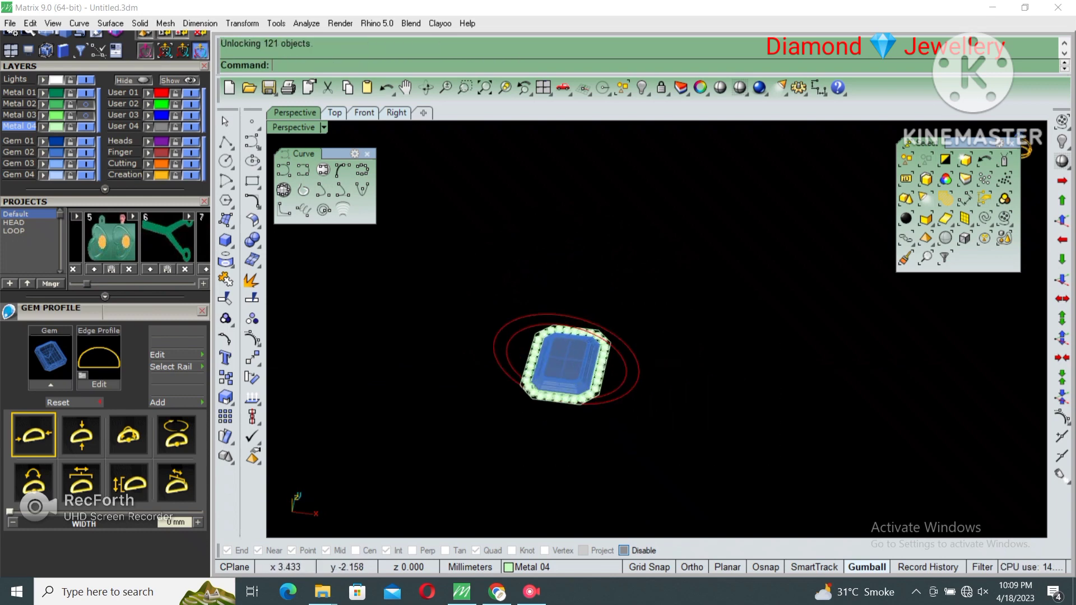
{"action": "left_click_drag", "start_coordinate": [423, 312], "coordinate": [605, 447]}
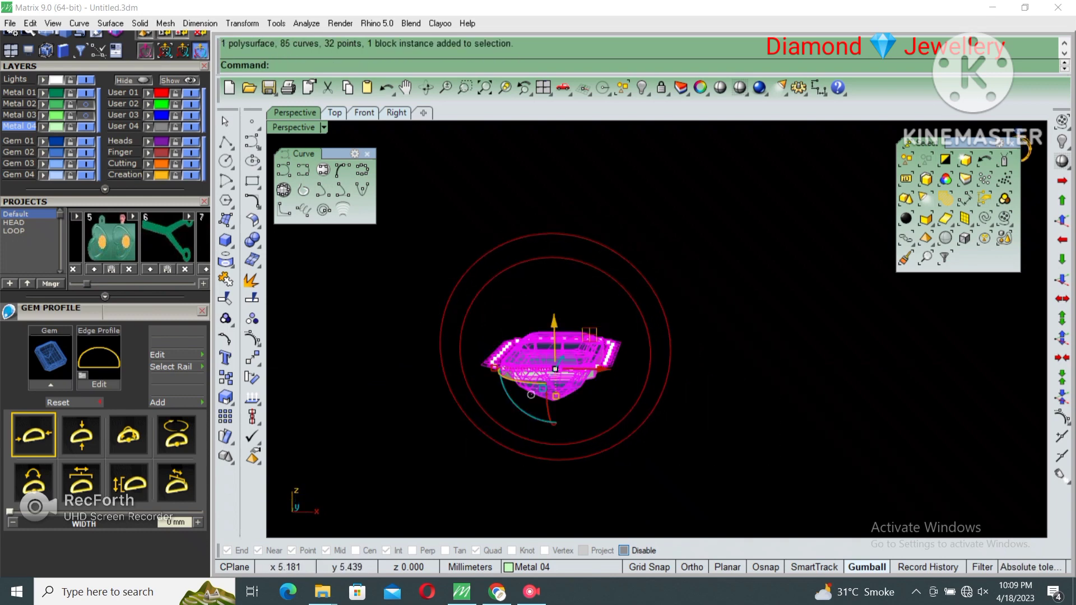
{"action": "right_click_drag", "start_coordinate": [560, 336], "coordinate": [565, 358]}
{"action": "key", "text": "Return"}
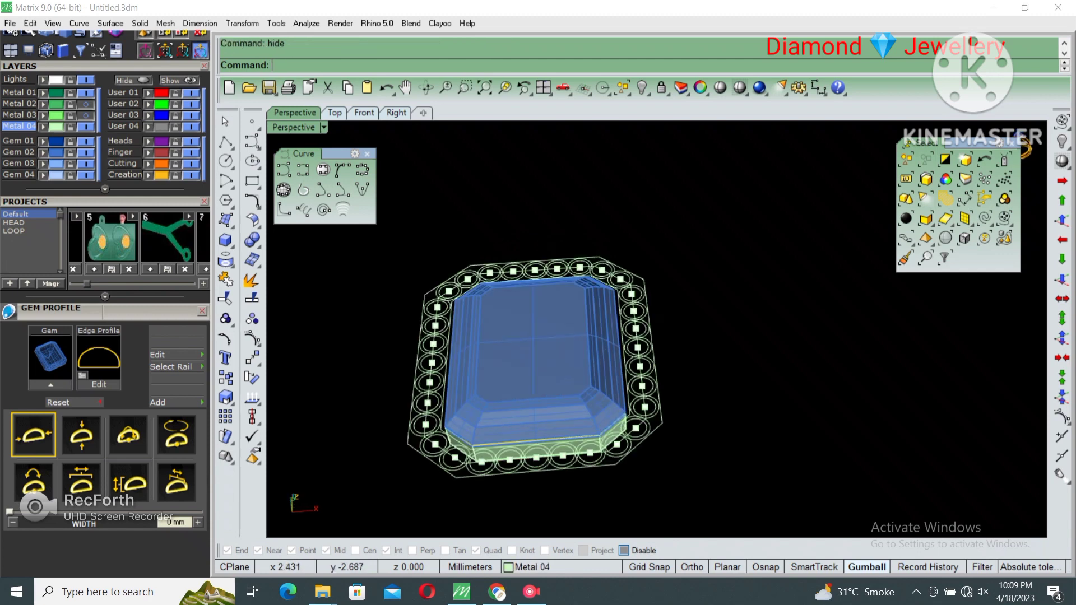
{"action": "key", "text": "ctrl+i"}
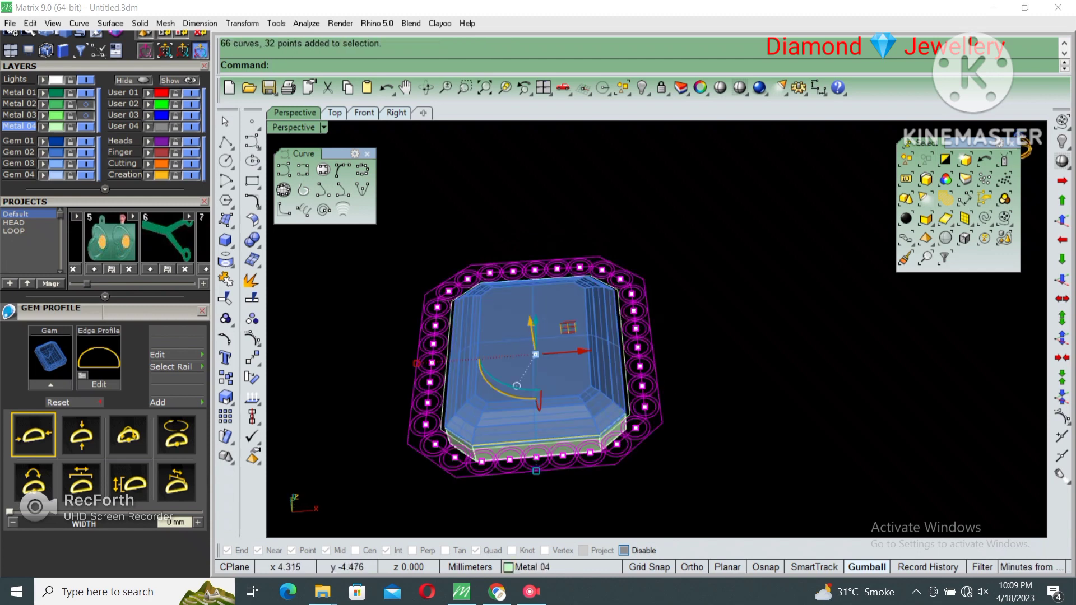
{"action": "key", "text": "ctrl+h"}
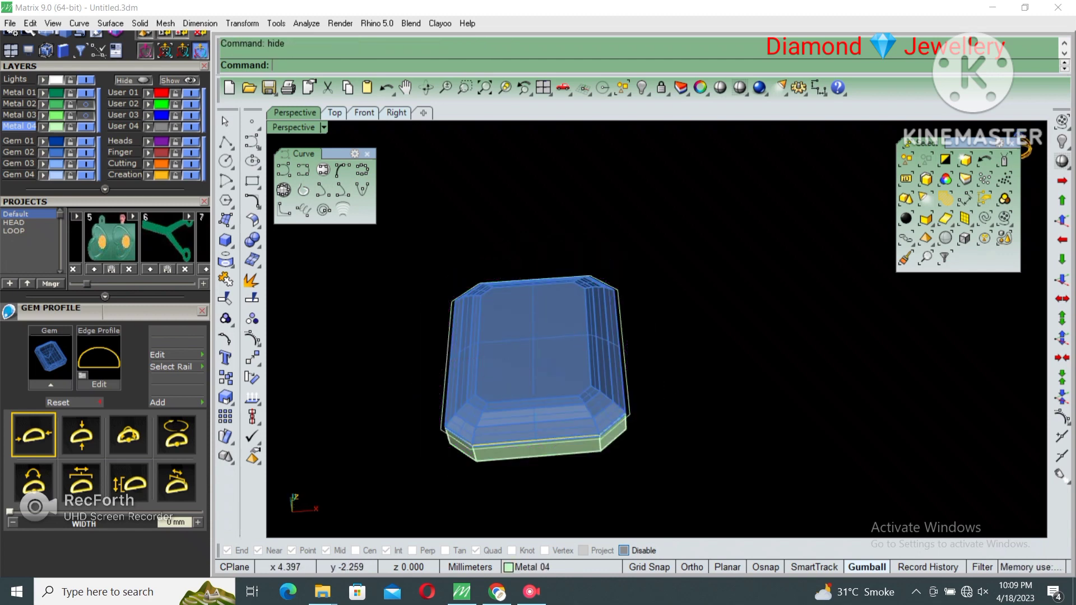
- Orbit around the emerald to a level side view of it in the frame
{"action": "right_click_drag", "start_coordinate": [672, 393], "coordinate": [672, 336]}
{"action": "left_click", "coordinate": [532, 336]}
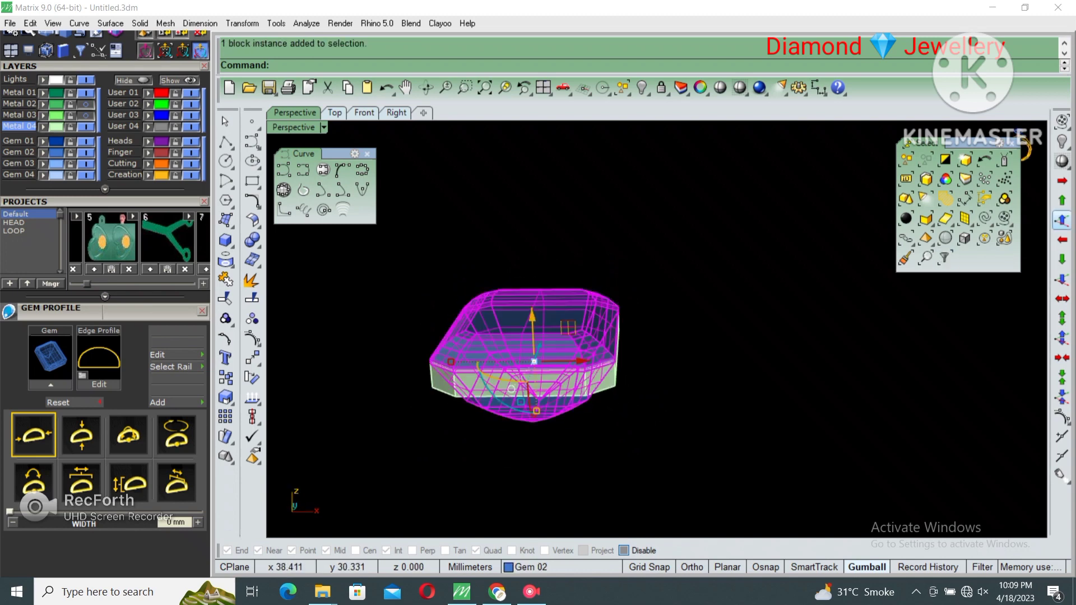
{"action": "scroll", "coordinate": [595, 383], "scroll_direction": "up", "scroll_amount": 3}
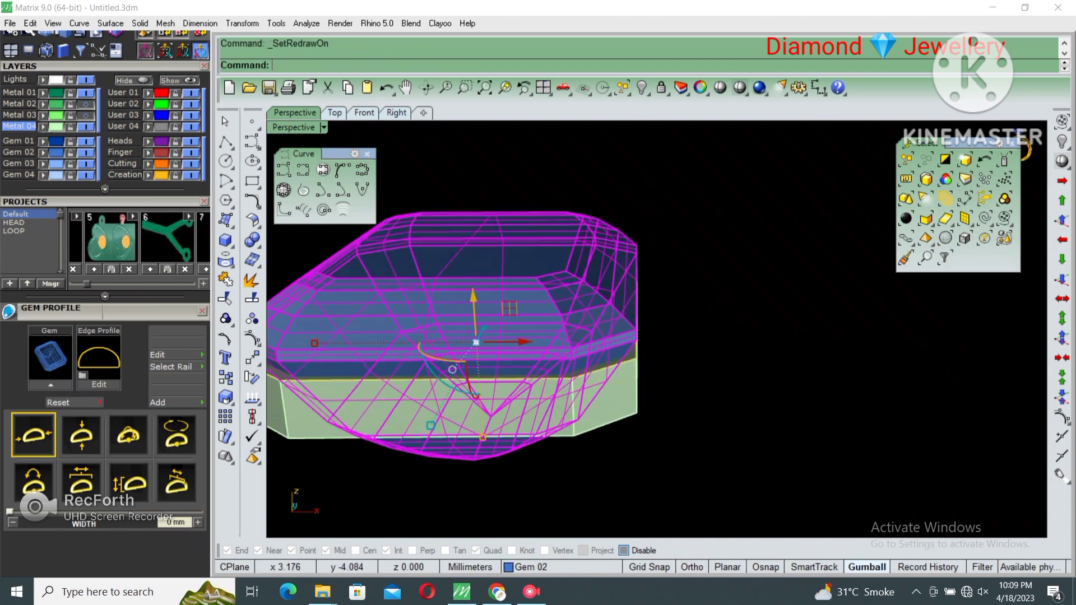
{"action": "scroll", "coordinate": [572, 336], "scroll_direction": "down", "scroll_amount": 3}
{"action": "key", "text": "Escape"}
{"action": "mouse_move", "coordinate": [583, 381]}
{"action": "right_mouse_down"}
{"action": "mouse_move", "coordinate": [582, 336]}
{"action": "mouse_move", "coordinate": [582, 358]}
{"action": "right_mouse_up"}
- Draw an interpolated prong curve beside the gem in the maximized Front view
{"action": "key", "text": "ctrl+m"}
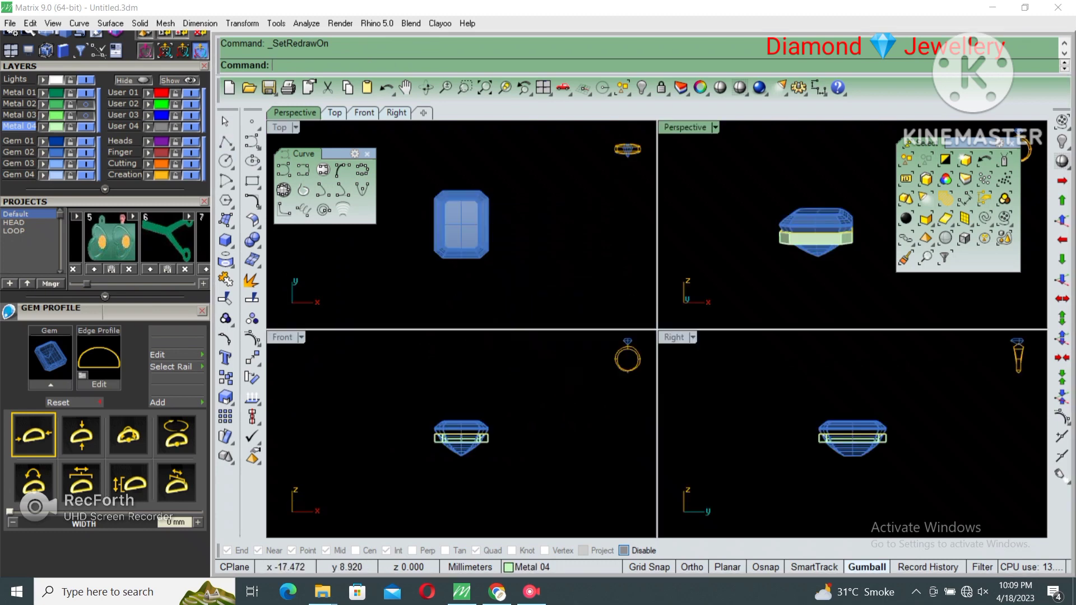
{"action": "double_click", "coordinate": [283, 336]}
{"action": "scroll", "coordinate": [673, 322], "scroll_direction": "up", "scroll_amount": 3}
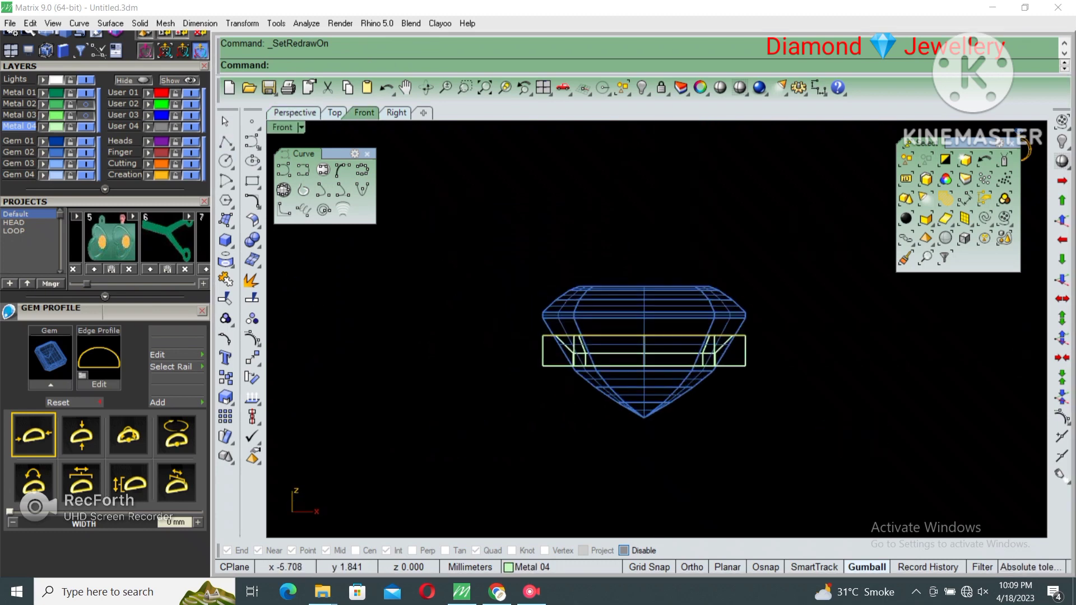
{"action": "left_click", "coordinate": [343, 169]}
{"action": "scroll", "coordinate": [717, 263], "scroll_direction": "up", "scroll_amount": 3}
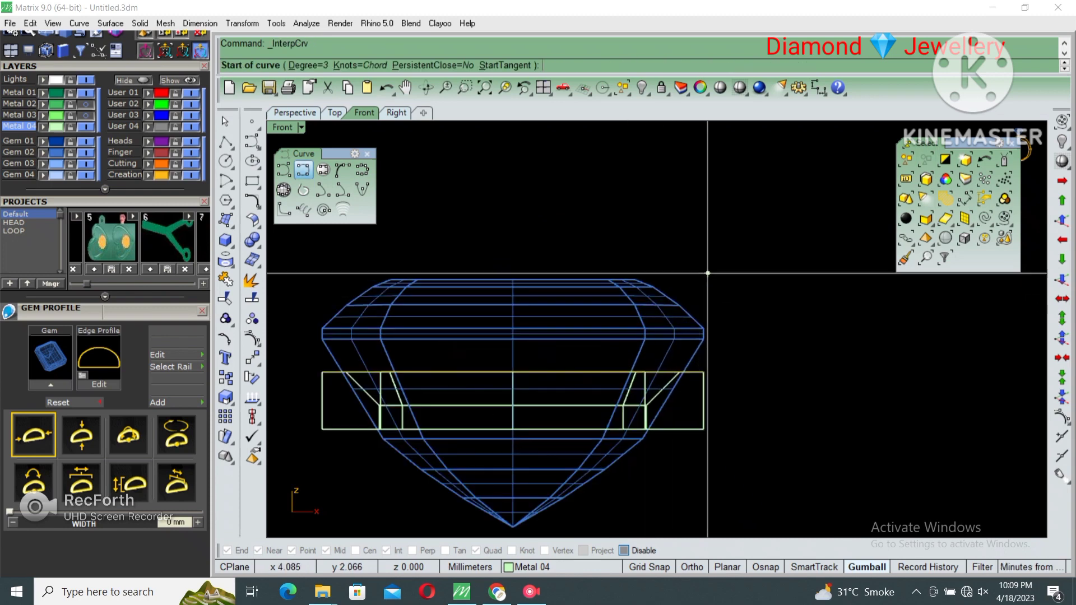
{"action": "scroll", "coordinate": [729, 255], "scroll_direction": "down", "scroll_amount": 2}
{"action": "left_click", "coordinate": [729, 256]}
{"action": "left_click", "coordinate": [731, 278]}
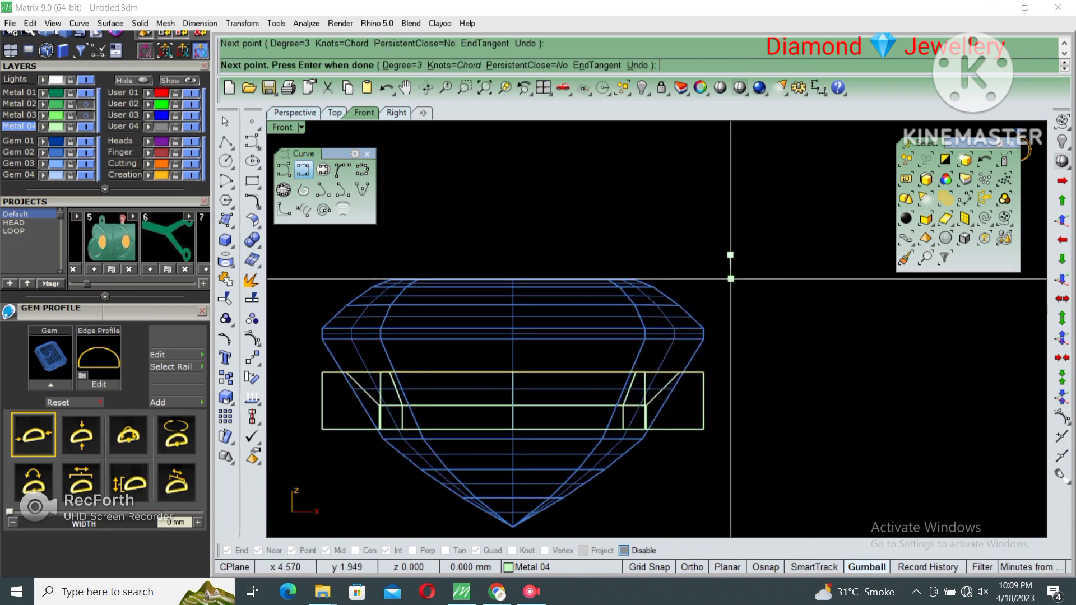
{"action": "left_click", "coordinate": [714, 371]}
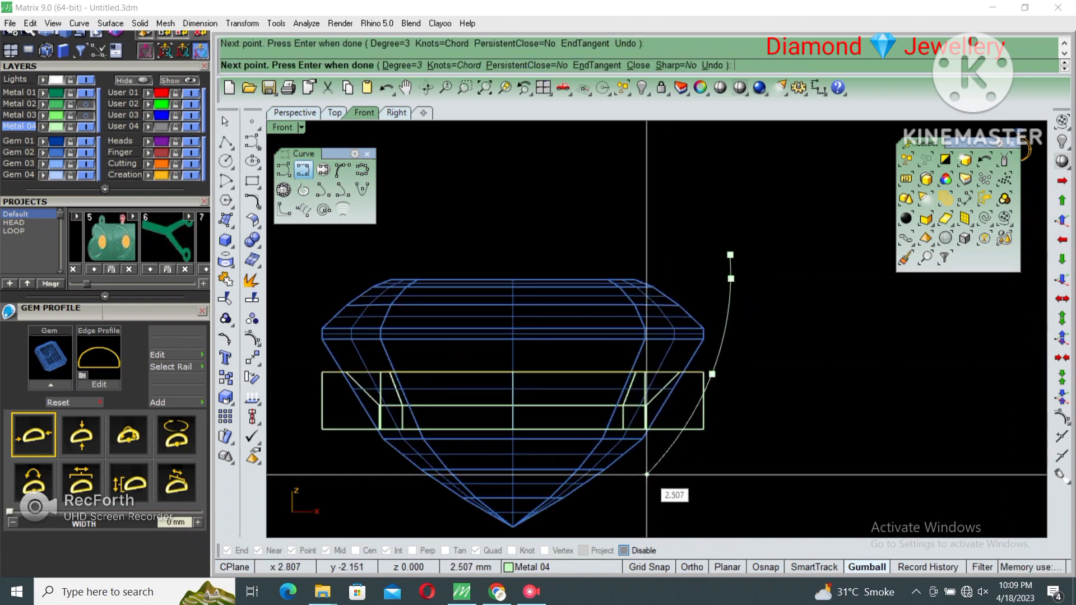
{"action": "left_click", "coordinate": [643, 483]}
{"action": "key", "text": "Return"}
- Pipe the prong curve at radius 0.5 and fillet its edge at 0.3
{"action": "left_click", "coordinate": [707, 392]}
{"action": "right_click_drag", "start_coordinate": [666, 390], "coordinate": [686, 346]}
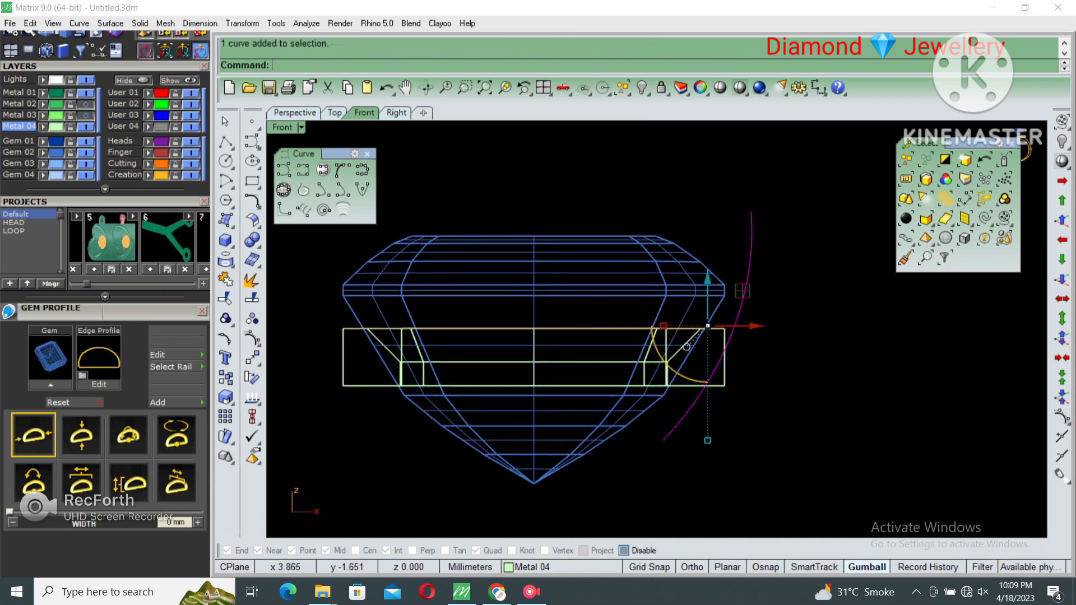
{"action": "type", "text": "Pi"}
{"action": "key", "text": "Return"}
{"action": "type", "text": "5"}
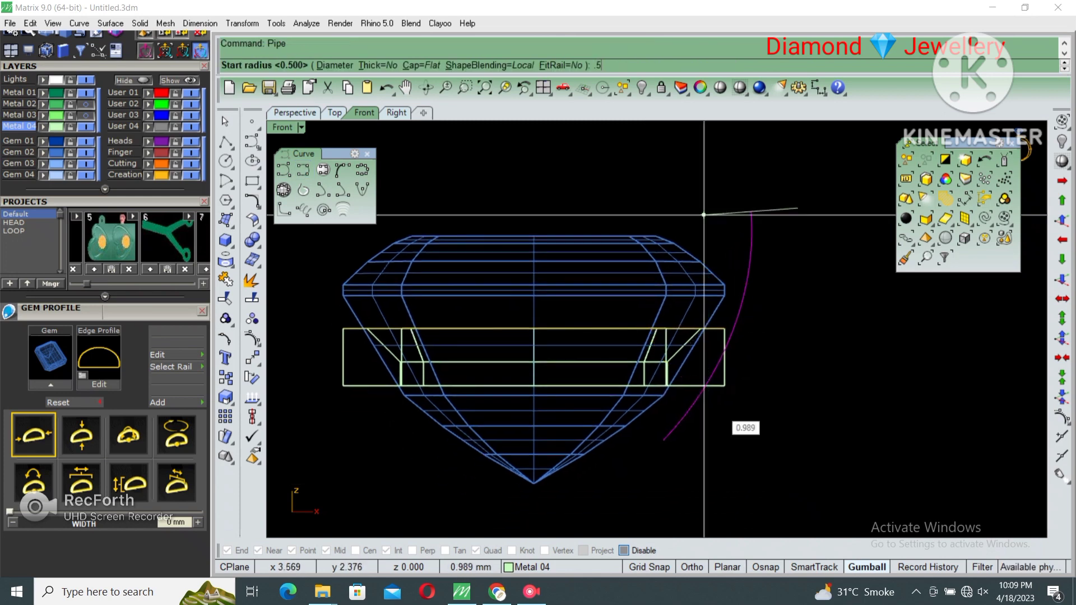
{"action": "key", "text": "Return"}
{"action": "key", "text": "Return"}
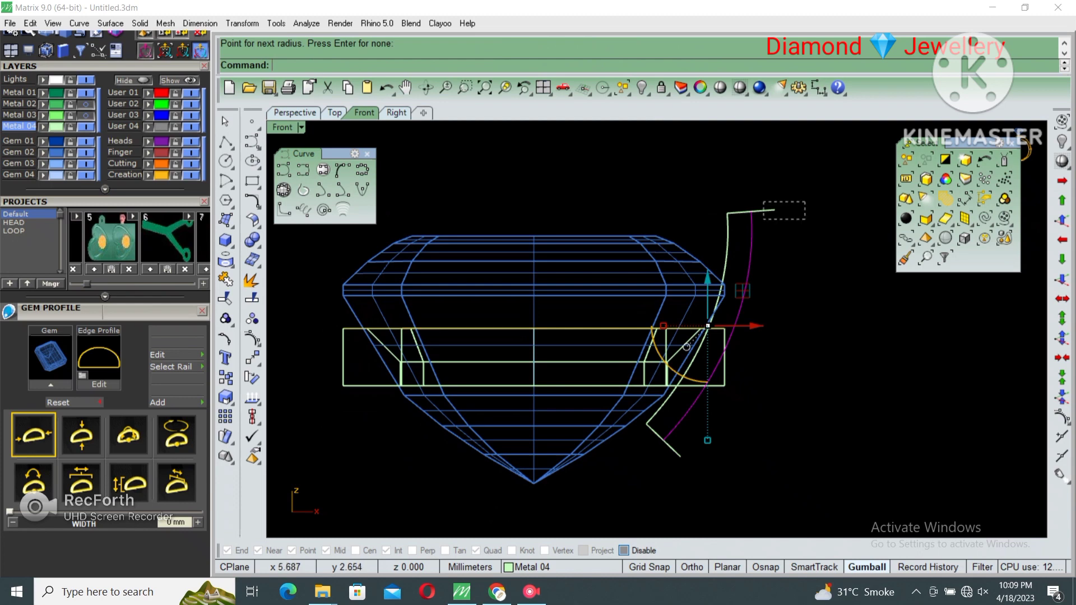
{"action": "key", "text": "Return"}
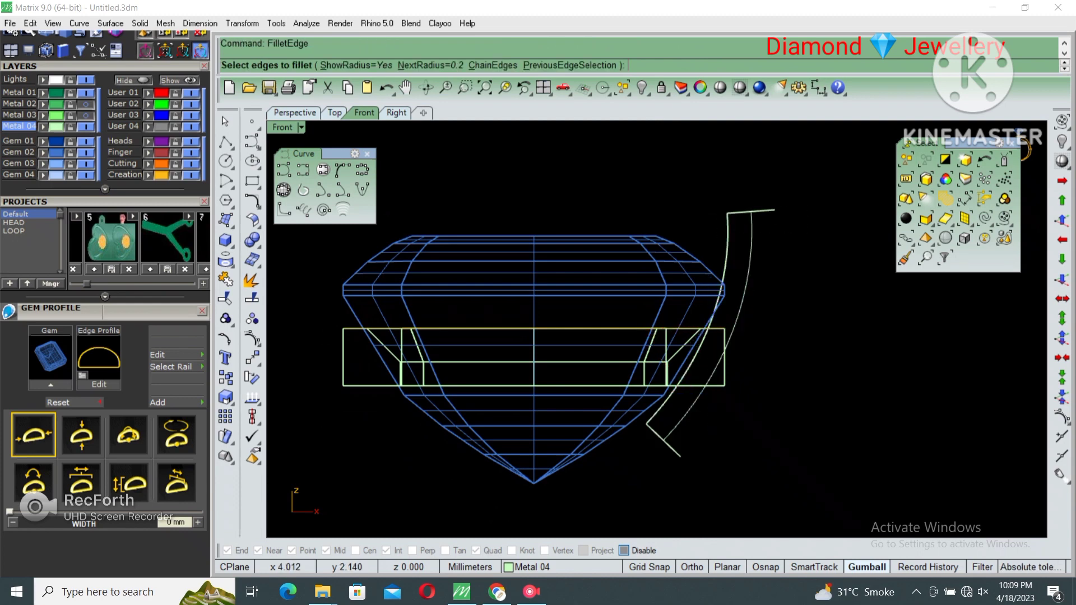
{"action": "type", "text": ".3"}
{"action": "key", "text": "Return"}
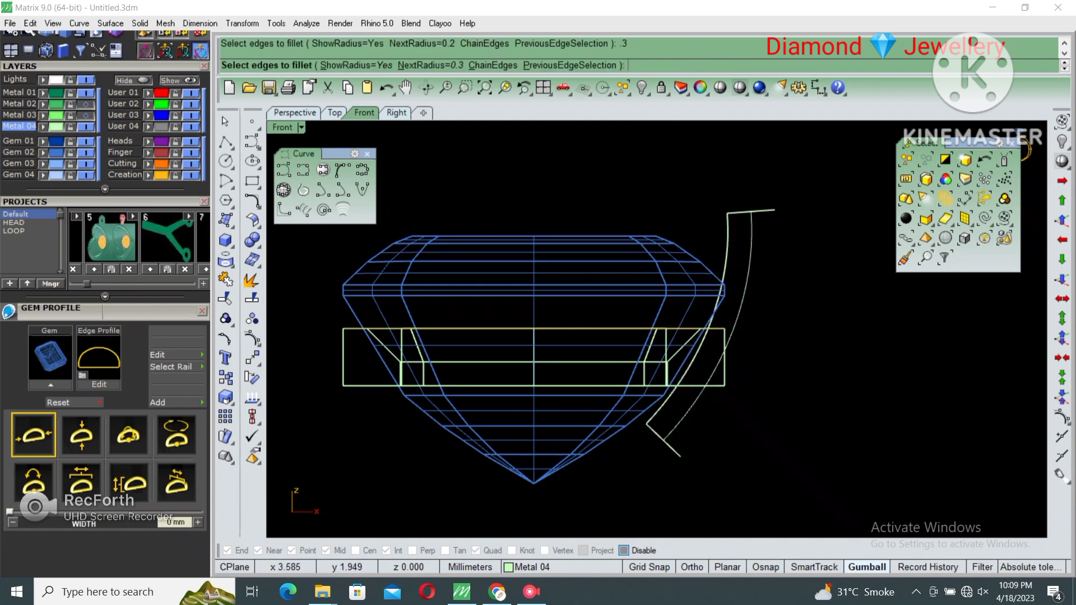
{"action": "left_click", "coordinate": [714, 225]}
{"action": "key", "text": "Return"}
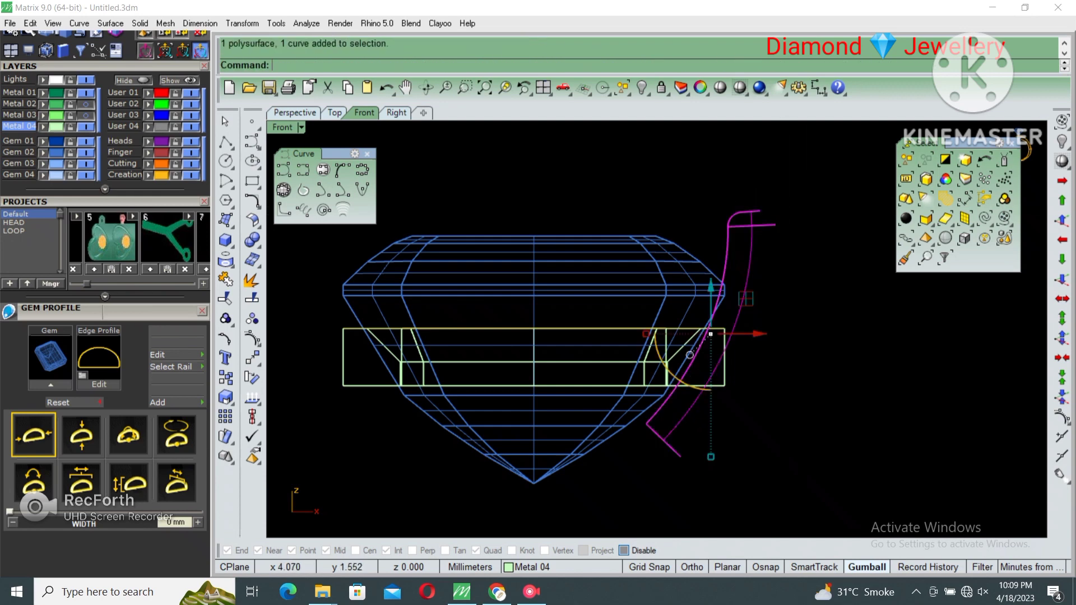
- Trim the prong flat at the girdle bottom with a cutting plane and BooleanDifference
{"action": "type", "text": "c"}
{"action": "key", "text": "Return"}
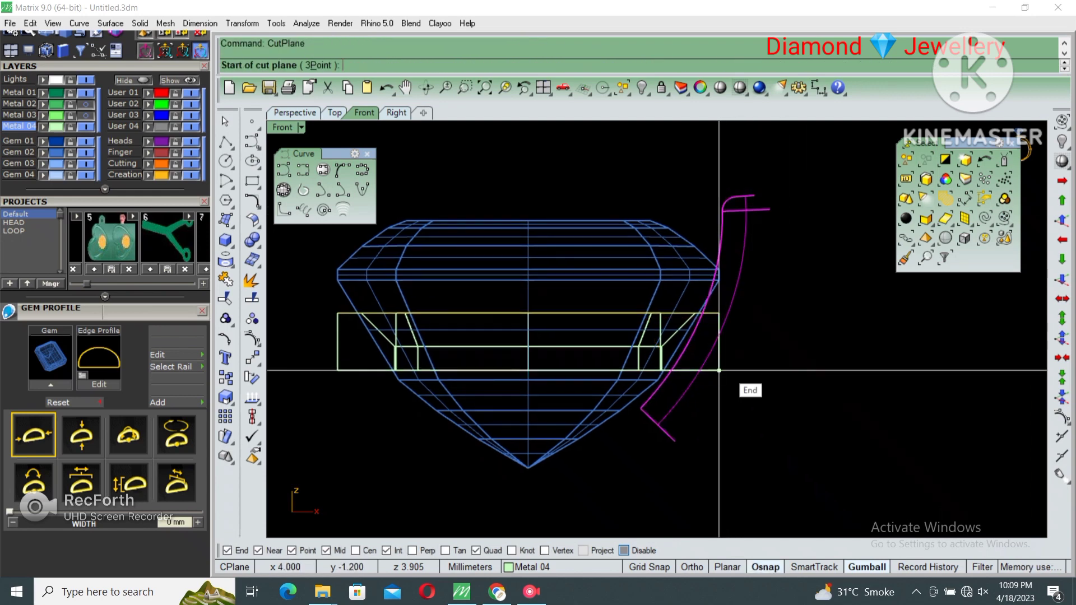
{"action": "left_click", "coordinate": [719, 369]}
{"action": "key", "text": "Return"}
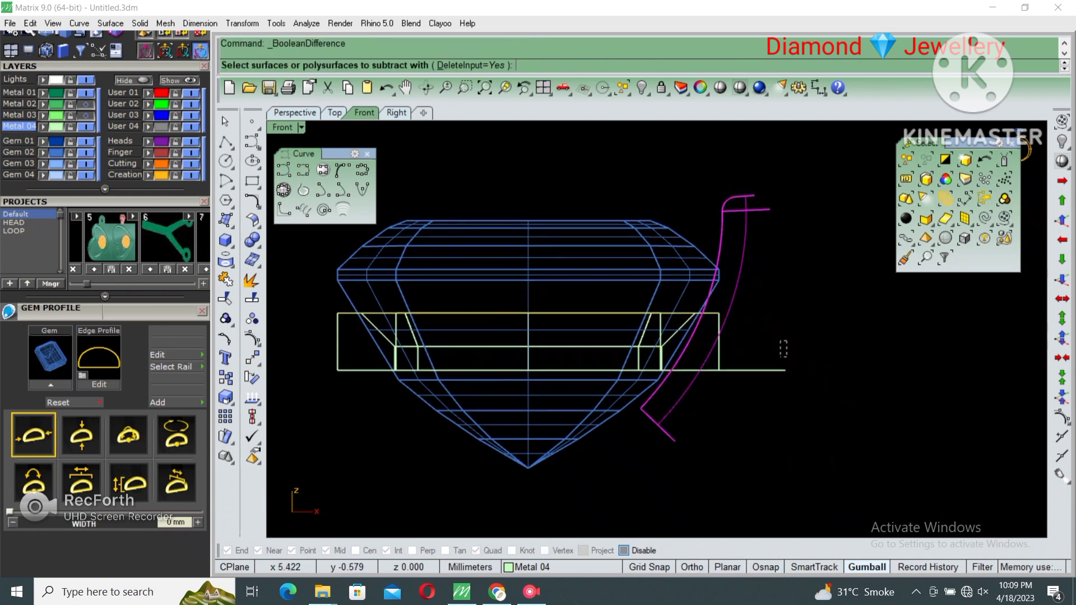
{"action": "left_click", "coordinate": [684, 339]}
{"action": "key", "text": "Return"}
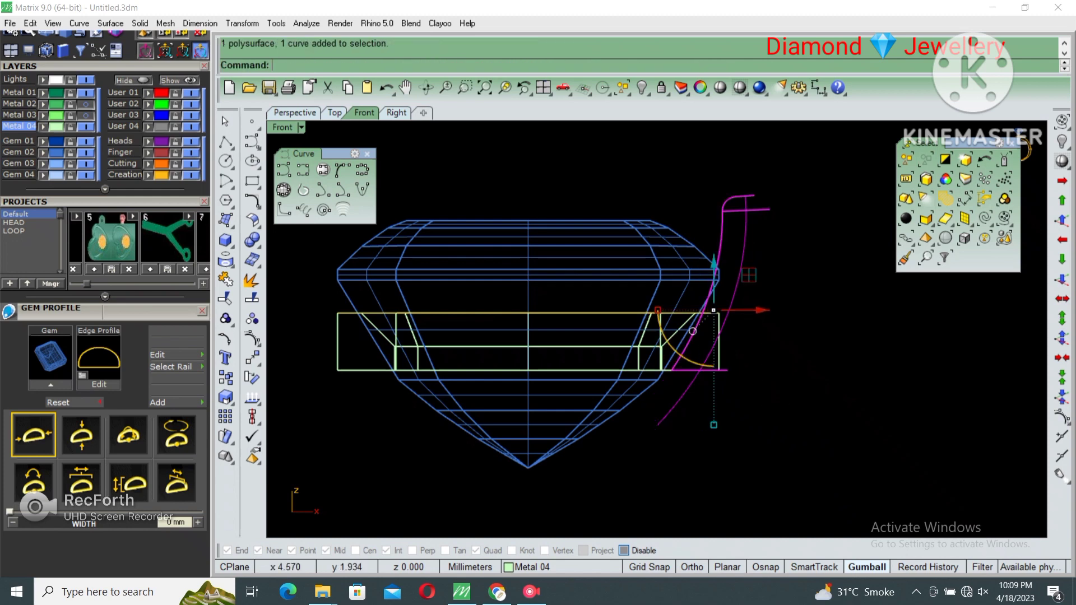
{"action": "key", "text": "ctrl+F1"}
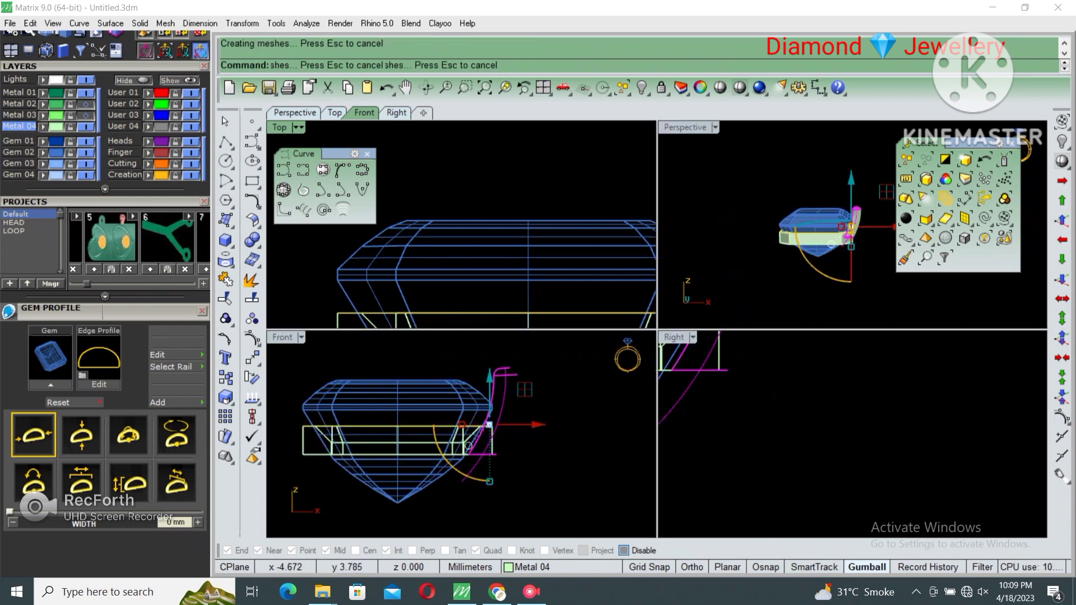
- Move the rounded prong from its base point to the emerald gem's corner
{"action": "type", "text": "m"}
{"action": "key", "text": "Return"}
{"action": "scroll", "coordinate": [717, 337], "scroll_direction": "up", "scroll_amount": 2}
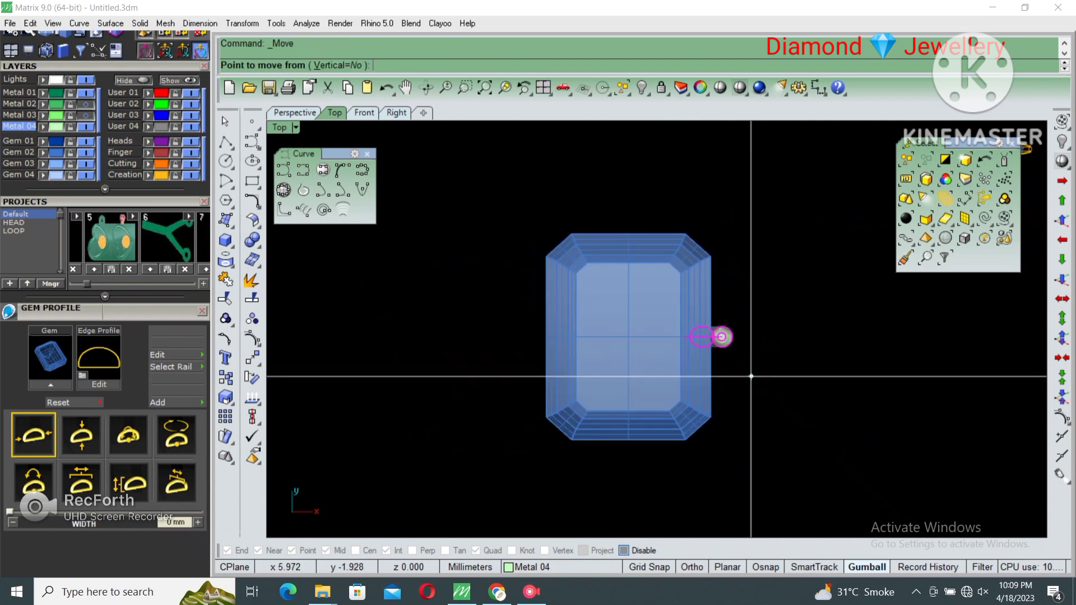
{"action": "left_click", "coordinate": [760, 352]}
{"action": "scroll", "coordinate": [707, 253], "scroll_direction": "up", "scroll_amount": 3}
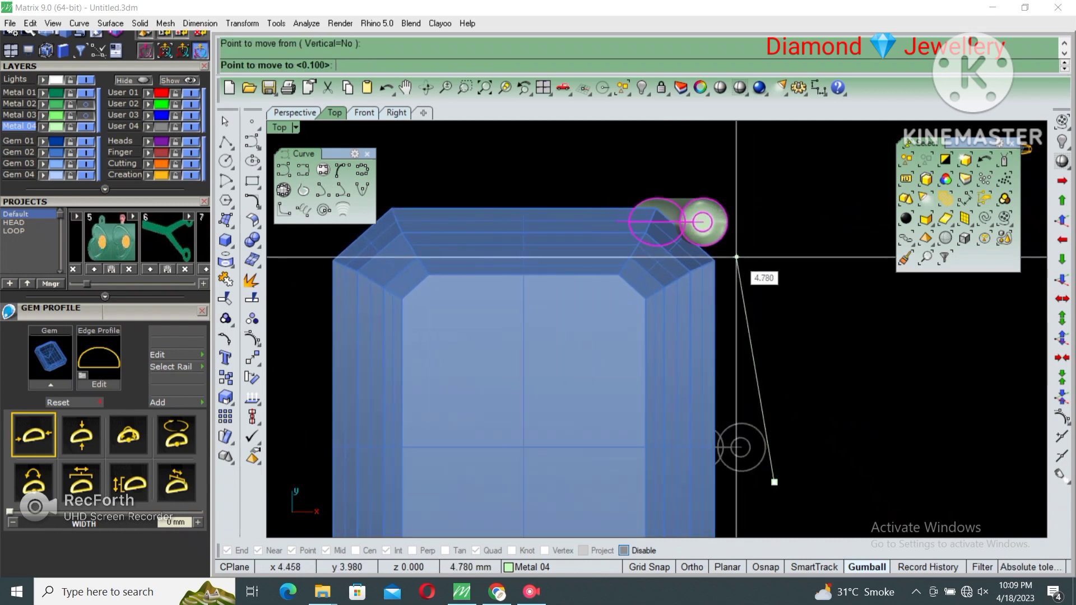
{"action": "left_click", "coordinate": [705, 250]}
- Rotate a copy of the prong and seat it on the corner facet
{"action": "type", "text": "rotate"}
{"action": "key", "text": "Return"}
{"action": "left_click", "coordinate": [695, 223]}
{"action": "left_click", "coordinate": [709, 301]}
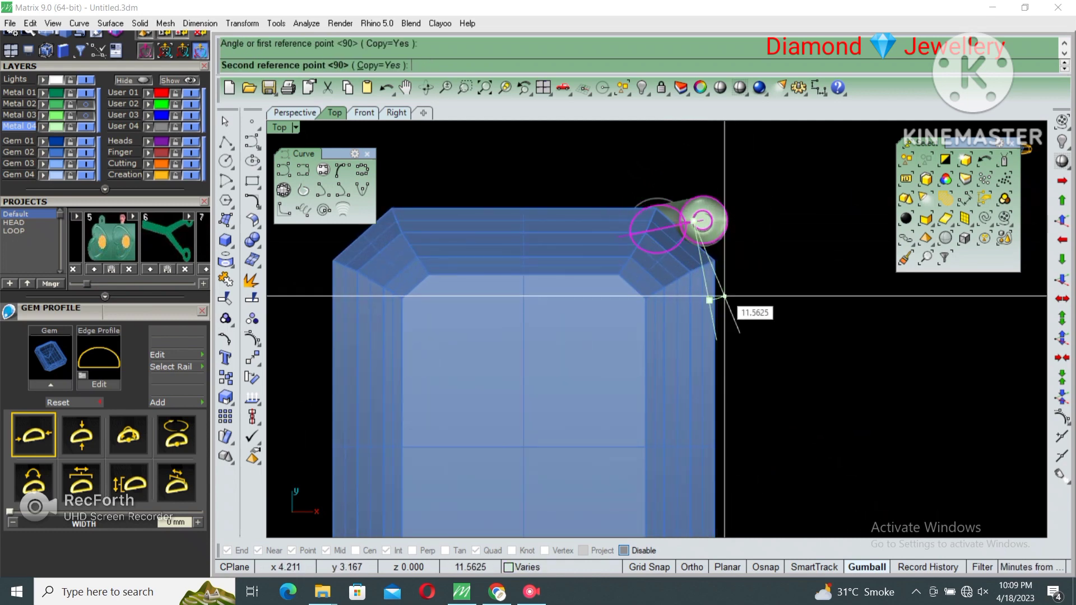
{"action": "left_click", "coordinate": [700, 221]}
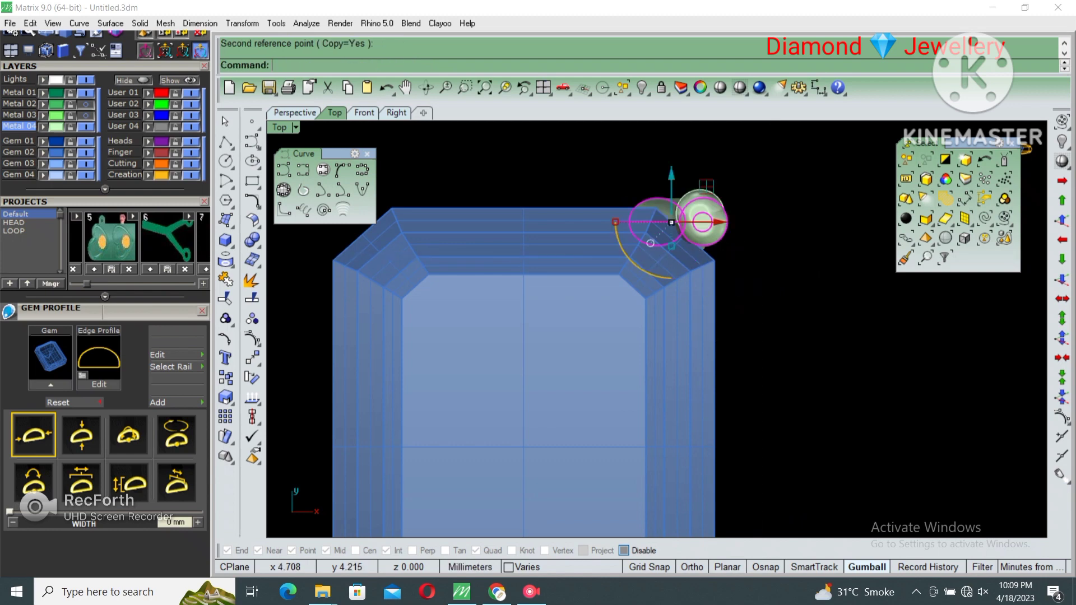
{"action": "scroll", "coordinate": [739, 263], "scroll_direction": "up", "scroll_amount": 2}
{"action": "left_click_drag", "start_coordinate": [722, 270], "coordinate": [775, 250]}
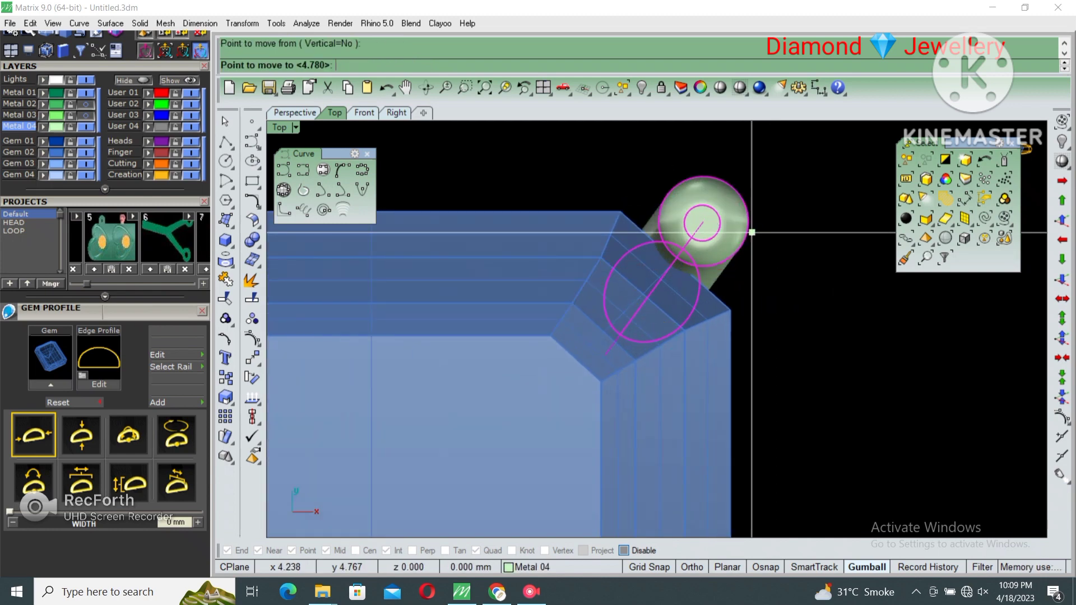
{"action": "scroll", "coordinate": [675, 238], "scroll_direction": "down", "scroll_amount": 3}
- Mirror the corner prong across the centre line to the top-left corner
{"action": "left_click", "coordinate": [677, 235]}
{"action": "type", "text": "mirror"}
{"action": "key", "text": "Return"}
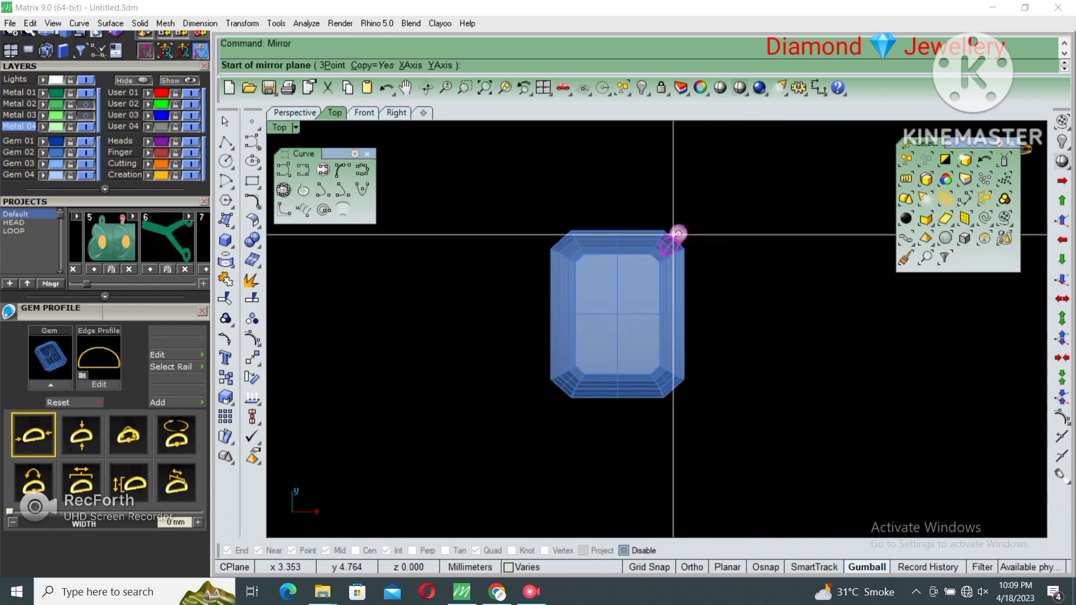
{"action": "type", "text": "0"}
{"action": "key", "text": "Return"}
{"action": "left_click", "coordinate": [685, 247]}
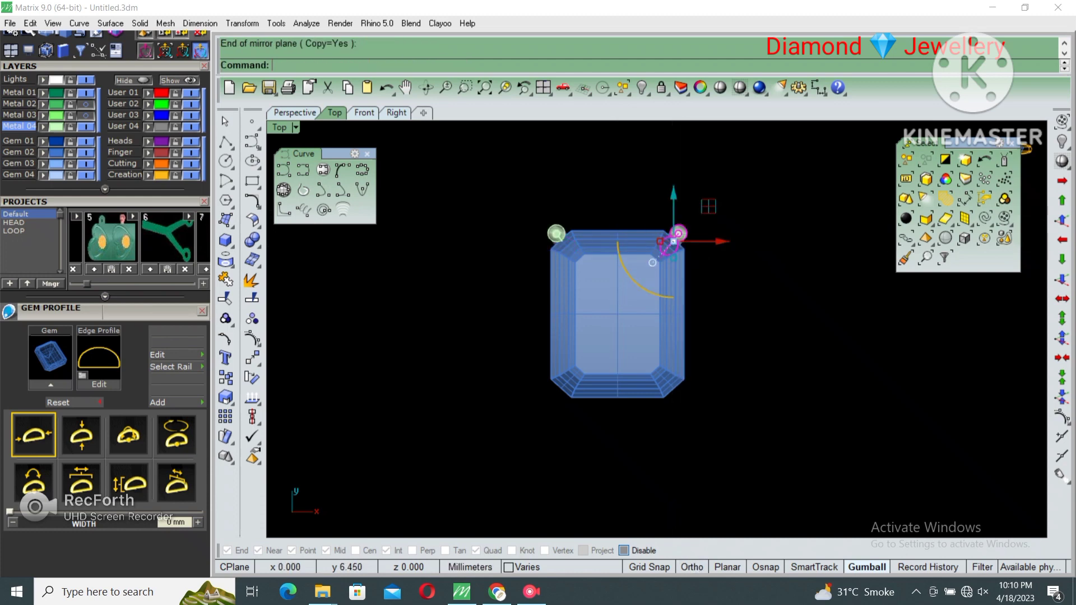
- Mirror both top prongs down to the bottom corners, then start restoring the hidden halo outlines
{"action": "left_click_drag", "start_coordinate": [639, 277], "coordinate": [639, 277], "text": "shift"}
{"action": "key", "text": "Return"}
{"action": "key", "text": "Return"}
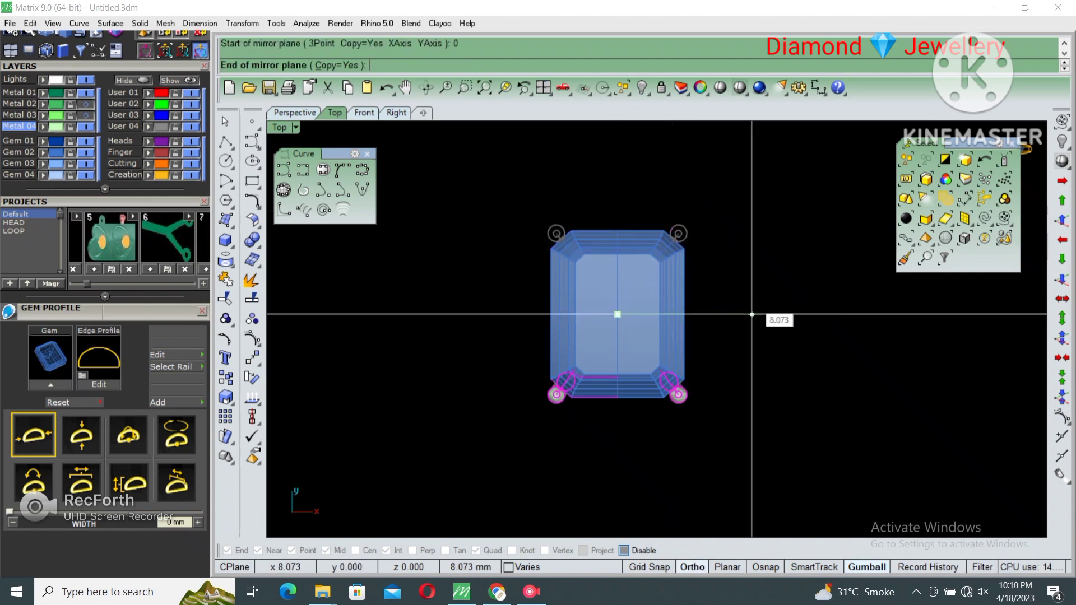
{"action": "left_click", "coordinate": [751, 313]}
{"action": "key", "text": "ctrl+a"}
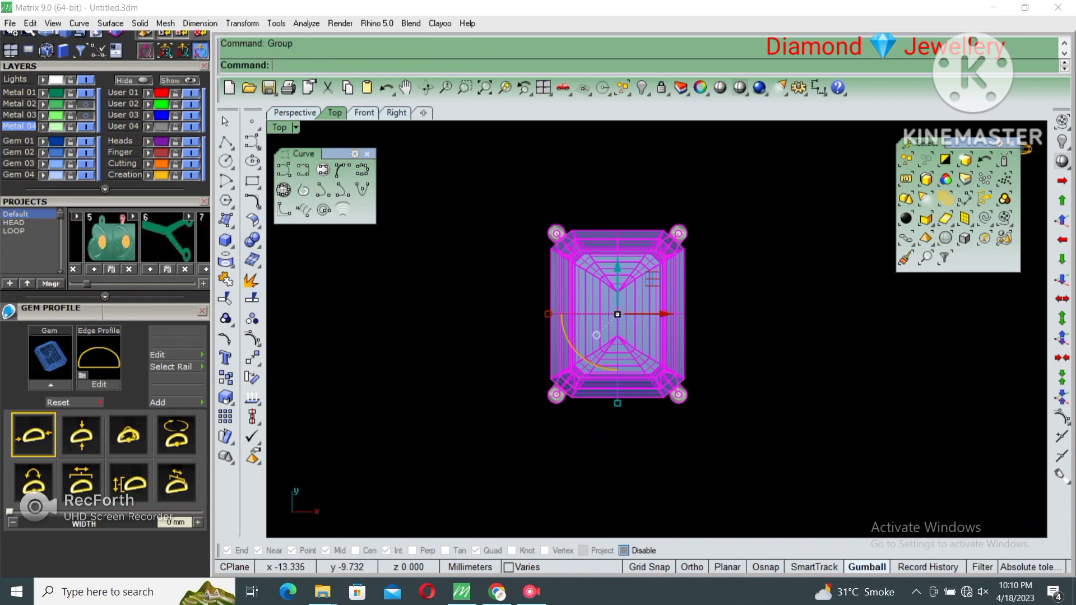
{"action": "key", "text": "Escape"}
{"action": "key", "text": "Return"}
- Show the hidden halo outlines and enlarge the Perspective view to look at the halo
{"action": "key", "text": "ctrl+a"}
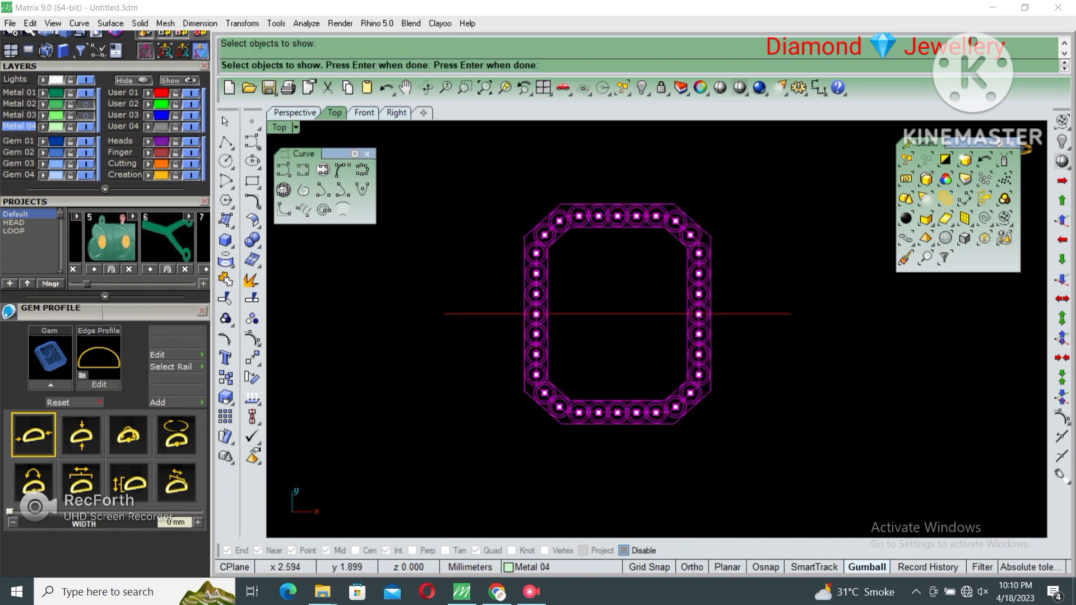
{"action": "key", "text": "Return"}
{"action": "key", "text": "ctrl+a"}
{"action": "key", "text": "ctrl+m"}
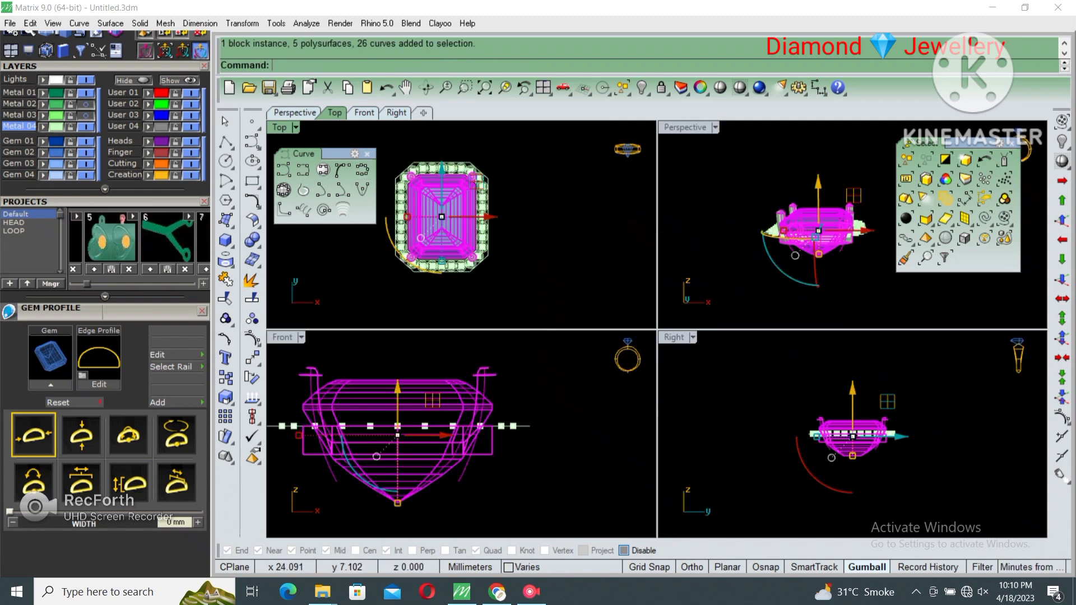
{"action": "left_click", "coordinate": [295, 112]}
{"action": "right_click_drag", "start_coordinate": [543, 336], "coordinate": [543, 252]}
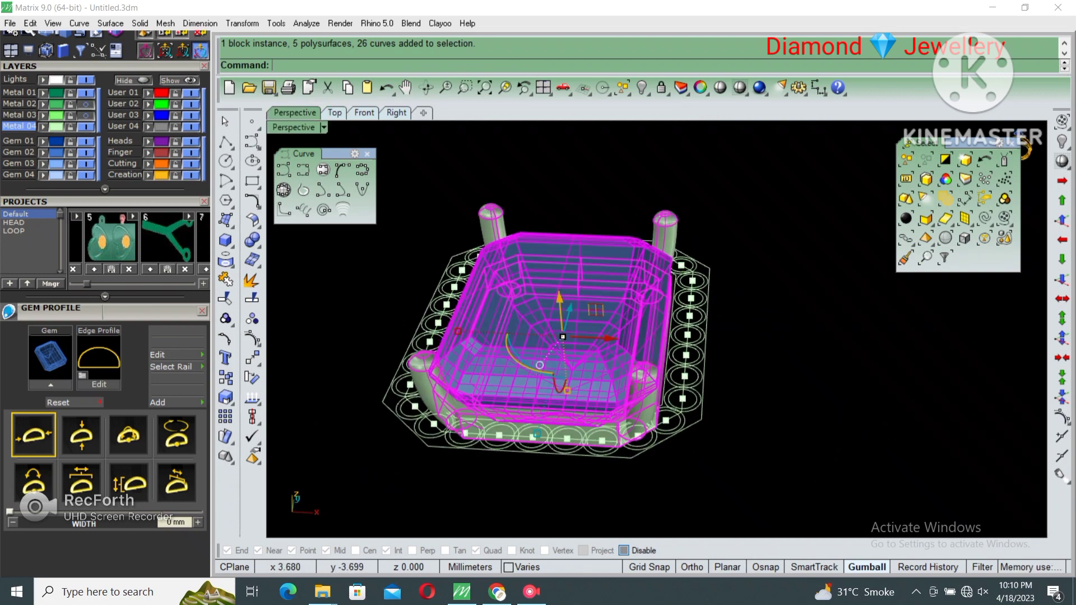
- Hide the emerald gem and its four prongs
{"action": "type", "text": "hide"}
{"action": "key", "text": "Return"}
{"action": "type", "text": "h"}
{"action": "key", "text": "BackSpace"}
- Extrude the halo's outer outline into a solid band -1.6 mm deep
{"action": "left_click", "coordinate": [667, 441]}
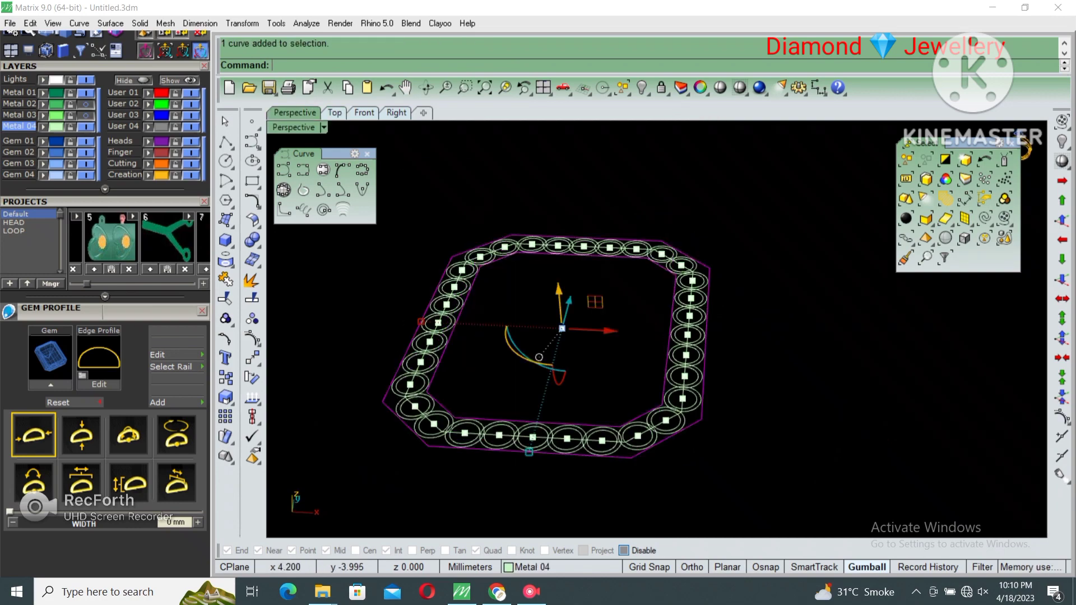
{"action": "type", "text": "ex"}
{"action": "key", "text": "Return"}
{"action": "type", "text": "-1.6"}
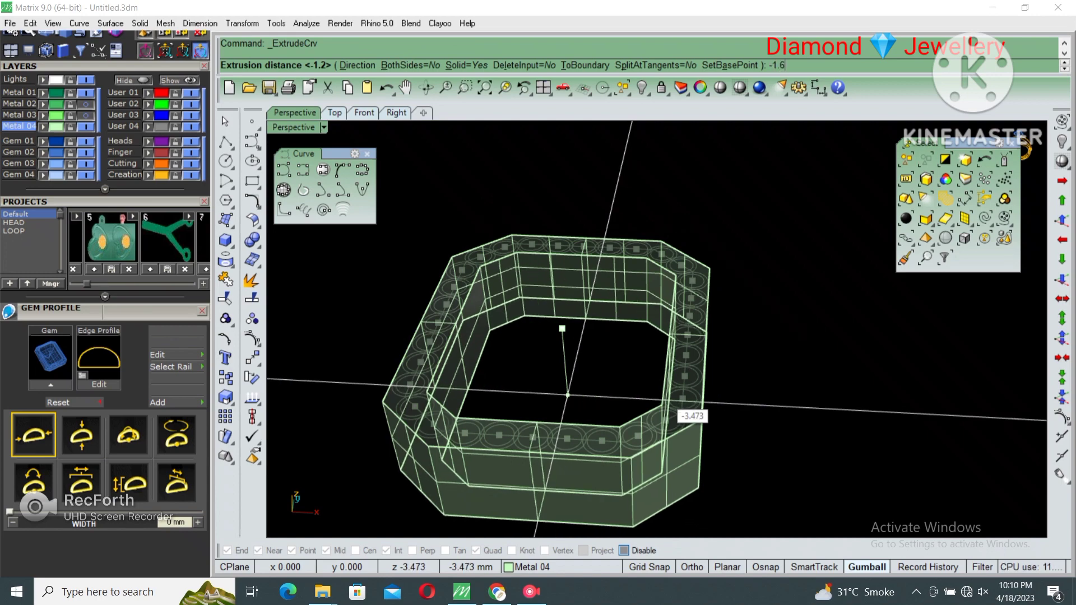
{"action": "key", "text": "Return"}
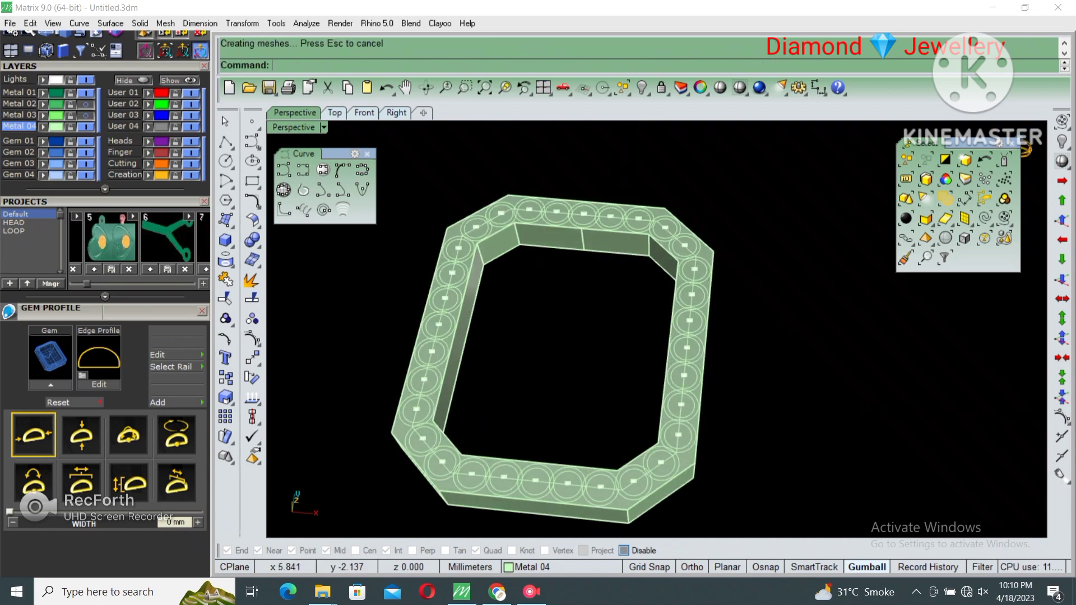
{"action": "scroll", "coordinate": [560, 336], "scroll_direction": "up", "scroll_amount": 3}
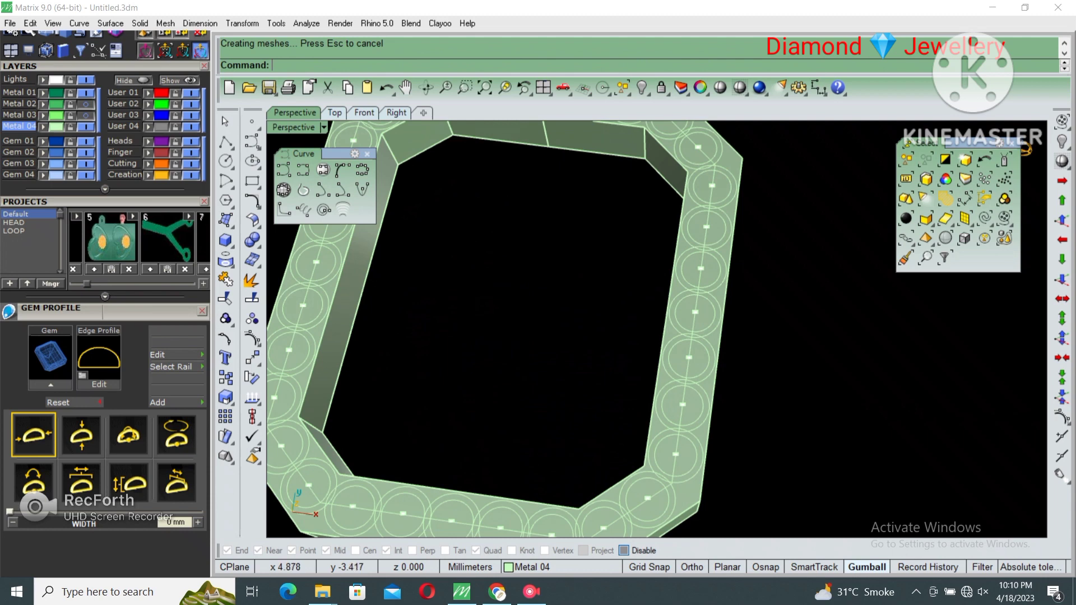
{"action": "left_click", "coordinate": [694, 461]}
- Offset the curve through the seat centres by 0.25
{"action": "left_click", "coordinate": [700, 487]}
{"action": "scroll", "coordinate": [619, 336], "scroll_direction": "down", "scroll_amount": 3}
{"action": "type", "text": "Offset"}
{"action": "key", "text": "Return"}
{"action": "scroll", "coordinate": [688, 443], "scroll_direction": "up", "scroll_amount": 4}
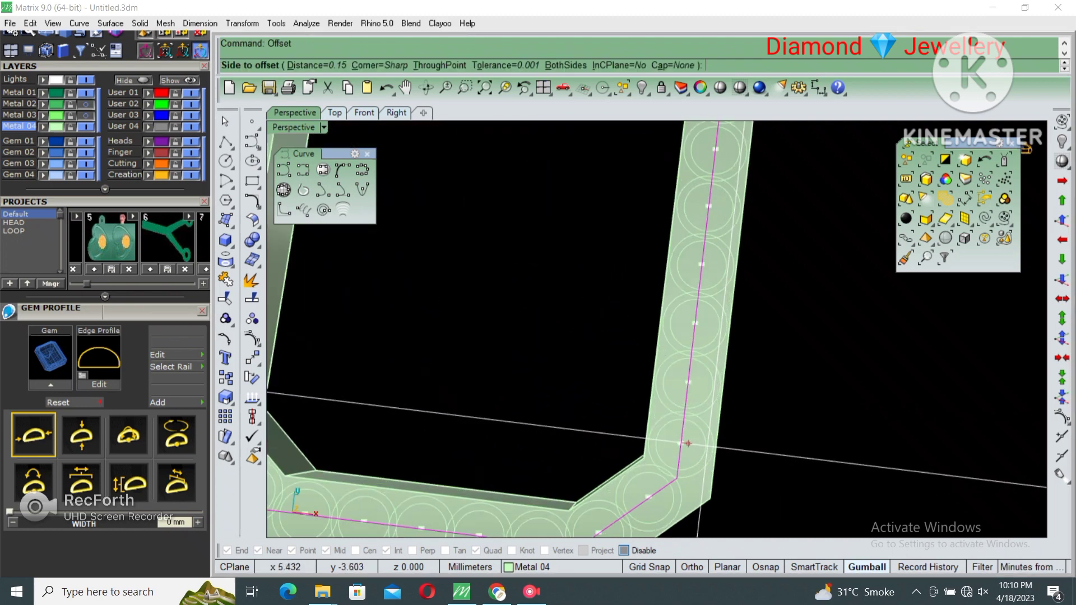
{"action": "key", "text": "Return"}
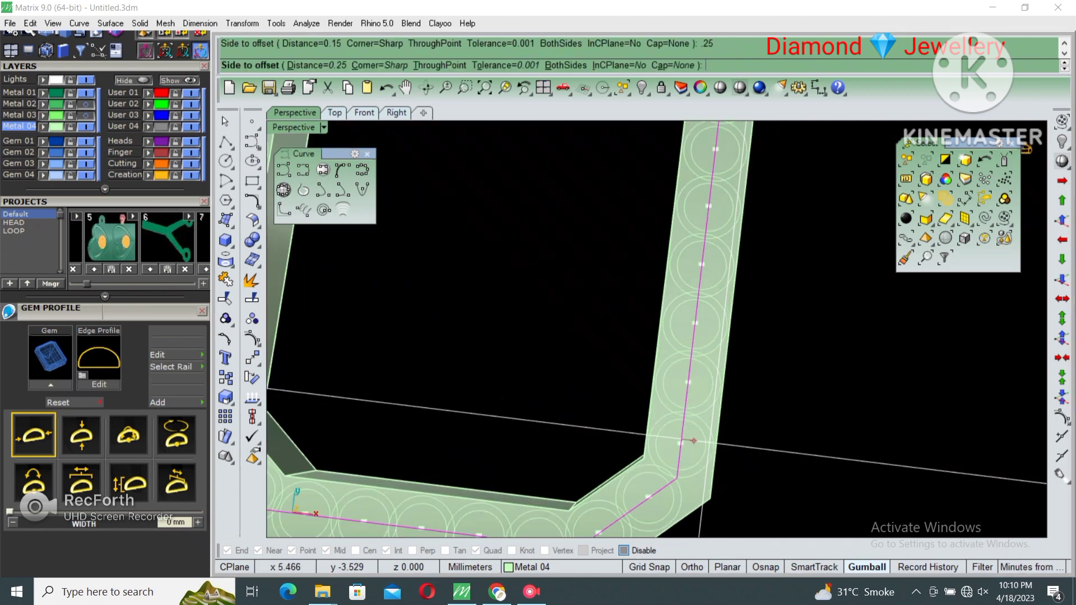
{"action": "left_click", "coordinate": [688, 440]}
- Extrude the offset curve 3 mm to both sides through the halo frame
{"action": "scroll", "coordinate": [546, 300], "scroll_direction": "down", "scroll_amount": 3}
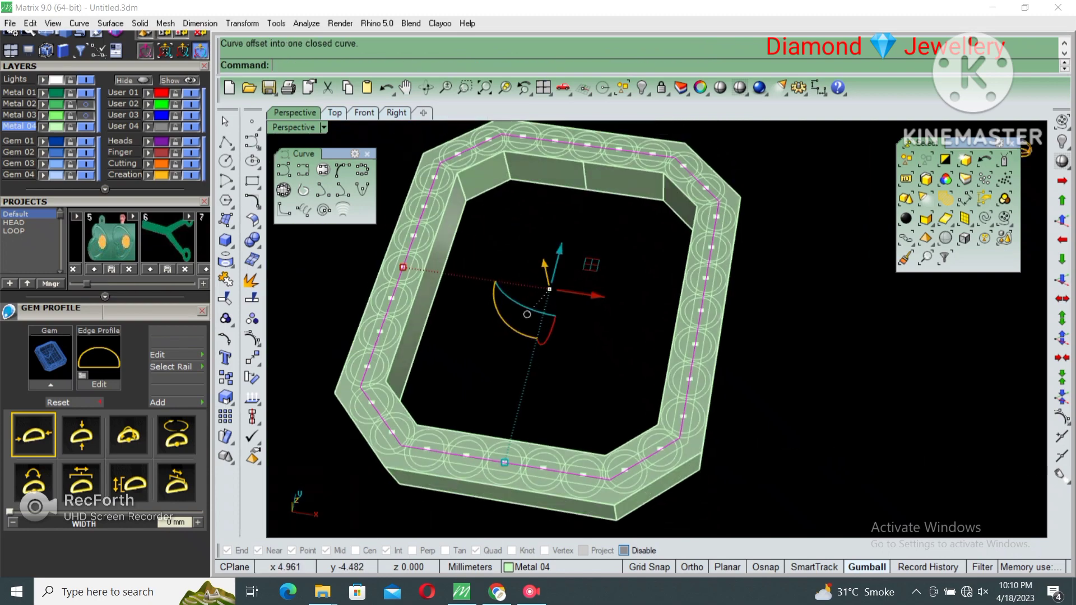
{"action": "scroll", "coordinate": [655, 481], "scroll_direction": "up", "scroll_amount": 3}
{"action": "left_click", "coordinate": [655, 481]}
{"action": "left_click", "coordinate": [711, 455]}
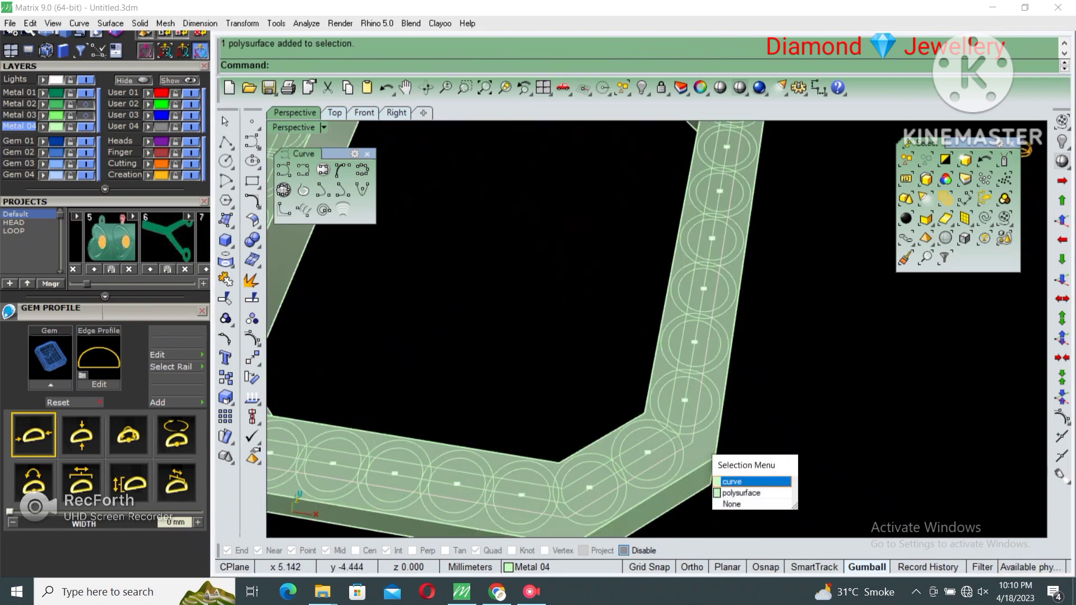
{"action": "left_click", "coordinate": [729, 479]}
{"action": "left_click", "coordinate": [692, 423]}
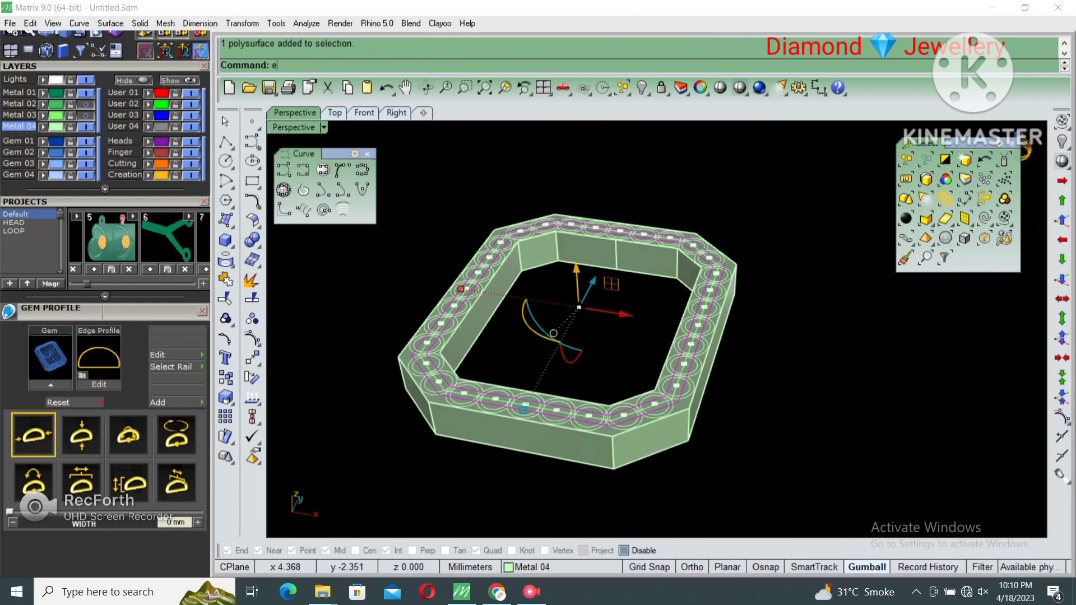
{"action": "type", "text": "b"}
{"action": "key", "text": "Return"}
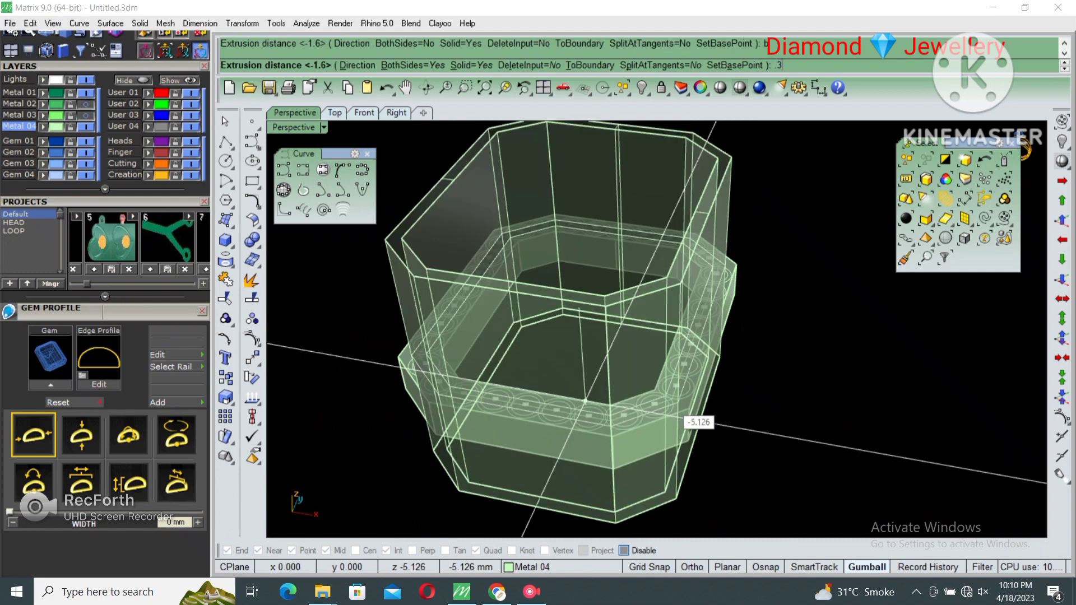
{"action": "key", "text": "Return"}
- Hide the newly extruded solid band
{"action": "scroll", "coordinate": [669, 373], "scroll_direction": "up", "scroll_amount": 5}
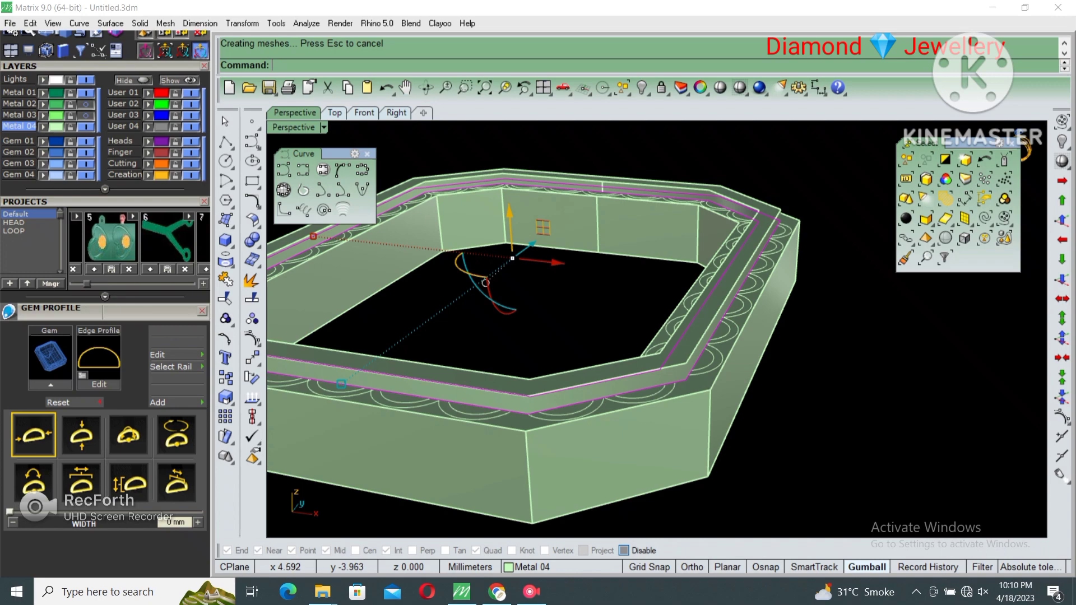
{"action": "scroll", "coordinate": [600, 336], "scroll_direction": "down", "scroll_amount": 3}
{"action": "left_click", "coordinate": [739, 392]}
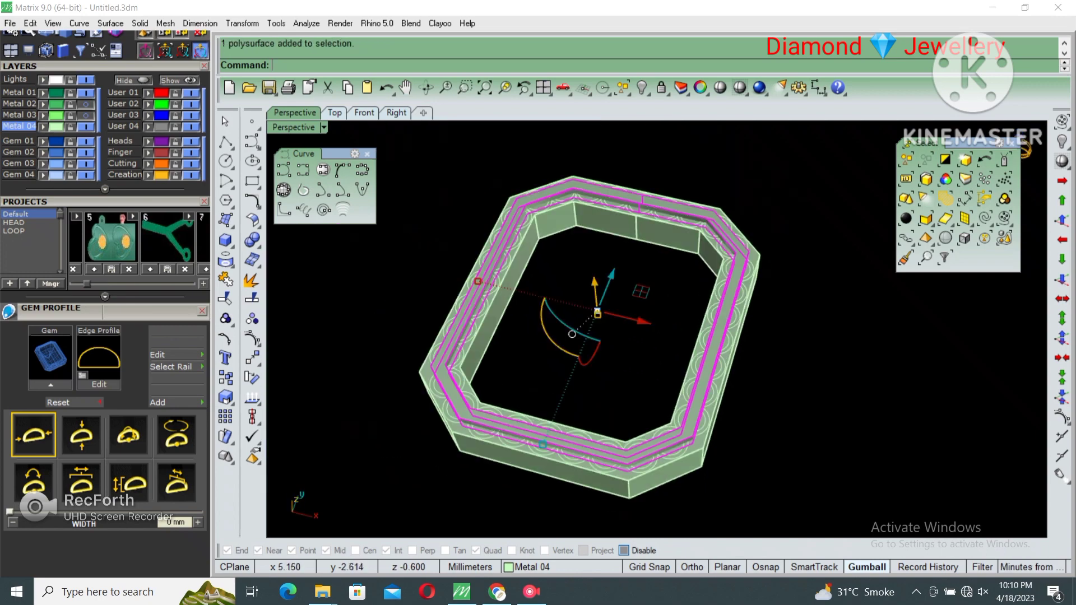
{"action": "type", "text": "hide"}
{"action": "key", "text": "Return"}
{"action": "scroll", "coordinate": [594, 185], "scroll_direction": "up", "scroll_amount": 3}
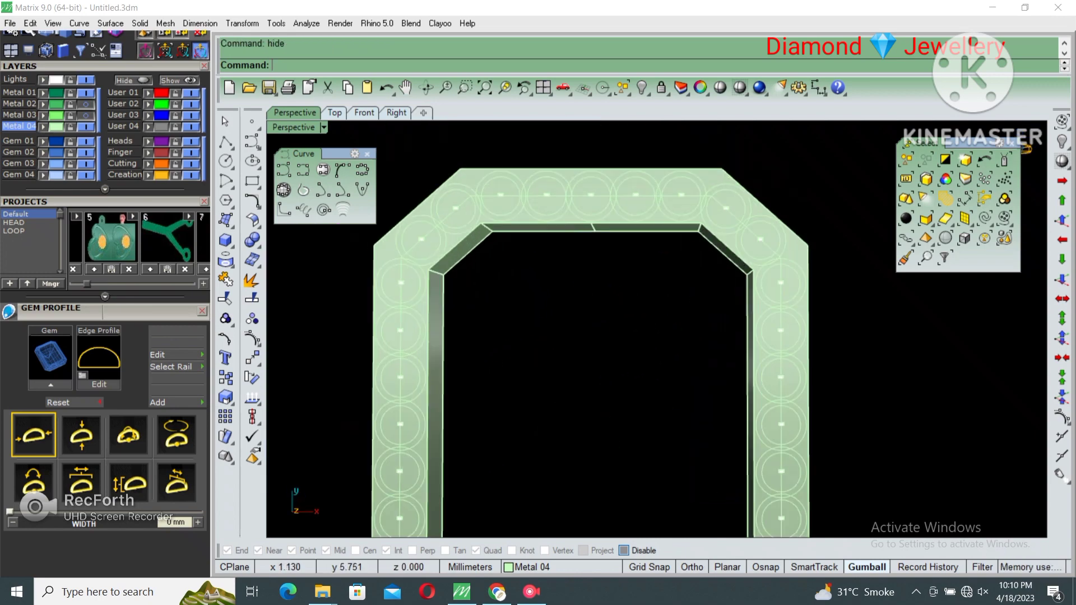
- Start Gem on Surface on the halo frame and shrink the gem preview size
{"action": "left_click", "coordinate": [780, 504]}
{"action": "right_click_drag", "start_coordinate": [781, 493], "coordinate": [787, 507]}
{"action": "key", "text": "F6"}
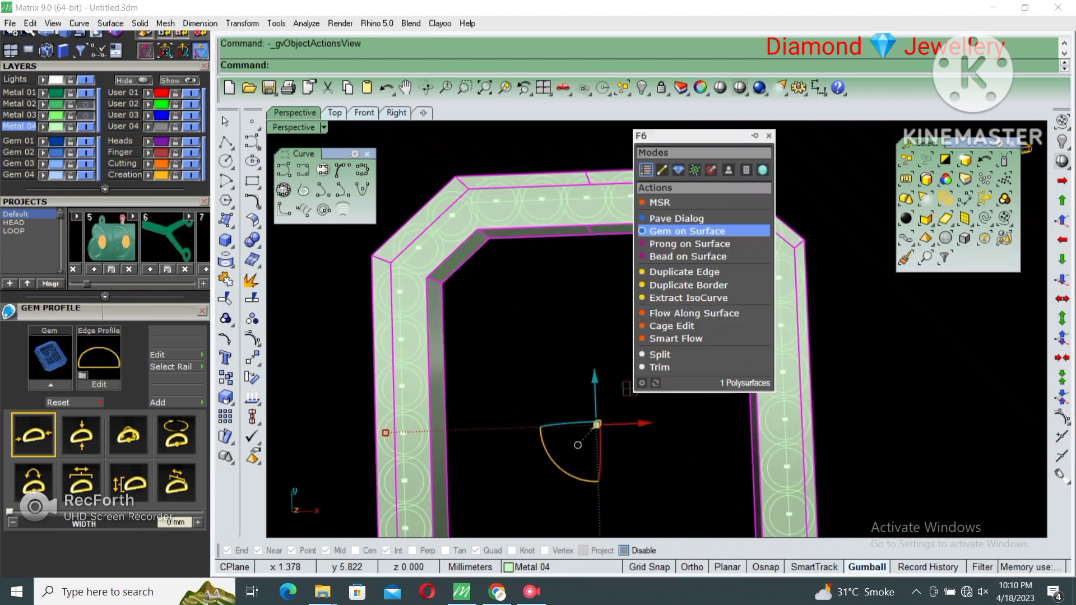
{"action": "left_click", "coordinate": [687, 231]}
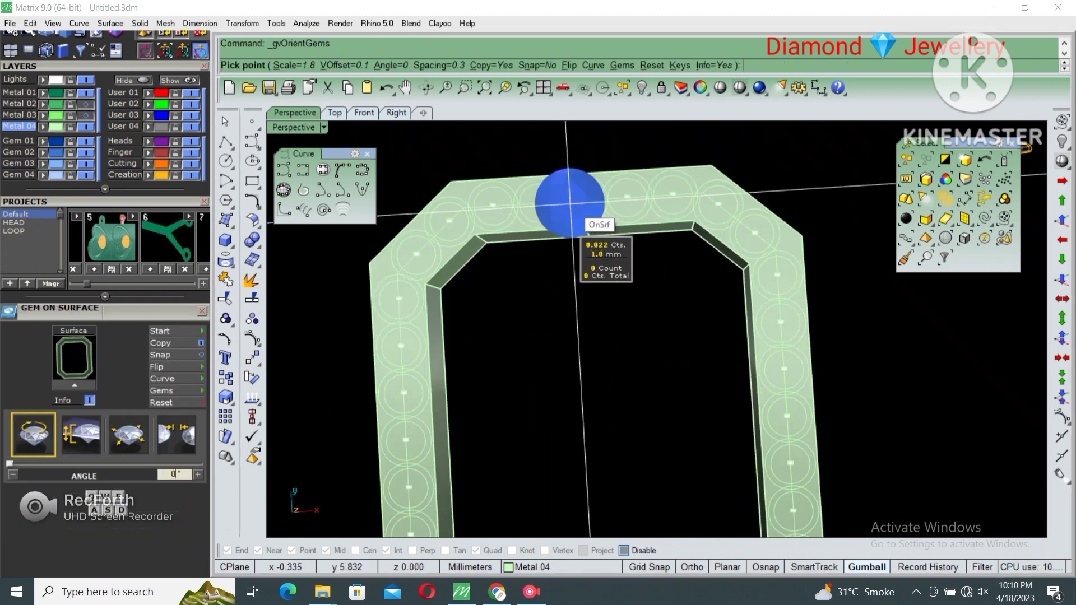
{"action": "scroll", "coordinate": [569, 202], "scroll_direction": "up", "scroll_amount": 1}
{"action": "scroll", "coordinate": [571, 205], "scroll_direction": "up", "scroll_amount": 1}
{"action": "scroll", "coordinate": [577, 222], "scroll_direction": "down", "scroll_amount": 2}
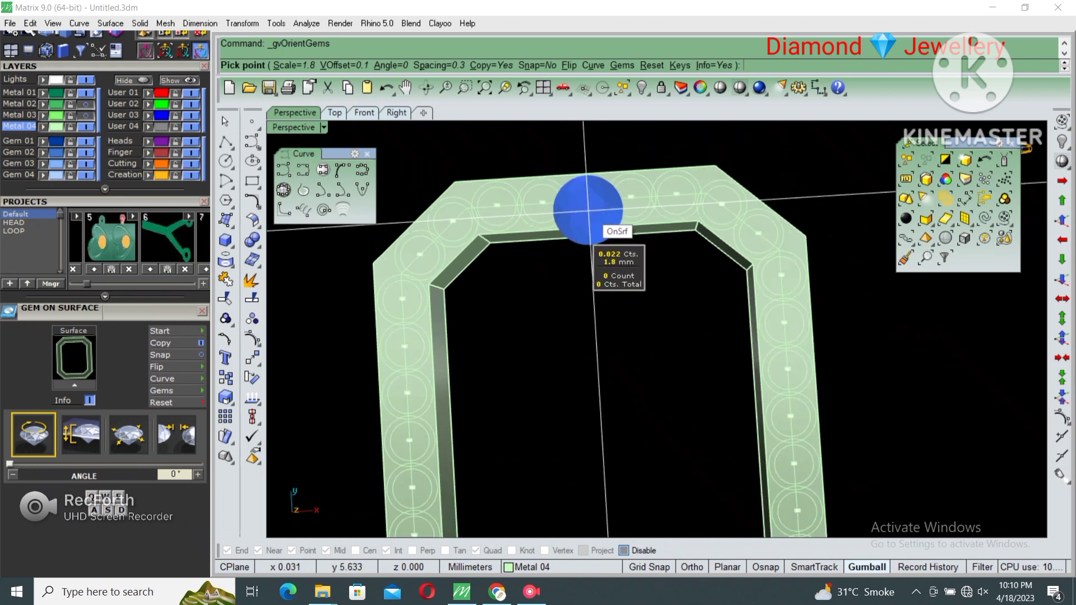
{"action": "scroll", "coordinate": [588, 224], "scroll_direction": "up", "scroll_amount": 1}
{"action": "key", "text": "Down"}
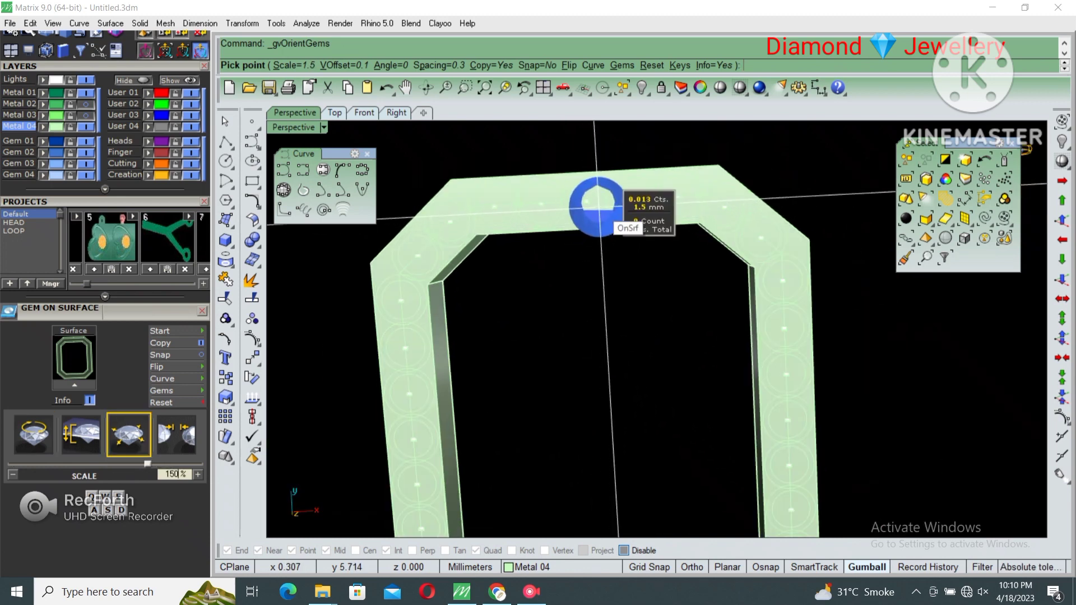
{"action": "key", "text": "Down"}
{"action": "key", "text": "Down"}
{"action": "key", "text": "Down"}
{"action": "scroll", "coordinate": [583, 196], "scroll_direction": "up", "scroll_amount": 1}
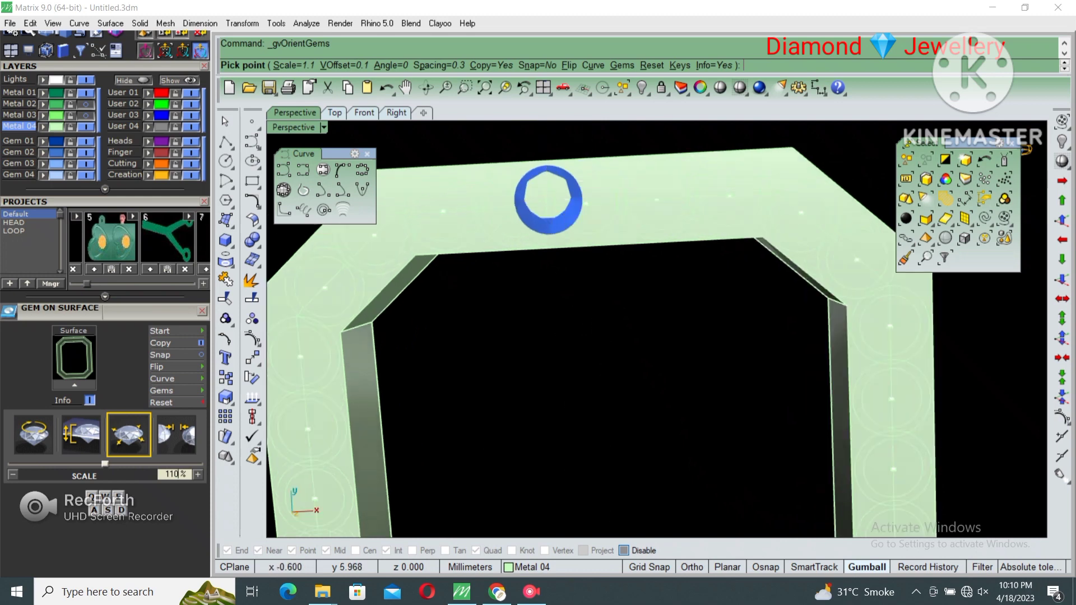
- Enlarge the Top view and drop four 1 mm round gems into the top-edge seats
{"action": "key", "text": "ctrl+m"}
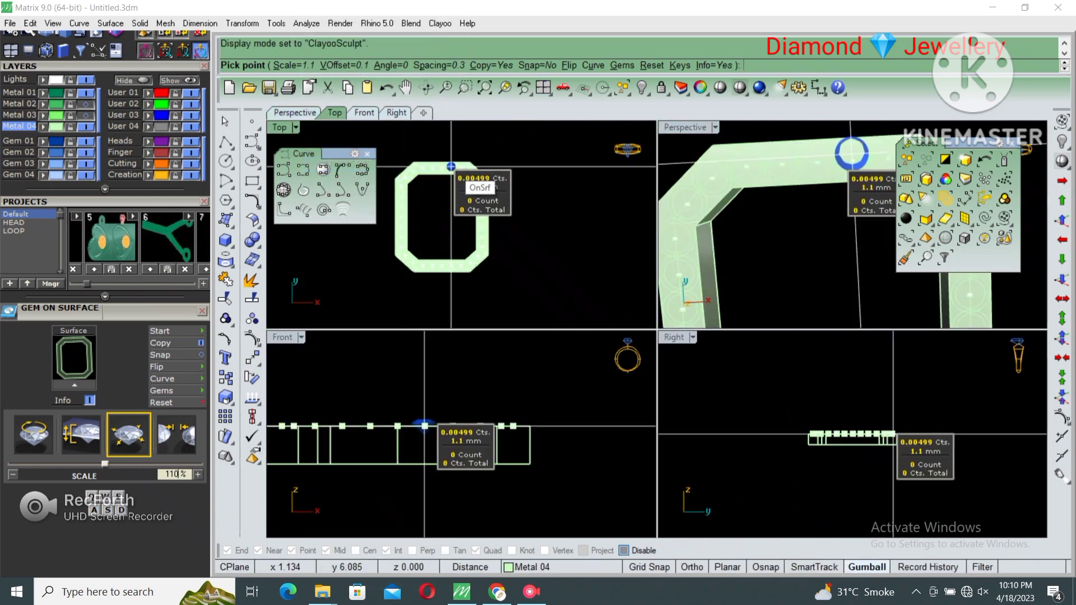
{"action": "double_click", "coordinate": [292, 126]}
{"action": "scroll", "coordinate": [636, 213], "scroll_direction": "up", "scroll_amount": 3}
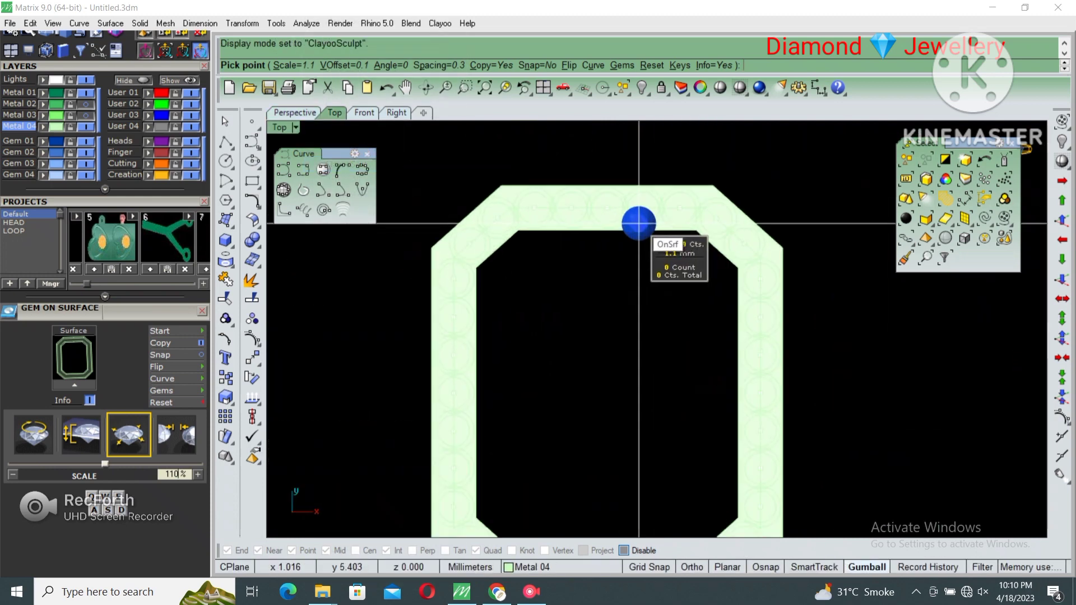
{"action": "scroll", "coordinate": [639, 216], "scroll_direction": "up", "scroll_amount": 3}
{"action": "scroll", "coordinate": [595, 204], "scroll_direction": "up", "scroll_amount": 4}
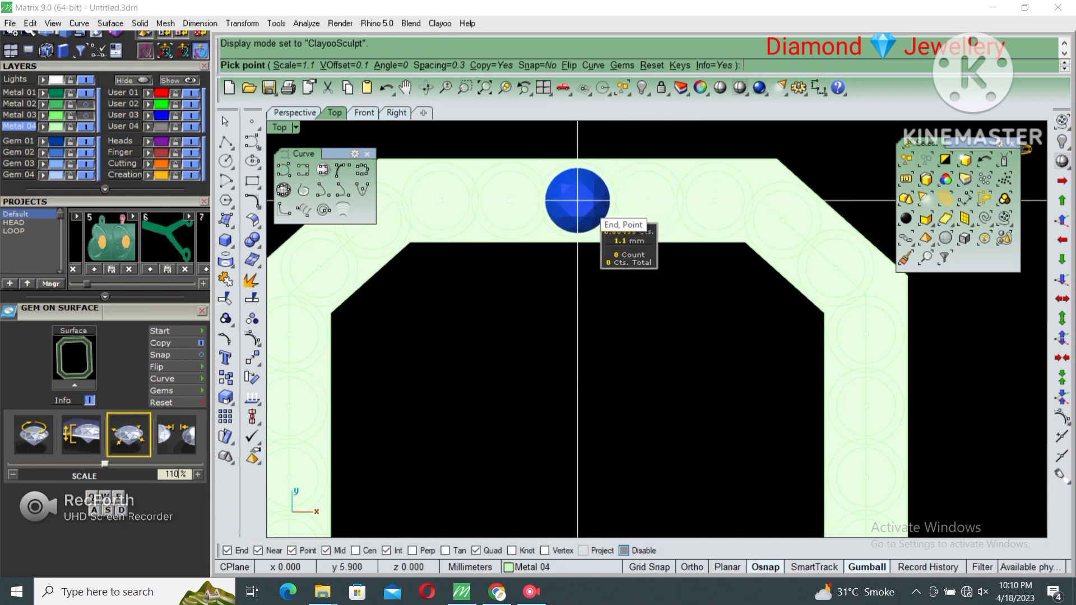
{"action": "left_click", "coordinate": [578, 201]}
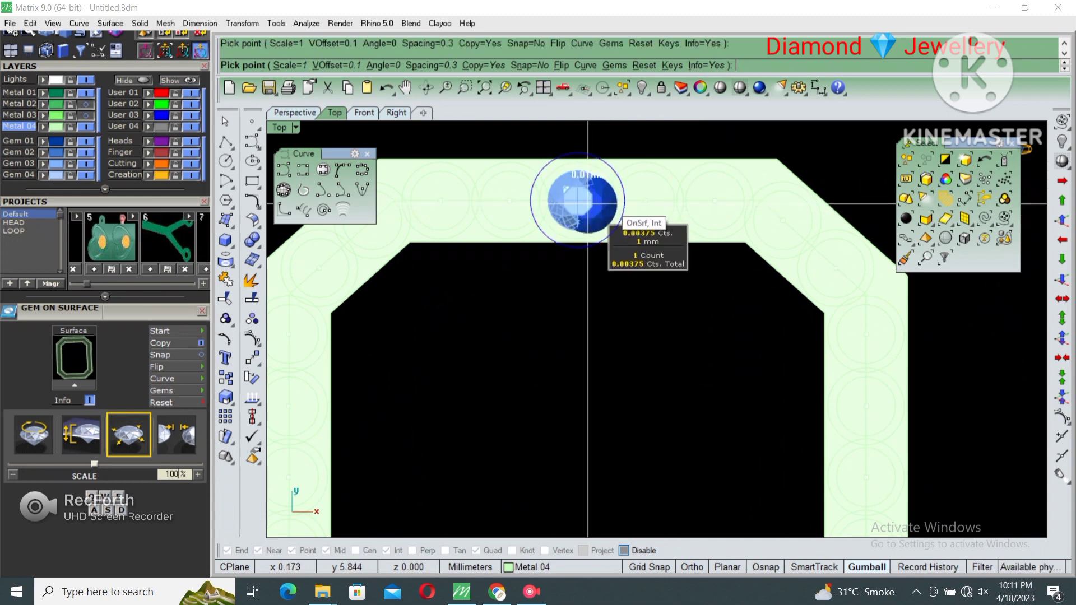
{"action": "left_click", "coordinate": [588, 201]}
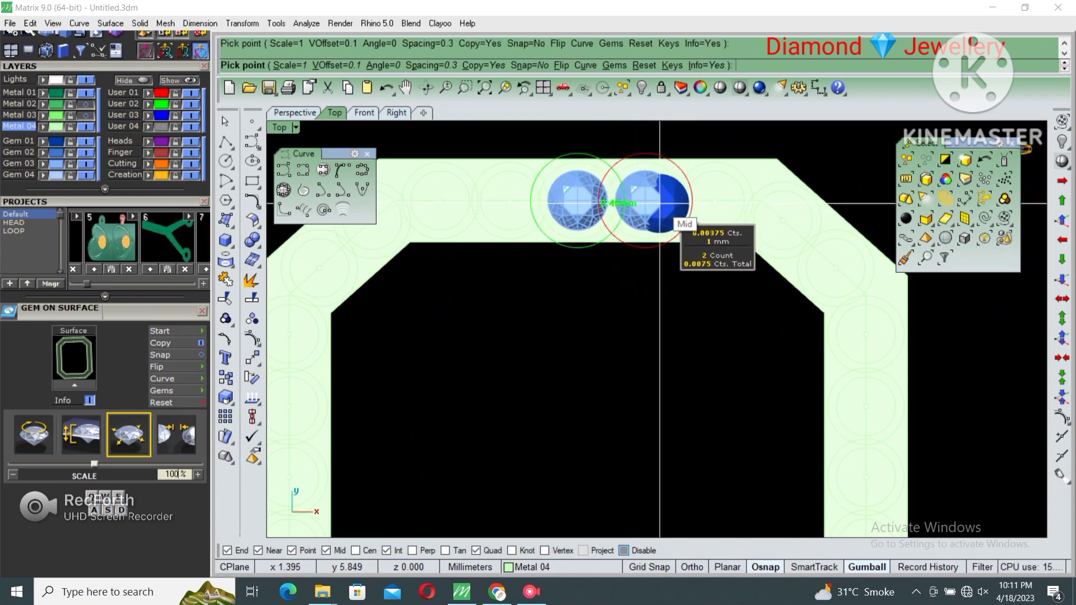
{"action": "left_click", "coordinate": [714, 202]}
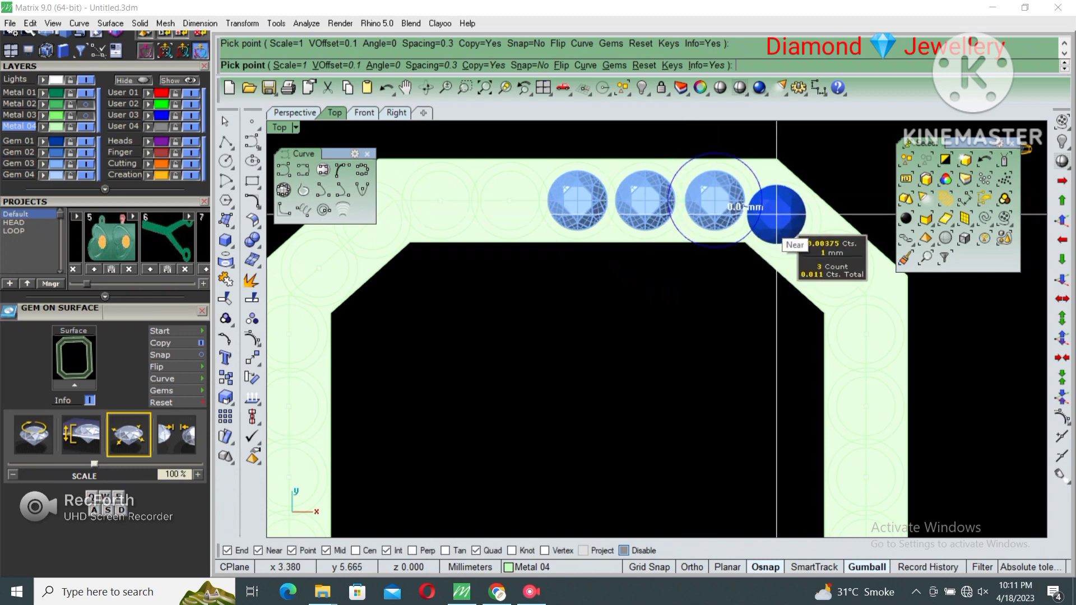
{"action": "left_click", "coordinate": [781, 221]}
- Turn off object snapping, finish gem placement and clear the frame selection
{"action": "key", "text": "F3"}
{"action": "scroll", "coordinate": [816, 303], "scroll_direction": "down", "scroll_amount": 1}
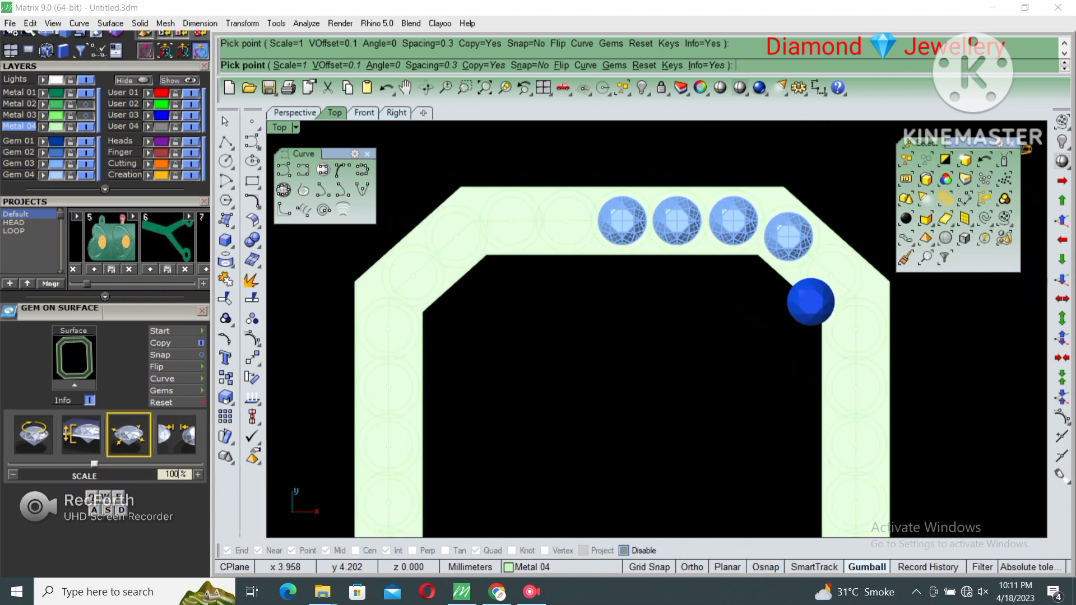
{"action": "key", "text": "Return"}
{"action": "left_click", "coordinate": [569, 263]}
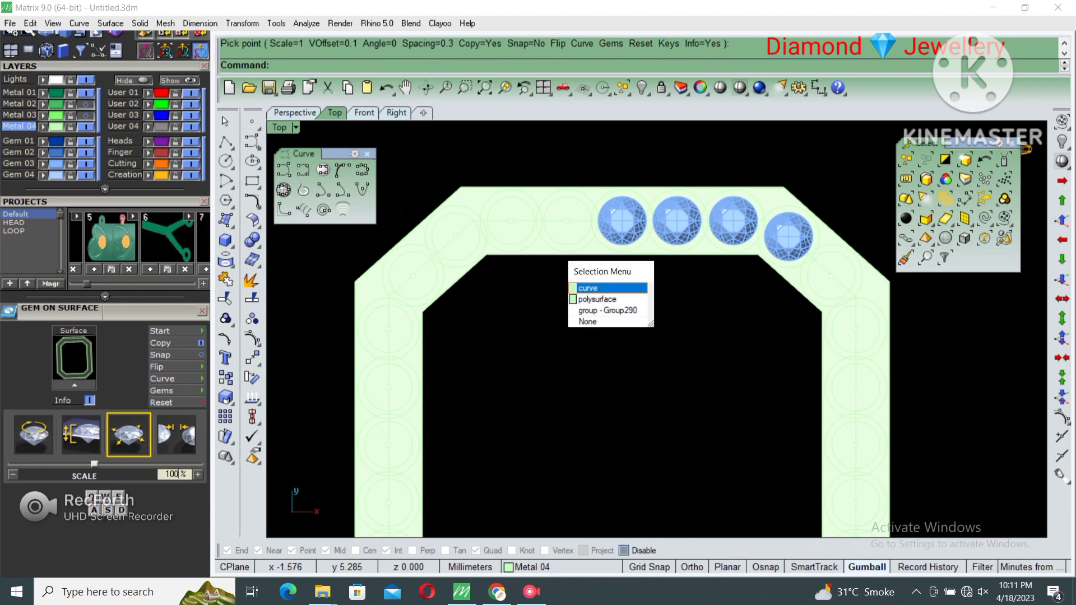
{"action": "left_click", "coordinate": [586, 297]}
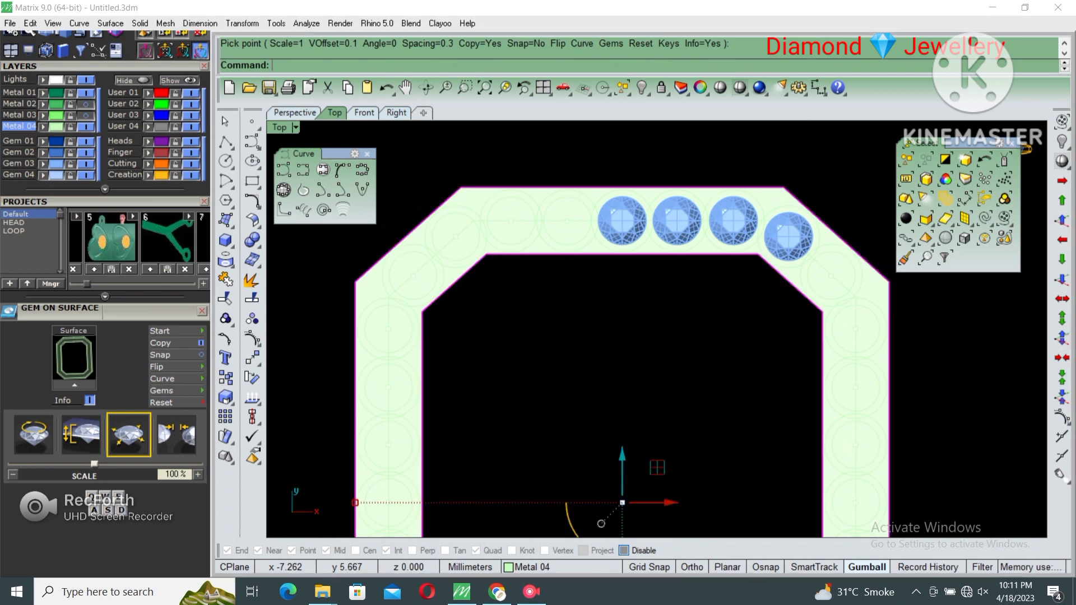
{"action": "key", "text": "Escape"}
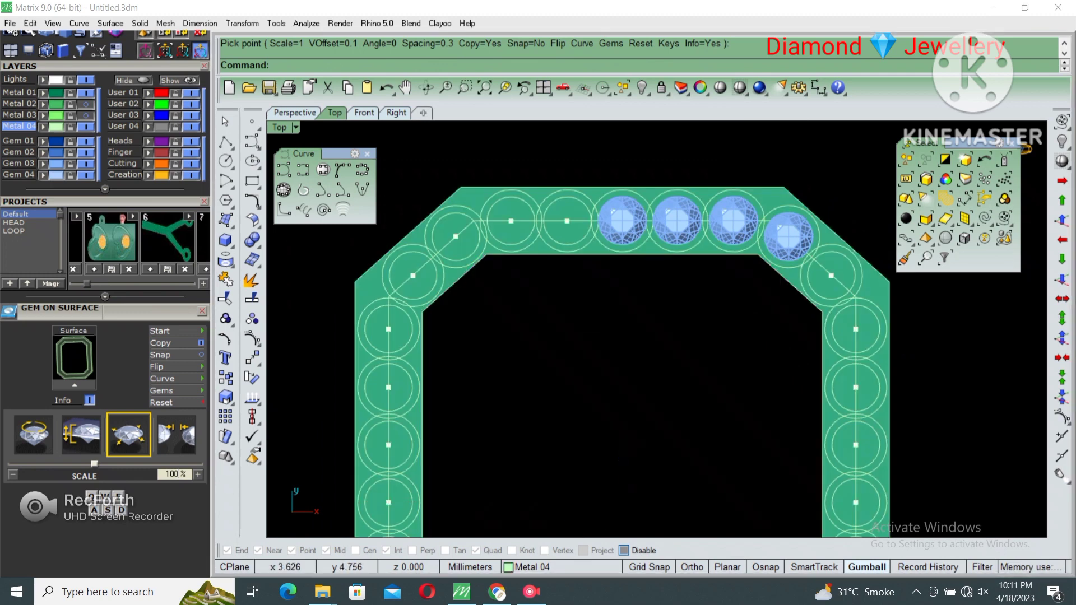
- Place five 1 mm round gems at the top-right corner and down the right side
{"action": "left_click", "coordinate": [622, 502]}
{"action": "left_click_drag", "start_coordinate": [622, 502], "coordinate": [584, 439]}
{"action": "middle_click", "coordinate": [726, 183]}
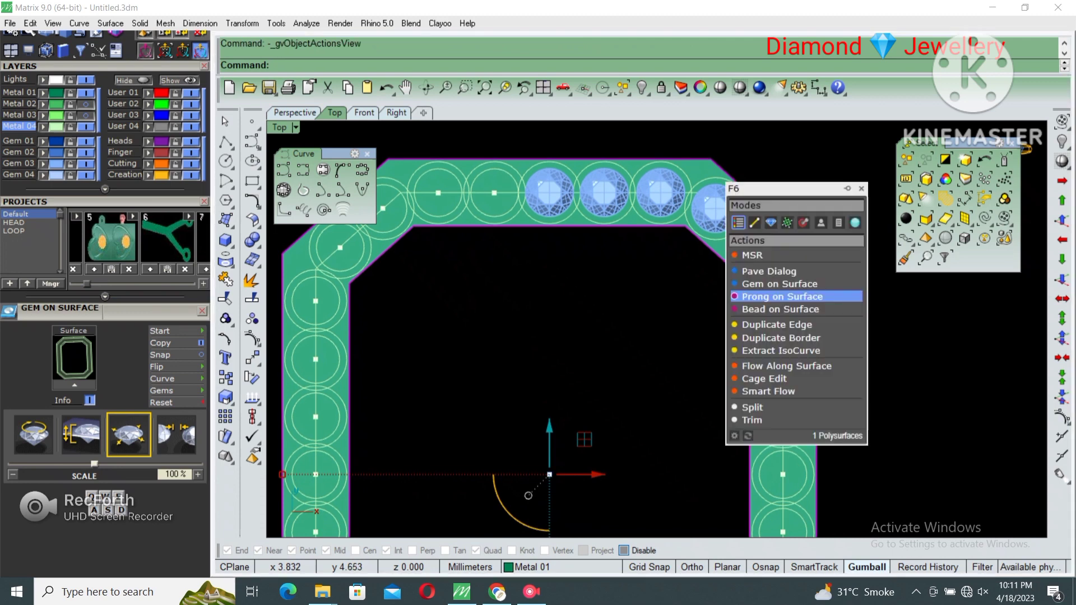
{"action": "left_click", "coordinate": [768, 282]}
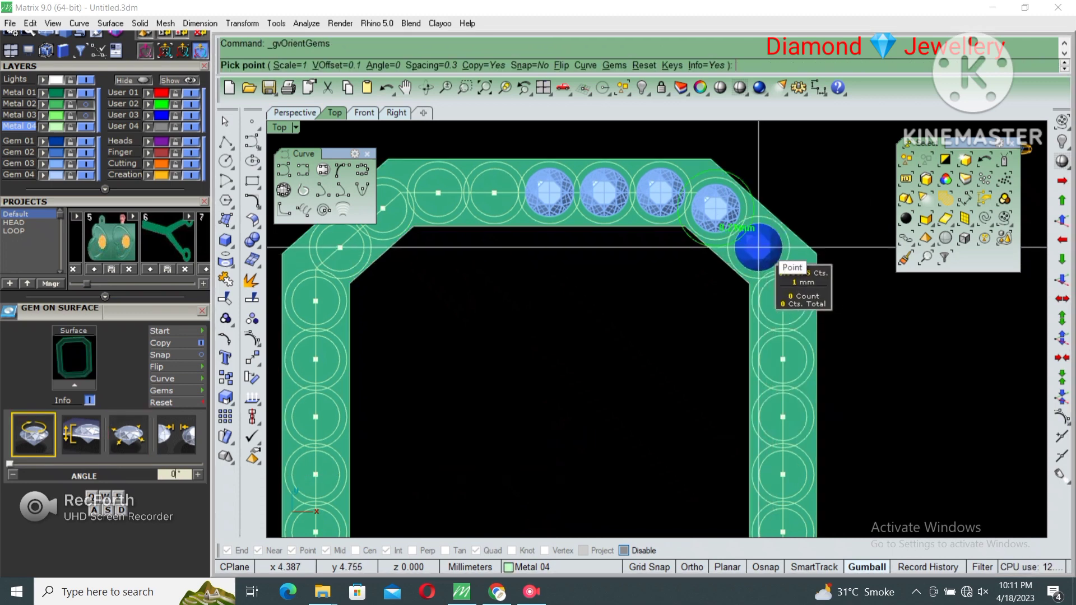
{"action": "left_click", "coordinate": [759, 247]}
{"action": "left_click", "coordinate": [782, 301]}
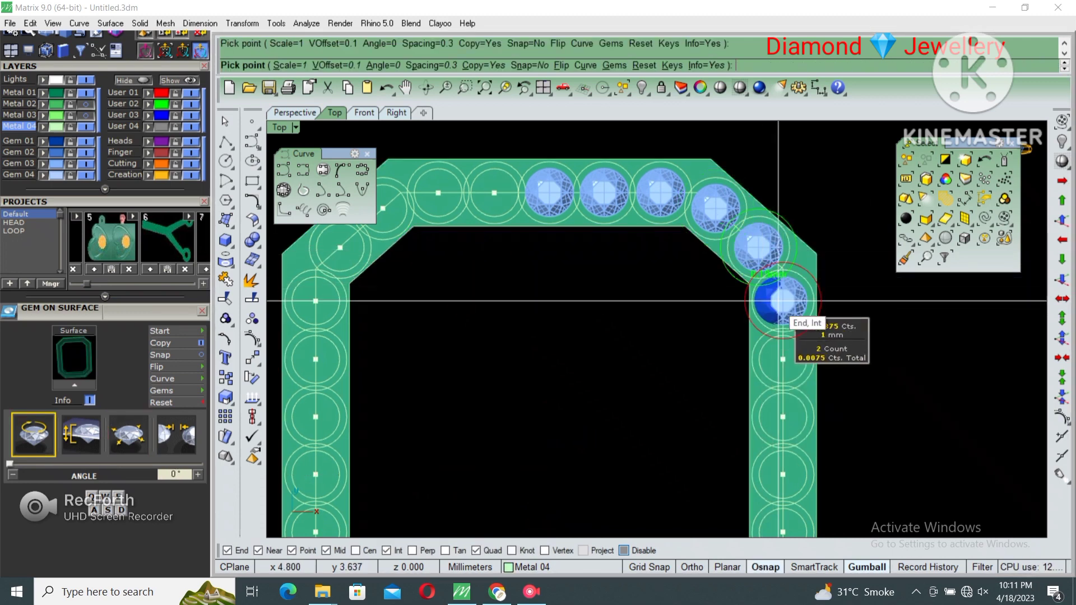
{"action": "left_click", "coordinate": [783, 358]}
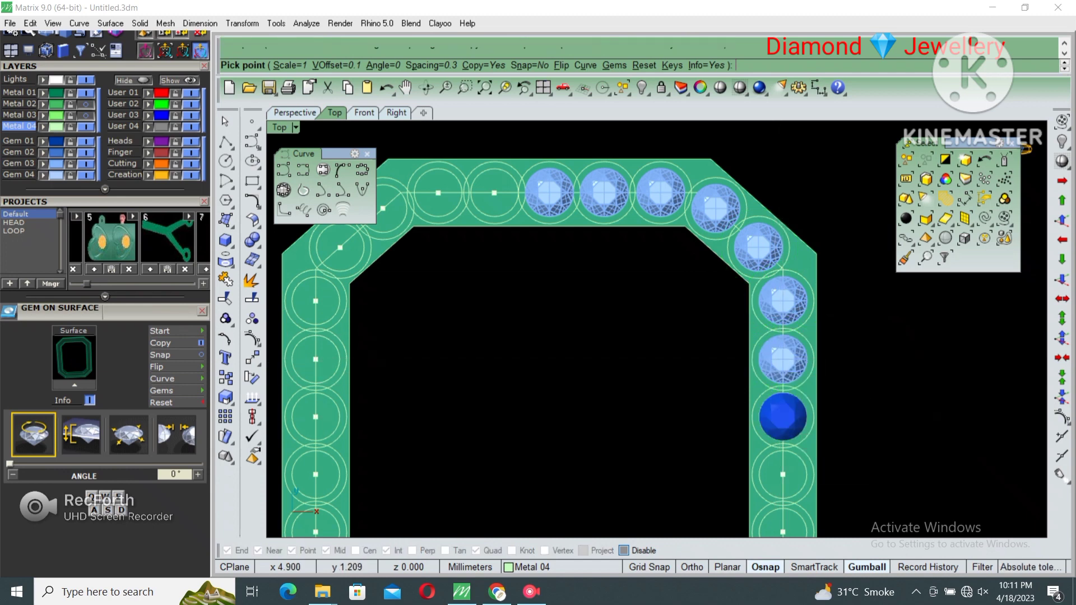
{"action": "left_click", "coordinate": [783, 418]}
{"action": "left_click", "coordinate": [783, 475]}
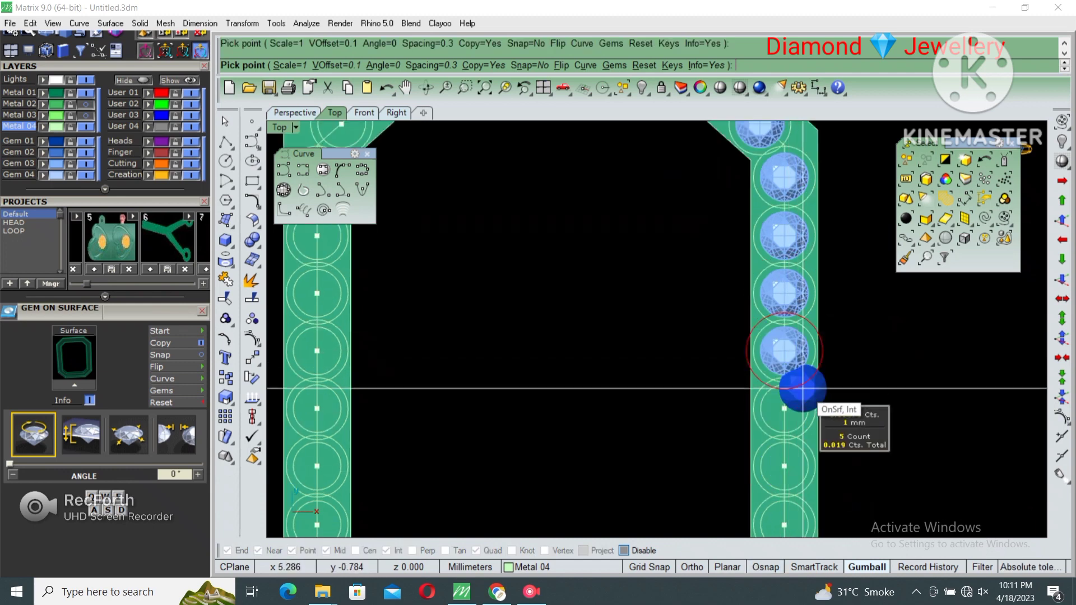
{"action": "scroll", "coordinate": [784, 407], "scroll_direction": "down", "scroll_amount": 5}
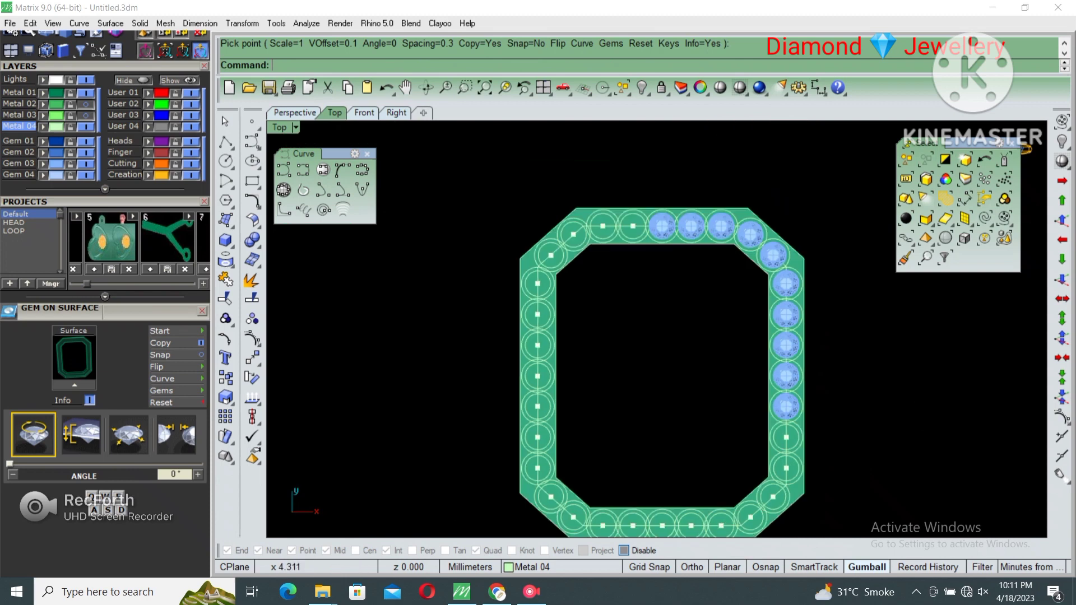
- Switch to shaded display with grid, and select the top-right quarter of gems except the centre one
{"action": "left_click", "coordinate": [739, 87]}
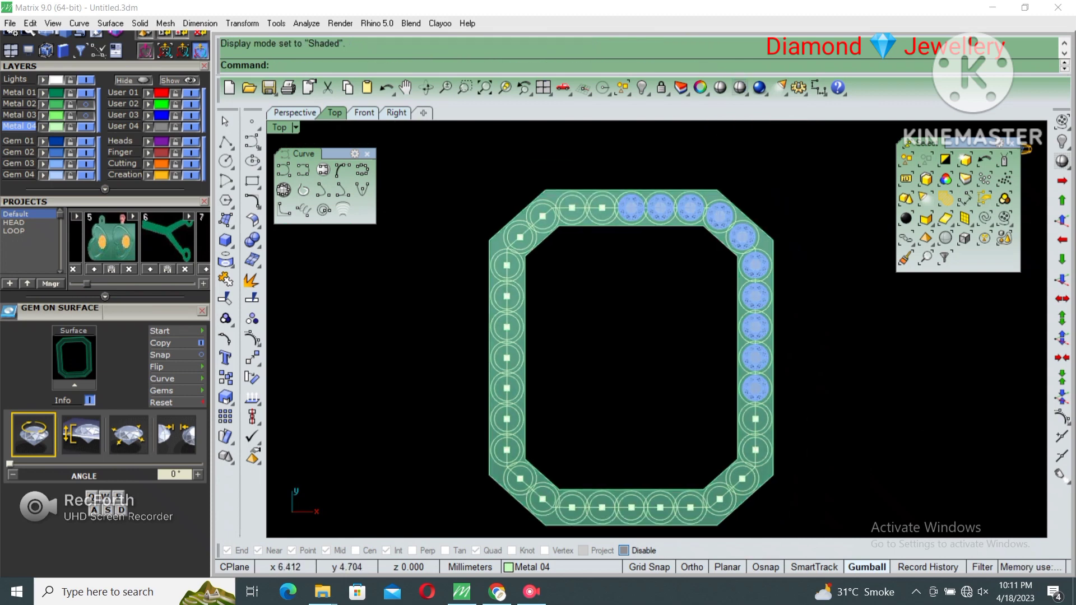
{"action": "key", "text": "F7"}
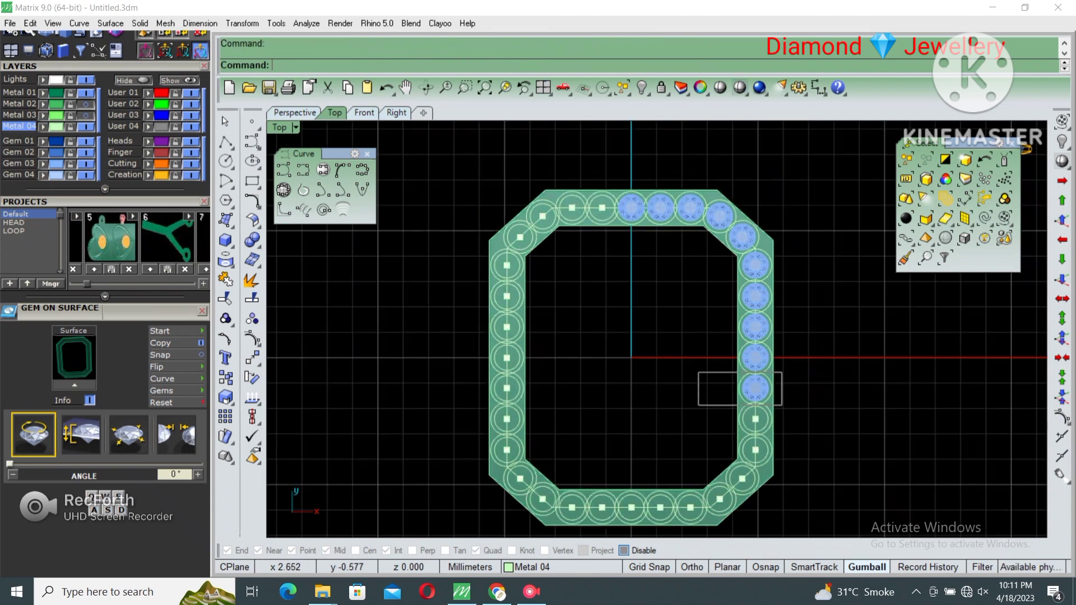
{"action": "left_click_drag", "start_coordinate": [780, 410], "coordinate": [716, 301]}
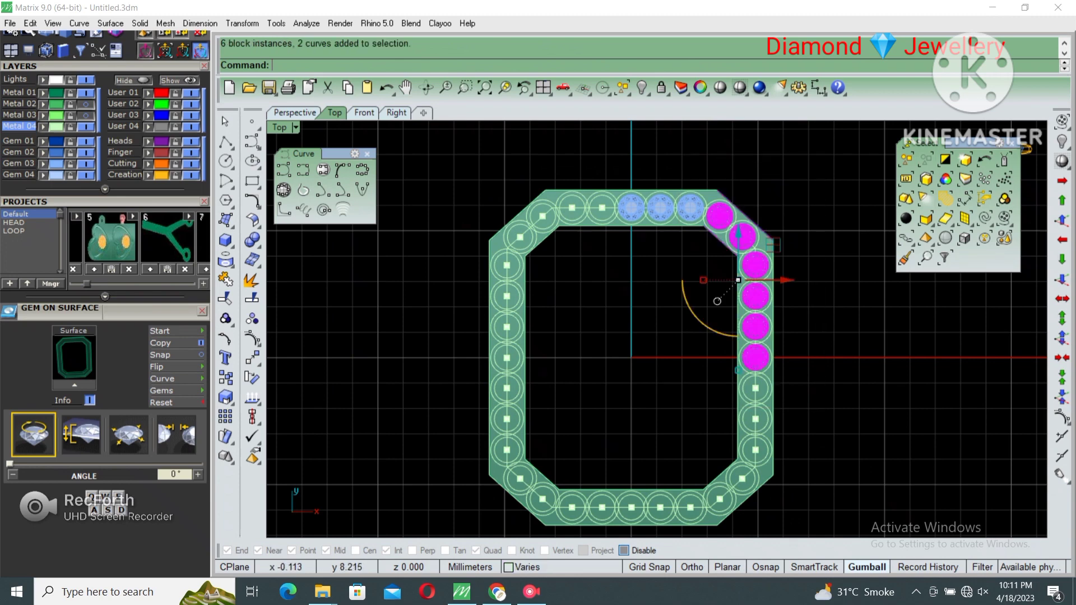
{"action": "left_click_drag", "start_coordinate": [627, 148], "coordinate": [726, 285], "text": "shift"}
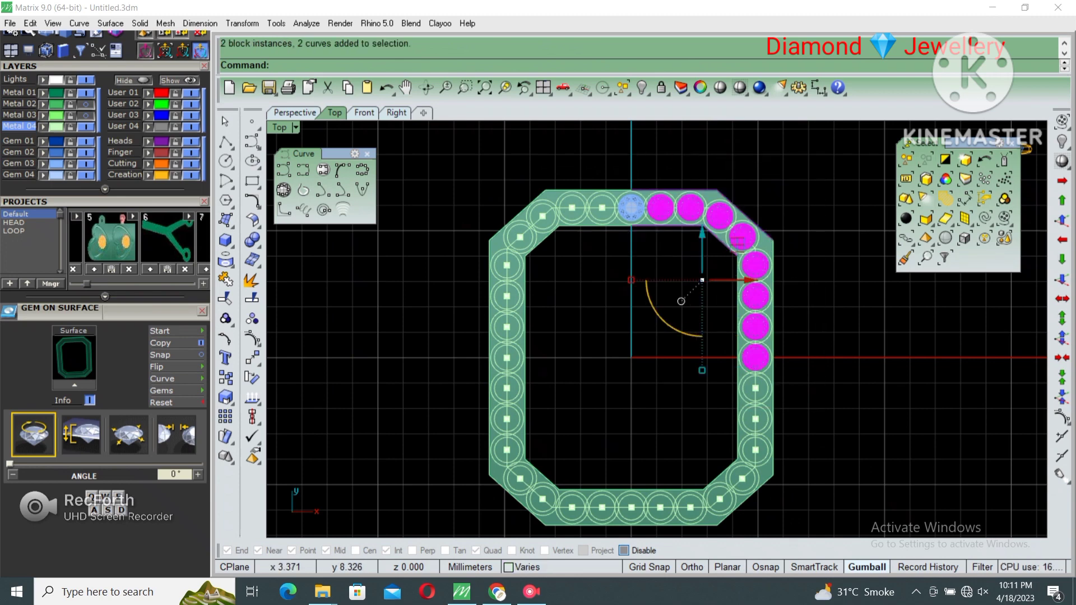
{"action": "left_click", "coordinate": [631, 207], "text": "shift"}
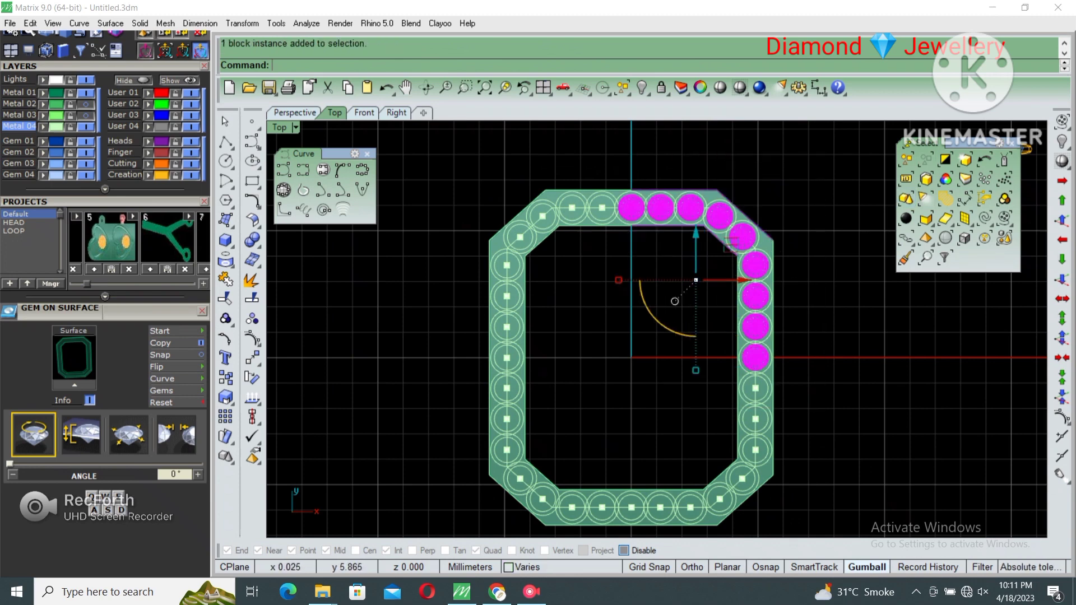
{"action": "left_click", "coordinate": [631, 207], "text": "ctrl"}
- Mirror the selected gems across the vertical Y axis to the left side
{"action": "type", "text": "mirror"}
{"action": "key", "text": "Return"}
{"action": "left_click", "coordinate": [631, 357]}
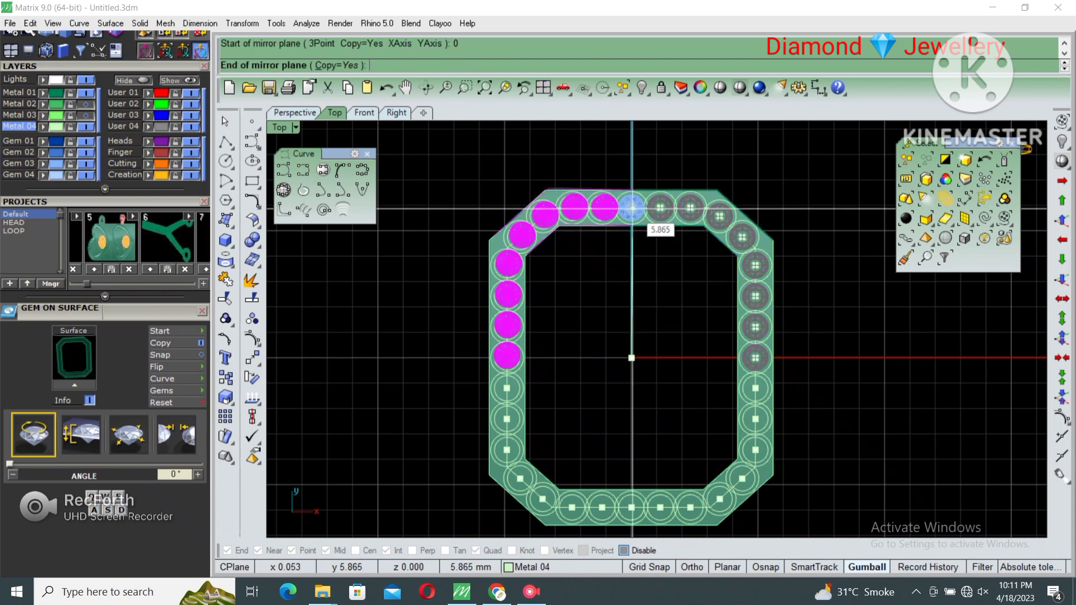
{"action": "left_click", "coordinate": [631, 207]}
{"action": "key", "text": "Escape"}
- Mirror the top-half gems across the horizontal X axis to complete the ring of 32
{"action": "mouse_move", "coordinate": [482, 185]}
{"action": "left_mouse_down"}
{"action": "mouse_move", "coordinate": [779, 372]}
{"action": "mouse_move", "coordinate": [493, 344]}
{"action": "left_mouse_up"}
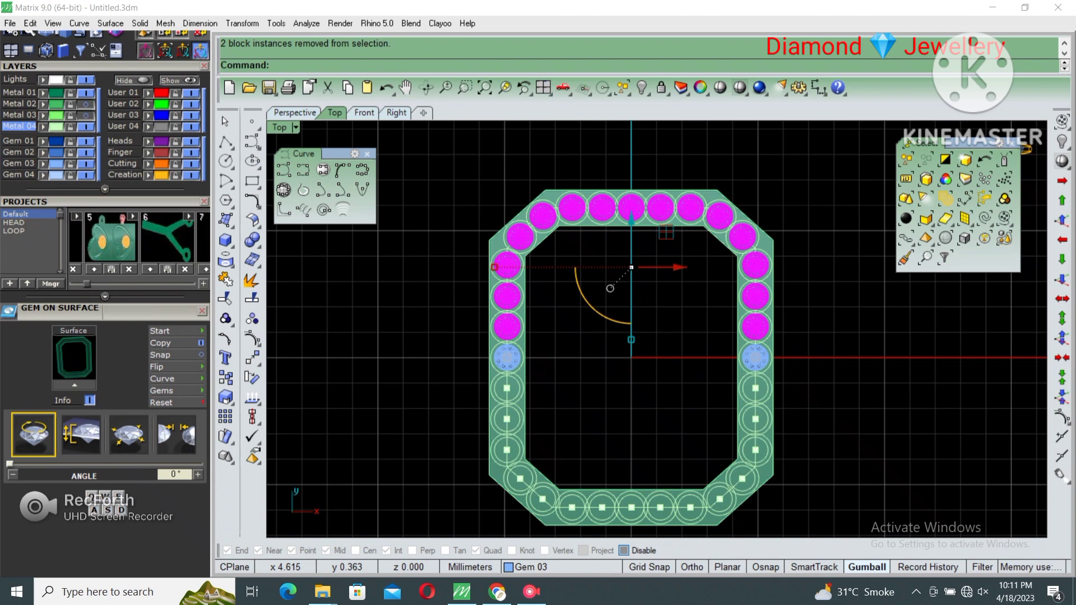
{"action": "key", "text": "Return"}
{"action": "left_click", "coordinate": [767, 357]}
{"action": "left_click", "coordinate": [631, 357]}
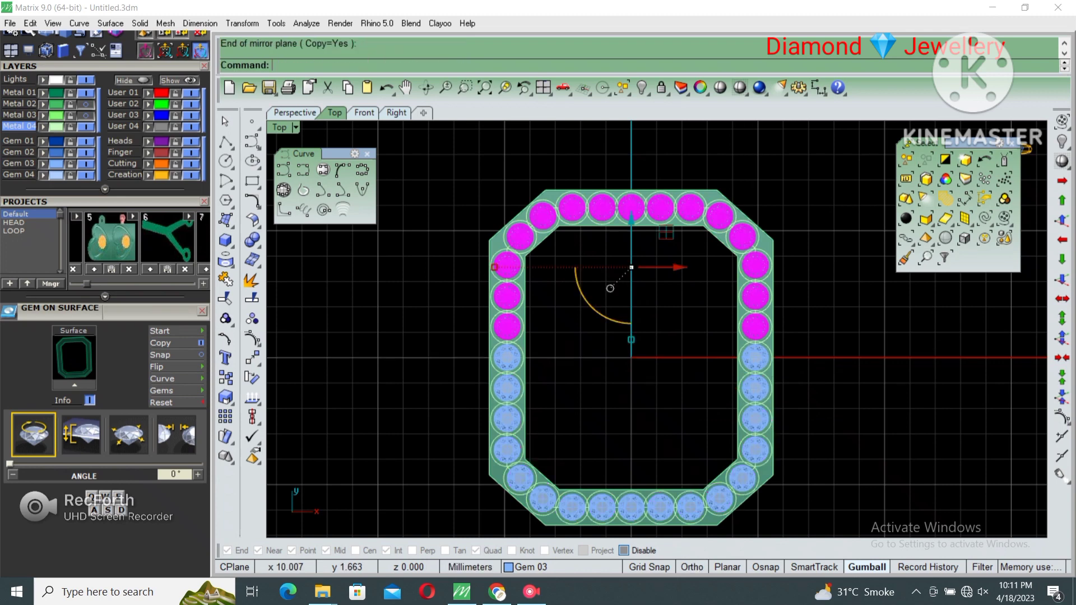
{"action": "left_click", "coordinate": [610, 288]}
{"action": "key", "text": "ctrl+a"}
- Group all 32 gems and orbit the enlarged Perspective view over the whole ring
{"action": "type", "text": "group"}
{"action": "key", "text": "Return"}
{"action": "type", "text": "g"}
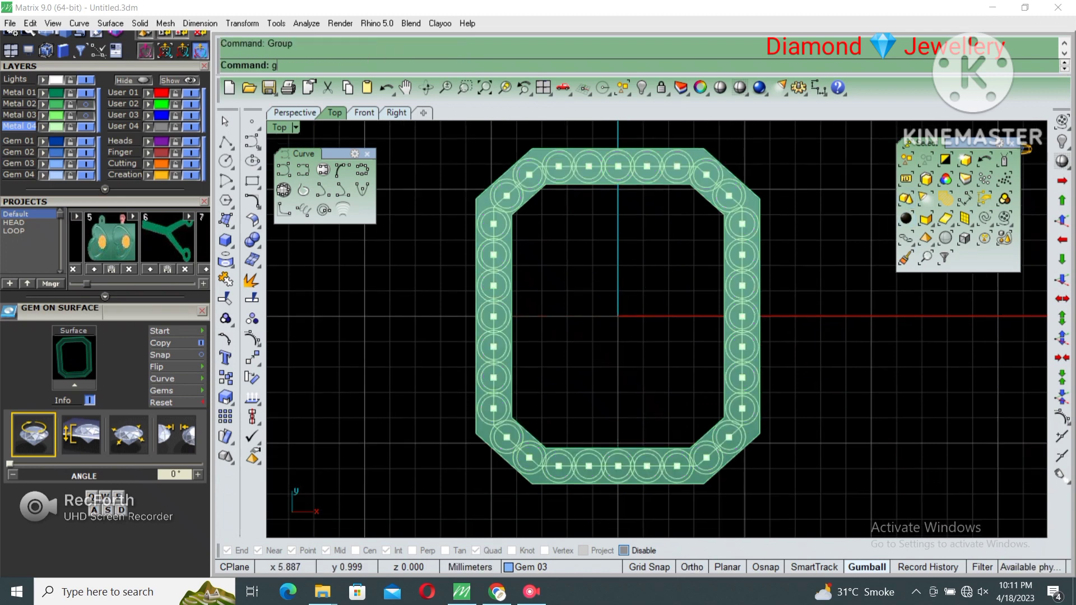
{"action": "key", "text": "Return"}
{"action": "key", "text": "ctrl+m"}
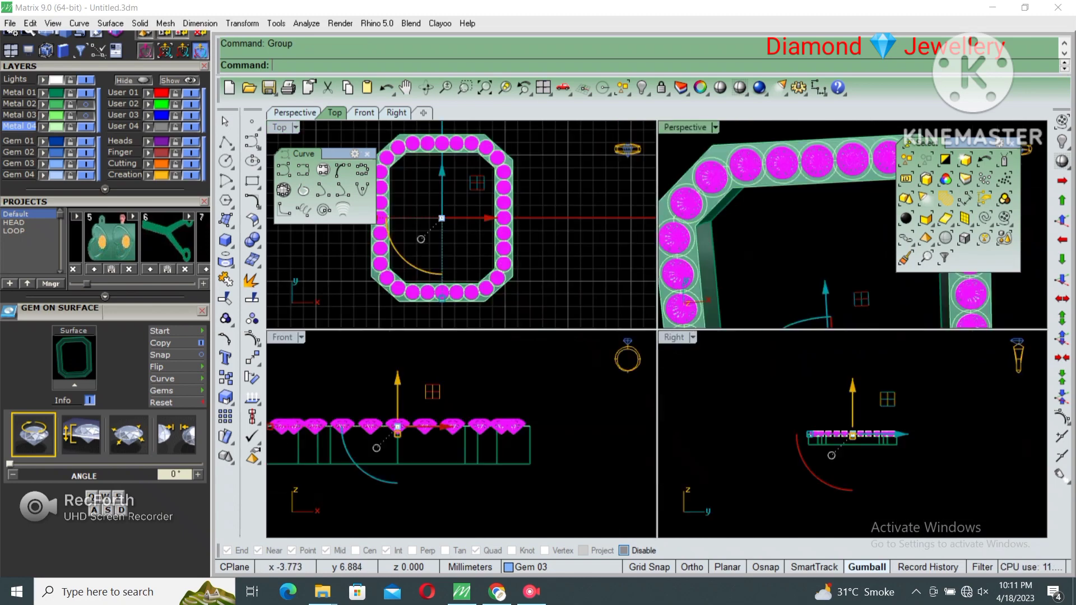
{"action": "left_click", "coordinate": [295, 112]}
{"action": "right_click_drag", "start_coordinate": [617, 281], "coordinate": [616, 184]}
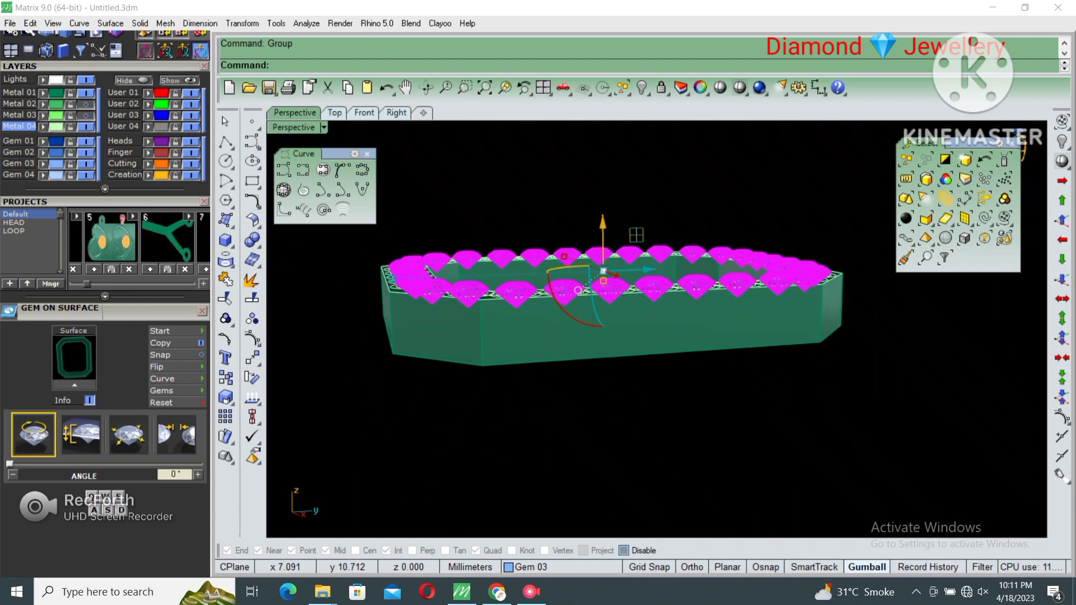
{"action": "scroll", "coordinate": [745, 274], "scroll_direction": "up", "scroll_amount": 3}
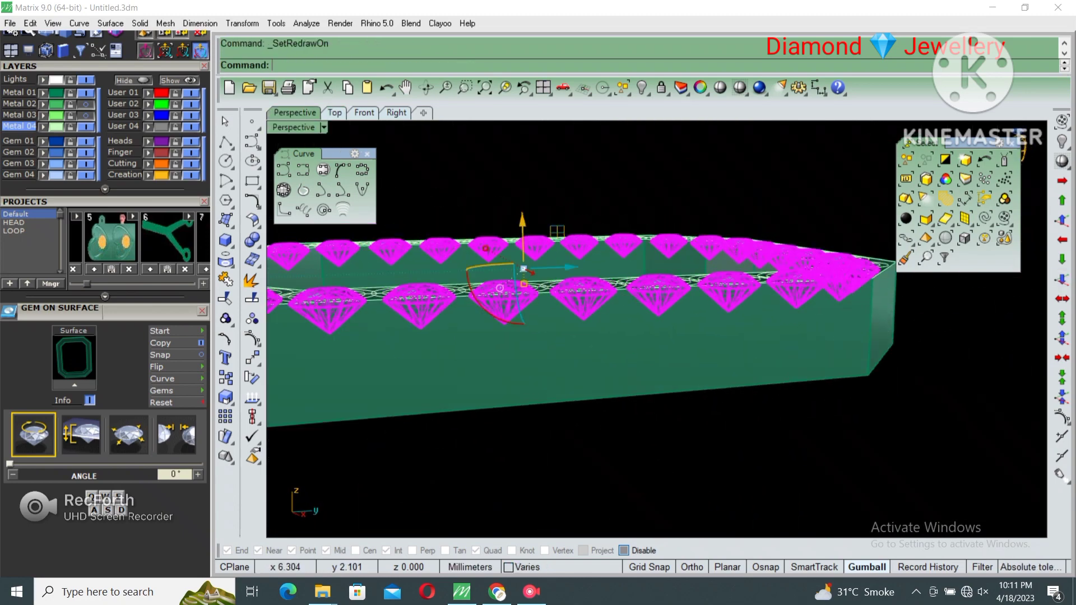
{"action": "right_click_drag", "start_coordinate": [616, 280], "coordinate": [616, 337]}
{"action": "key", "text": "ctrl+alt+w"}
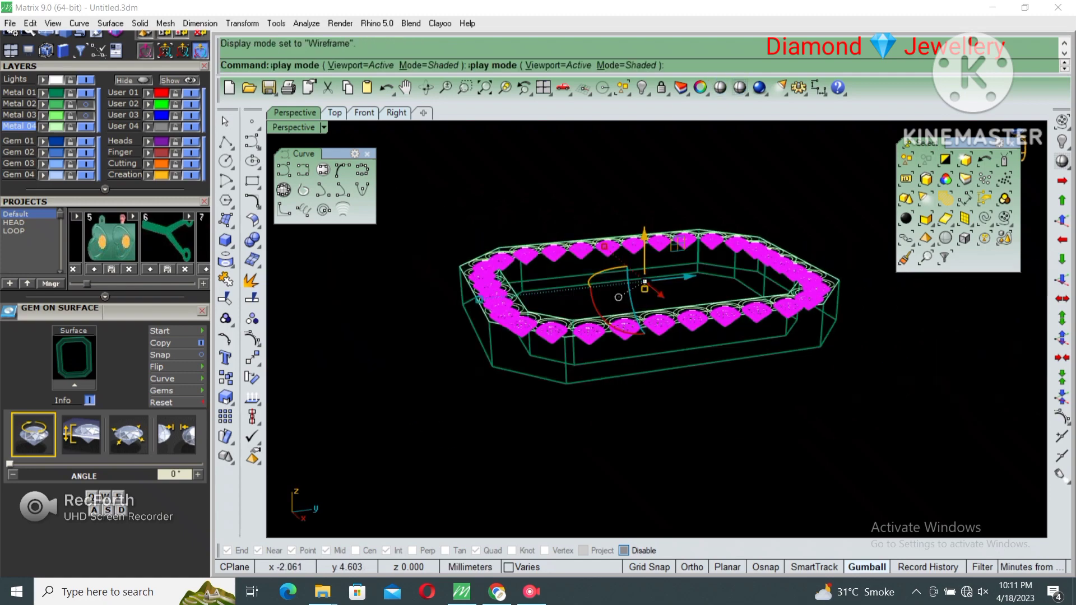
{"action": "right_click_drag", "start_coordinate": [616, 280], "coordinate": [616, 337]}
- Open the gem actions list
{"action": "key", "text": "F6"}
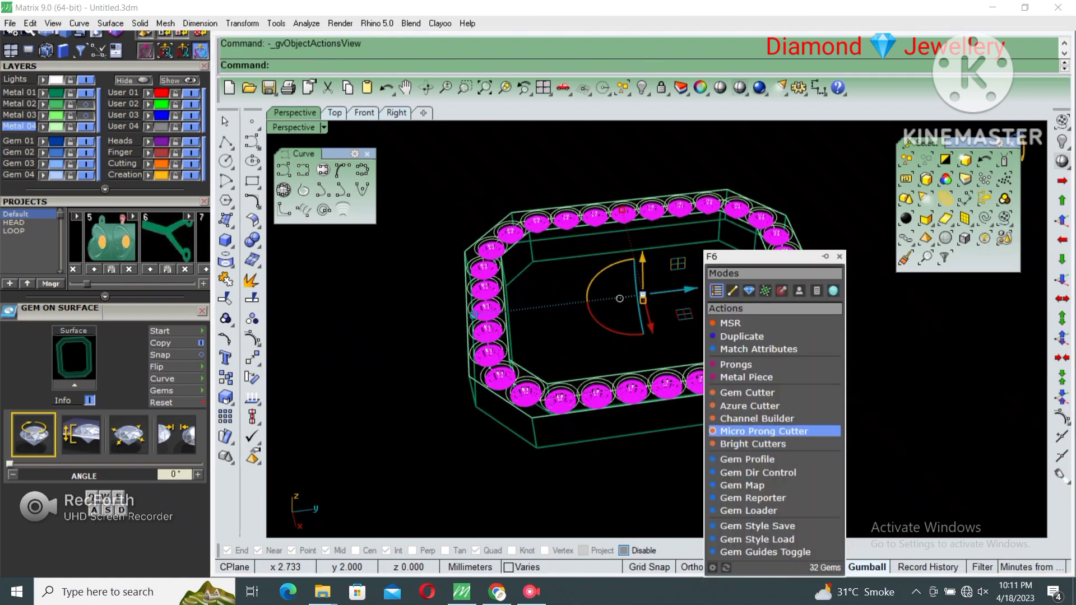
- Add 02_Middle style micro-prong cutters around all 32 halo gems
{"action": "left_click", "coordinate": [763, 431]}
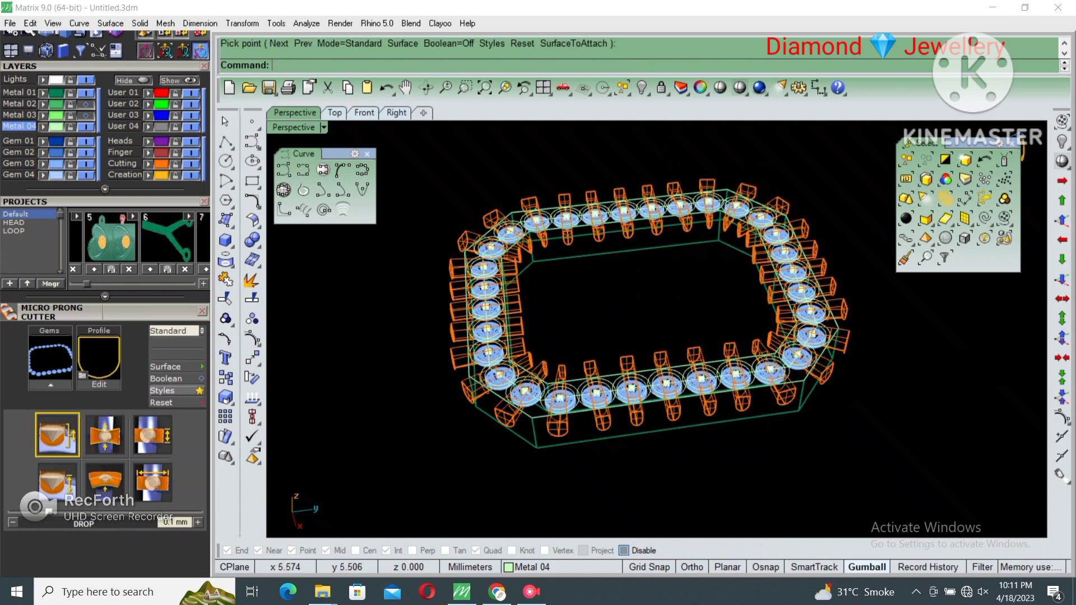
{"action": "left_click", "coordinate": [906, 199]}
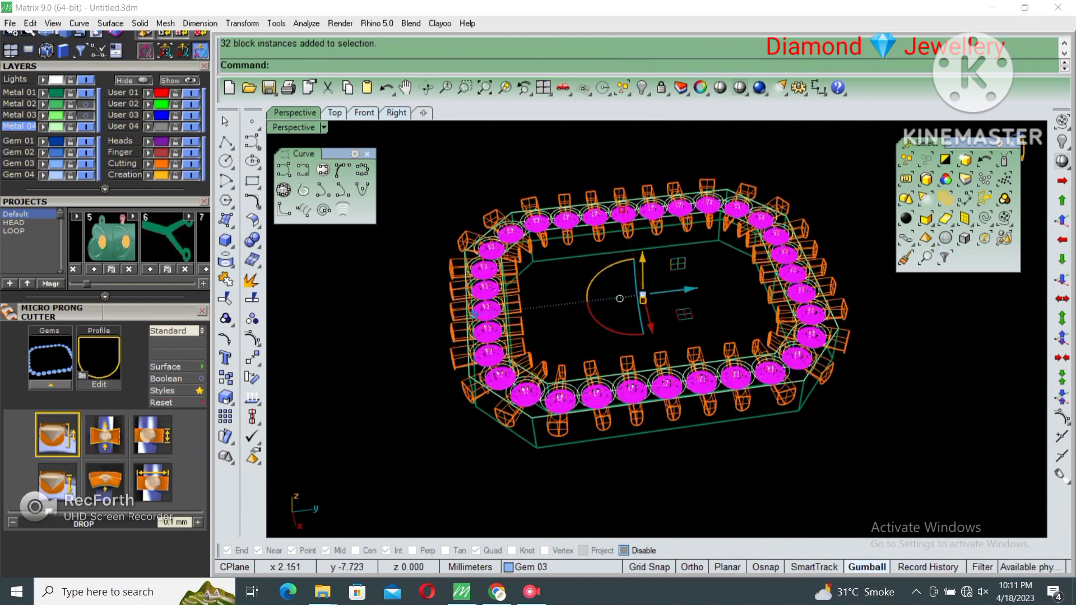
{"action": "left_click", "coordinate": [166, 391]}
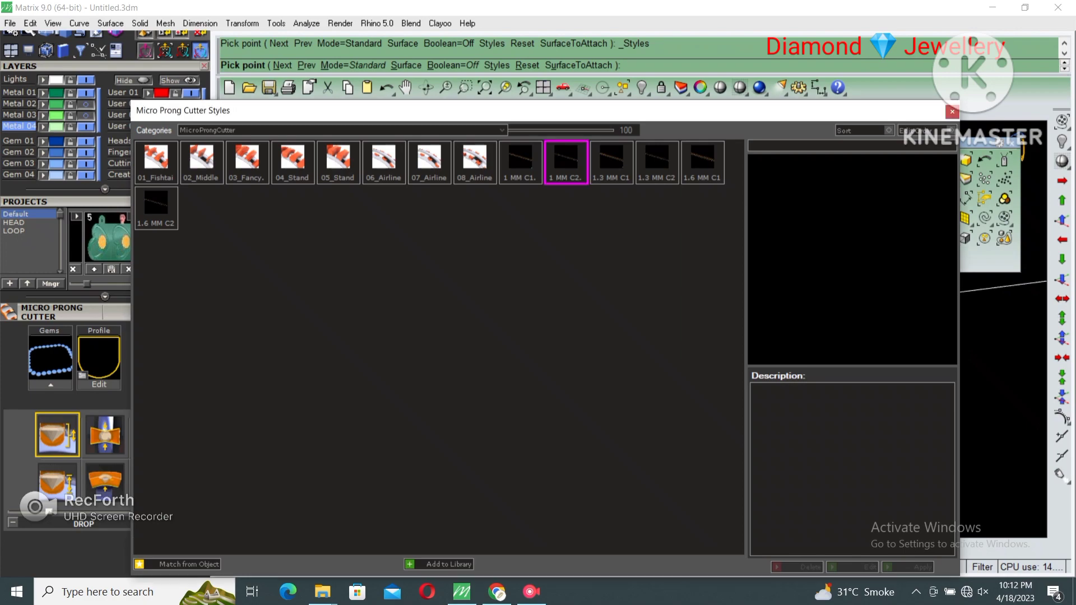
{"action": "key", "text": "Return"}
{"action": "key", "text": "Return"}
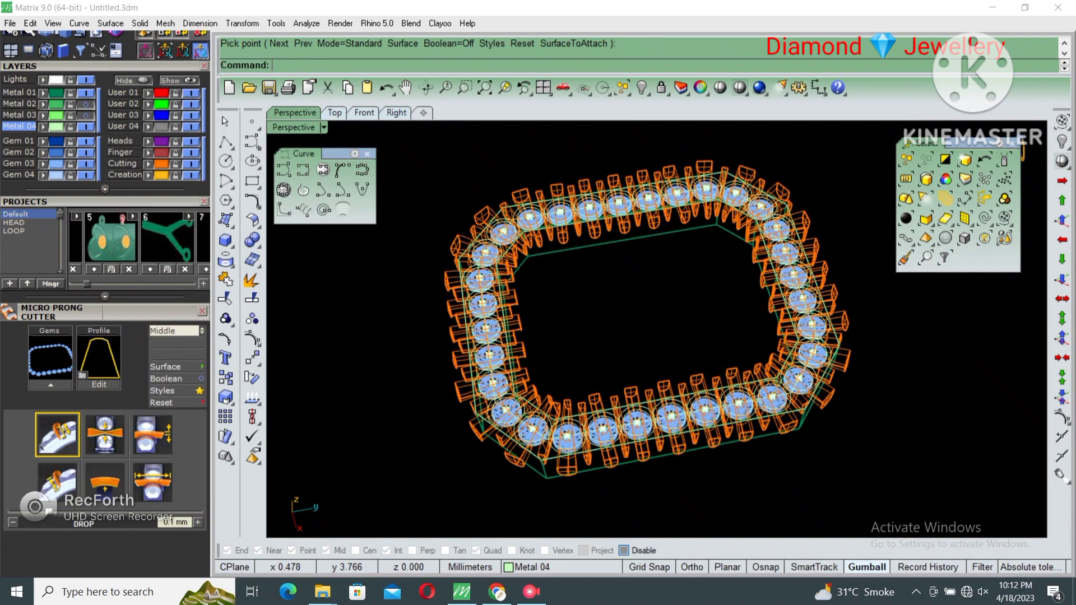
- Add gem seat cutters under all the halo gems and return to shaded display
{"action": "right_click_drag", "start_coordinate": [644, 347], "coordinate": [644, 291]}
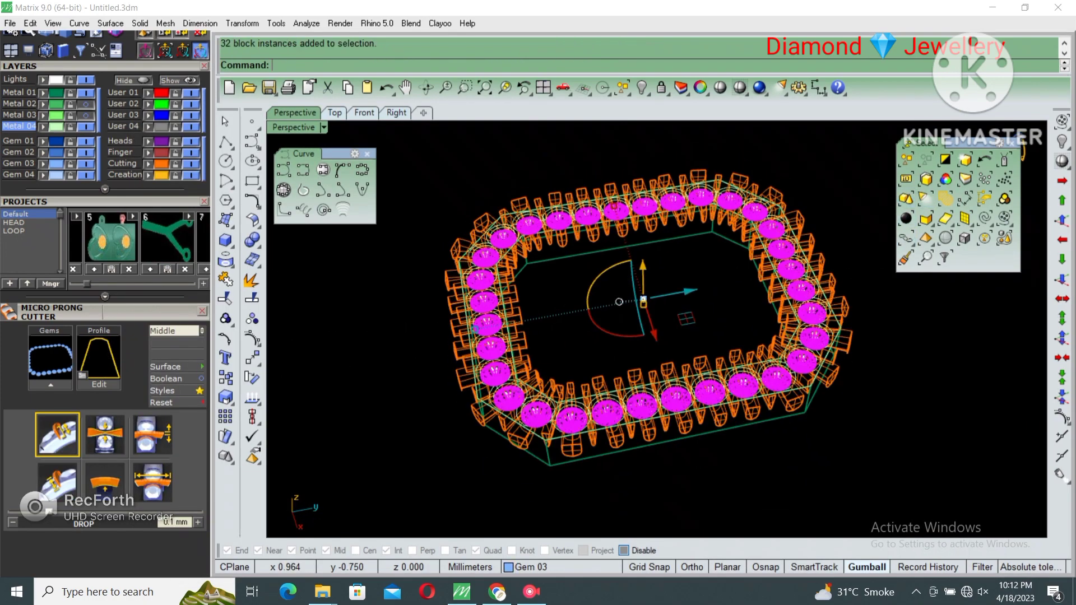
{"action": "key", "text": "F6"}
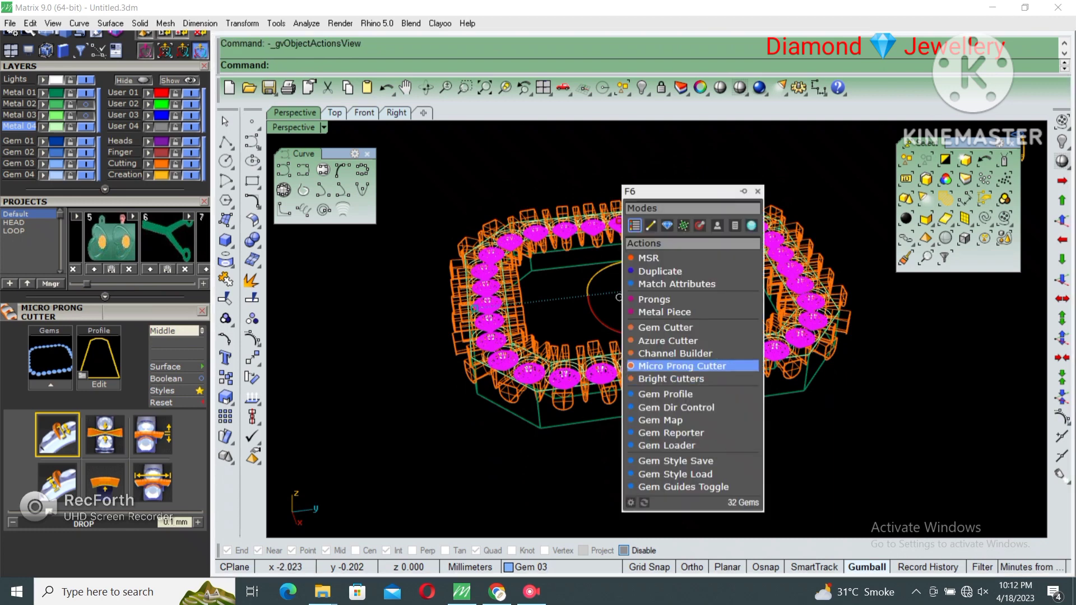
{"action": "left_click", "coordinate": [665, 327]}
{"action": "key", "text": "Return"}
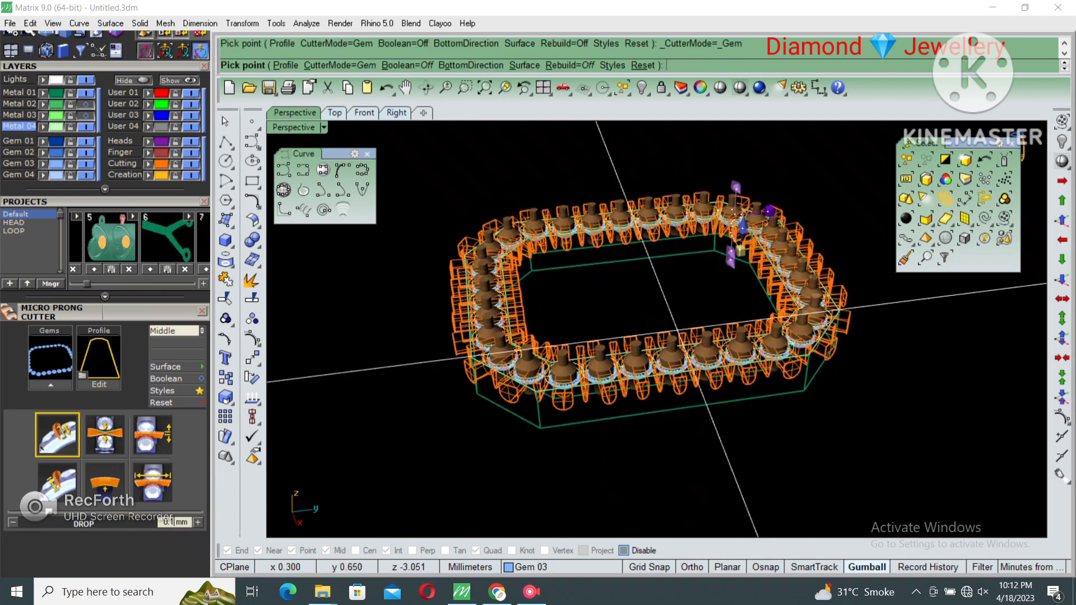
{"action": "key", "text": "ctrl+alt+s"}
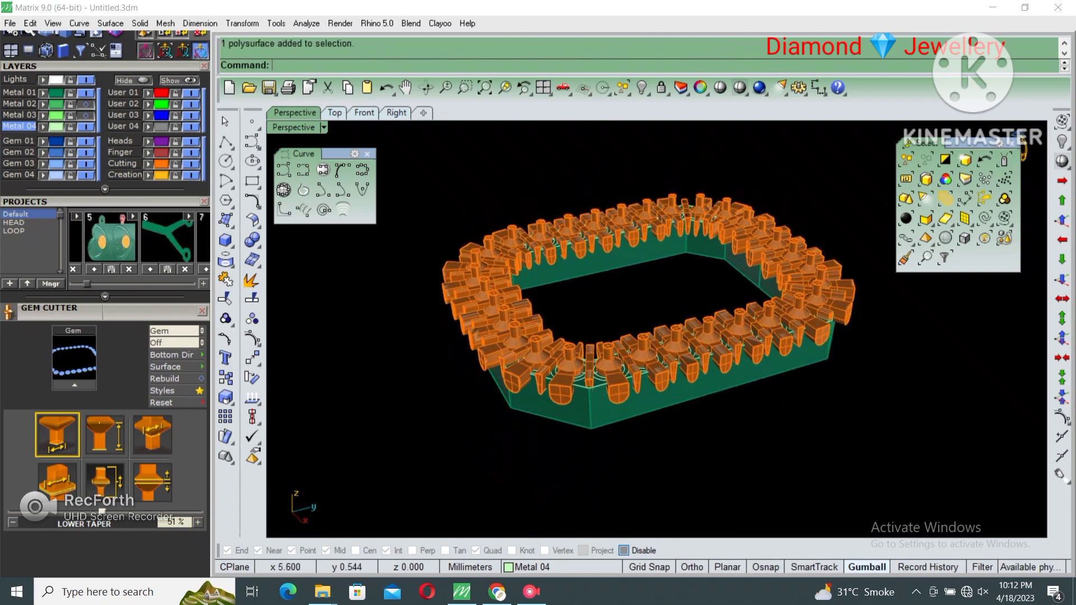
- Isolate the green base band and round all its edges with a 0.4 fillet
{"action": "type", "text": "i"}
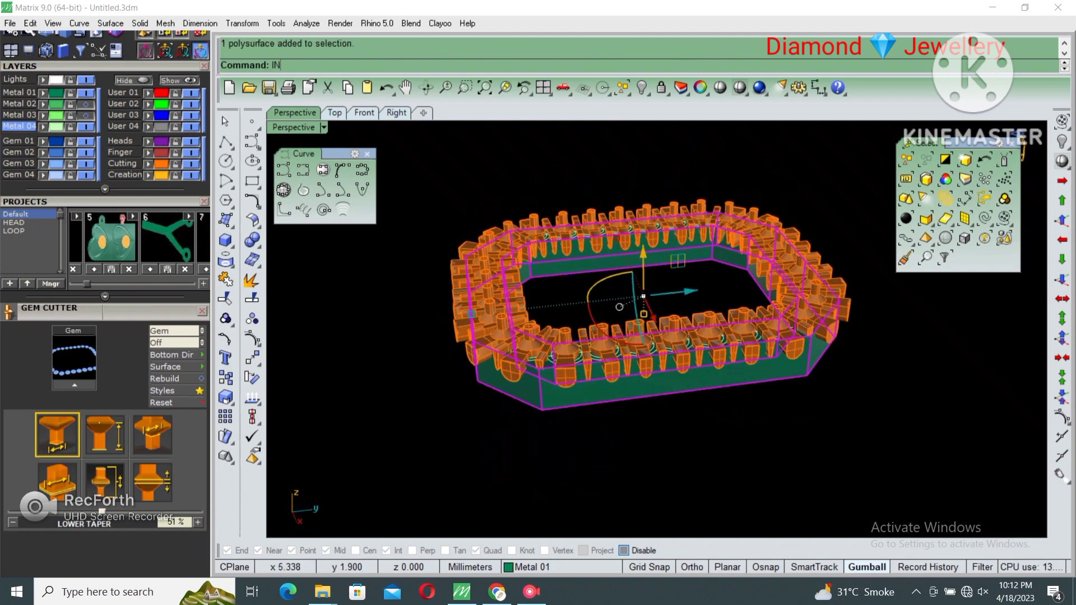
{"action": "key", "text": "Return"}
{"action": "type", "text": "filletedge"}
{"action": "key", "text": "Return"}
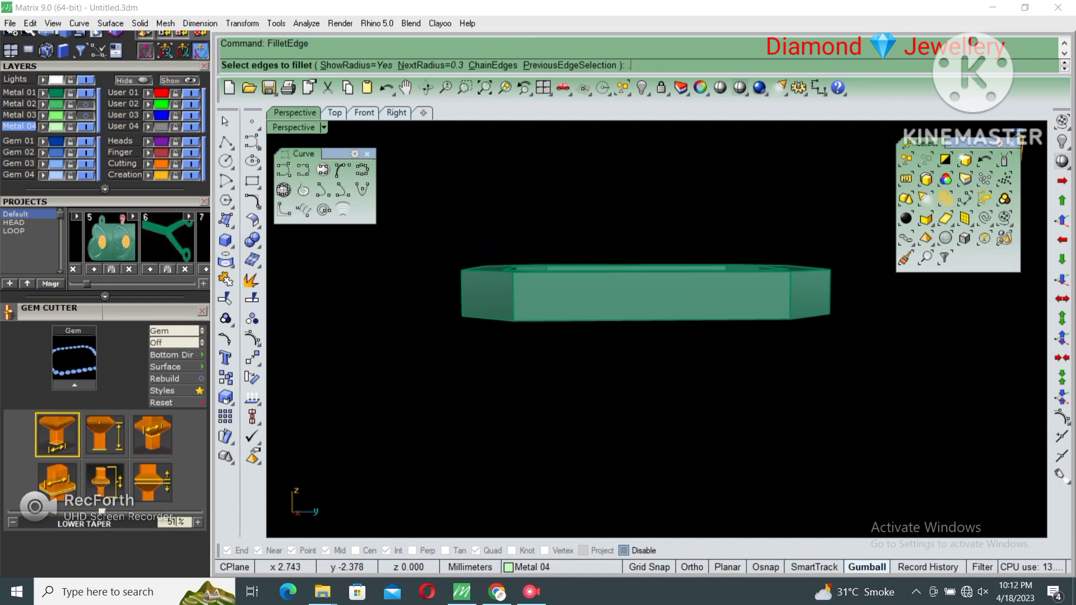
{"action": "type", "text": "4"}
{"action": "key", "text": "Return"}
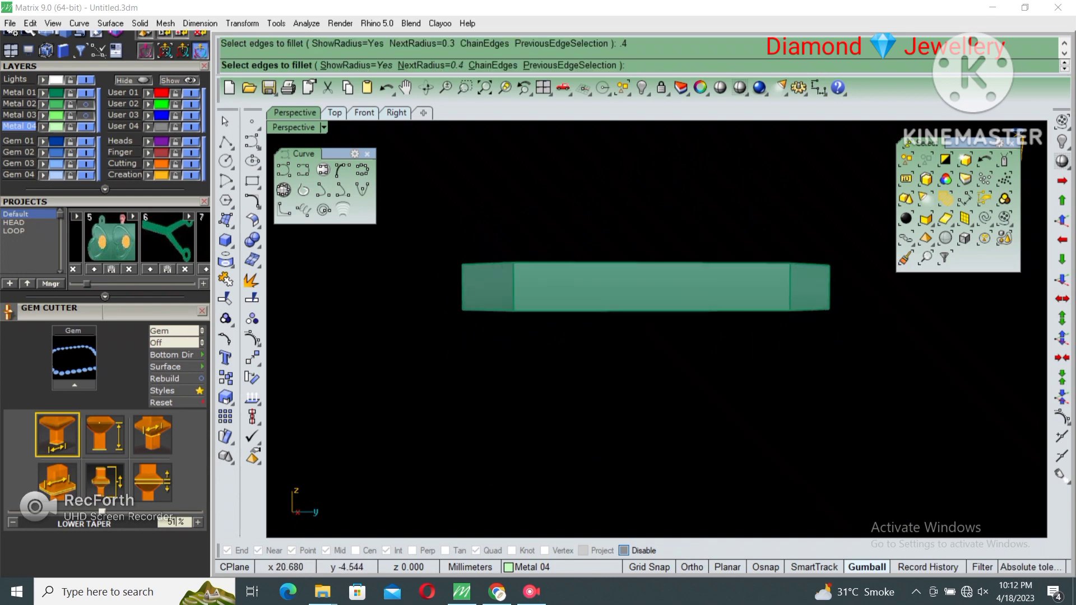
{"action": "mouse_move", "coordinate": [433, 228]}
{"action": "left_mouse_down"}
{"action": "mouse_move", "coordinate": [876, 308]}
{"action": "mouse_move", "coordinate": [891, 292]}
{"action": "left_mouse_up"}
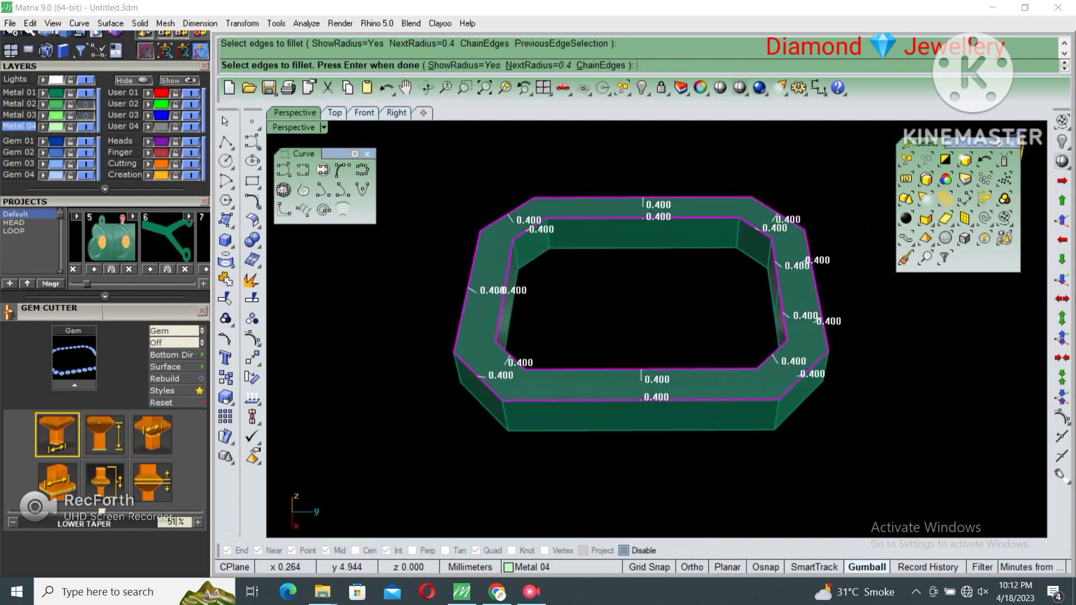
{"action": "key", "text": "Return"}
{"action": "key", "text": "Return"}
- Show the hidden gems and cutters again, then pick the base band and the cutters
{"action": "key", "text": "ctrl+shift+alt+h"}
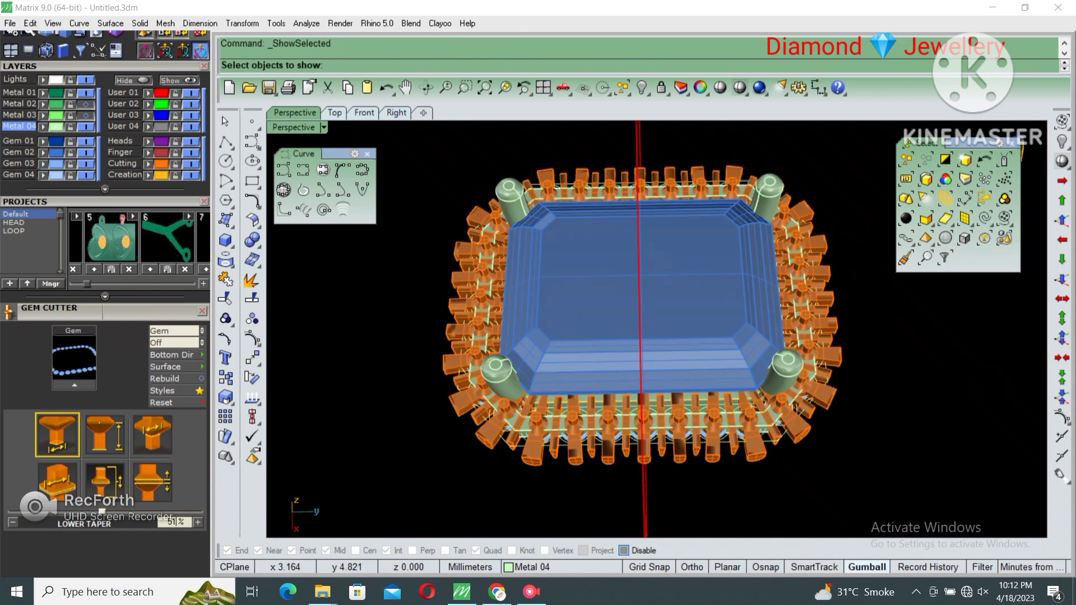
{"action": "scroll", "coordinate": [656, 330], "scroll_direction": "up", "scroll_amount": 5}
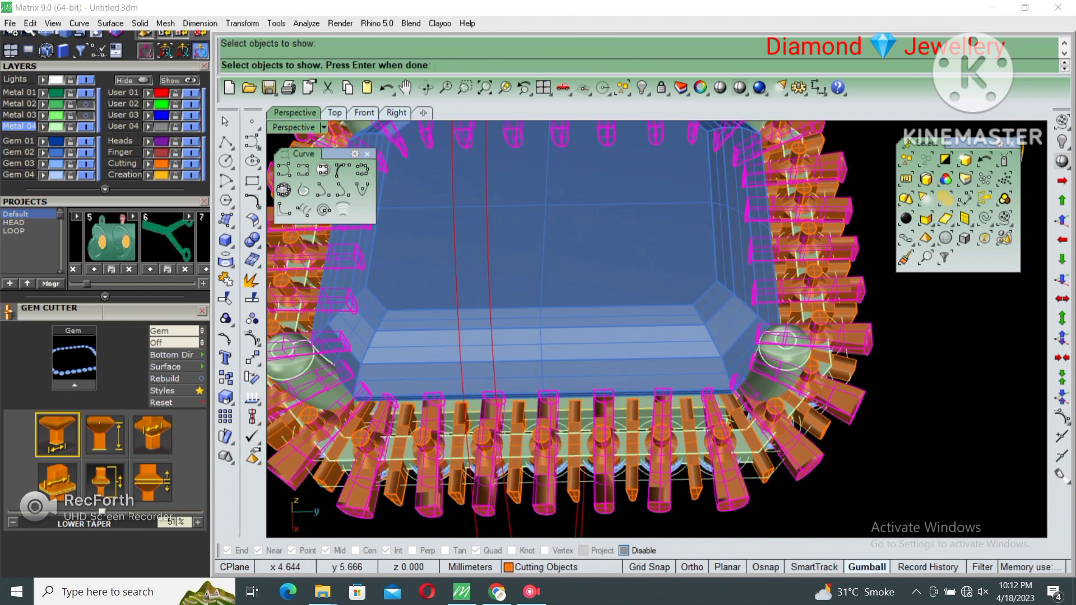
{"action": "type", "text": "s"}
{"action": "key", "text": "Return"}
{"action": "key", "text": "Return"}
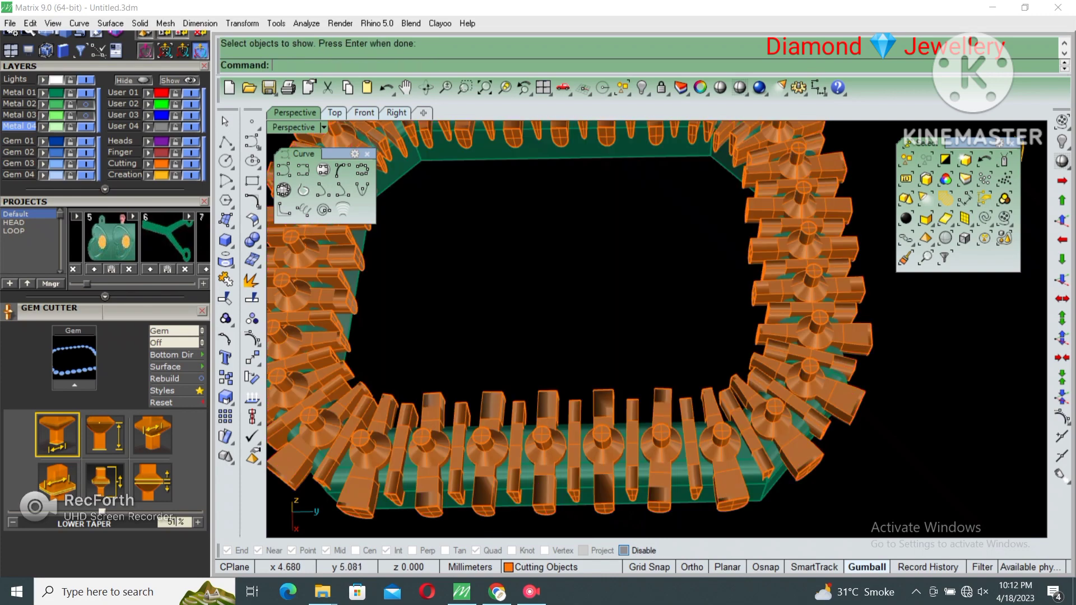
{"action": "left_click", "coordinate": [566, 490]}
{"action": "scroll", "coordinate": [655, 347], "scroll_direction": "down", "scroll_amount": 5}
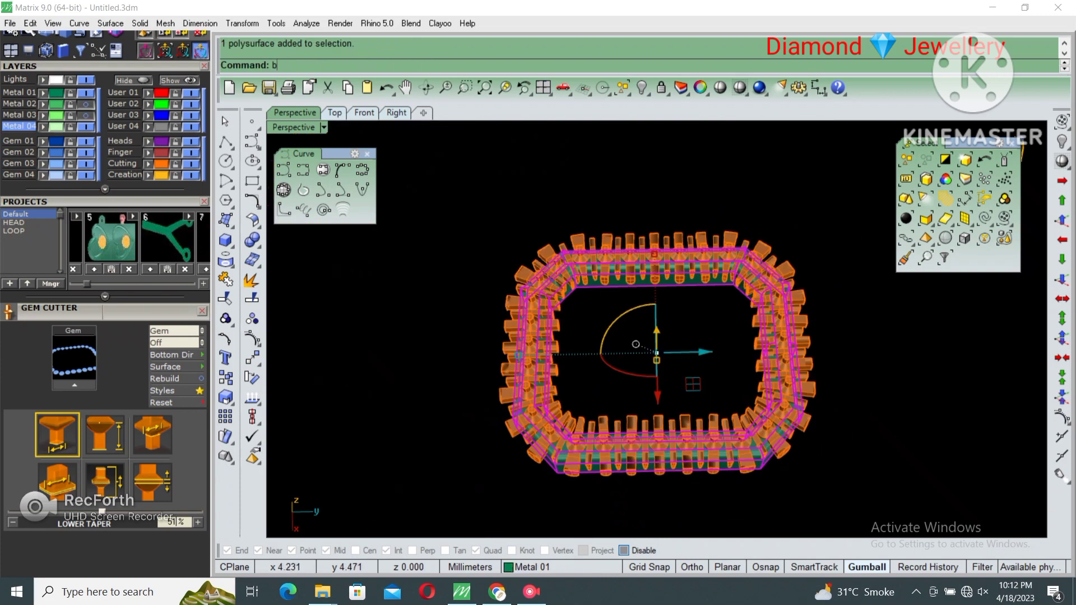
{"action": "left_click", "coordinate": [252, 239]}
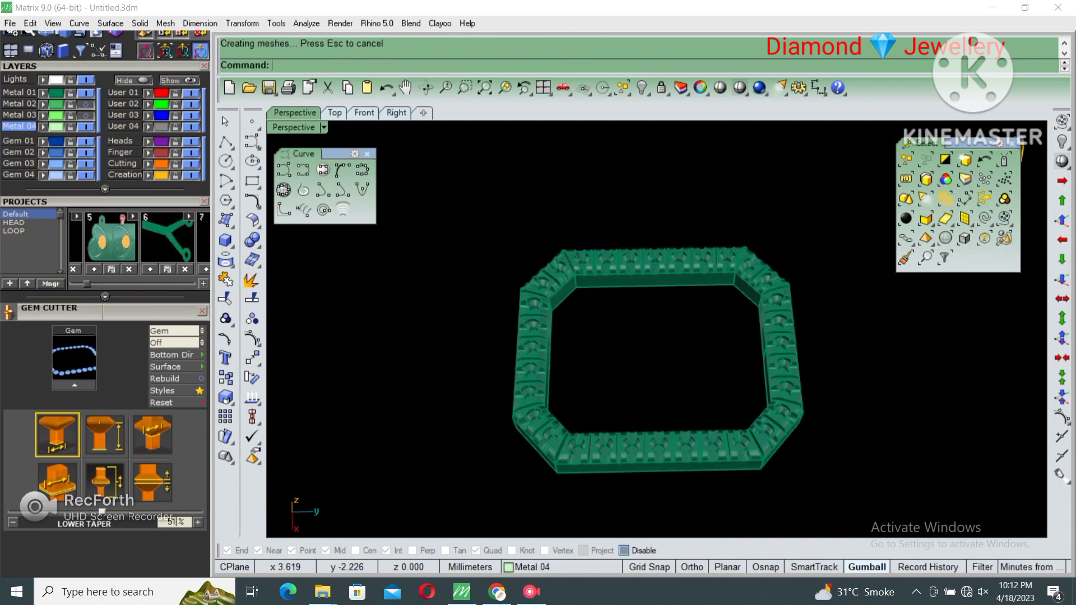
- Subtract the cutters from the halo frame with BooleanDifference to carve the stone seats
{"action": "key", "text": "ctrl+shift+h"}
{"action": "scroll", "coordinate": [728, 437], "scroll_direction": "up", "scroll_amount": 5}
{"action": "scroll", "coordinate": [728, 437], "scroll_direction": "up", "scroll_amount": 3}
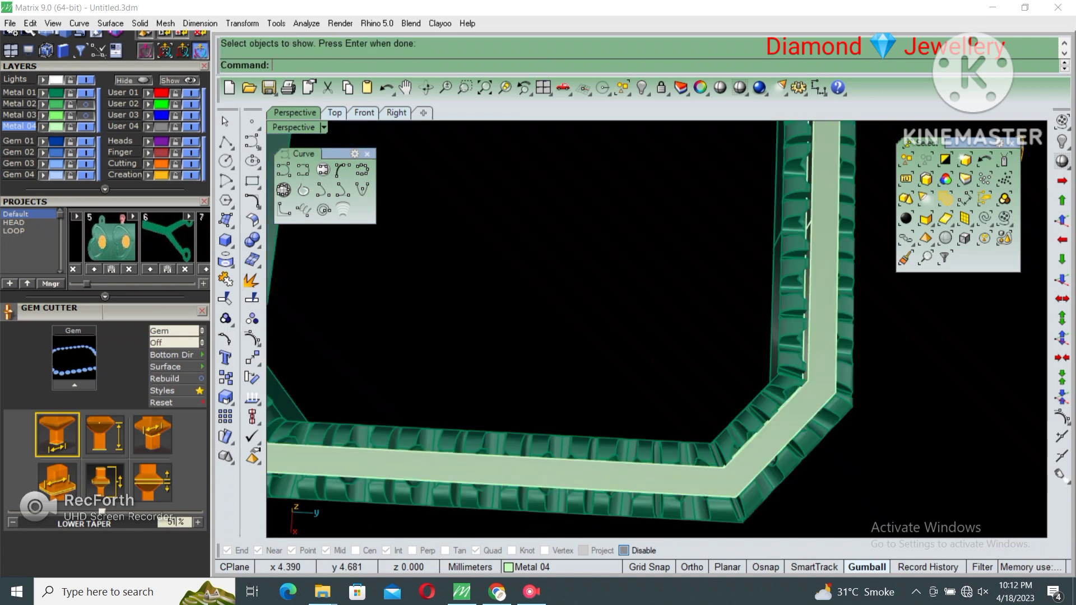
{"action": "left_click", "coordinate": [552, 258]}
{"action": "key", "text": "Return"}
{"action": "type", "text": "b"}
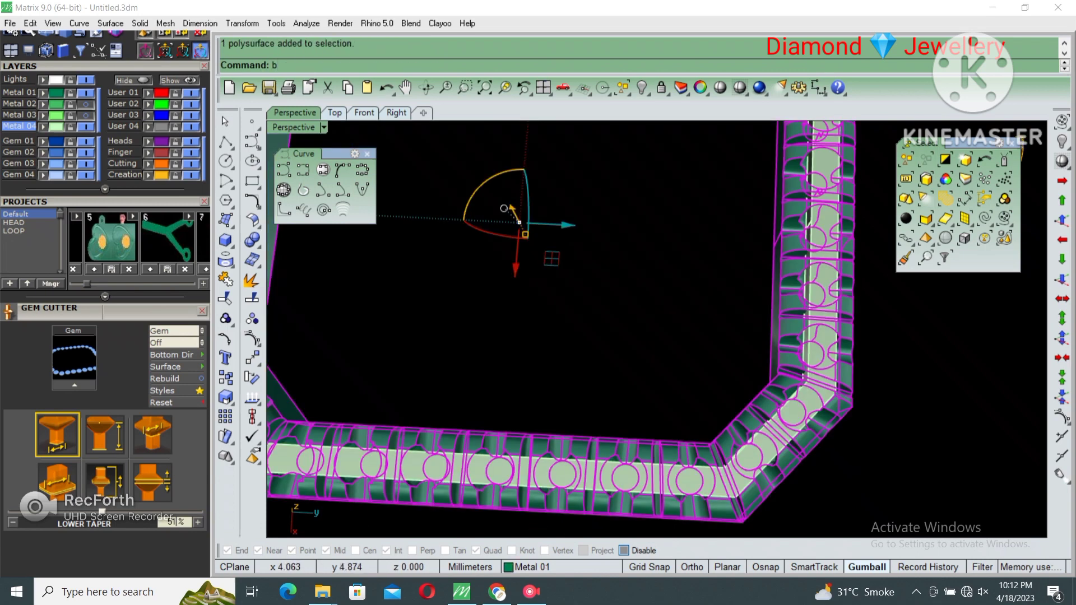
{"action": "key", "text": "Return"}
{"action": "key", "text": "Return"}
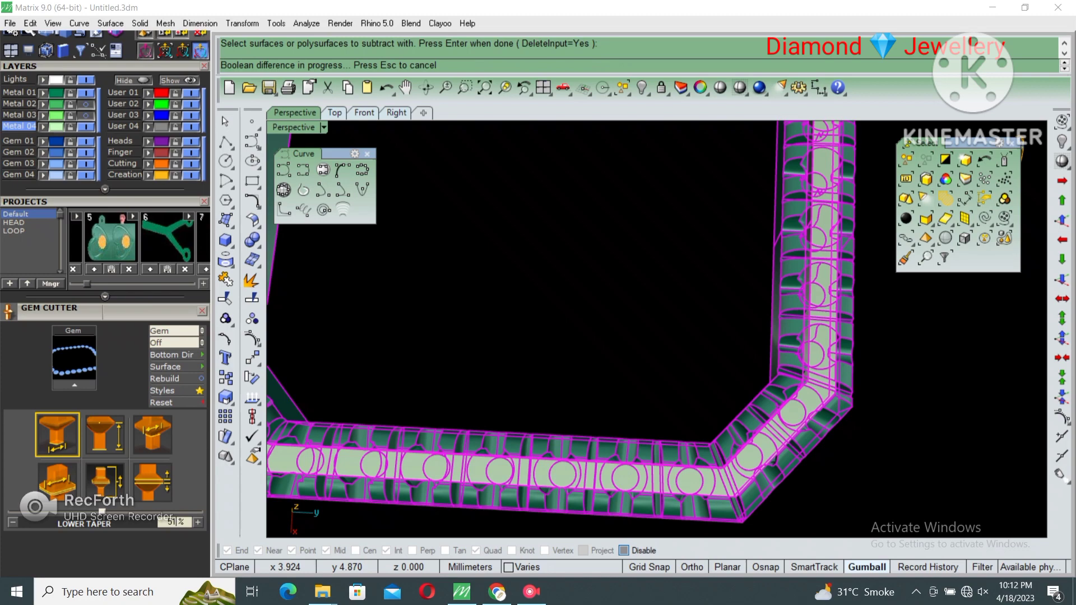
{"action": "scroll", "coordinate": [656, 325], "scroll_direction": "down", "scroll_amount": 5}
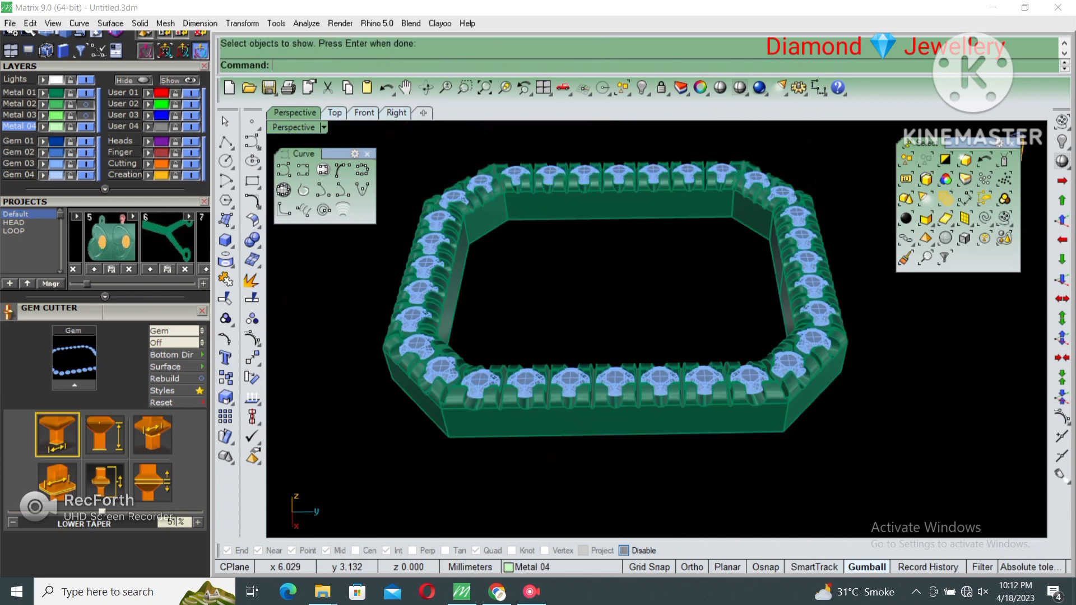
{"action": "scroll", "coordinate": [616, 297], "scroll_direction": "down", "scroll_amount": 5}
- Reveal the hidden objects and lift the whole halo head straight up
{"action": "key", "text": "ctrl+a"}
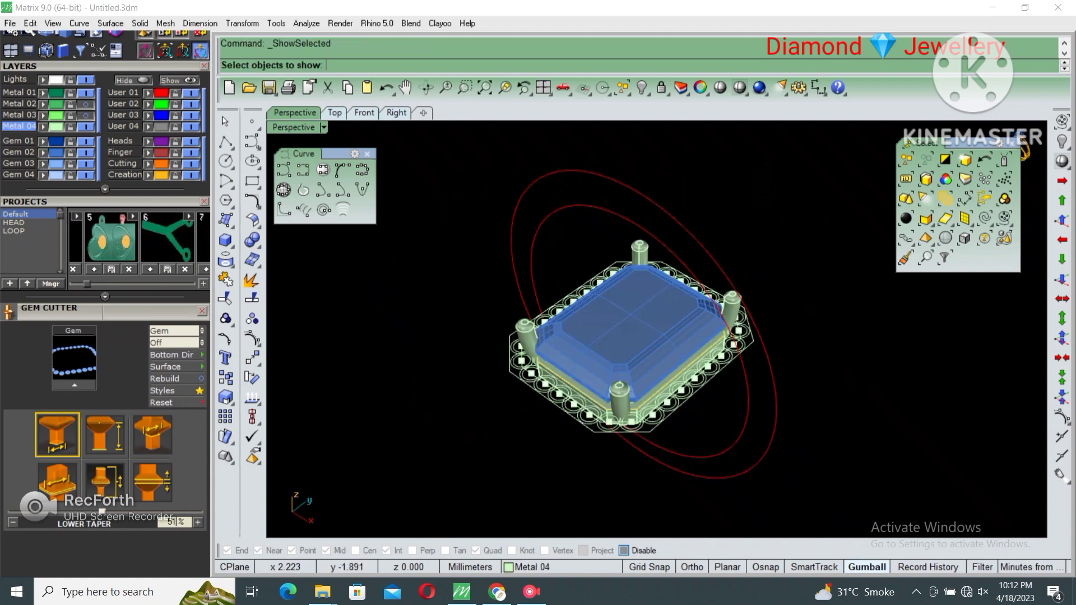
{"action": "key", "text": "Return"}
{"action": "key", "text": "Escape"}
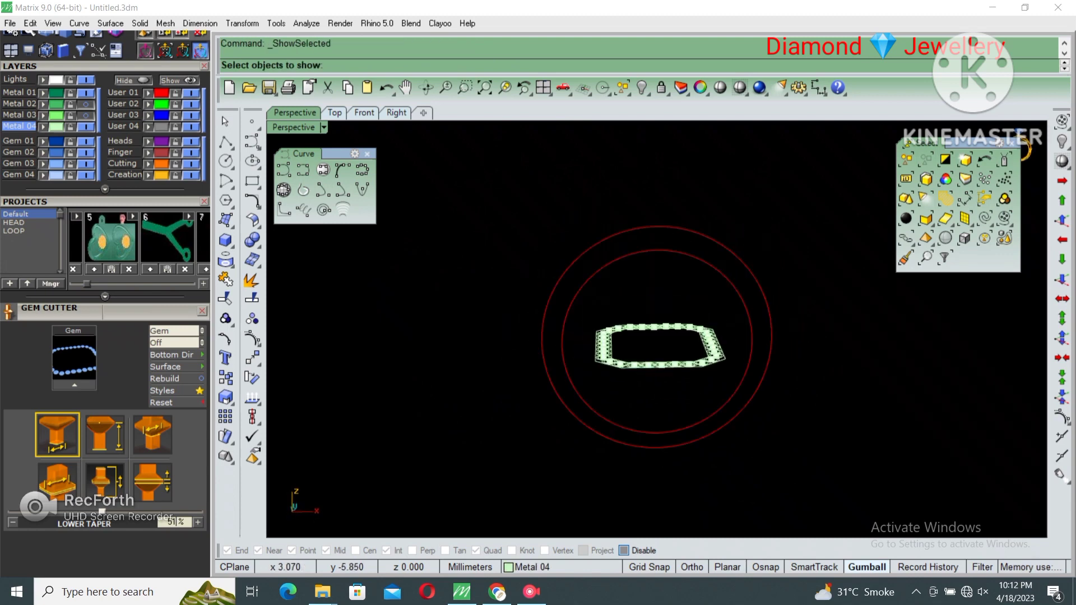
{"action": "key", "text": "Return"}
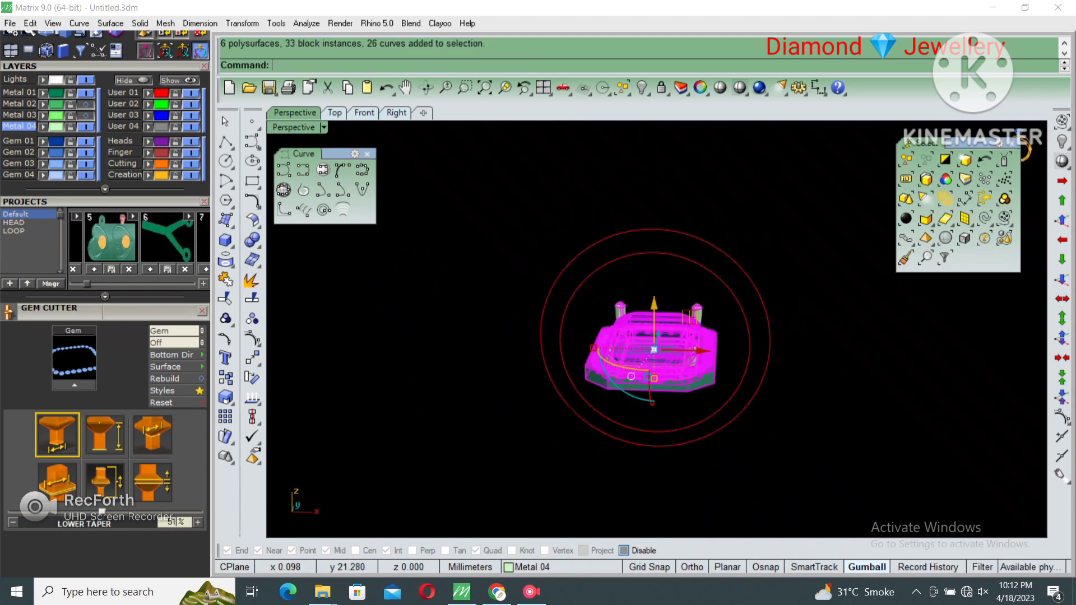
{"action": "left_click_drag", "start_coordinate": [654, 306], "coordinate": [654, 171]}
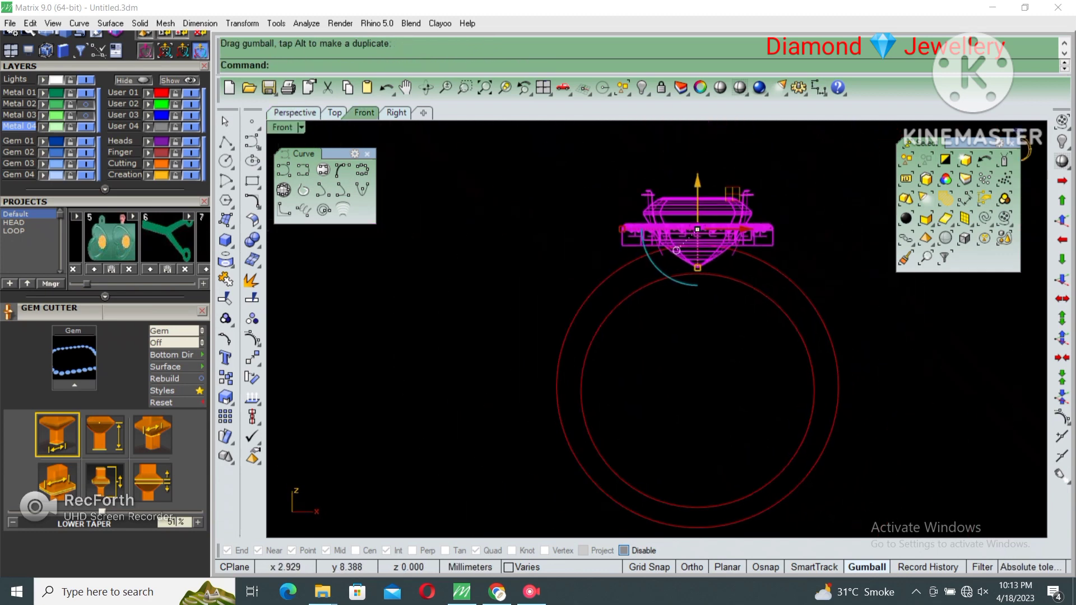
{"action": "scroll", "coordinate": [677, 250], "scroll_direction": "up", "scroll_amount": 2}
{"action": "left_click", "coordinate": [740, 306]}
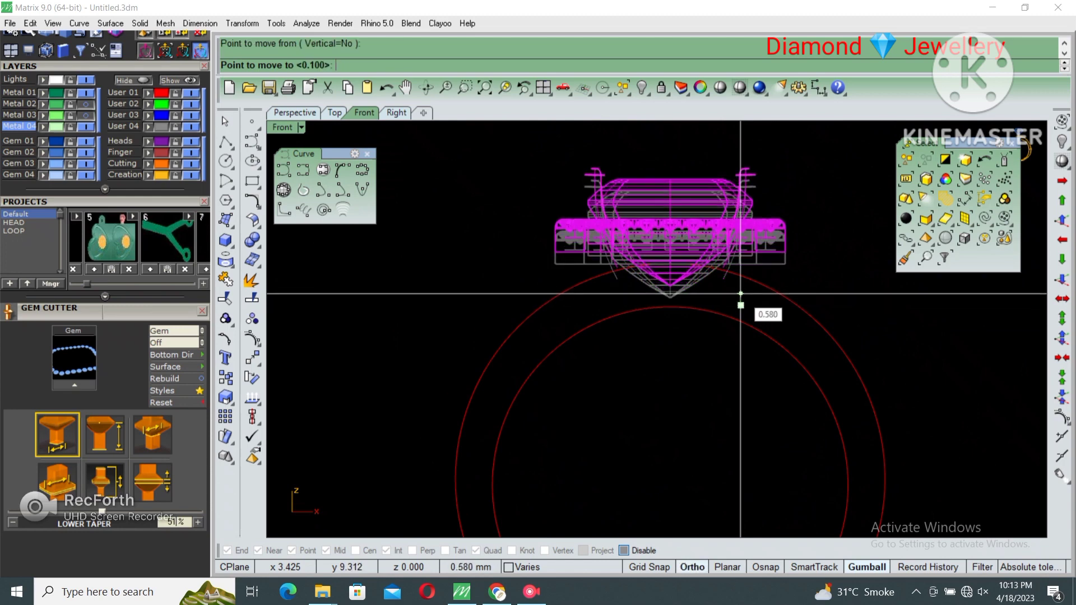
{"action": "left_click", "coordinate": [740, 293]}
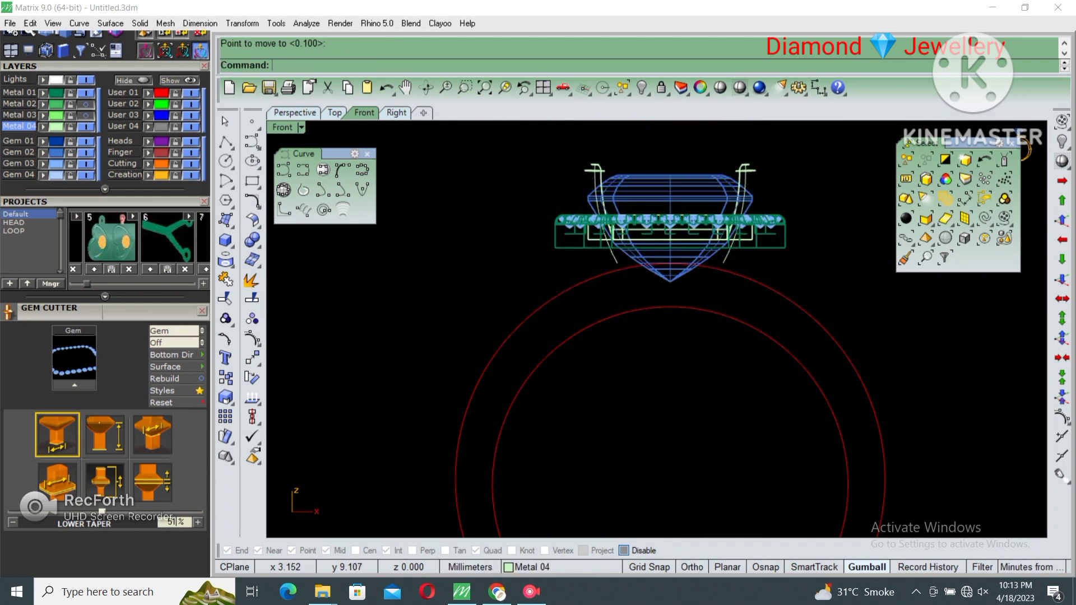
- Offset the inner ring circle outward by a distance of 1
{"action": "left_click", "coordinate": [707, 307]}
{"action": "type", "text": "offset"}
{"action": "key", "text": "Return"}
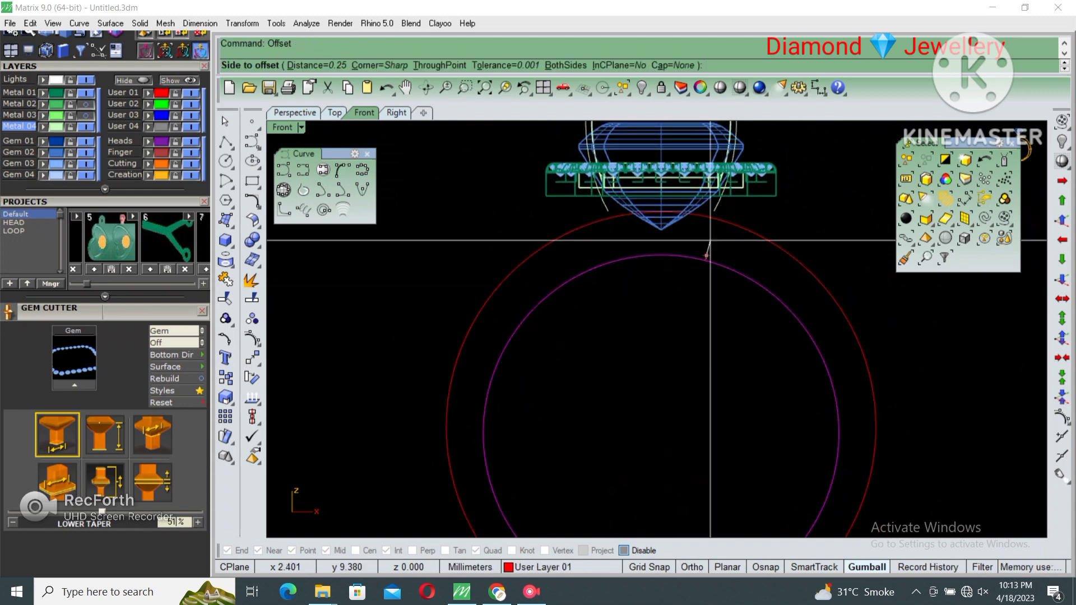
{"action": "type", "text": "1.2"}
{"action": "key", "text": "Return"}
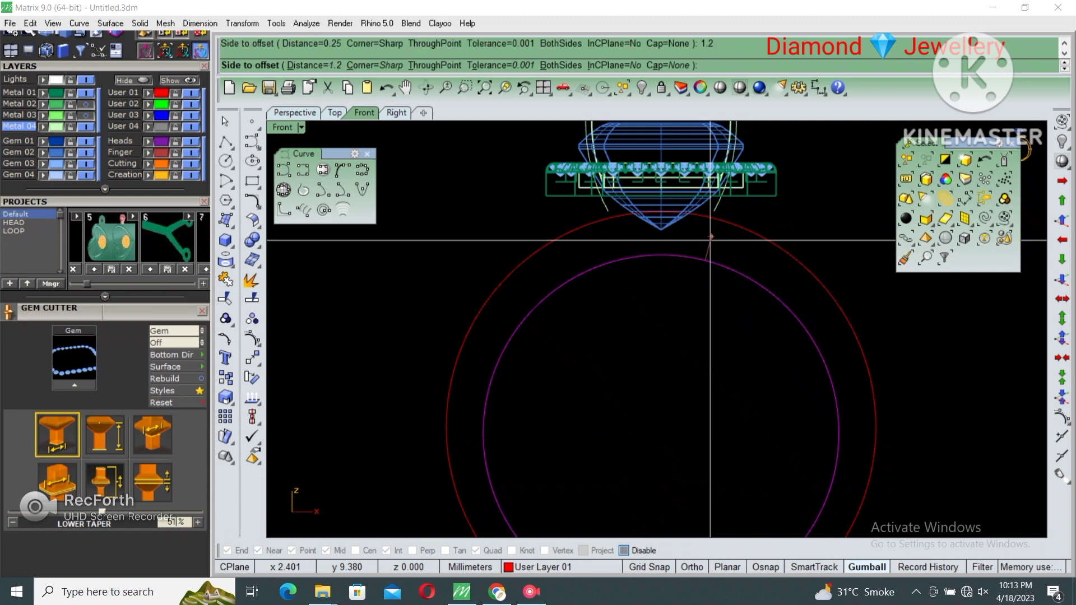
{"action": "type", "text": "1"}
{"action": "key", "text": "Return"}
{"action": "left_click", "coordinate": [710, 241]}
- Move all the halo head parts down onto the new offset ring circle
{"action": "right_click_drag", "start_coordinate": [710, 240], "coordinate": [710, 332]}
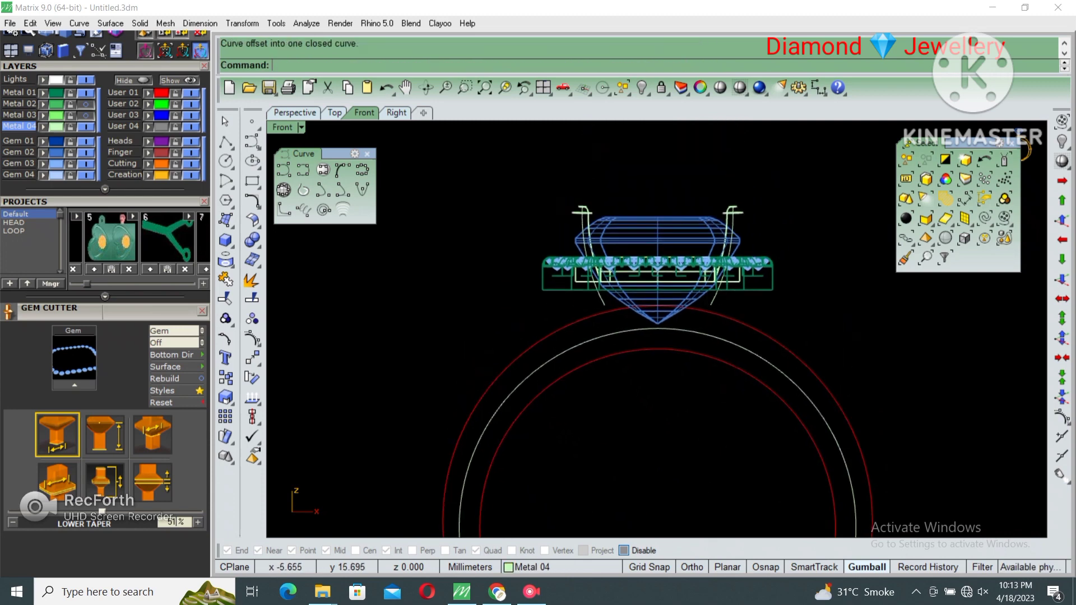
{"action": "left_click_drag", "start_coordinate": [495, 177], "coordinate": [781, 331]}
{"action": "type", "text": "m"}
{"action": "key", "text": "Return"}
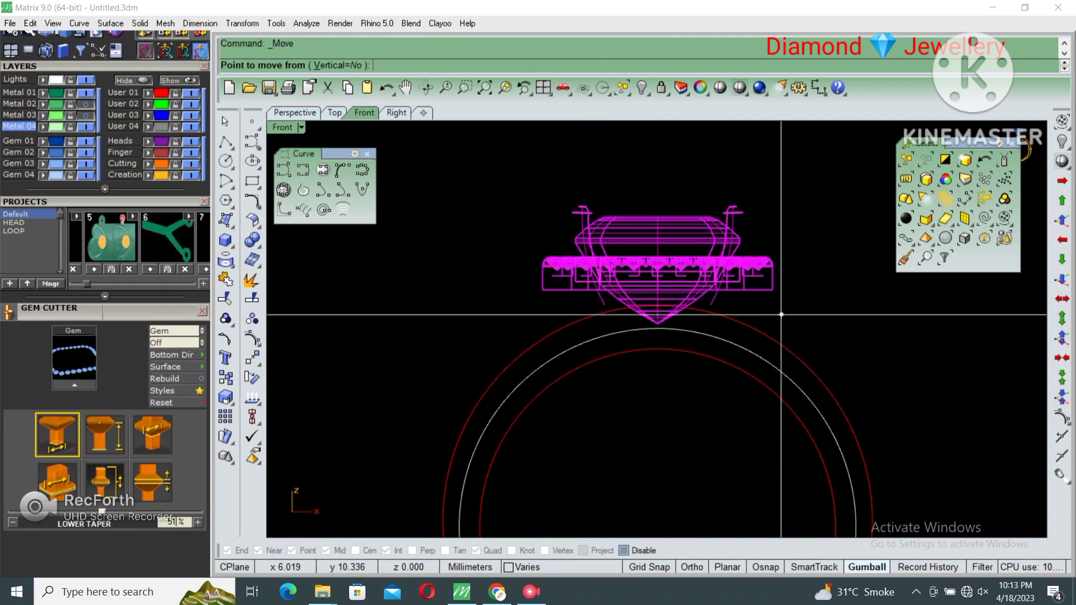
{"action": "left_click", "coordinate": [781, 315]}
{"action": "left_click", "coordinate": [781, 303]}
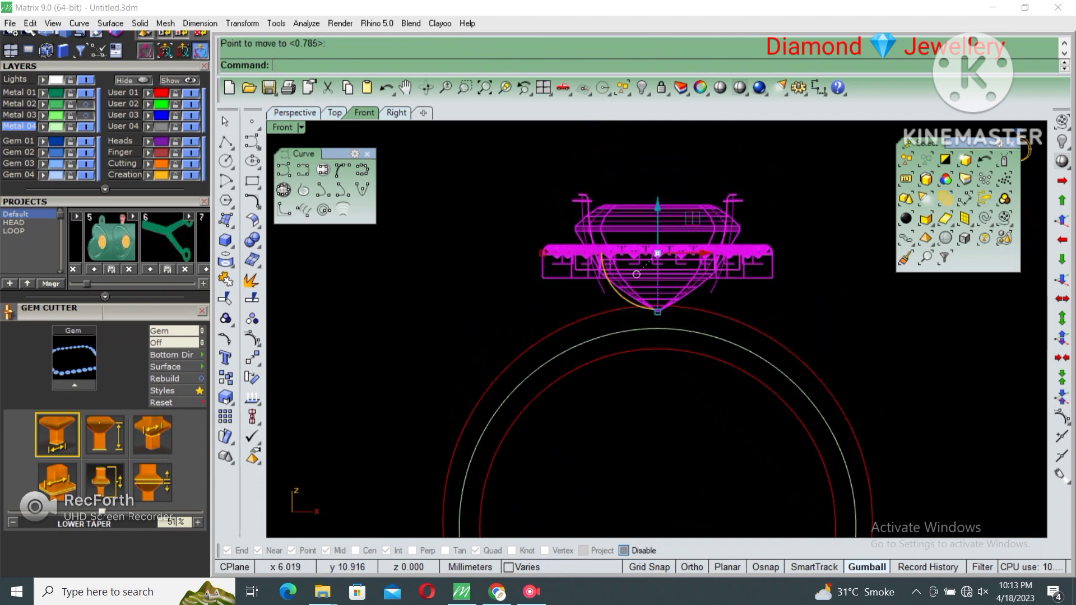
{"action": "scroll", "coordinate": [781, 303], "scroll_direction": "down", "scroll_amount": 2}
- Draw an interpolated shank curve from the ring bottom up the right side to the halo frame
{"action": "left_click", "coordinate": [687, 250]}
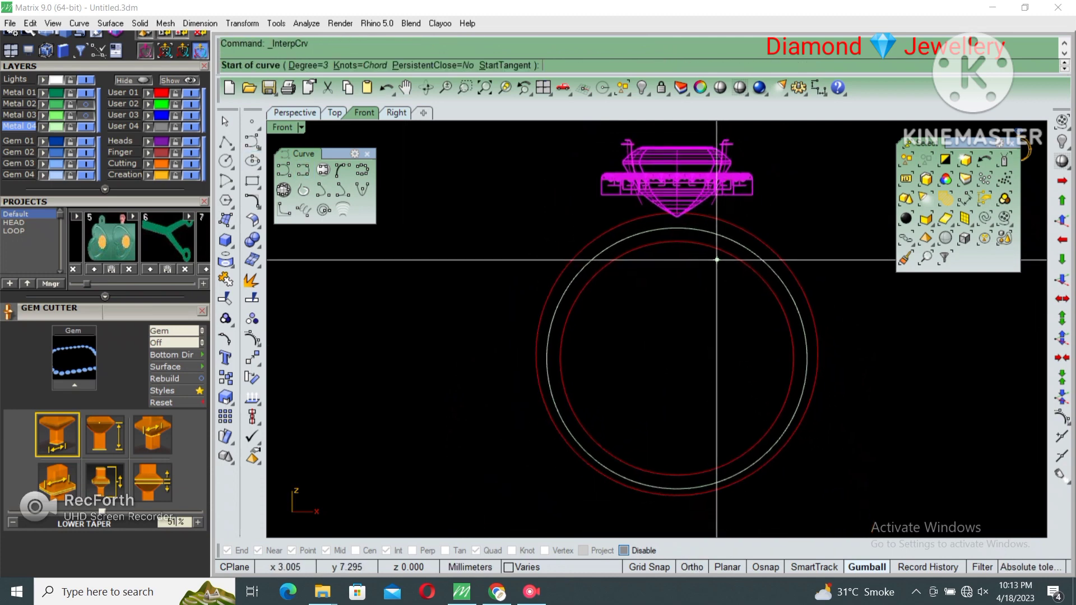
{"action": "left_click", "coordinate": [677, 496]}
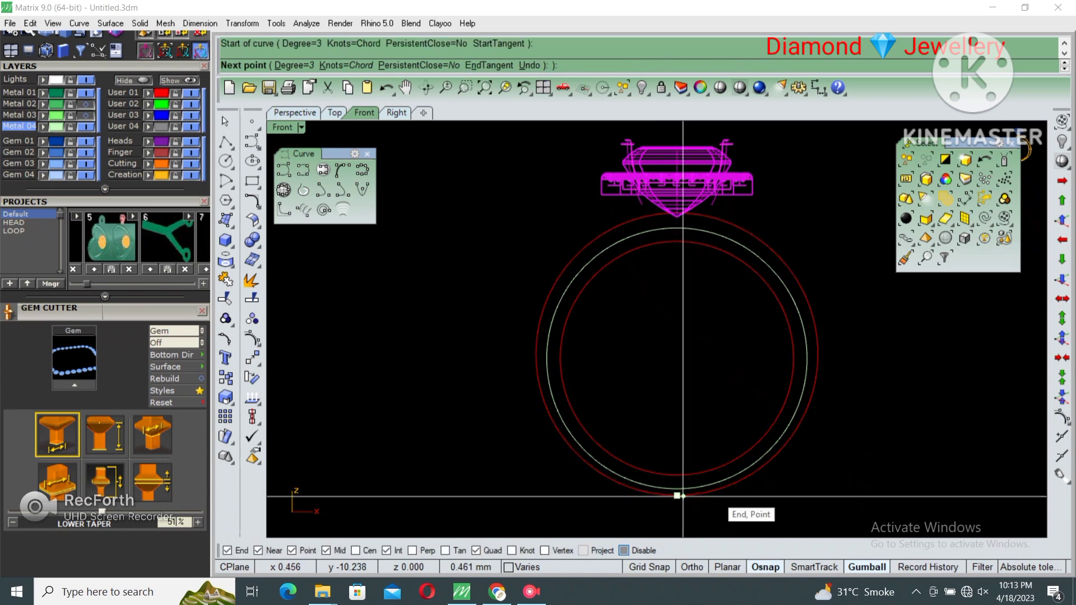
{"action": "left_click", "coordinate": [721, 489]}
{"action": "left_click", "coordinate": [769, 461]}
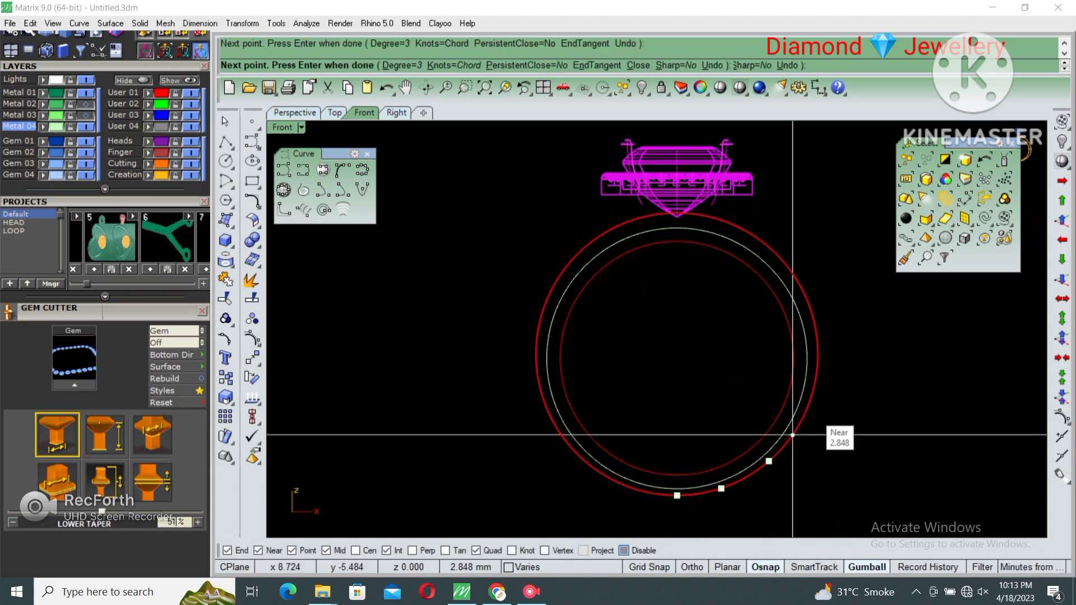
{"action": "left_click", "coordinate": [808, 408]}
{"action": "left_click", "coordinate": [817, 342]}
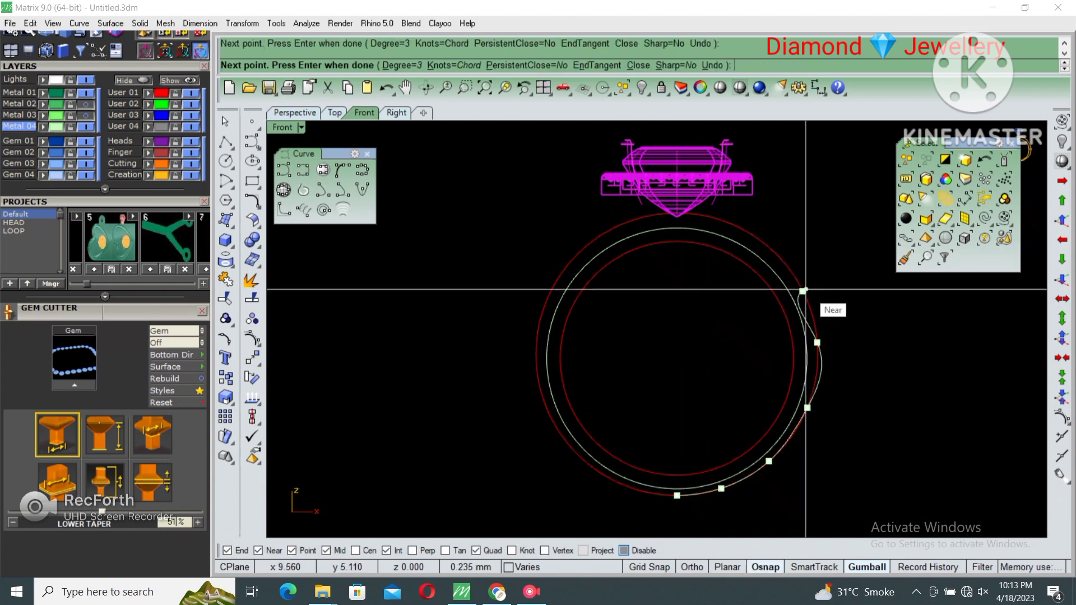
{"action": "left_click", "coordinate": [802, 291]}
{"action": "scroll", "coordinate": [769, 239], "scroll_direction": "up", "scroll_amount": 1}
{"action": "scroll", "coordinate": [769, 238], "scroll_direction": "up", "scroll_amount": 1}
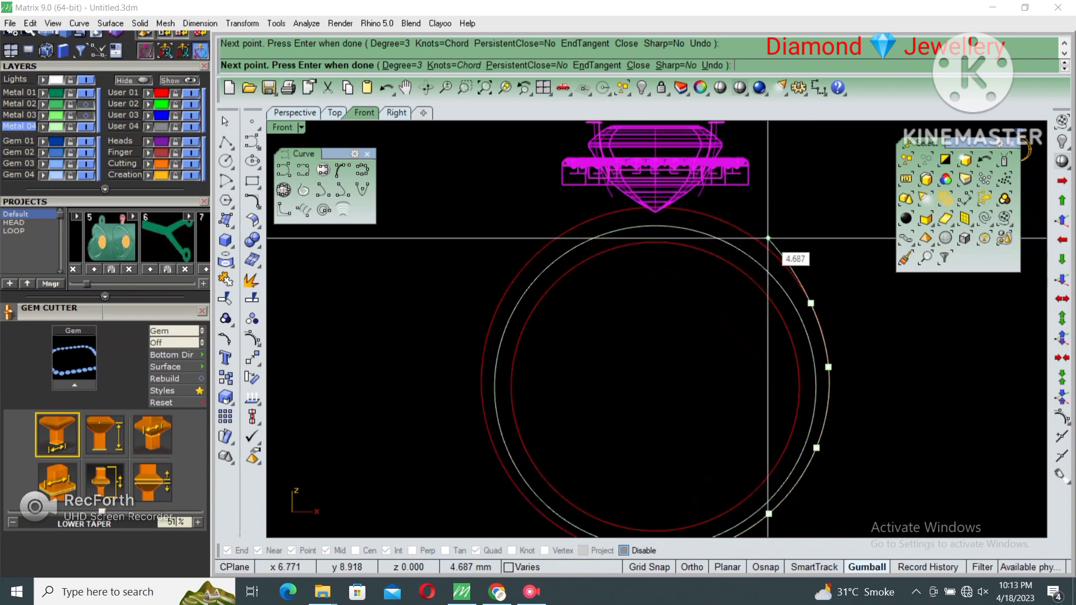
{"action": "left_click", "coordinate": [772, 245]}
{"action": "left_click", "coordinate": [749, 208]}
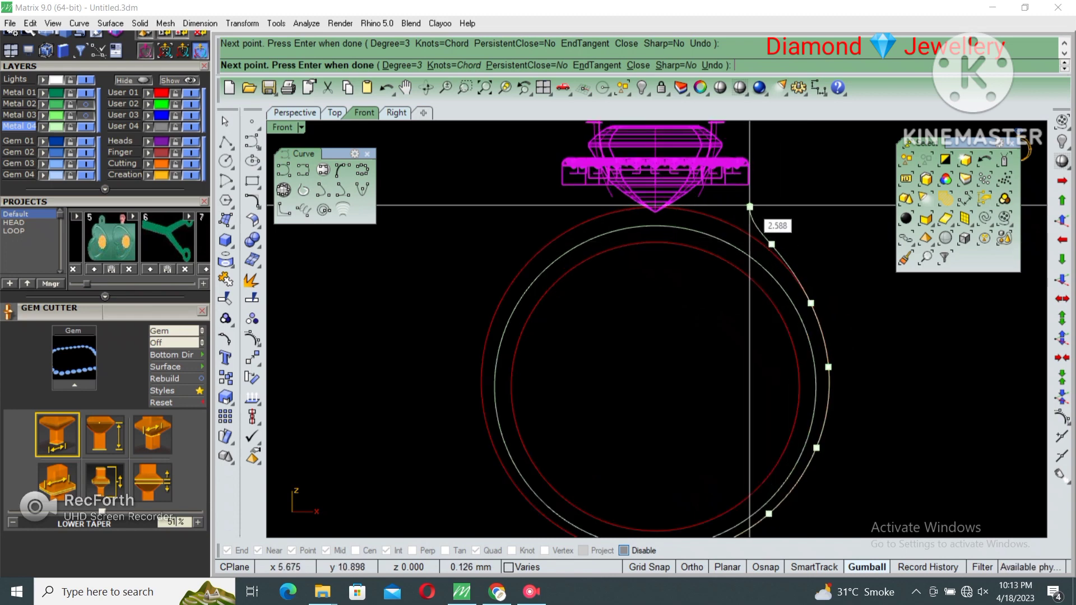
{"action": "left_click", "coordinate": [744, 175]}
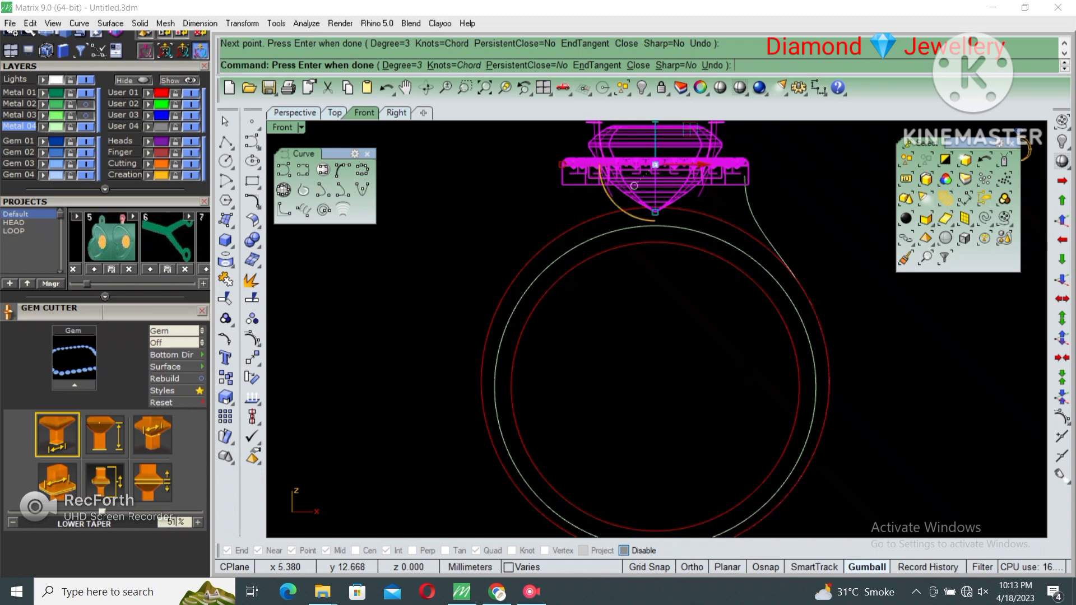
{"action": "key", "text": "Return"}
- Turn on the curve's control points and start moving its three upper points
{"action": "left_click", "coordinate": [690, 344]}
{"action": "scroll", "coordinate": [727, 351], "scroll_direction": "up", "scroll_amount": 1}
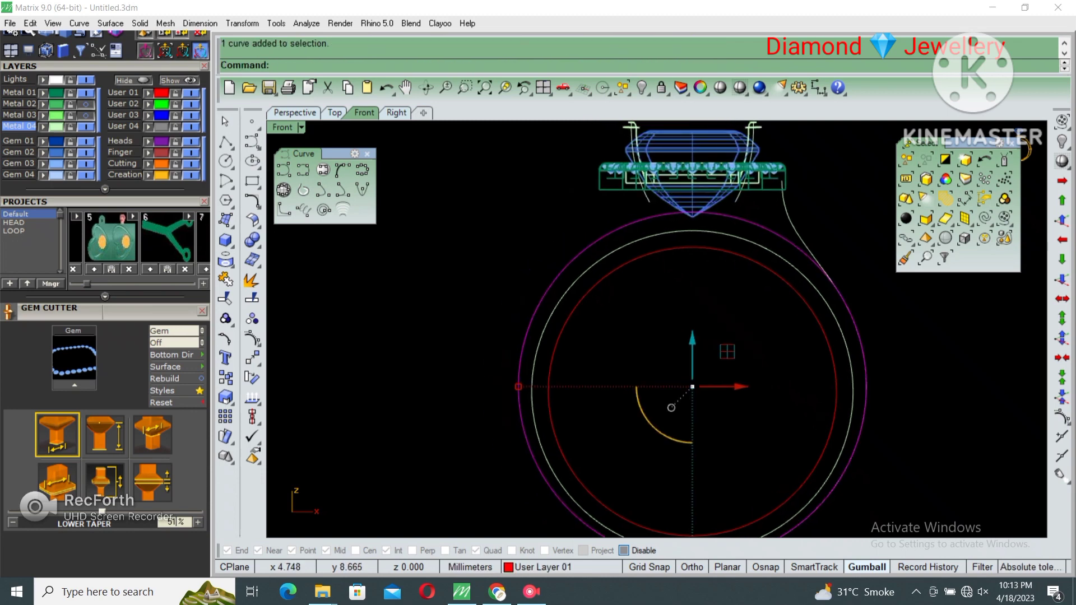
{"action": "key", "text": "Escape"}
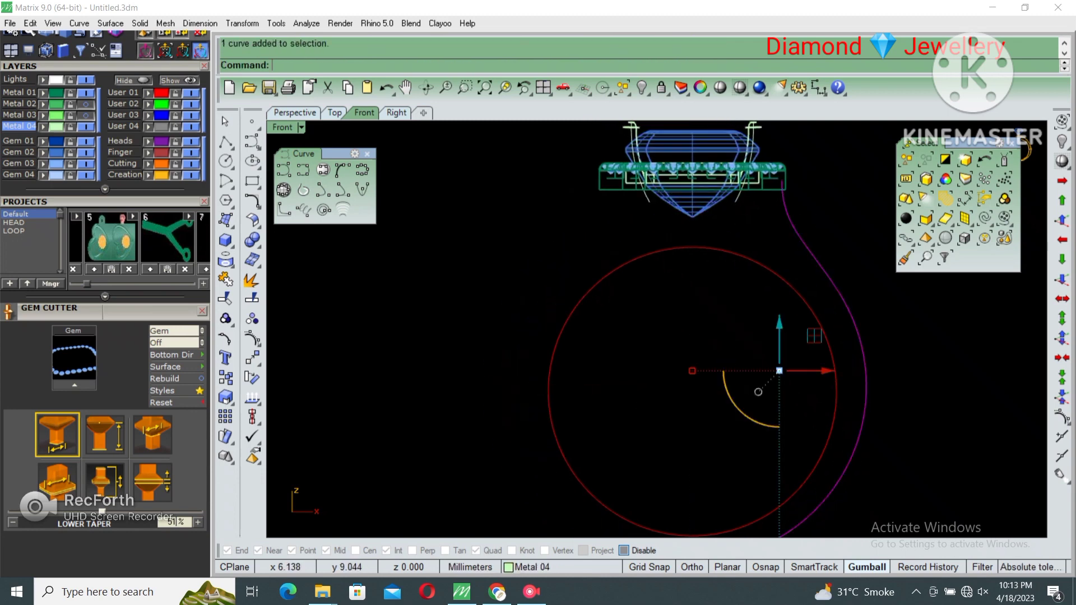
{"action": "scroll", "coordinate": [779, 370], "scroll_direction": "up", "scroll_amount": 2}
{"action": "key", "text": "F10"}
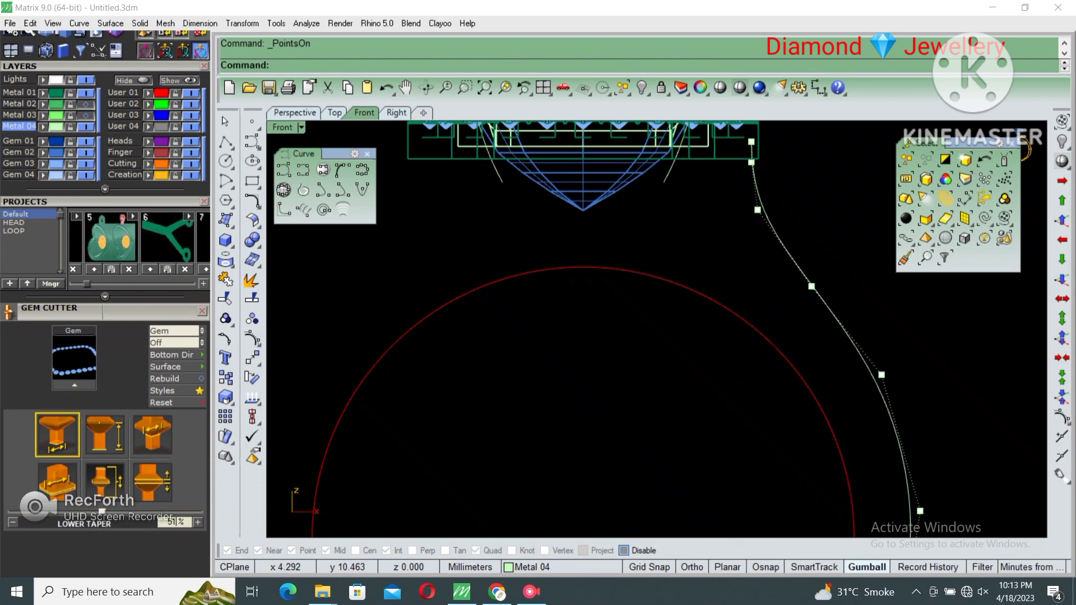
{"action": "left_click_drag", "start_coordinate": [726, 147], "coordinate": [793, 253]}
{"action": "scroll", "coordinate": [757, 224], "scroll_direction": "up", "scroll_amount": 2}
{"action": "left_click", "coordinate": [723, 209]}
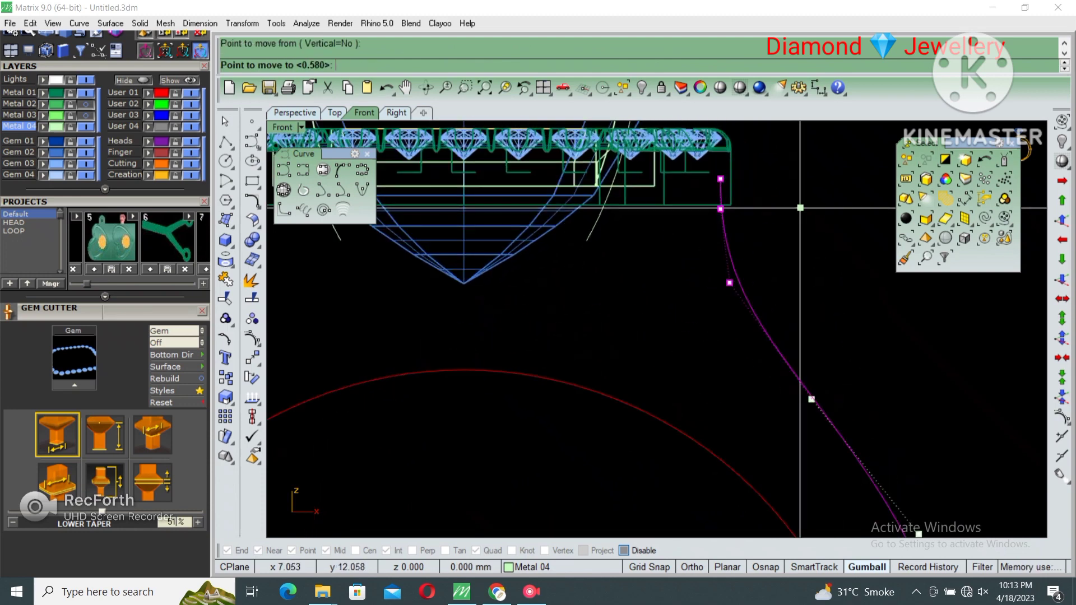
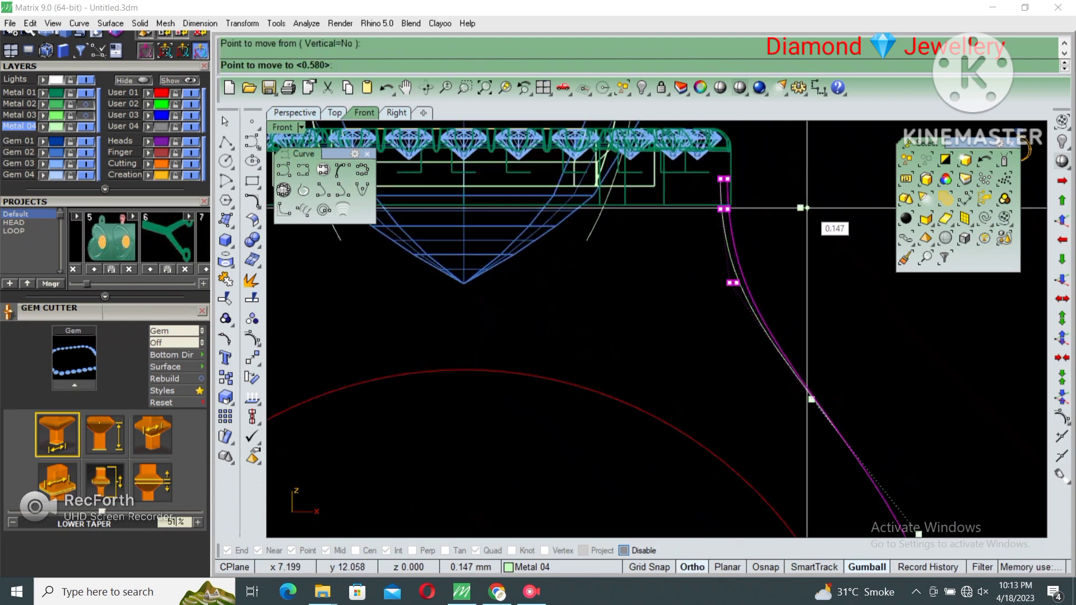
- Offset the side curve 1.5 inward as a temporary guide
{"action": "left_click", "coordinate": [807, 208]}
{"action": "scroll", "coordinate": [774, 196], "scroll_direction": "down", "scroll_amount": 1}
{"action": "left_click", "coordinate": [763, 289]}
{"action": "scroll", "coordinate": [767, 283], "scroll_direction": "down", "scroll_amount": 2}
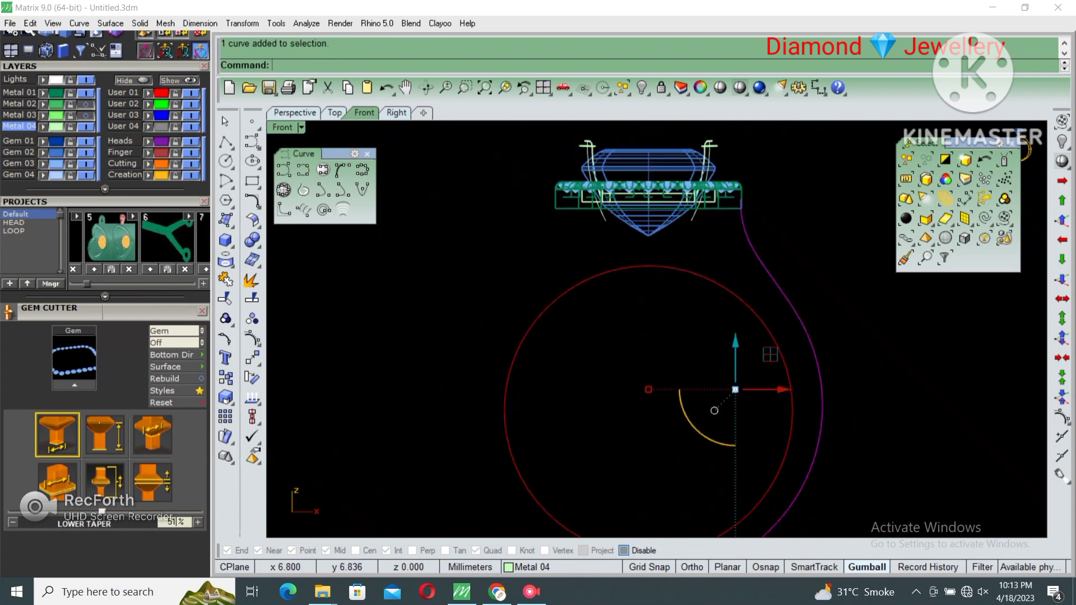
{"action": "scroll", "coordinate": [759, 278], "scroll_direction": "up", "scroll_amount": 1}
{"action": "type", "text": "offset"}
{"action": "key", "text": "Return"}
{"action": "type", "text": "1.5"}
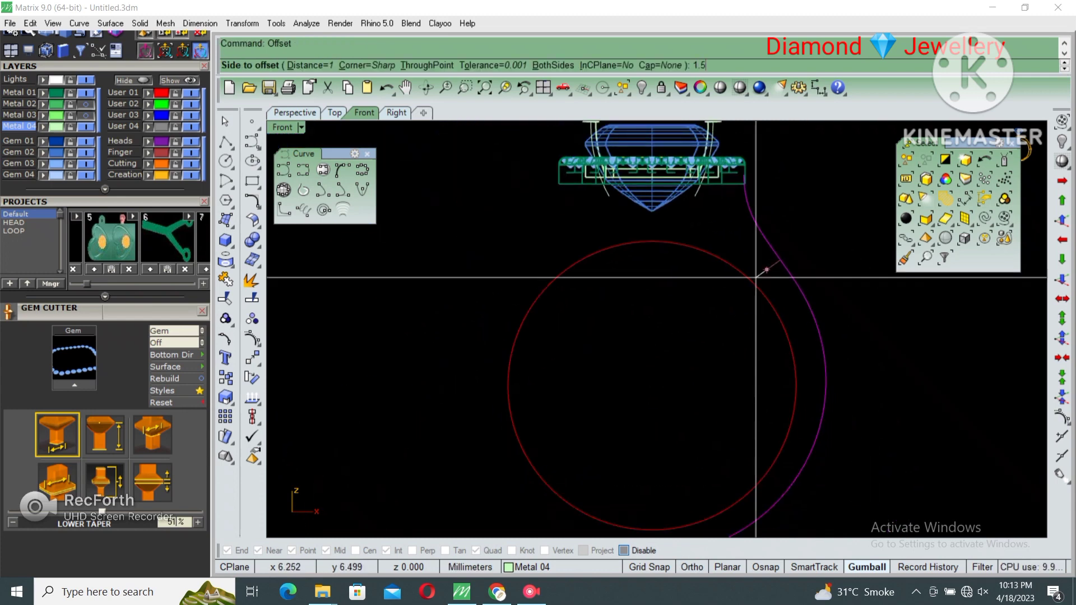
{"action": "key", "text": "Return"}
{"action": "left_click", "coordinate": [718, 386]}
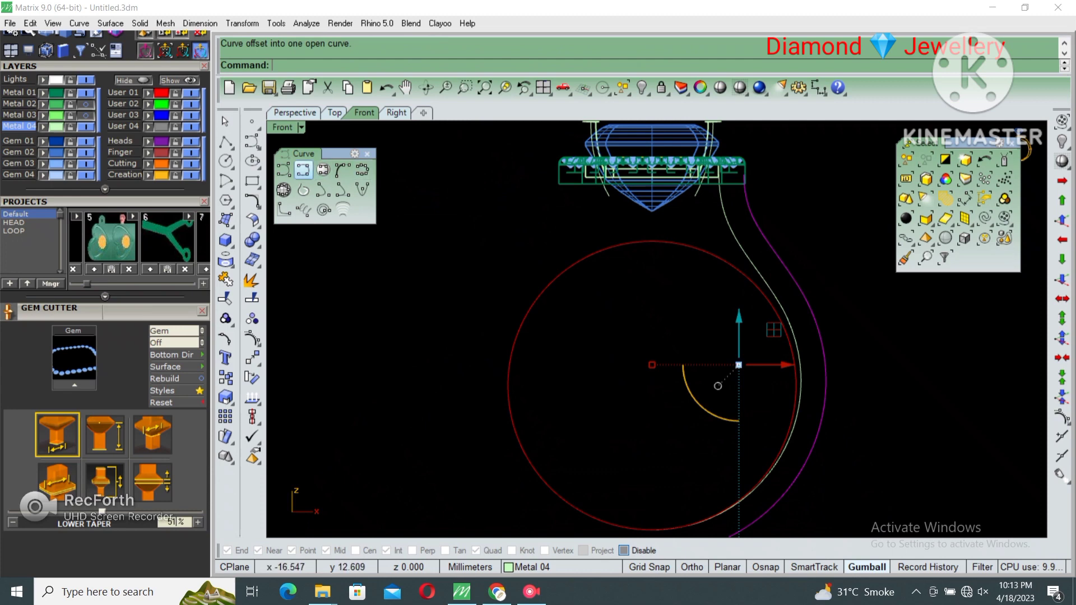
- Start a new curve at the ring circle's bottom, following the circle up its right side
{"action": "type", "text": "curve"}
{"action": "key", "text": "Return"}
{"action": "right_click_drag", "start_coordinate": [717, 386], "coordinate": [702, 328]}
{"action": "left_click", "coordinate": [636, 471]}
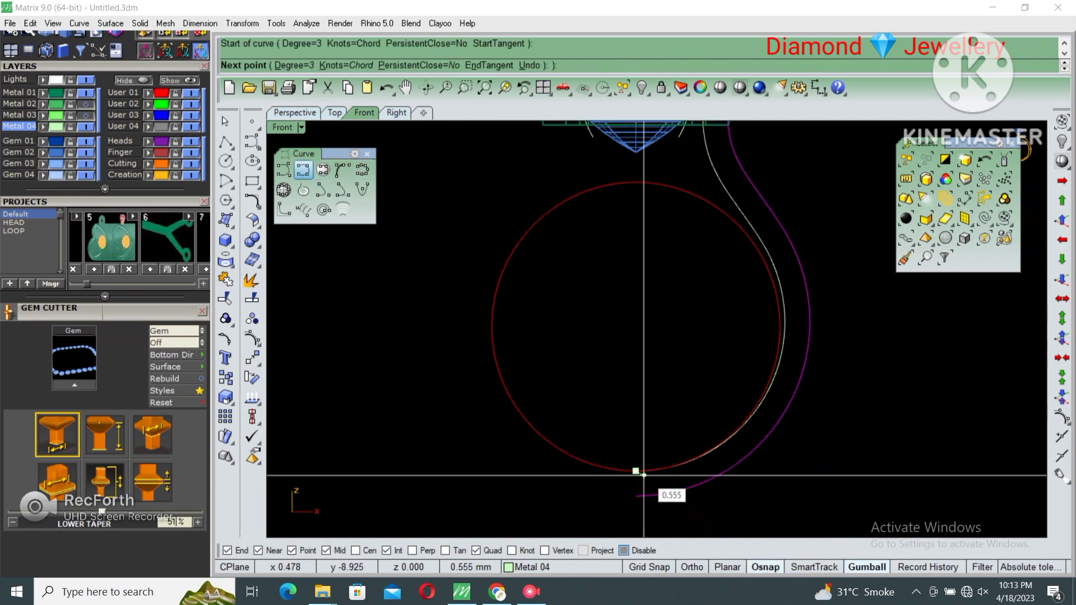
{"action": "left_click", "coordinate": [689, 461]}
{"action": "left_click", "coordinate": [741, 425]}
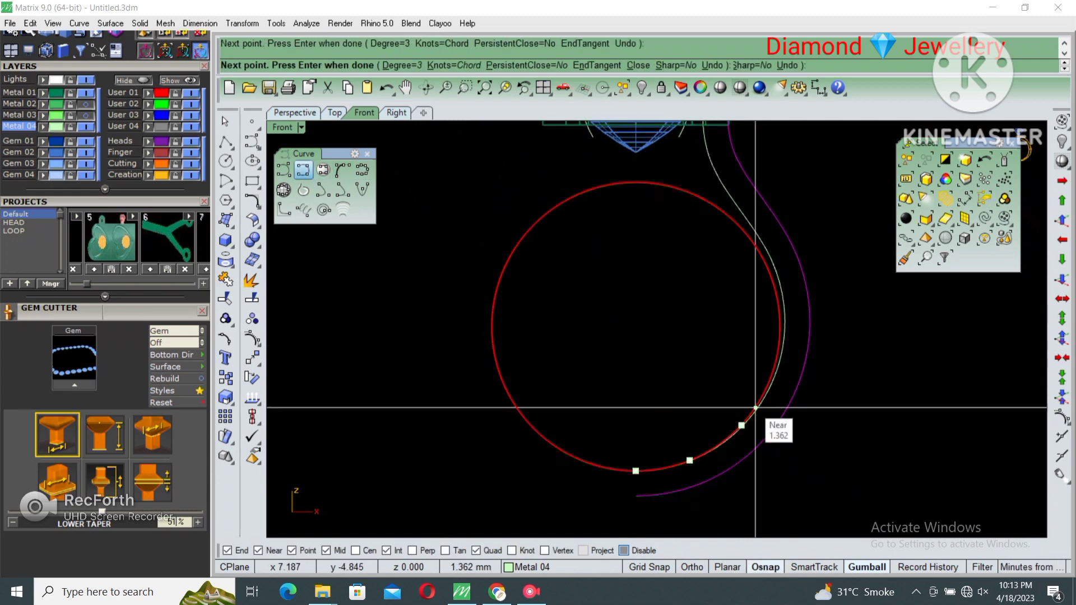
{"action": "left_click", "coordinate": [776, 362]}
- Continue the curve along the offset guide up to the gem setting, then delete the guide
{"action": "left_click", "coordinate": [778, 308]}
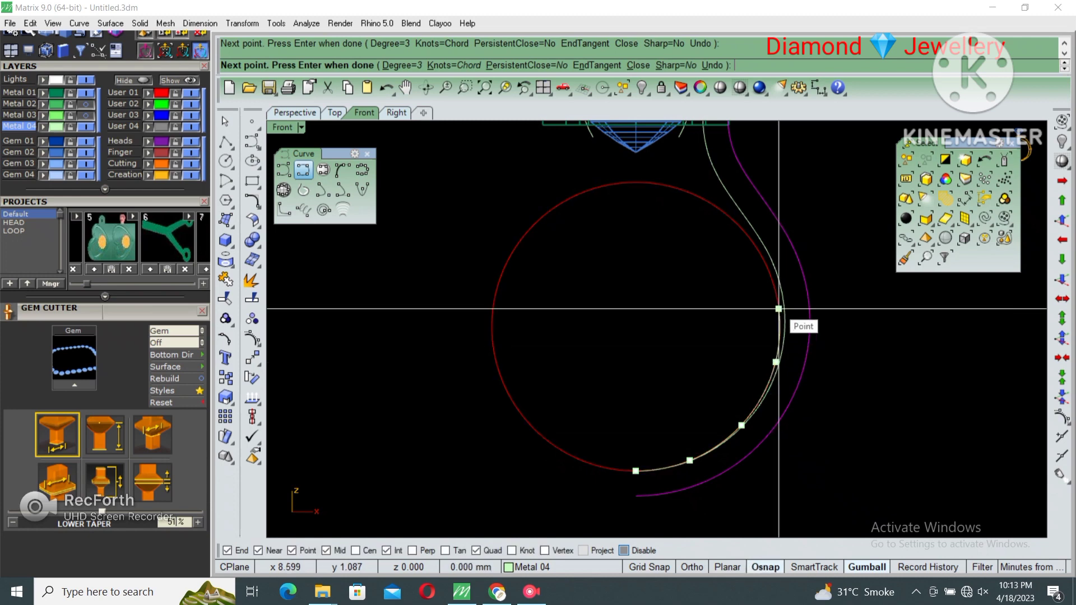
{"action": "left_click", "coordinate": [764, 261]}
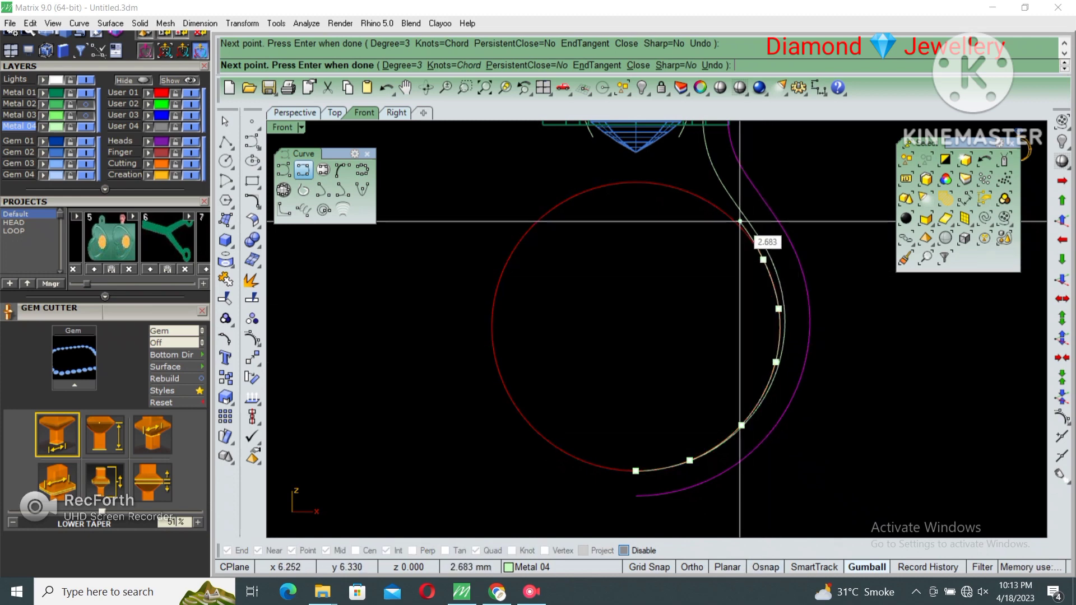
{"action": "scroll", "coordinate": [728, 258], "scroll_direction": "up", "scroll_amount": 2}
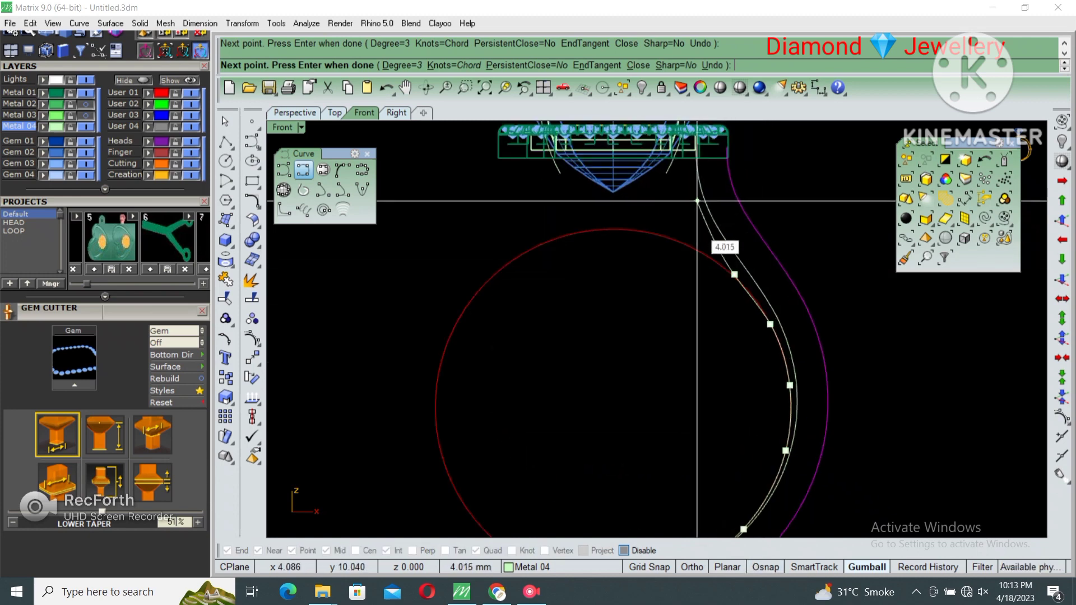
{"action": "key", "text": "Up"}
{"action": "left_click", "coordinate": [705, 230]}
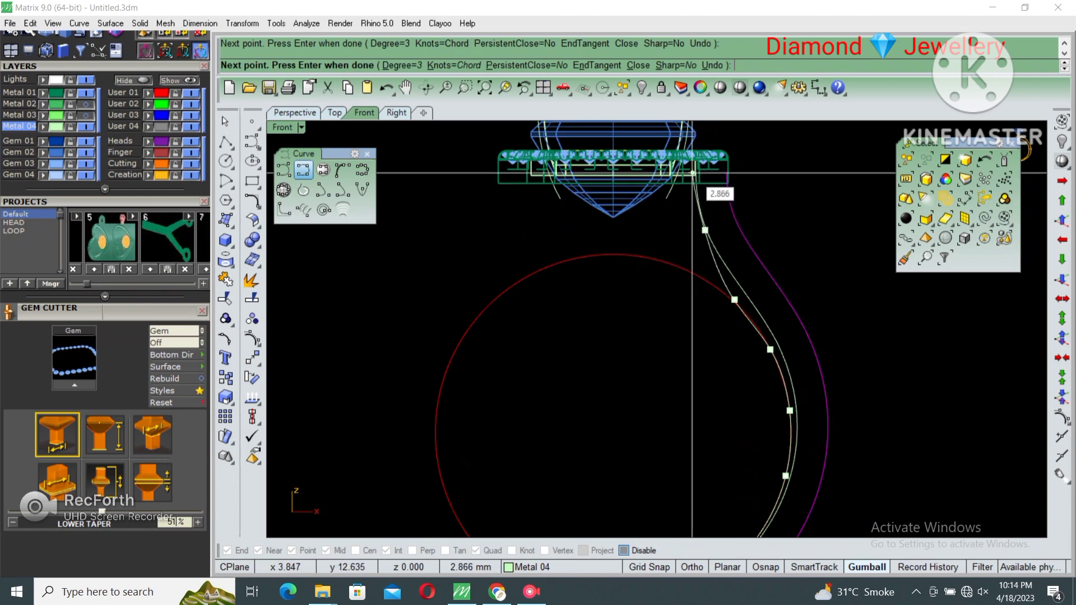
{"action": "left_click", "coordinate": [701, 168]}
{"action": "key", "text": "Return"}
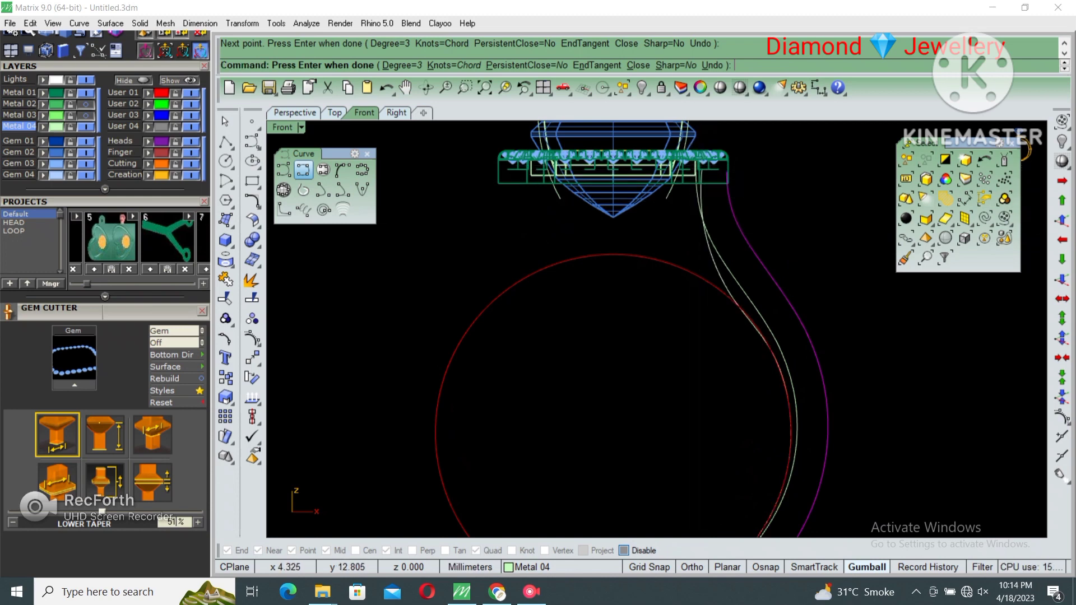
{"action": "key", "text": "Delete"}
- Select the new shank curve and reveal the previously hidden curve with ShowSelected
{"action": "left_click", "coordinate": [756, 371]}
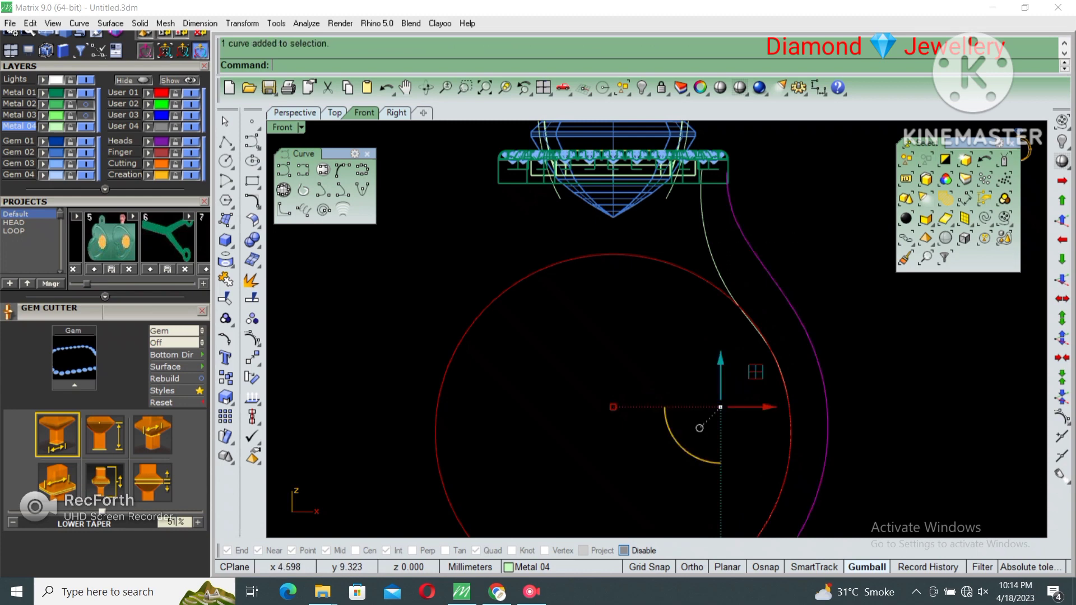
{"action": "scroll", "coordinate": [754, 348], "scroll_direction": "down", "scroll_amount": 3}
{"action": "type", "text": "s"}
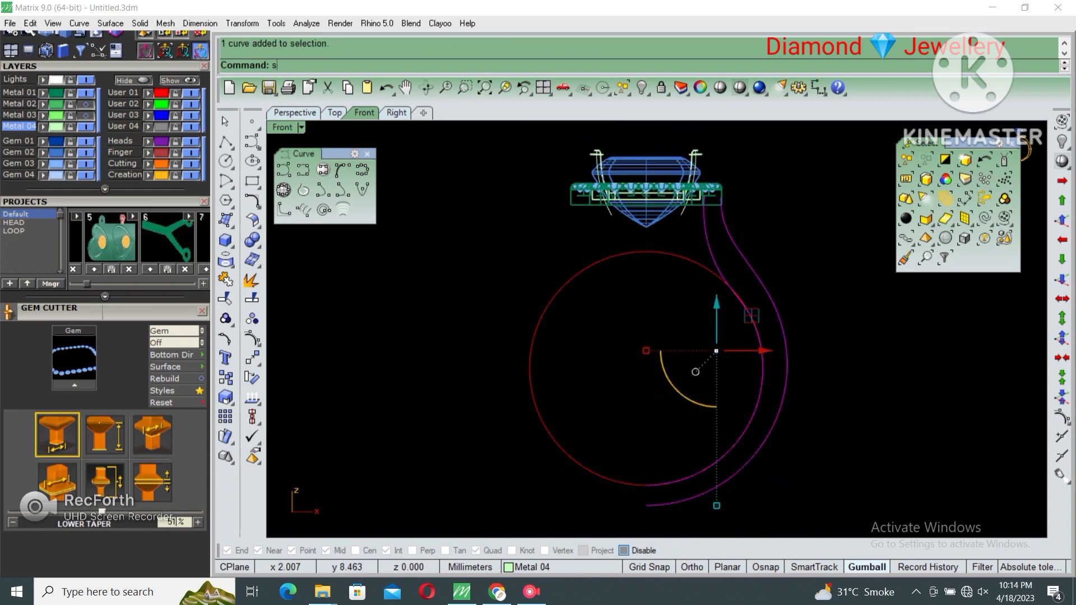
{"action": "type", "text": "howselected"}
{"action": "key", "text": "Return"}
{"action": "left_click", "coordinate": [751, 315]}
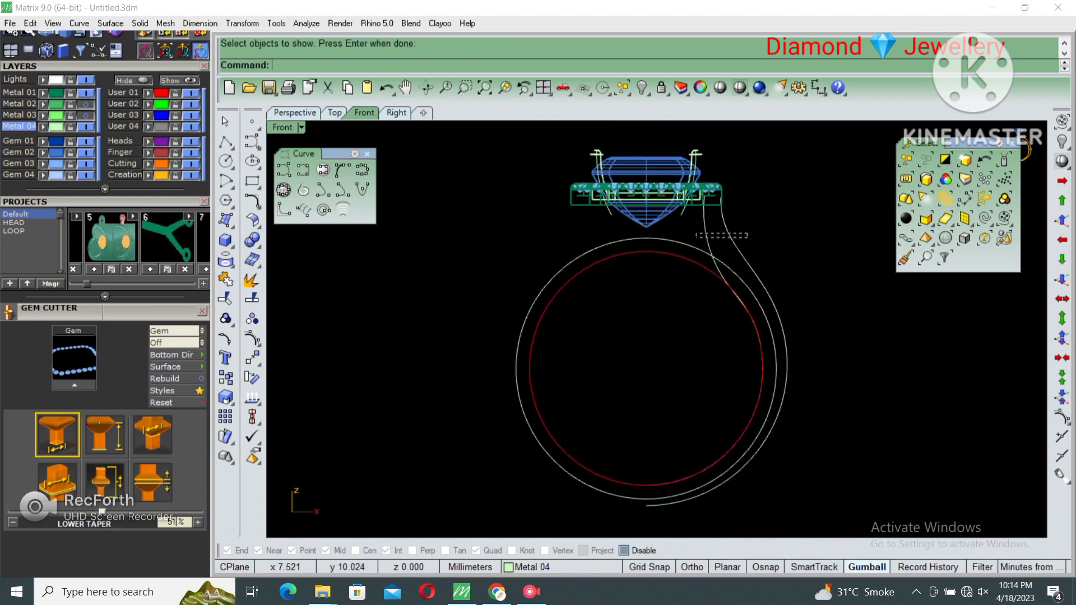
{"action": "key", "text": "Return"}
- Mirror the shank curves about the vertical axis through 0, keeping the originals
{"action": "type", "text": "mirror"}
{"action": "key", "text": "Return"}
{"action": "type", "text": "0"}
{"action": "key", "text": "Return"}
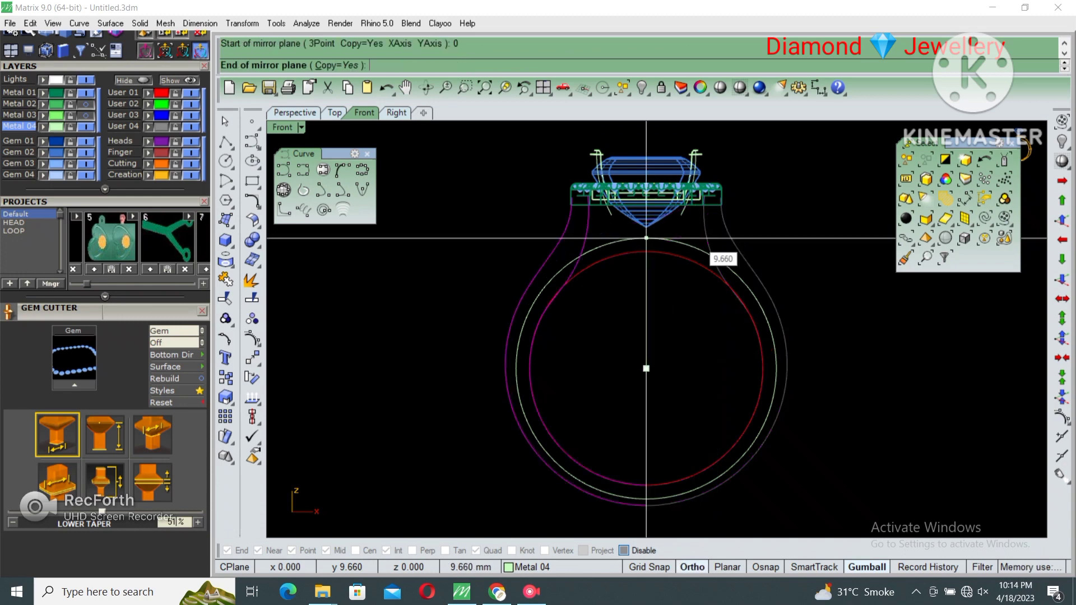
{"action": "left_click", "coordinate": [696, 238]}
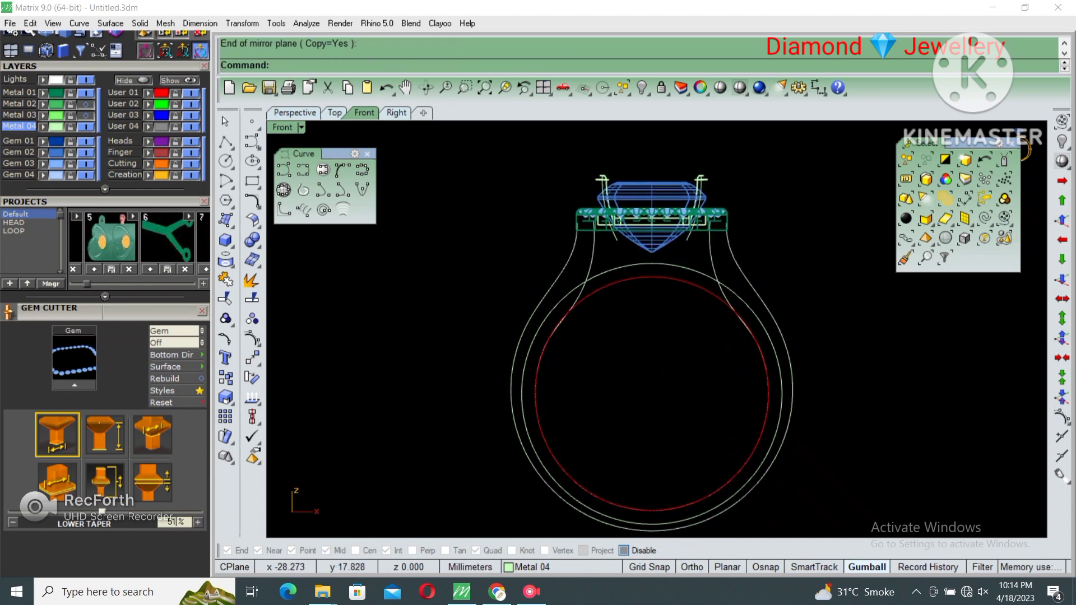
{"action": "left_click", "coordinate": [226, 143]}
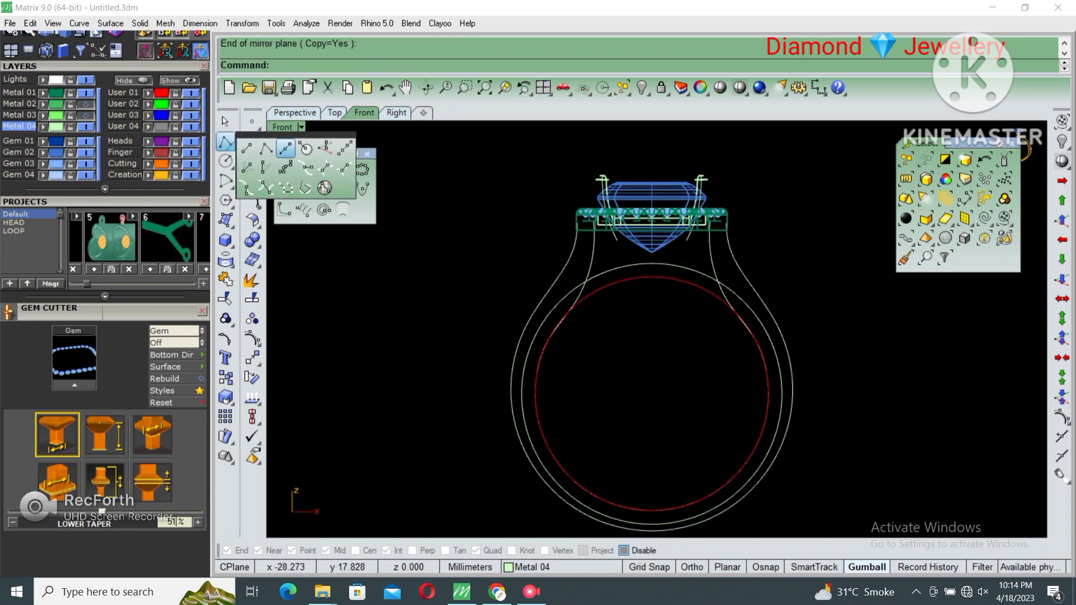
- Draw a line from its middle across the ring top and select it
{"action": "left_click", "coordinate": [285, 148]}
{"action": "left_click", "coordinate": [652, 263]}
{"action": "scroll", "coordinate": [680, 262], "scroll_direction": "up", "scroll_amount": 2}
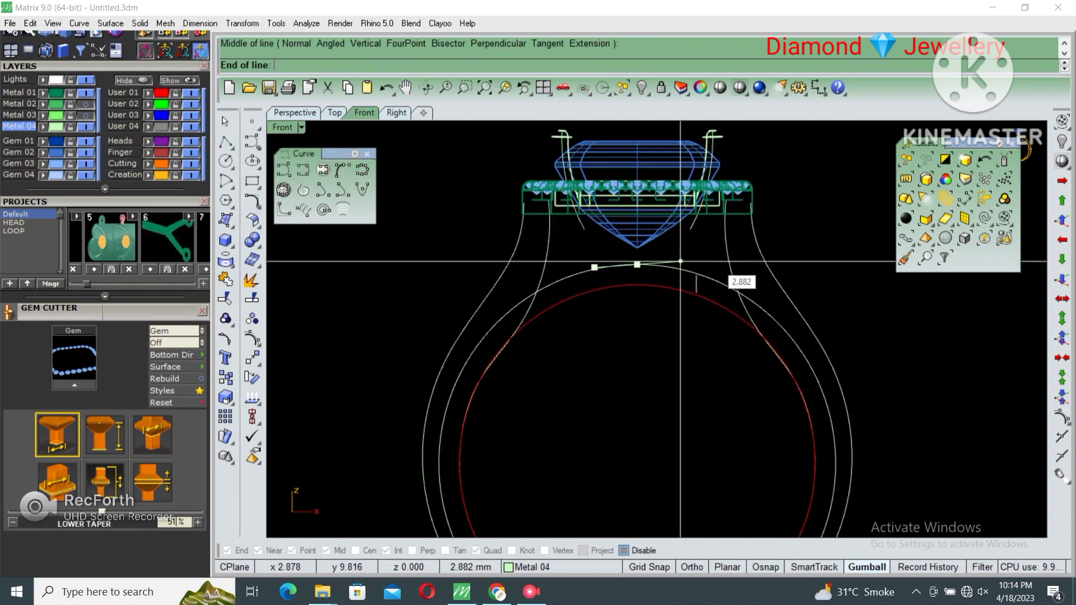
{"action": "left_click", "coordinate": [734, 263]}
{"action": "right_click", "coordinate": [723, 264]}
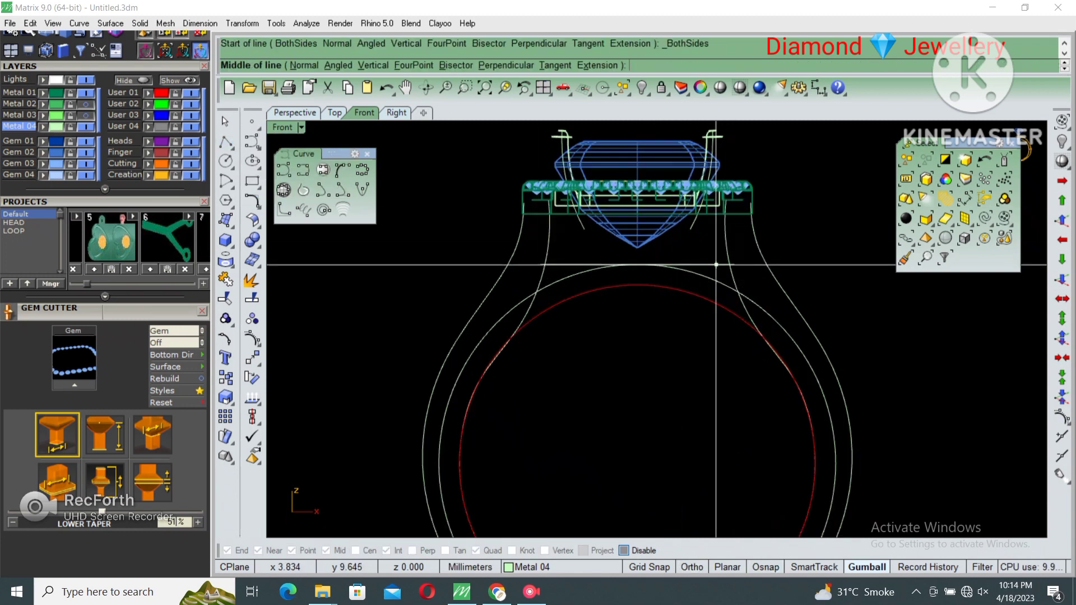
{"action": "key", "text": "Escape"}
{"action": "left_click", "coordinate": [700, 263]}
{"action": "right_click_drag", "start_coordinate": [568, 265], "coordinate": [584, 256]}
- Rebuild the line, show its control points and select both end points
{"action": "type", "text": "rb"}
{"action": "key", "text": "Return"}
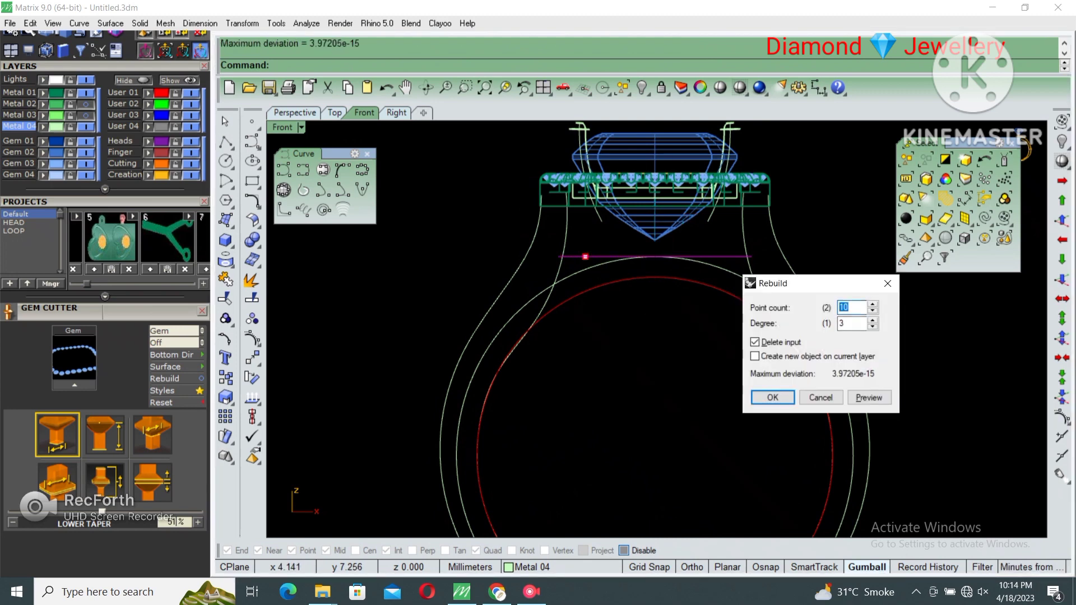
{"action": "key", "text": "Return"}
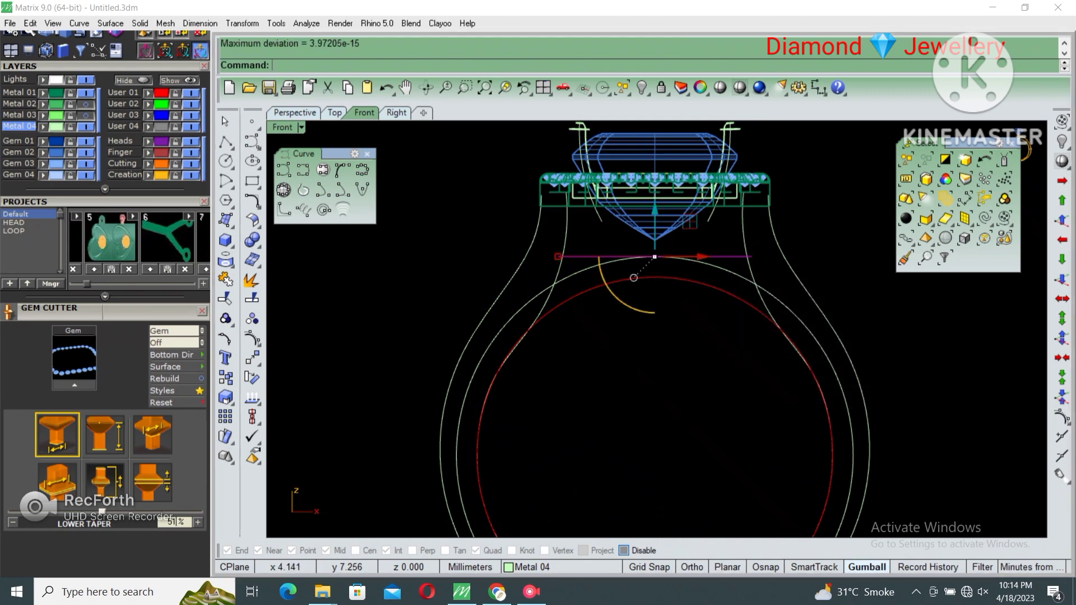
{"action": "key", "text": "F10"}
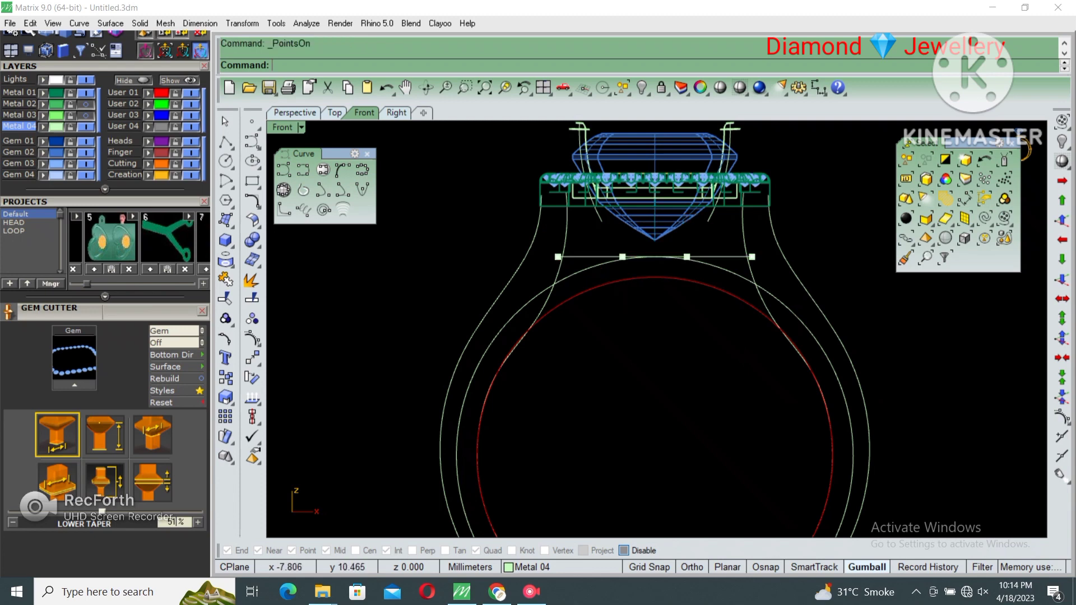
{"action": "left_click_drag", "start_coordinate": [756, 338], "coordinate": [690, 252], "text": "shift"}
{"action": "right_click_drag", "start_coordinate": [756, 349], "coordinate": [751, 380]}
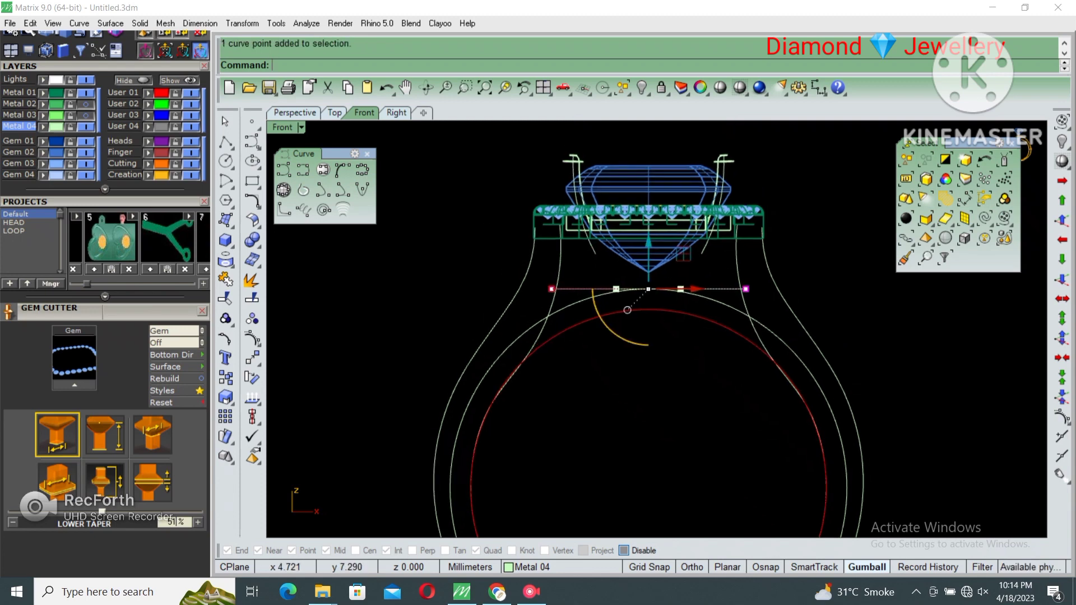
- Raise the end points to the setting and reshape the curve beneath the center stone
{"action": "type", "text": "m"}
{"action": "key", "text": "Return"}
{"action": "left_click", "coordinate": [750, 387]}
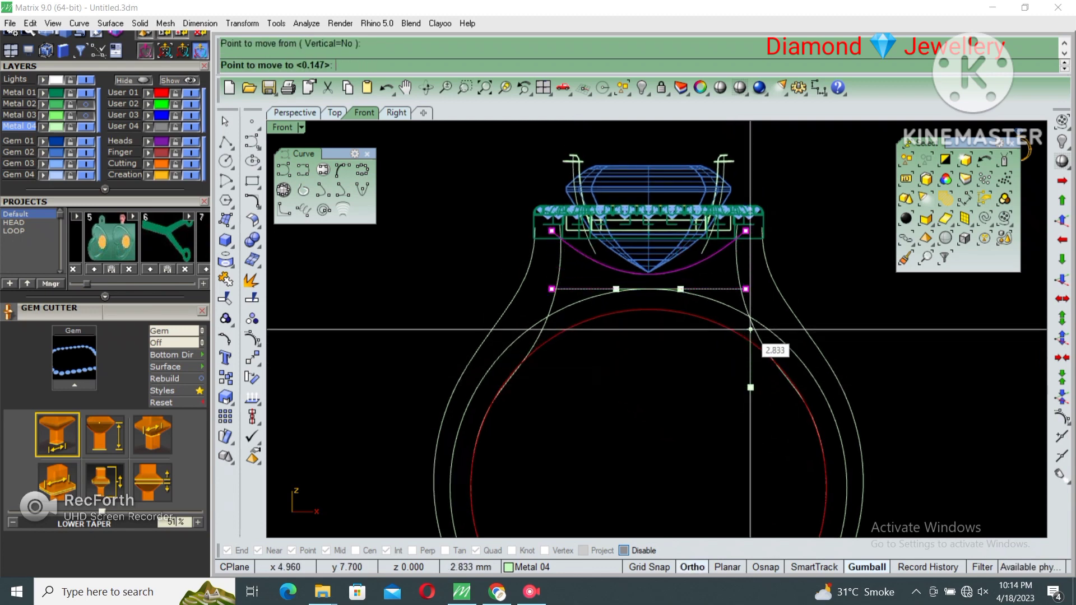
{"action": "left_click", "coordinate": [750, 332]}
{"action": "scroll", "coordinate": [627, 252], "scroll_direction": "up", "scroll_amount": 1}
{"action": "scroll", "coordinate": [678, 267], "scroll_direction": "up", "scroll_amount": 1}
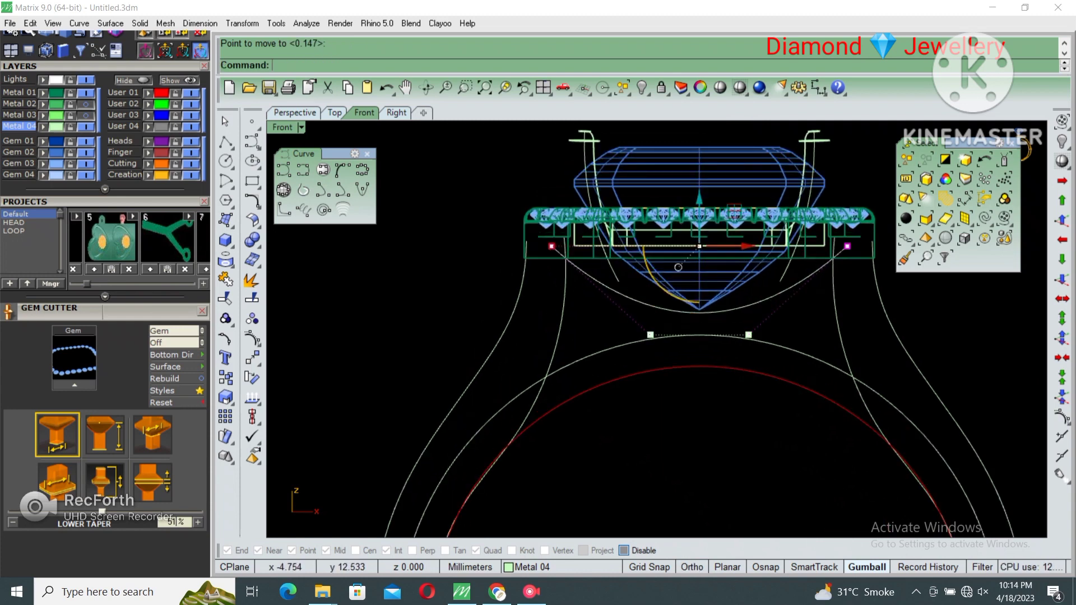
{"action": "left_click_drag", "start_coordinate": [734, 245], "coordinate": [579, 245]}
{"action": "right_click_drag", "start_coordinate": [579, 245], "coordinate": [572, 209]}
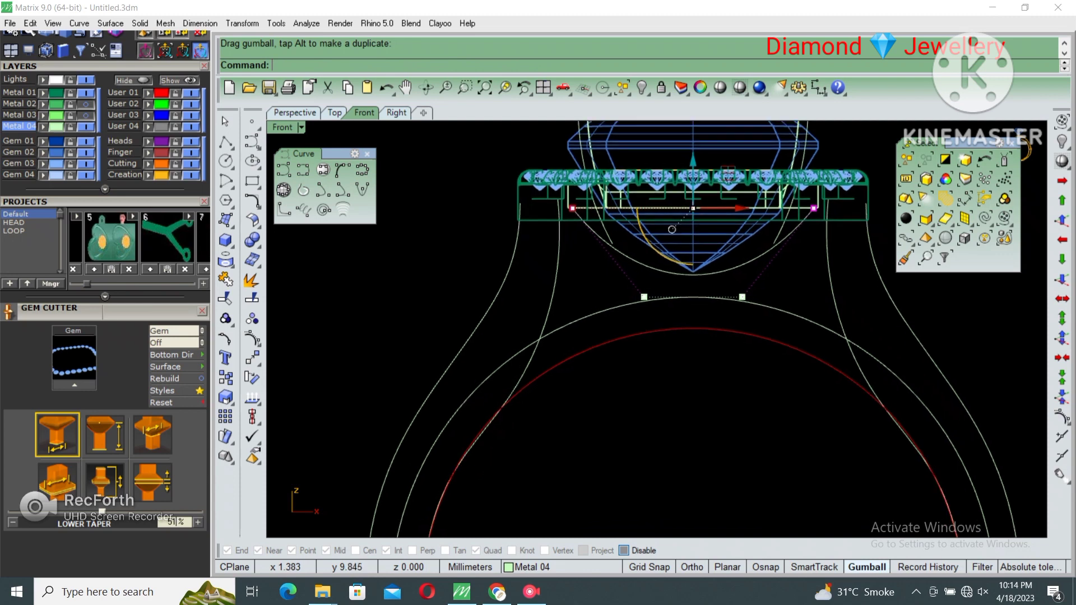
- Offset the curve beneath the stone by 0.8
{"action": "left_click", "coordinate": [644, 262]}
{"action": "key", "text": "Return"}
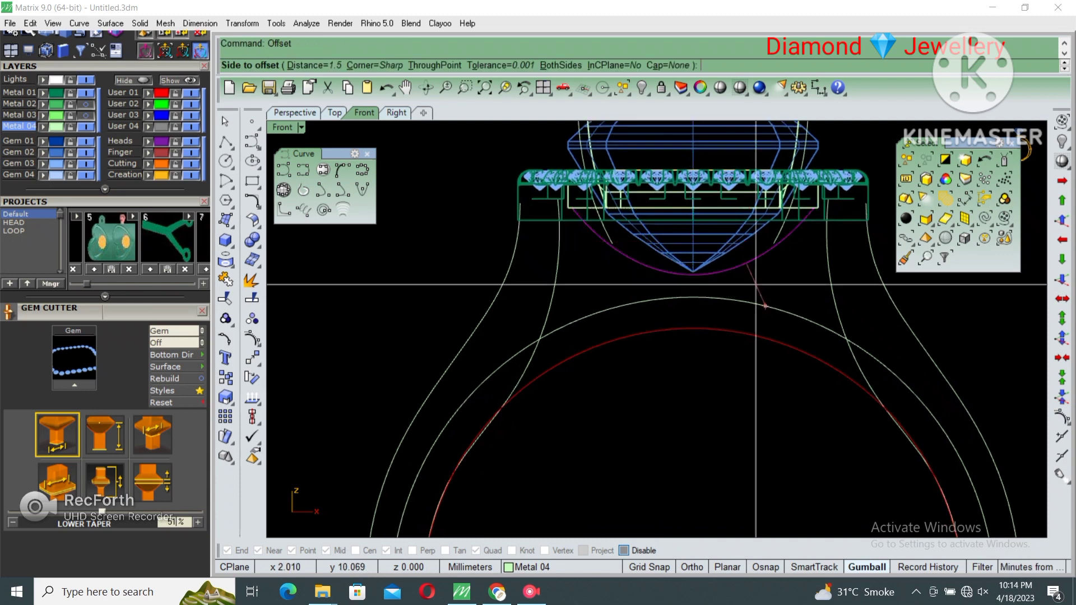
{"action": "type", "text": "1"}
{"action": "key", "text": "Return"}
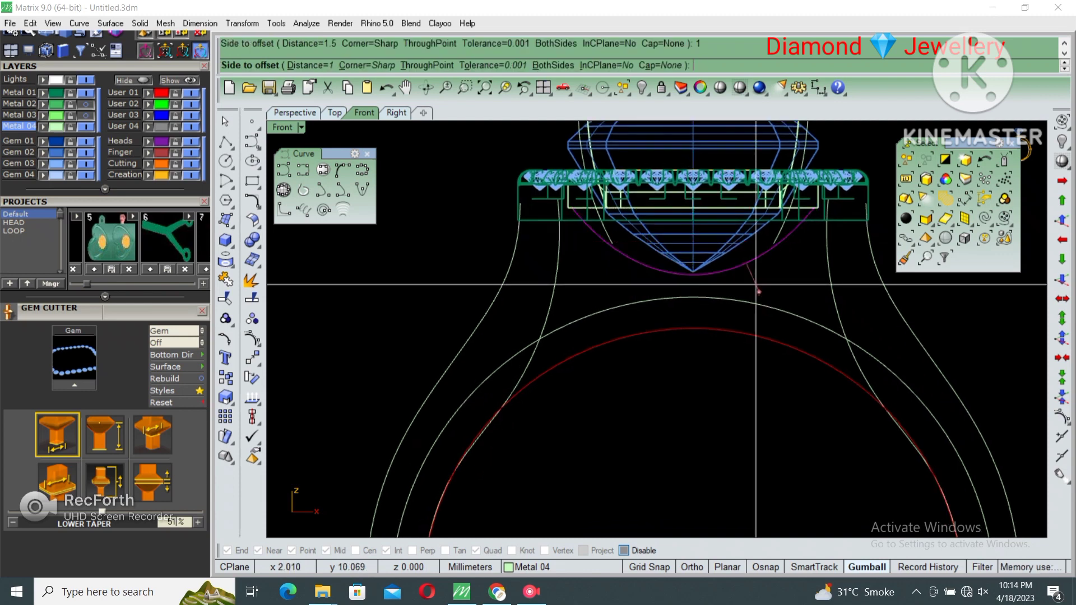
{"action": "type", "text": "8"}
{"action": "key", "text": "Return"}
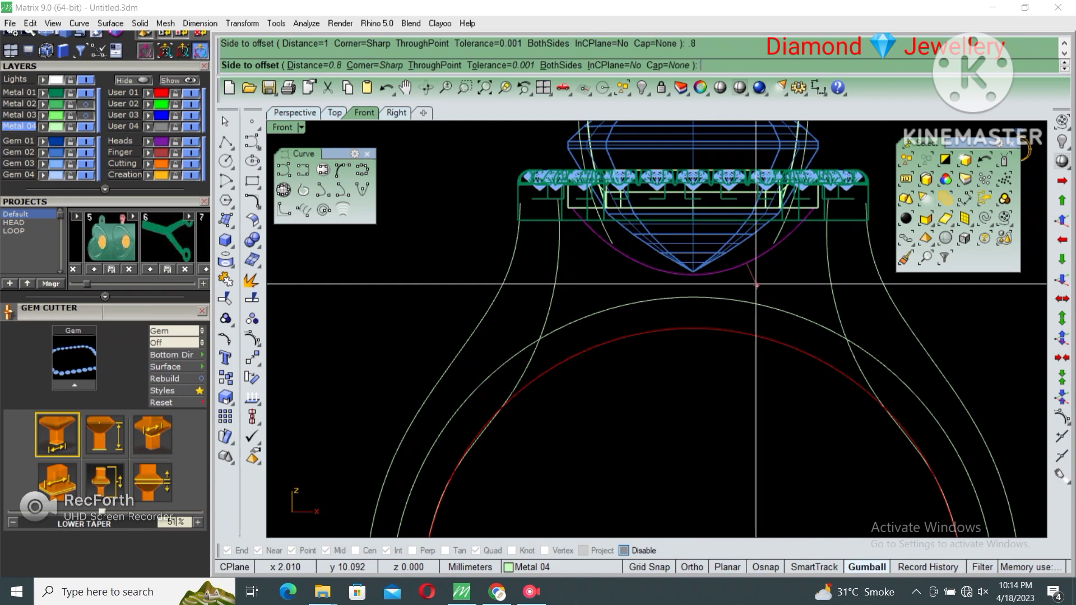
{"action": "left_click", "coordinate": [759, 291]}
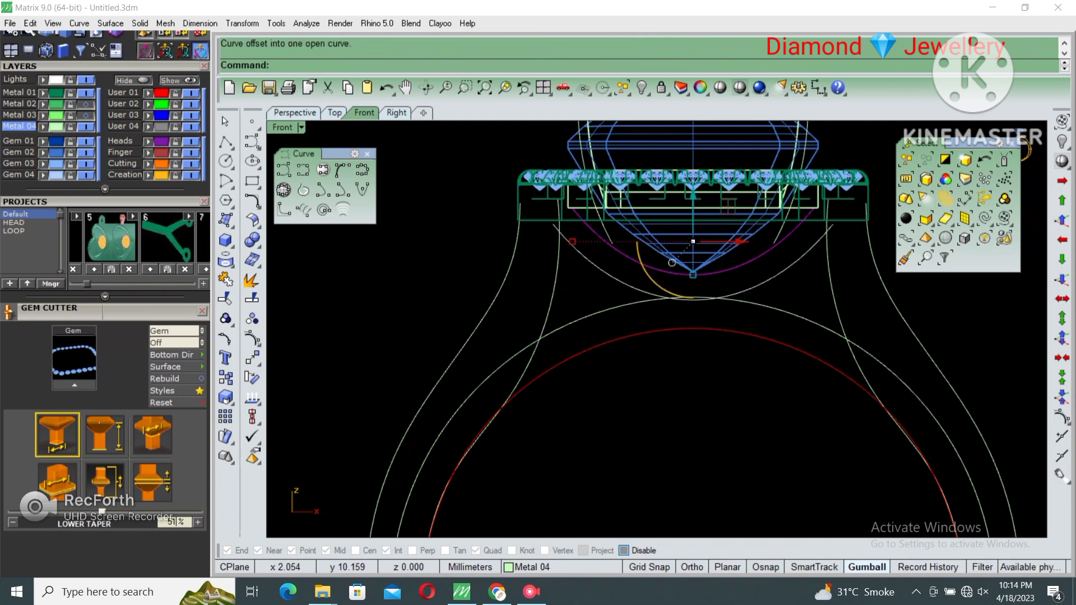
- Lower the offset arc beneath the stone and loft the arc curves into the bridge
{"action": "left_click_drag", "start_coordinate": [671, 263], "coordinate": [672, 276]}
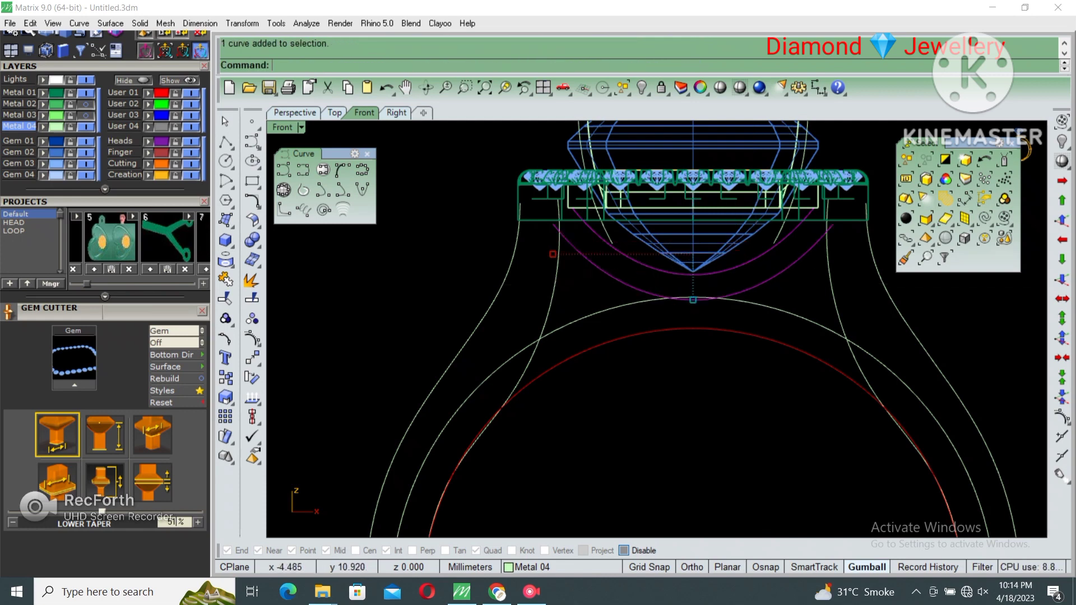
{"action": "key", "text": "Escape"}
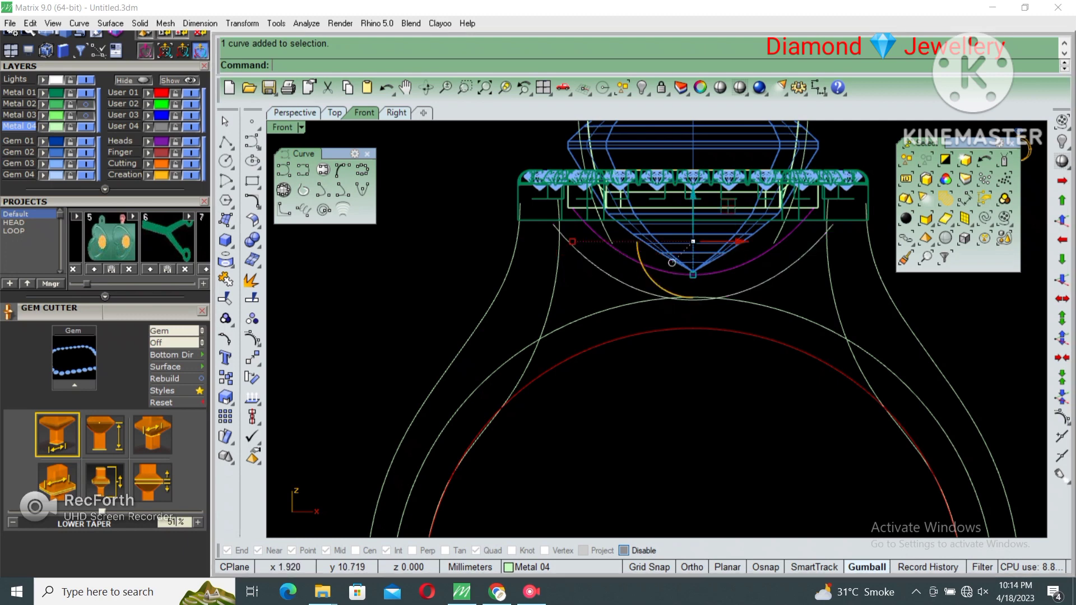
{"action": "left_click_drag", "start_coordinate": [672, 262], "coordinate": [672, 276]}
{"action": "right_click_drag", "start_coordinate": [672, 275], "coordinate": [652, 314]}
{"action": "scroll", "coordinate": [691, 318], "scroll_direction": "up", "scroll_amount": 2}
{"action": "left_click_drag", "start_coordinate": [499, 298], "coordinate": [495, 297]}
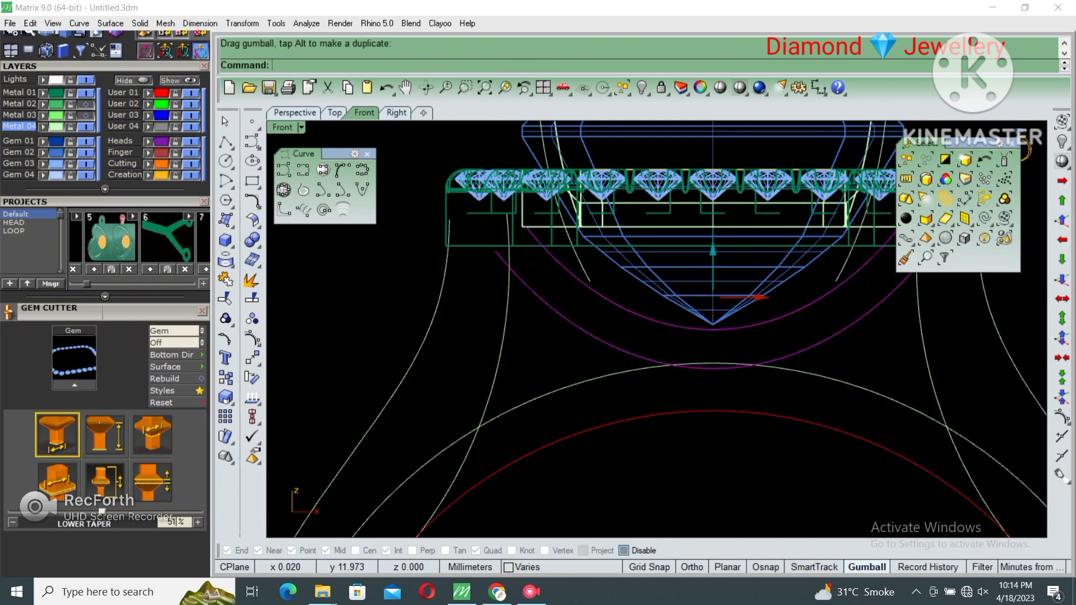
{"action": "left_click_drag", "start_coordinate": [713, 253], "coordinate": [713, 246]}
{"action": "scroll", "coordinate": [634, 336], "scroll_direction": "down", "scroll_amount": 3}
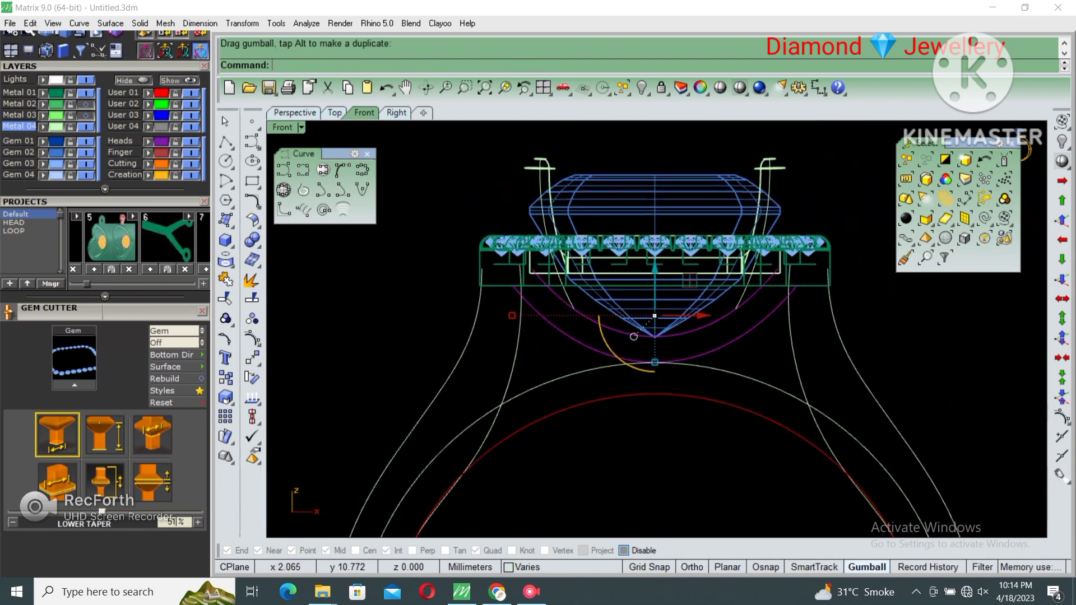
{"action": "type", "text": "lo"}
{"action": "key", "text": "Return"}
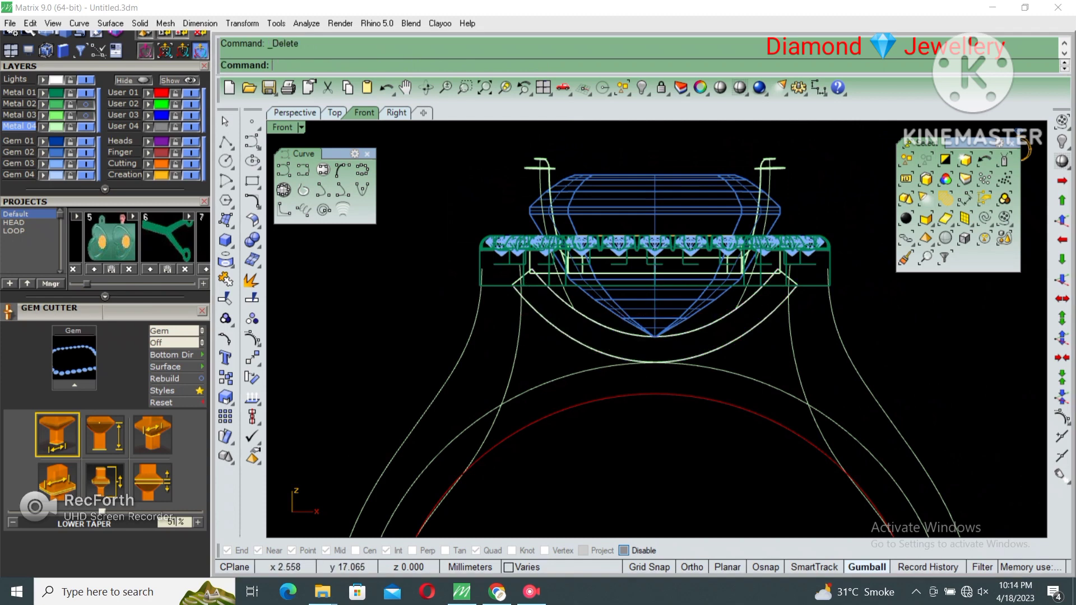
{"action": "key", "text": "ctrl+alt+s"}
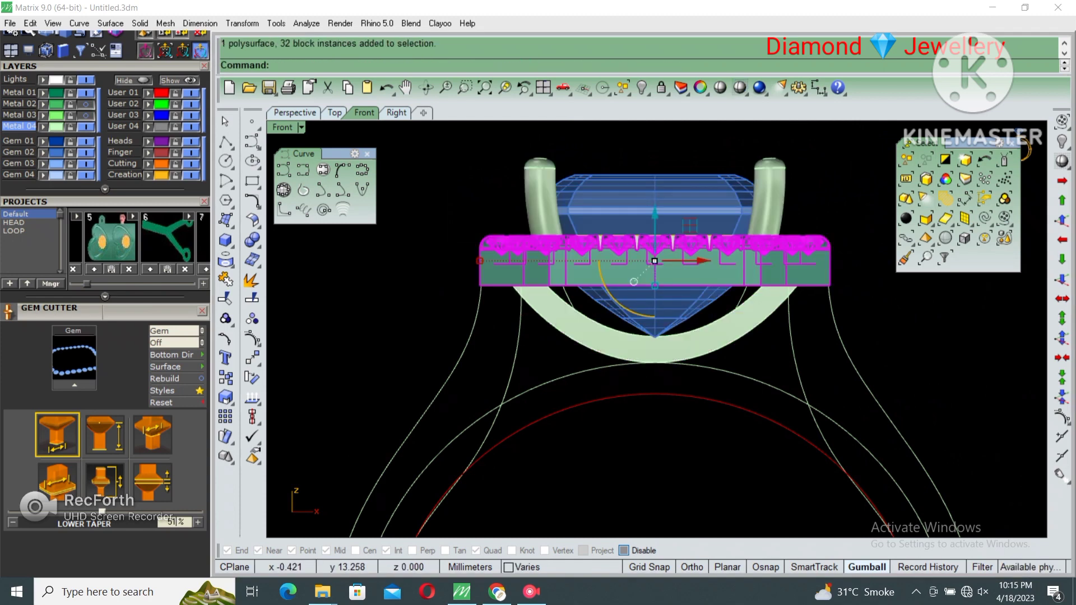
- Nudge the halo setting upward, then undo the move
{"action": "left_click", "coordinate": [634, 269], "text": "shift"}
{"action": "left_click_drag", "start_coordinate": [634, 268], "coordinate": [634, 262]}
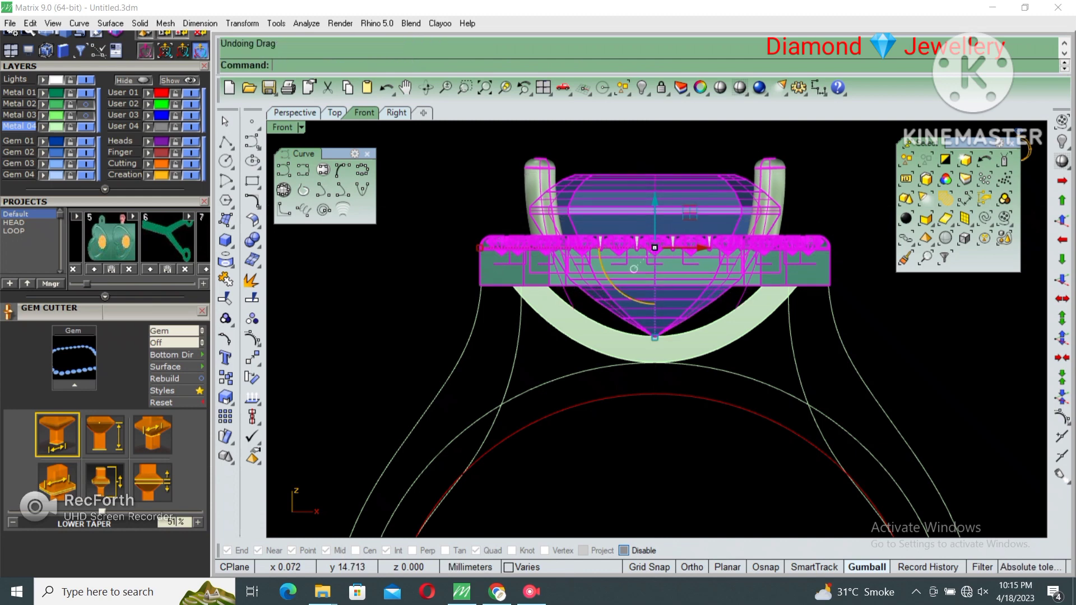
{"action": "key", "text": "ctrl+a"}
{"action": "left_click_drag", "start_coordinate": [673, 229], "coordinate": [655, 238]}
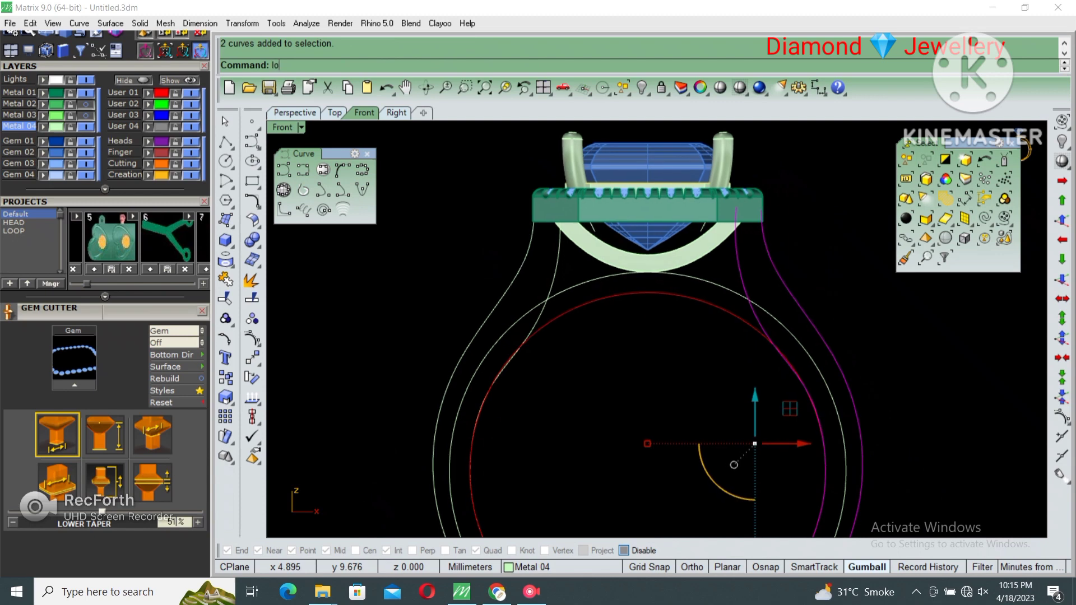
- Loft the right shank curves into a surface and patch the outer ring circle
{"action": "key", "text": "Return"}
{"action": "key", "text": "Escape"}
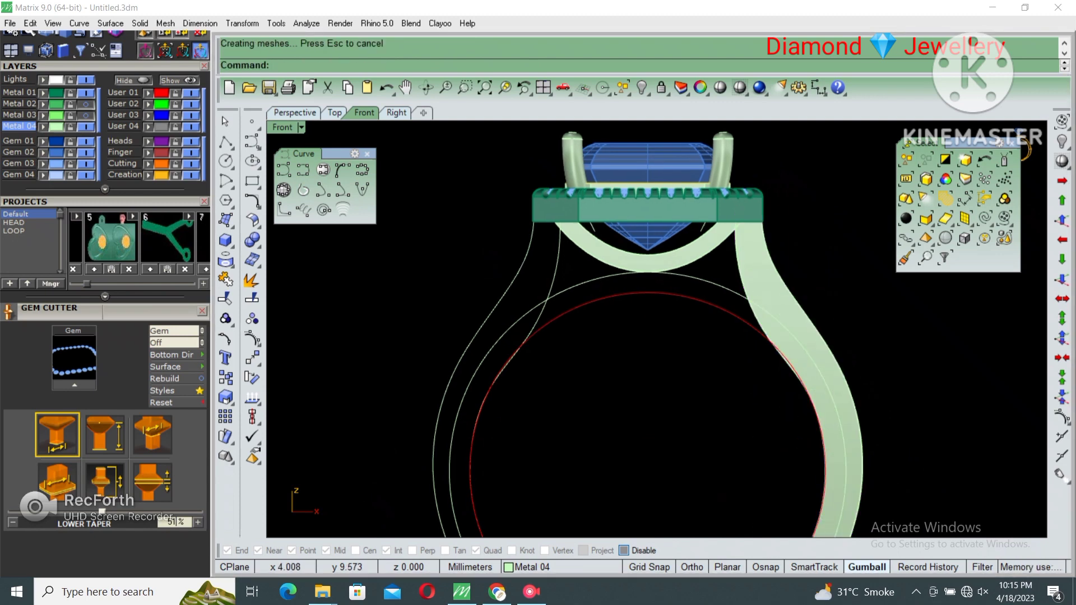
{"action": "type", "text": "patch"}
{"action": "key", "text": "Return"}
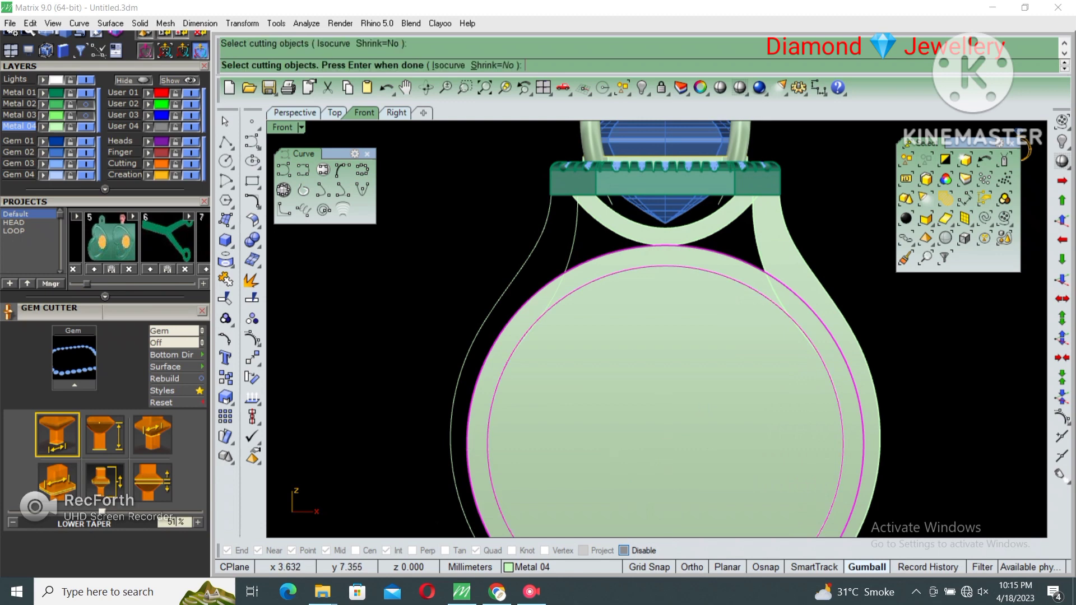
- Delete the patch surface filling the ring and select the round band
{"action": "key", "text": "Escape"}
{"action": "key", "text": "Delete"}
{"action": "scroll", "coordinate": [685, 368], "scroll_direction": "down", "scroll_amount": 3}
{"action": "left_click", "coordinate": [559, 368]}
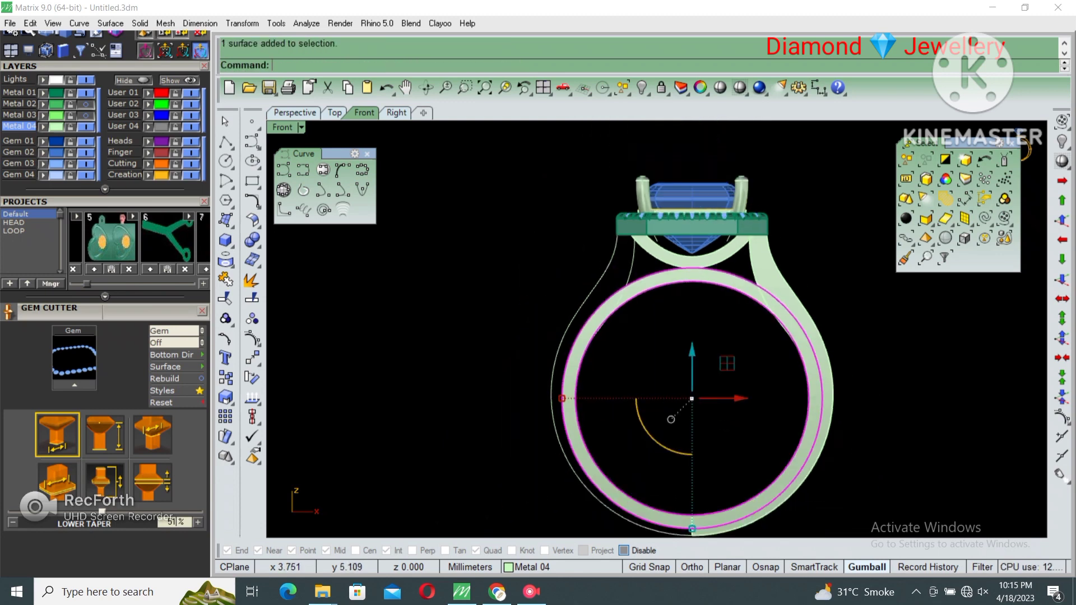
- Split the band with a vertical cutting plane through its centre and select the left half
{"action": "type", "text": "c"}
{"action": "key", "text": "Return"}
{"action": "left_click", "coordinate": [764, 320]}
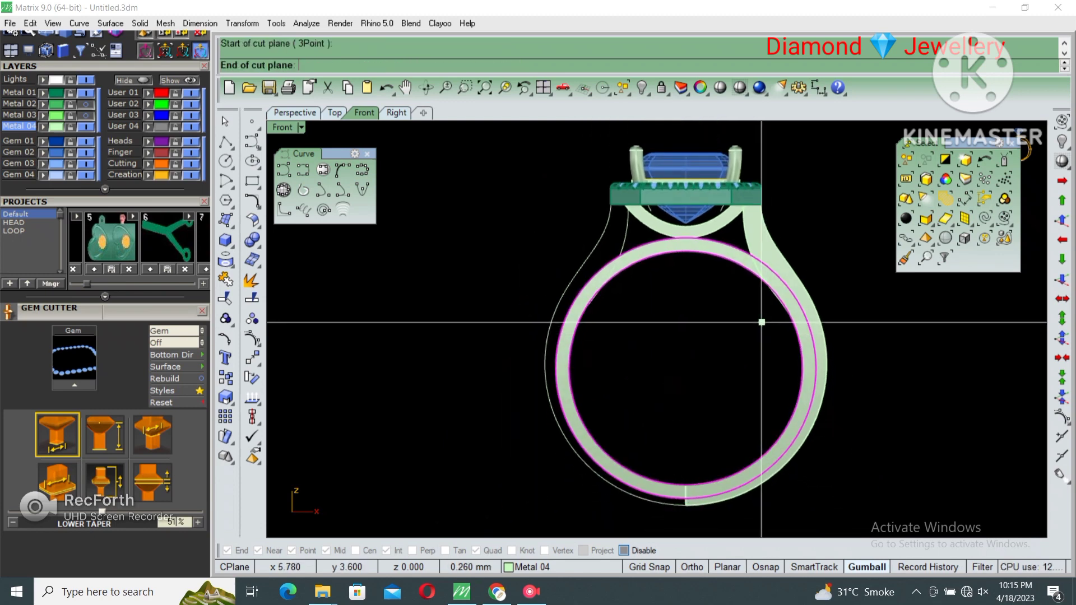
{"action": "left_click", "coordinate": [588, 450]}
{"action": "key", "text": "Return"}
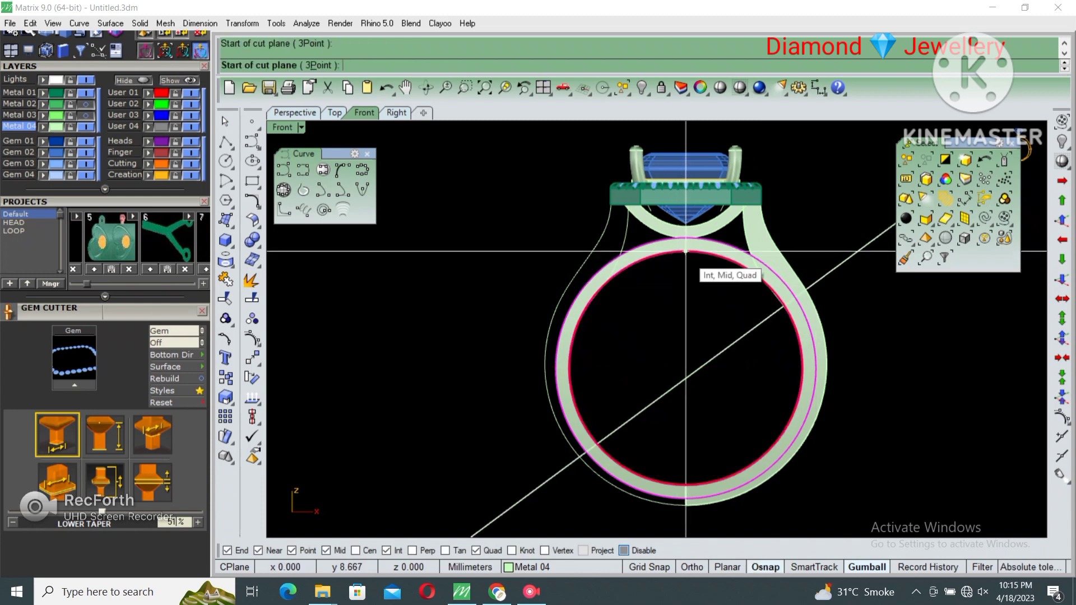
{"action": "left_click", "coordinate": [686, 238]}
{"action": "left_click", "coordinate": [685, 497]}
{"action": "type", "text": "split"}
{"action": "key", "text": "Return"}
{"action": "key", "text": "Return"}
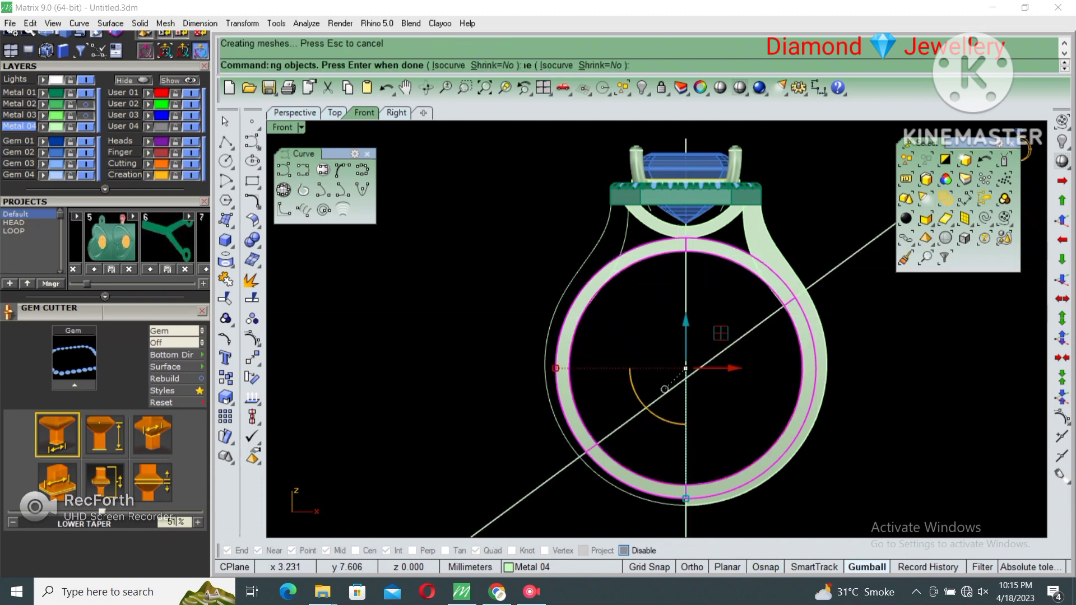
{"action": "left_click", "coordinate": [722, 337]}
- Delete the left ring half and select the right band and top arc in a maximized Perspective view
{"action": "key", "text": "Delete"}
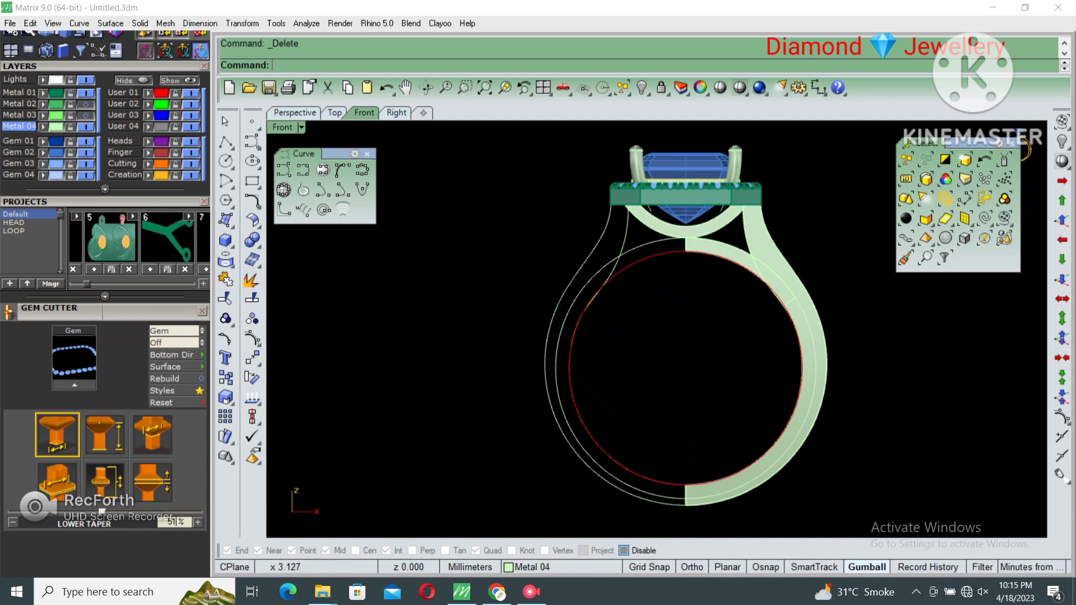
{"action": "left_click", "coordinate": [751, 261]}
{"action": "left_click", "coordinate": [768, 288]}
{"action": "scroll", "coordinate": [757, 258], "scroll_direction": "up", "scroll_amount": 3}
{"action": "scroll", "coordinate": [705, 262], "scroll_direction": "up", "scroll_amount": 2}
{"action": "left_click", "coordinate": [700, 255], "text": "shift"}
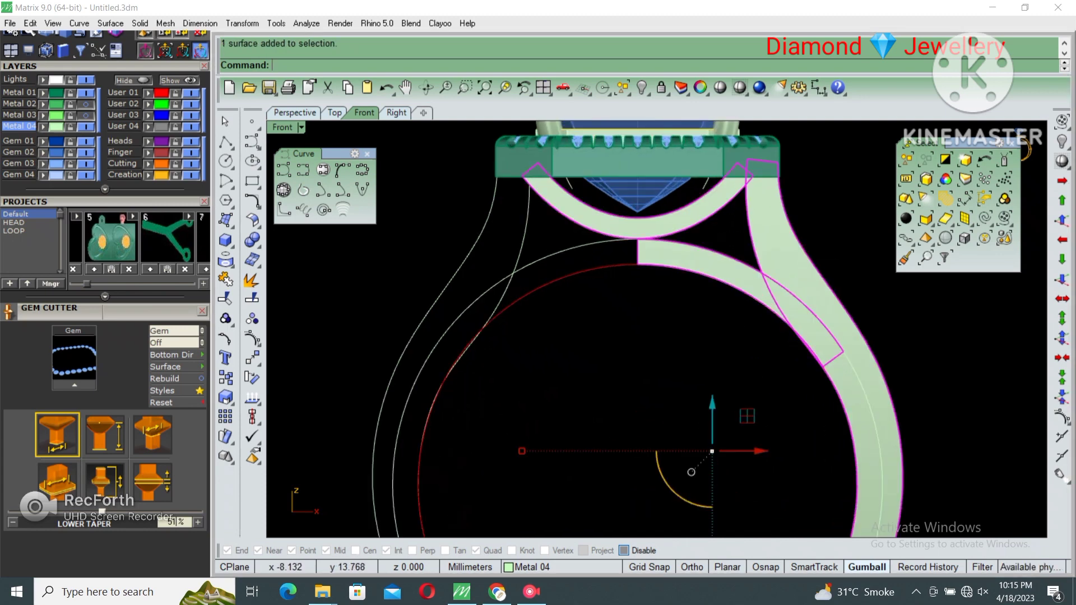
{"action": "key", "text": "ctrl+m"}
{"action": "double_click", "coordinate": [685, 128]}
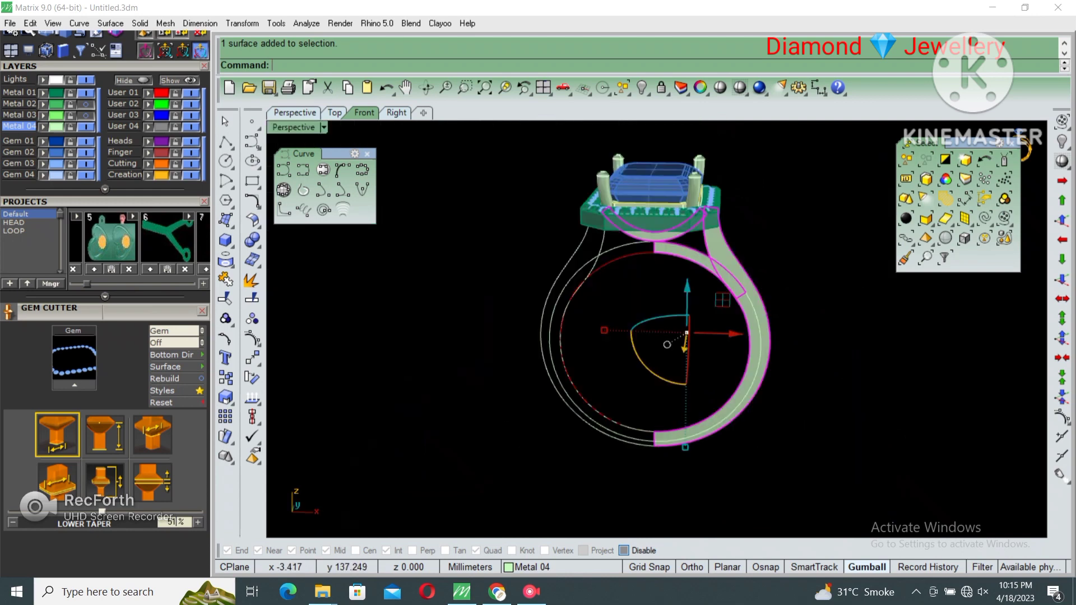
{"action": "right_click_drag", "start_coordinate": [661, 348], "coordinate": [717, 344]}
- Extrude the band pieces with BothSides=Yes to give them width
{"action": "key", "text": "Return"}
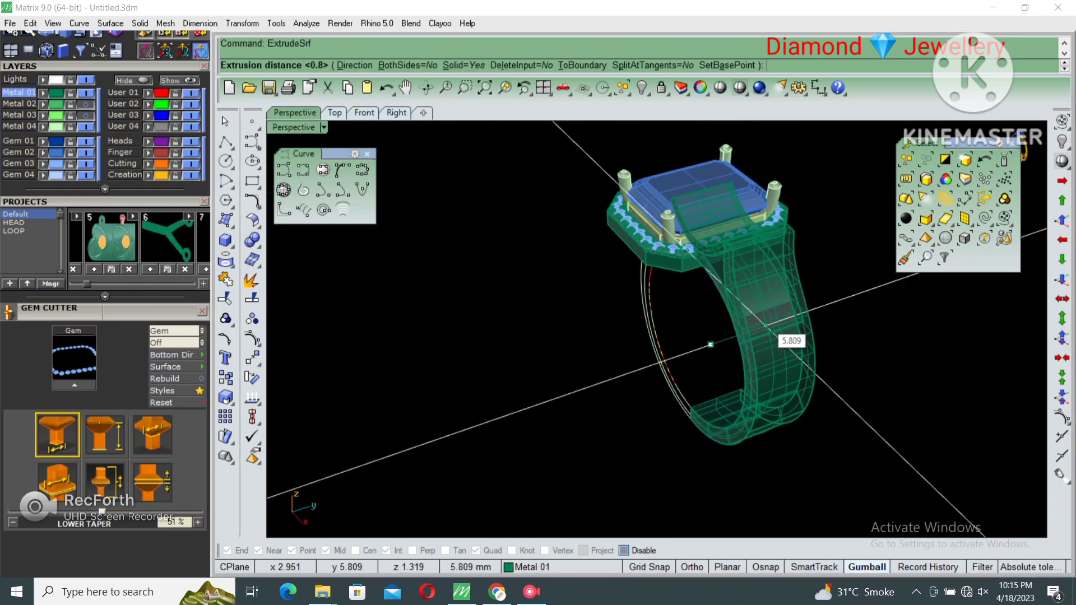
{"action": "type", "text": " b"}
{"action": "key", "text": "Return"}
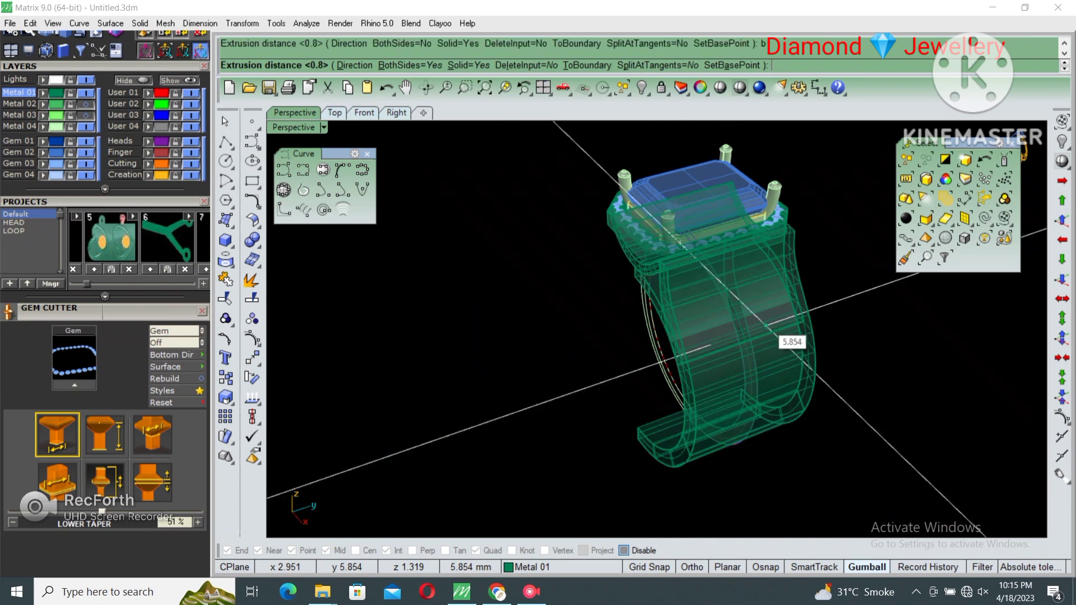
{"action": "key", "text": "Return"}
- Delete the leftover construction curve and select the extruded right band
{"action": "left_click", "coordinate": [680, 358]}
{"action": "mouse_move", "coordinate": [681, 359]}
{"action": "right_mouse_down"}
{"action": "mouse_move", "coordinate": [723, 314]}
{"action": "mouse_move", "coordinate": [681, 393]}
{"action": "right_mouse_up"}
{"action": "key", "text": "Delete"}
{"action": "scroll", "coordinate": [673, 336], "scroll_direction": "up", "scroll_amount": 5}
{"action": "left_click", "coordinate": [795, 314]}
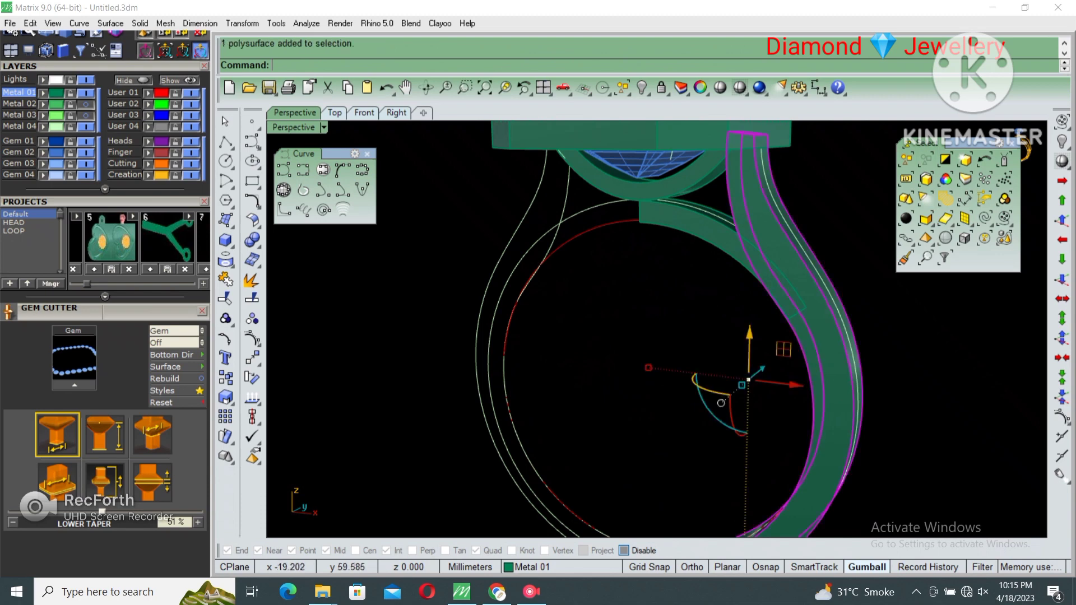
{"action": "scroll", "coordinate": [681, 336], "scroll_direction": "down", "scroll_amount": 3}
{"action": "mouse_move", "coordinate": [681, 337]}
{"action": "right_mouse_down"}
{"action": "mouse_move", "coordinate": [680, 392]}
{"action": "mouse_move", "coordinate": [681, 314]}
{"action": "mouse_move", "coordinate": [706, 313]}
{"action": "mouse_move", "coordinate": [740, 291]}
{"action": "right_mouse_up"}
- Mirror the extruded band across the centre onto the left side
{"action": "key", "text": "Return"}
{"action": "left_click", "coordinate": [667, 270]}
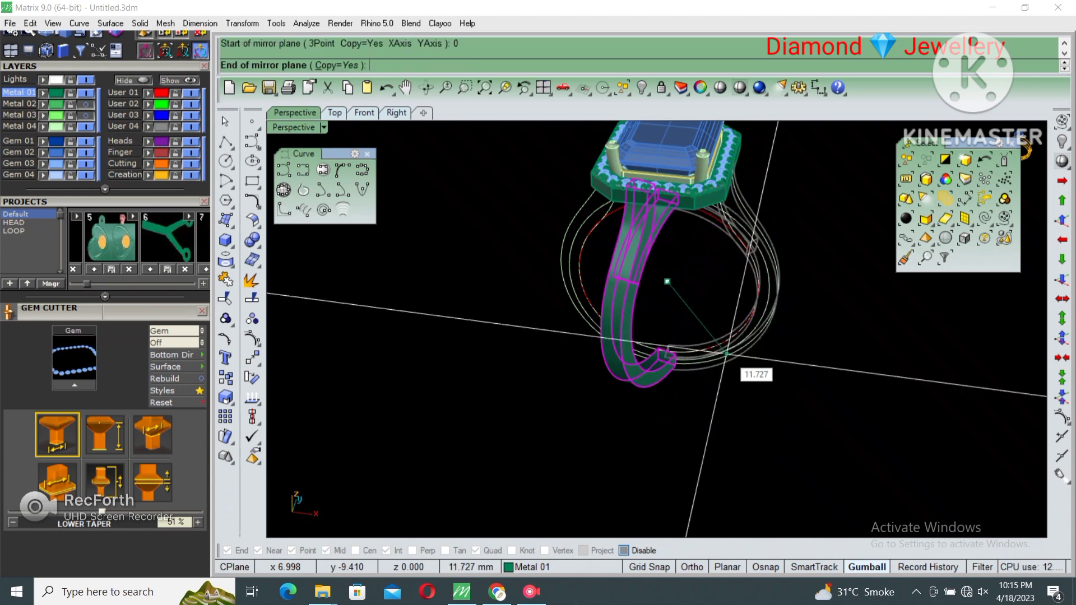
{"action": "left_click", "coordinate": [666, 426]}
{"action": "mouse_move", "coordinate": [722, 277]}
{"action": "right_mouse_down"}
{"action": "mouse_move", "coordinate": [722, 313]}
{"action": "mouse_move", "coordinate": [768, 313]}
{"action": "right_mouse_up"}
{"action": "key", "text": "Escape"}
- Maximize the Perspective view, zoom onto the shank and pick its guide curve
{"action": "scroll", "coordinate": [655, 331], "scroll_direction": "down", "scroll_amount": 3}
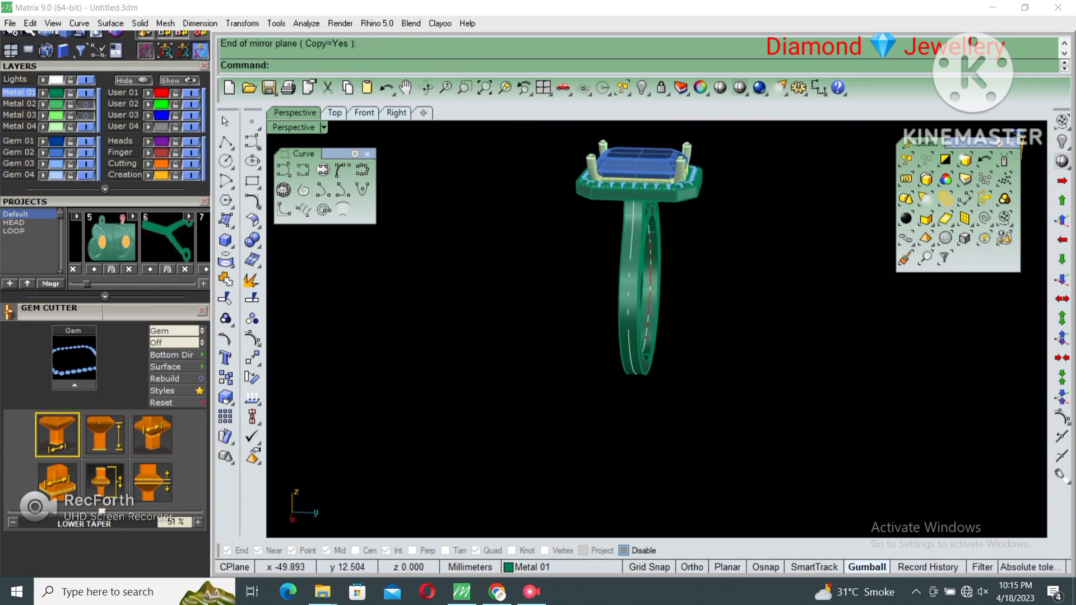
{"action": "right_click_drag", "start_coordinate": [655, 330], "coordinate": [694, 331]}
{"action": "scroll", "coordinate": [560, 190], "scroll_direction": "up", "scroll_amount": 2}
{"action": "left_click", "coordinate": [560, 187]}
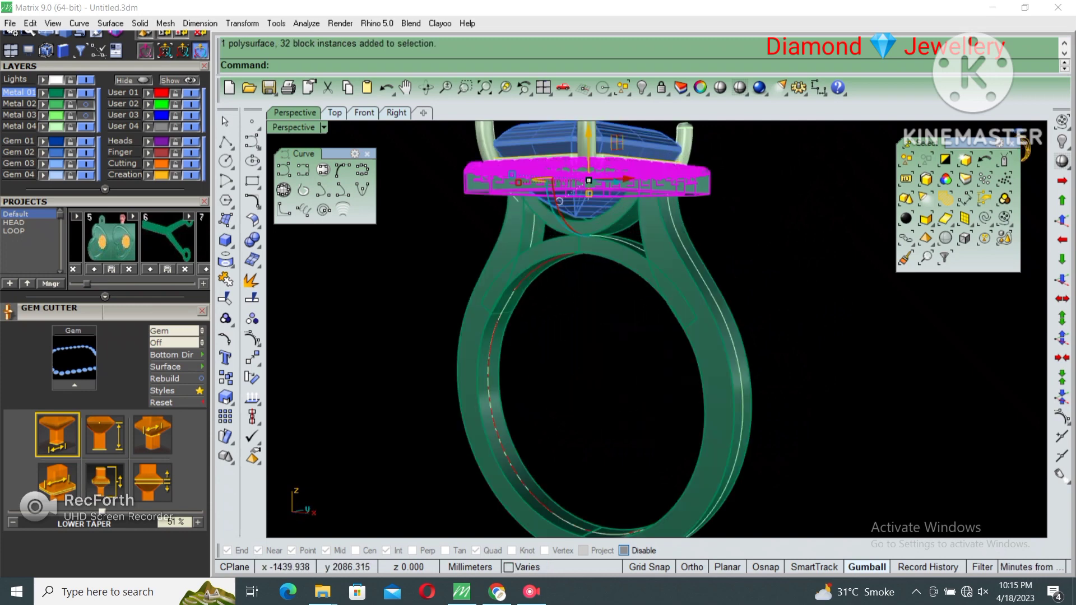
{"action": "right_click_drag", "start_coordinate": [560, 201], "coordinate": [567, 203]}
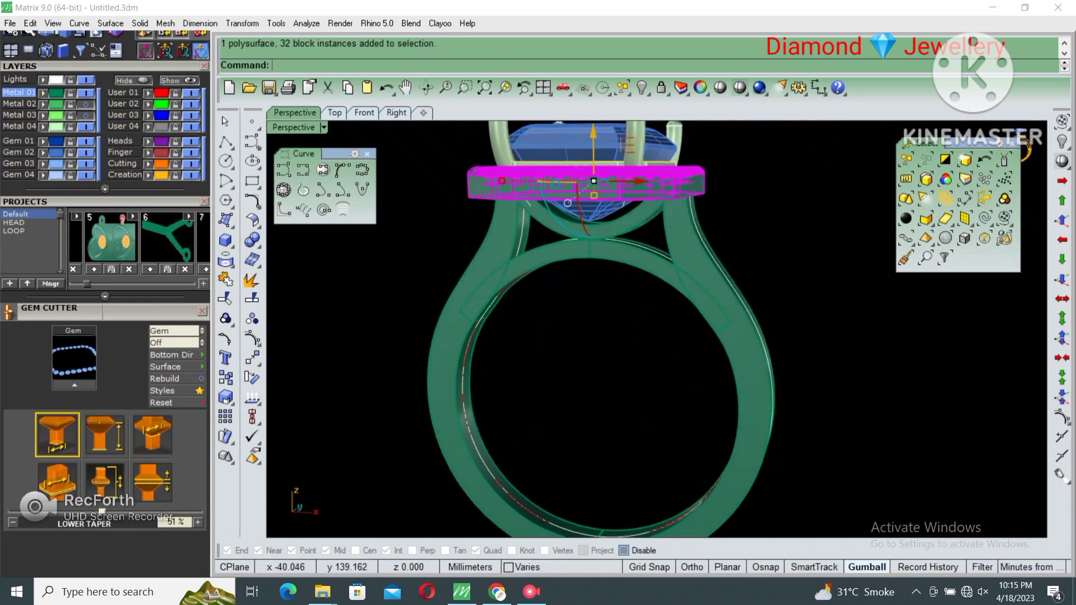
{"action": "key", "text": "ctrl+m"}
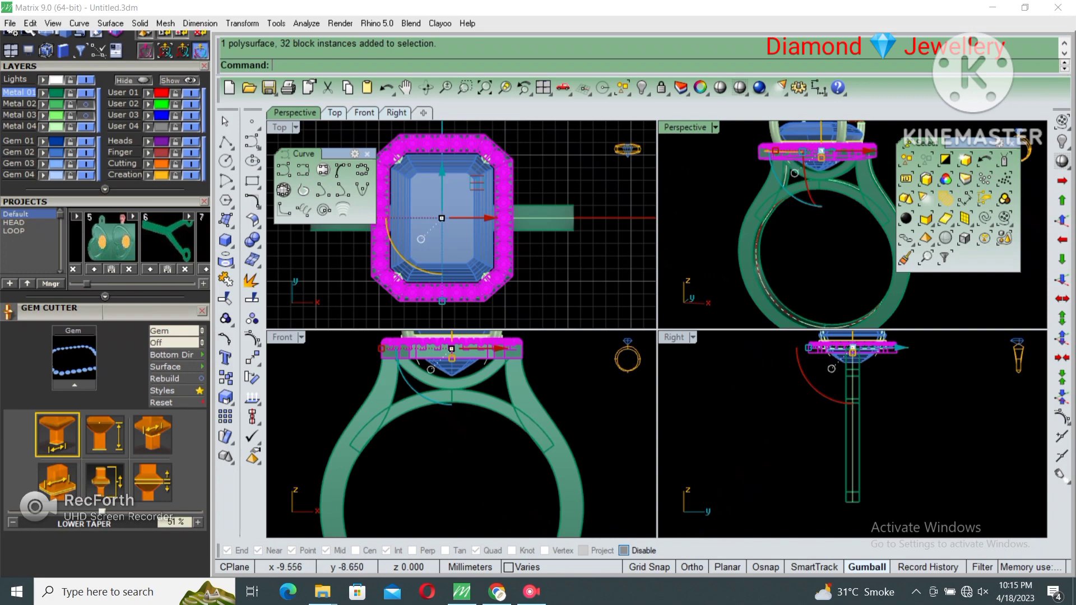
{"action": "key", "text": "ctrl+m"}
{"action": "key", "text": "Escape"}
{"action": "right_click_drag", "start_coordinate": [560, 224], "coordinate": [633, 247]}
{"action": "left_click", "coordinate": [625, 314]}
- Start Gem on Curve along the shank curve with 1.6 mm round gems spaced 0.18 mm
{"action": "scroll", "coordinate": [625, 314], "scroll_direction": "down", "scroll_amount": 5}
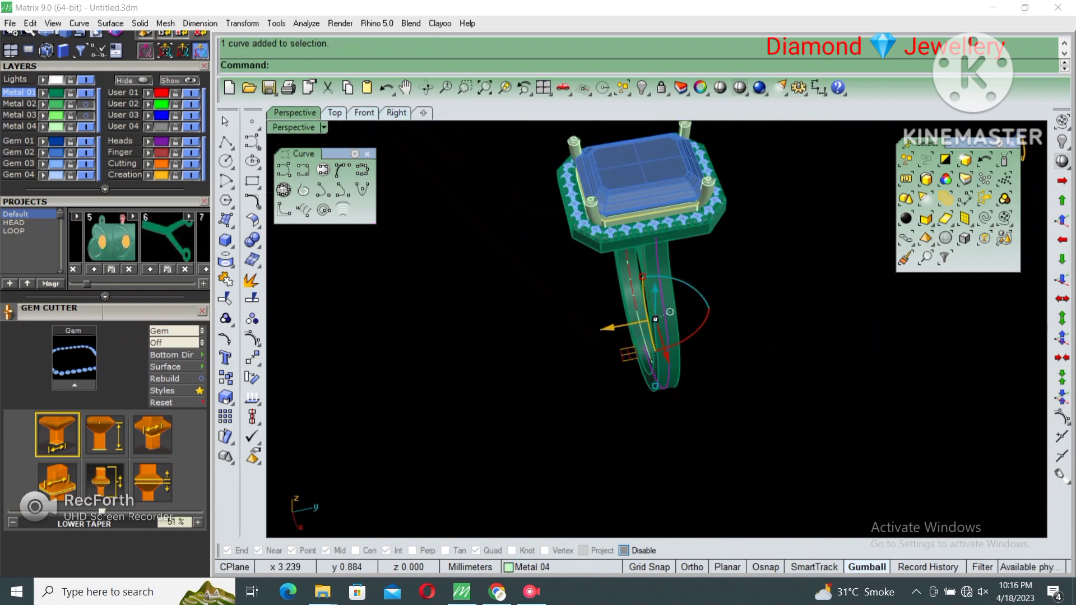
{"action": "key", "text": "F6"}
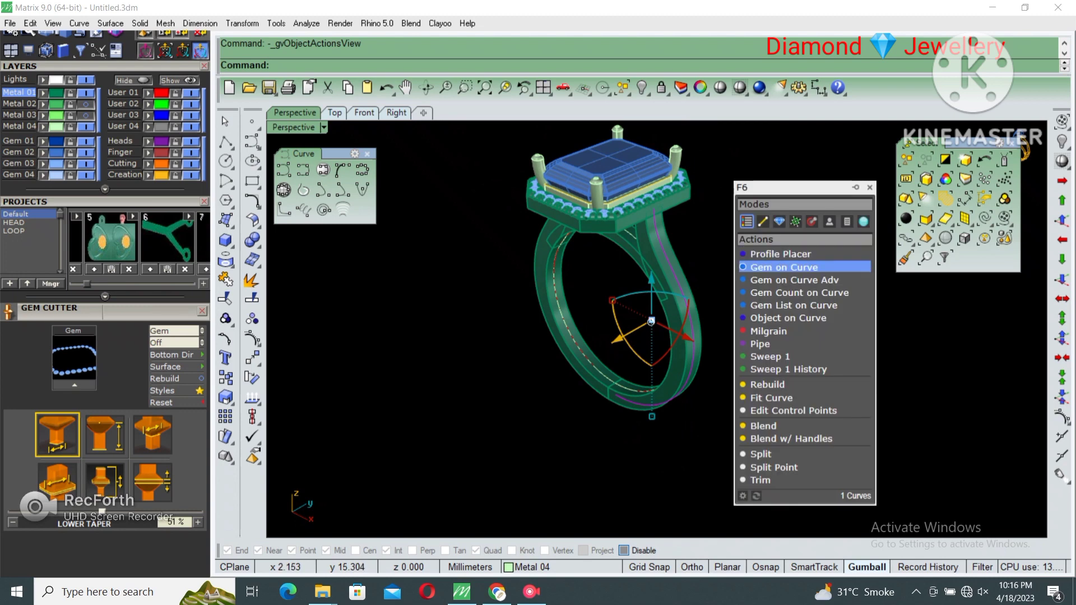
{"action": "left_click", "coordinate": [784, 268]}
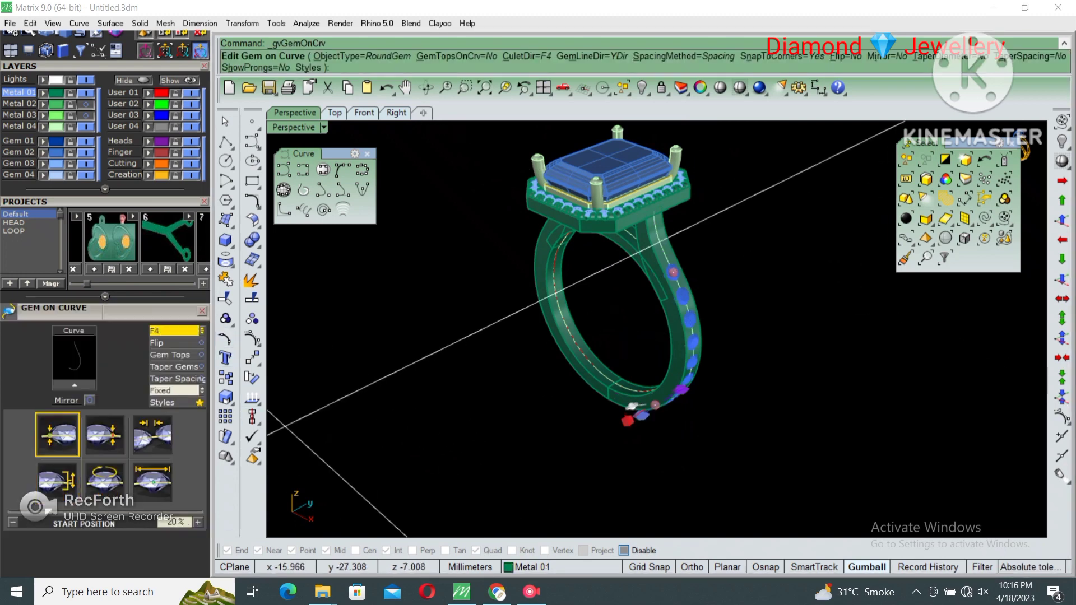
{"action": "key", "text": "Return"}
{"action": "scroll", "coordinate": [672, 336], "scroll_direction": "up", "scroll_amount": 3}
{"action": "scroll", "coordinate": [672, 336], "scroll_direction": "up", "scroll_amount": 3}
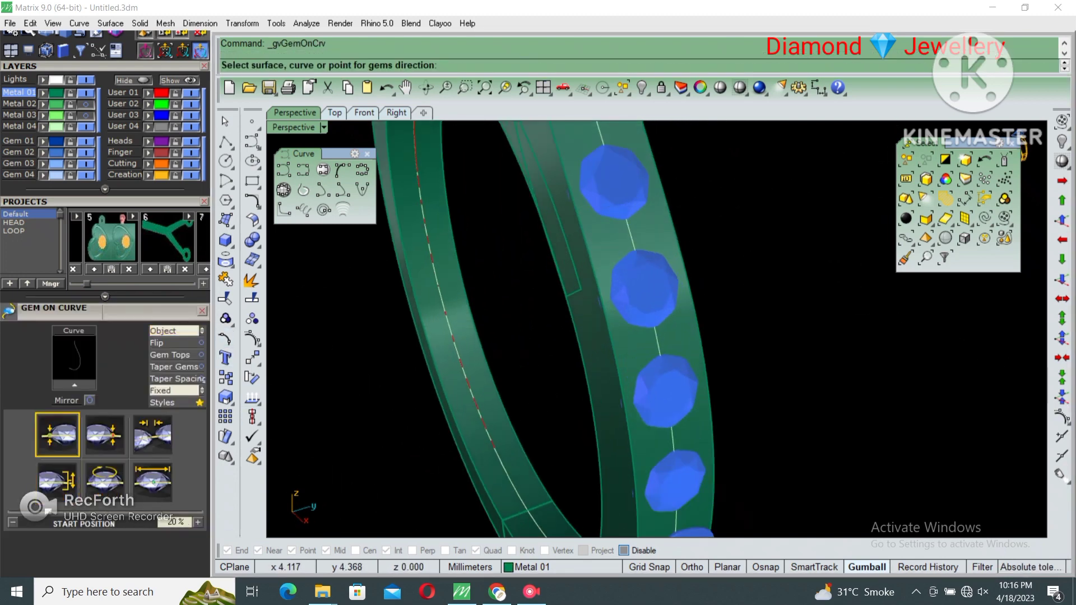
{"action": "key", "text": "Return"}
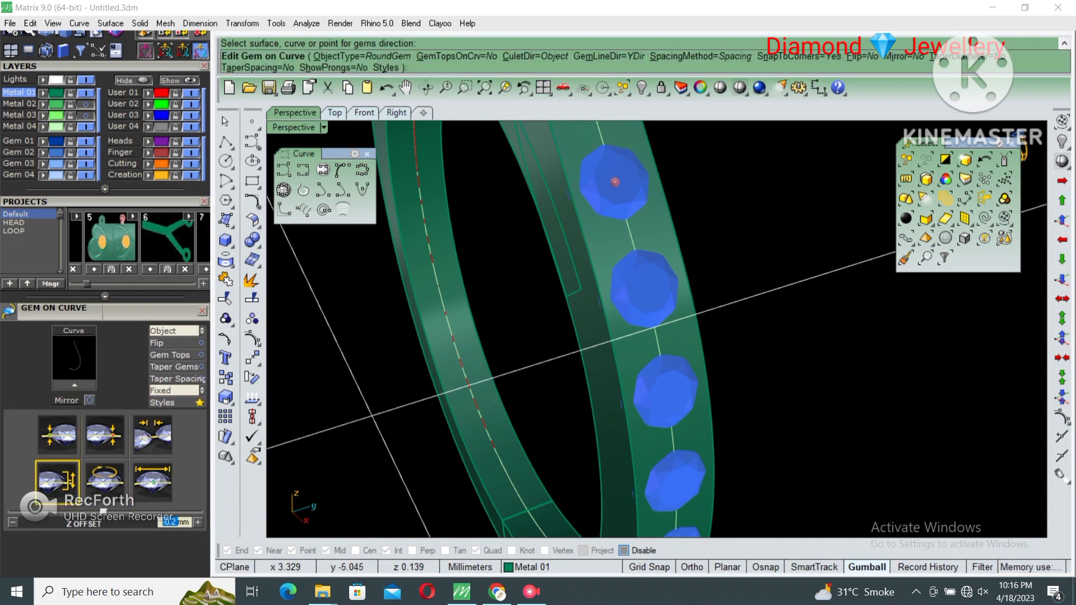
{"action": "type", "text": "0"}
{"action": "type", "text": "1.6"}
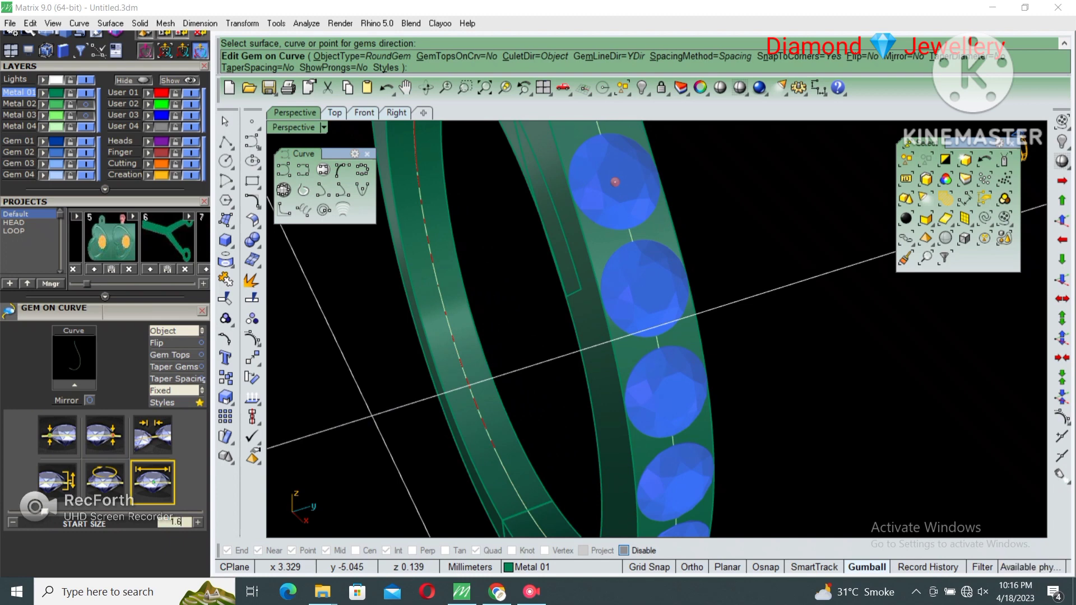
{"action": "key", "text": "Return"}
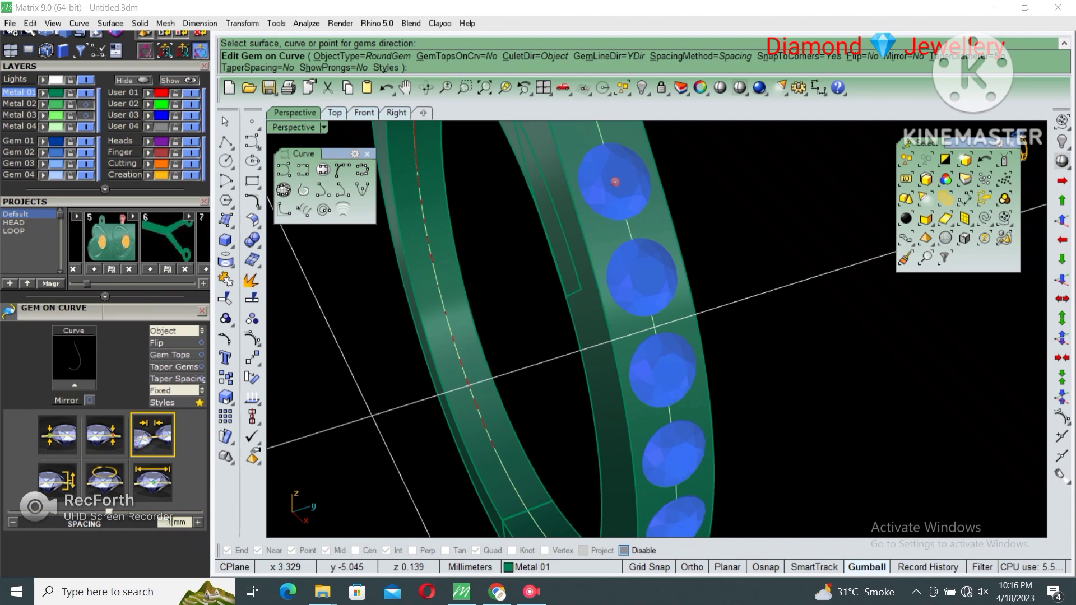
{"action": "key", "text": "Return"}
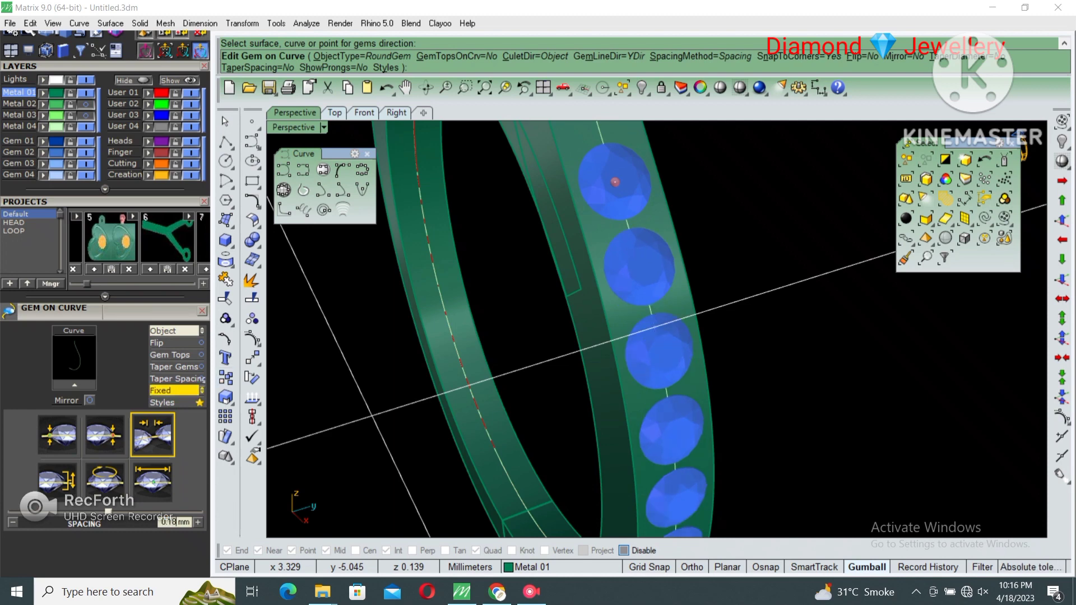
- Stretch the gem row along the shank to seven stones and sink them with a -0.25 mm Z offset
{"action": "scroll", "coordinate": [656, 331], "scroll_direction": "down", "scroll_amount": 3}
{"action": "scroll", "coordinate": [656, 331], "scroll_direction": "down", "scroll_amount": 2}
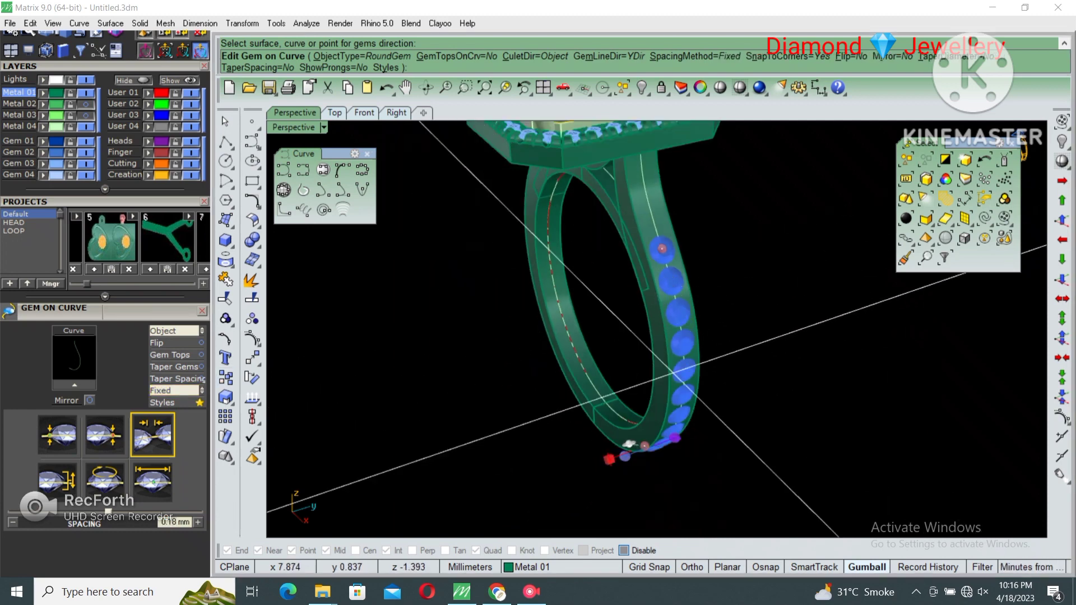
{"action": "left_click_drag", "start_coordinate": [609, 459], "coordinate": [606, 192]}
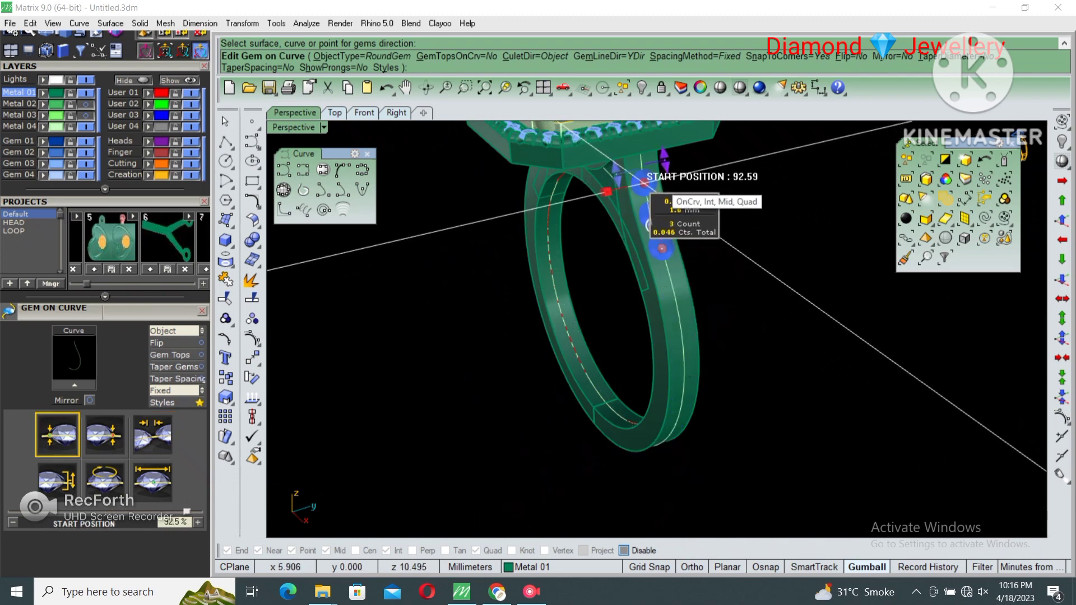
{"action": "scroll", "coordinate": [659, 246], "scroll_direction": "up", "scroll_amount": 3}
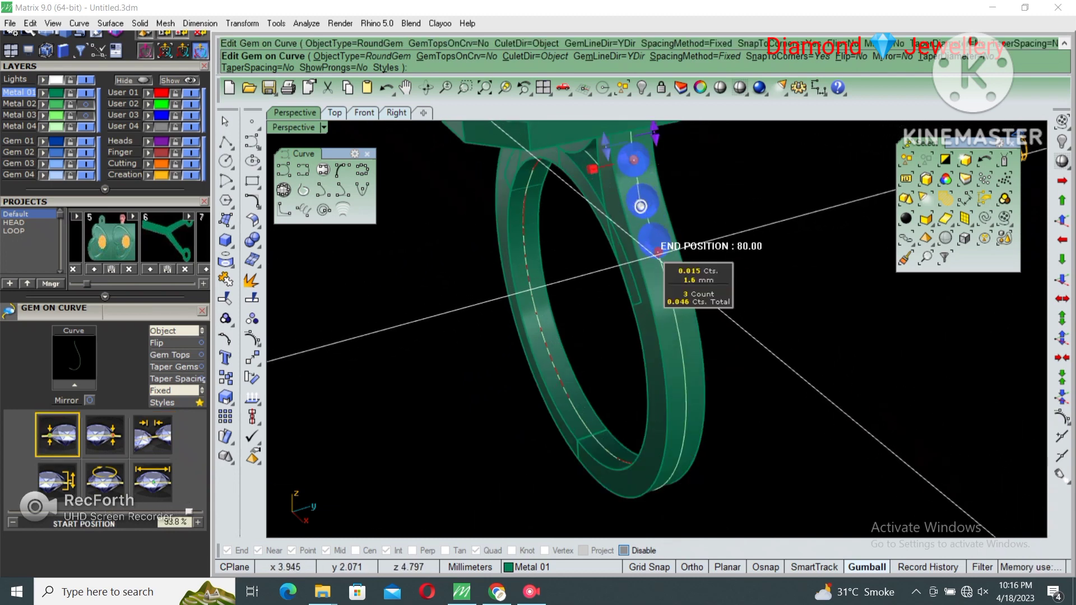
{"action": "mouse_move", "coordinate": [659, 250]}
{"action": "left_mouse_down"}
{"action": "mouse_move", "coordinate": [650, 303]}
{"action": "mouse_move", "coordinate": [666, 356]}
{"action": "mouse_move", "coordinate": [720, 434]}
{"action": "left_mouse_up"}
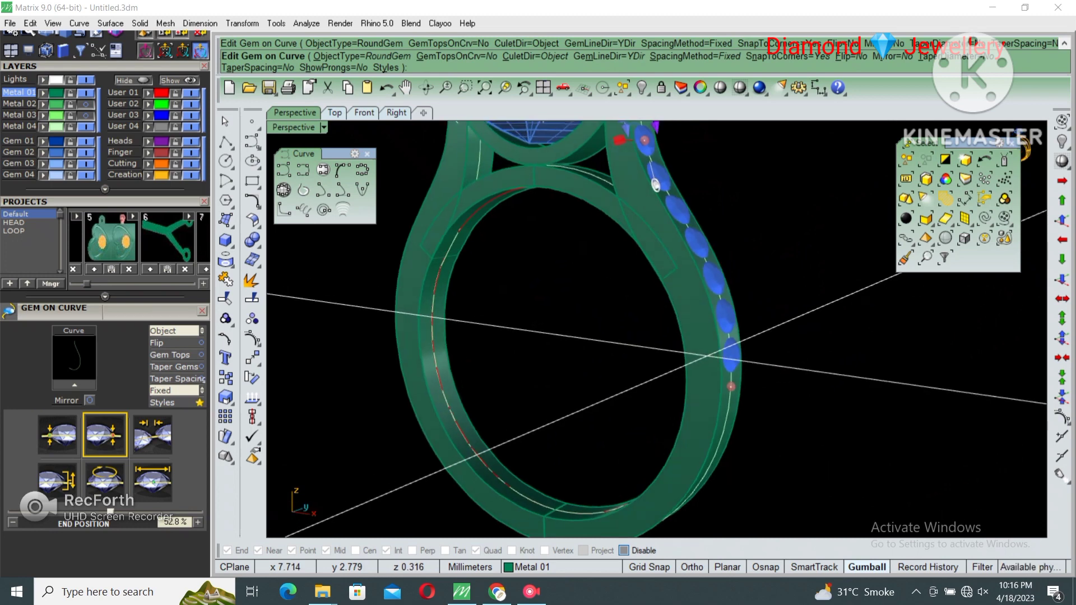
{"action": "right_click_drag", "start_coordinate": [655, 185], "coordinate": [666, 182]}
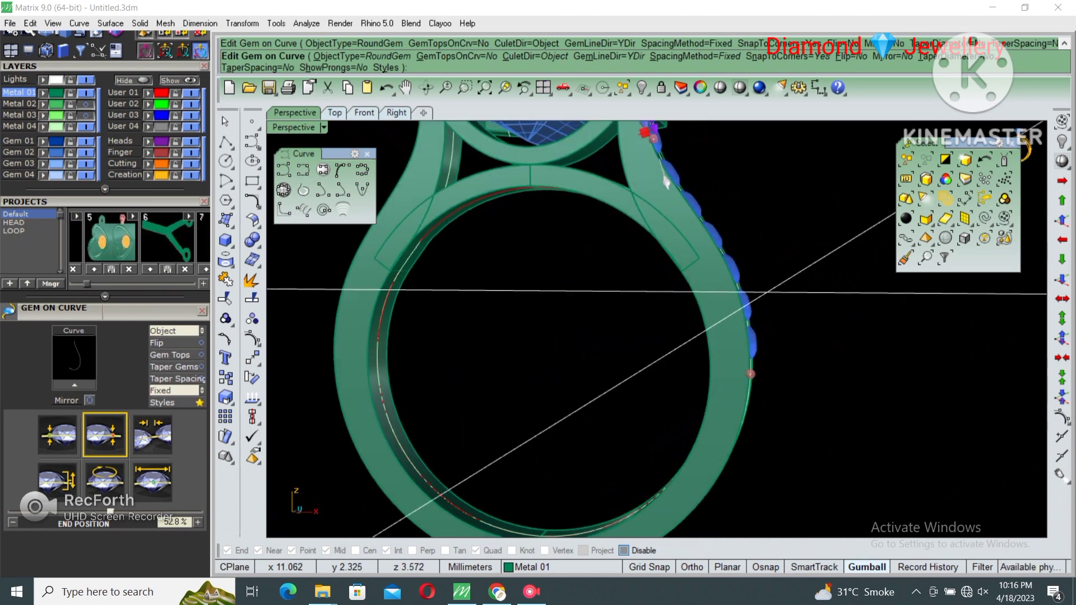
{"action": "left_click", "coordinate": [58, 482]}
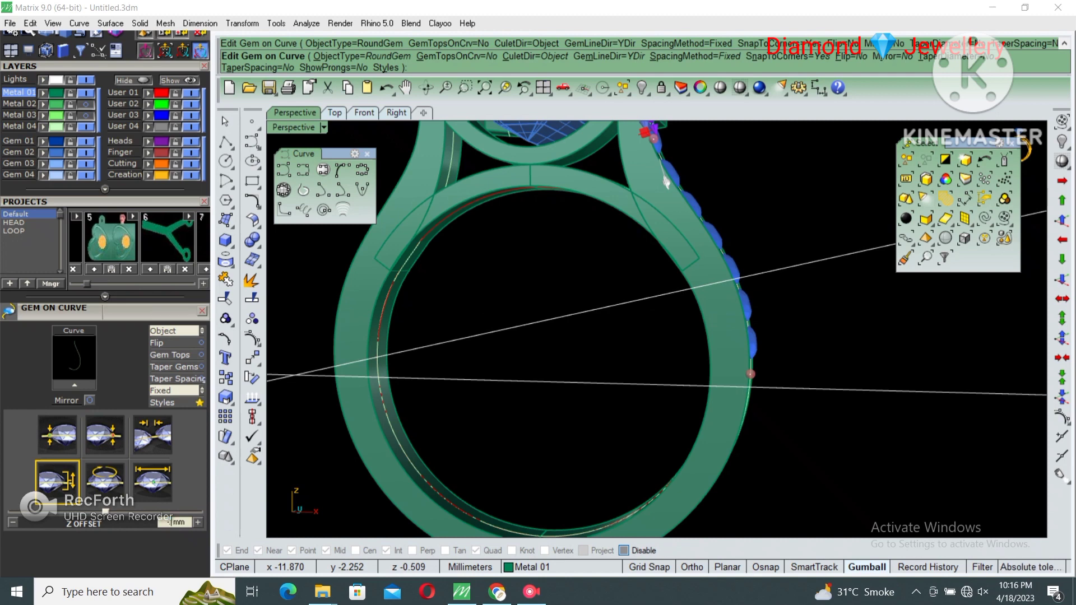
{"action": "key", "text": "Return"}
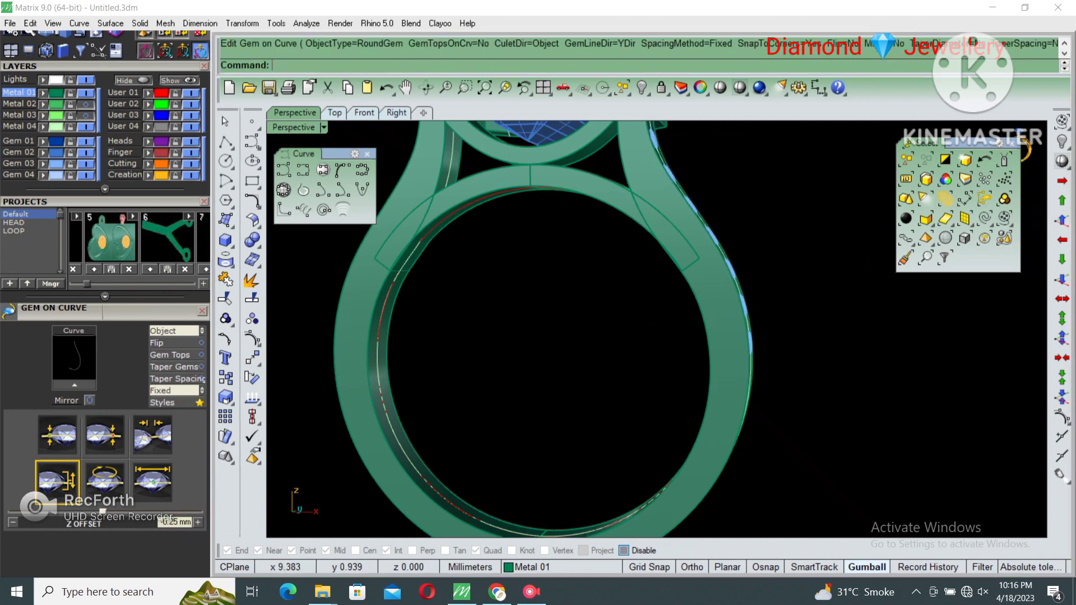
{"action": "right_click_drag", "start_coordinate": [661, 184], "coordinate": [616, 185]}
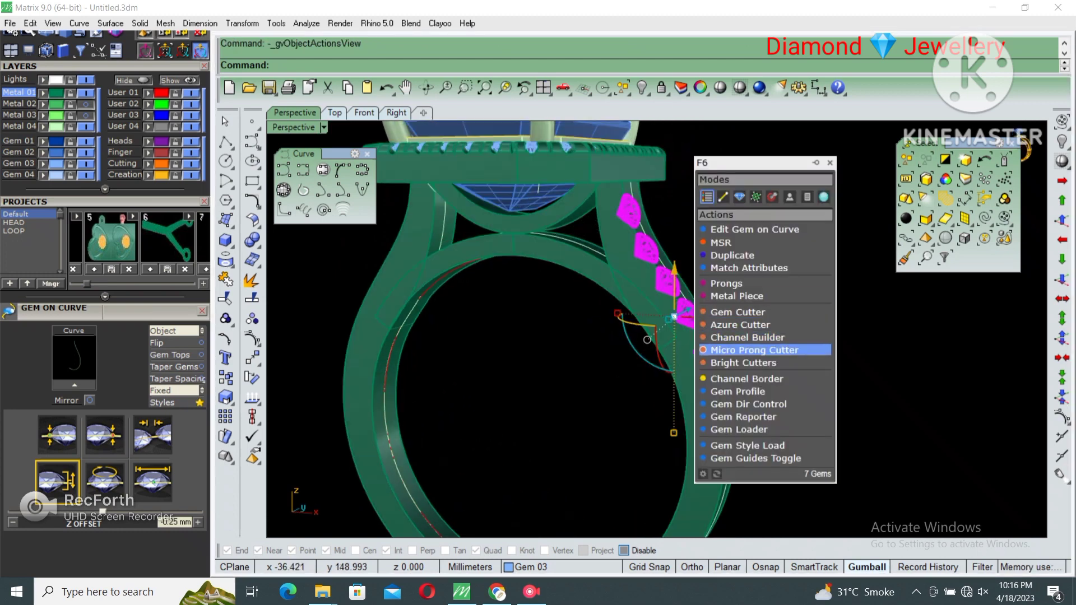
- Apply 1.6 MM C1 micro prong cutters to the seven shank gems and select a curve beneath them
{"action": "left_click", "coordinate": [723, 349]}
{"action": "key", "text": "Return"}
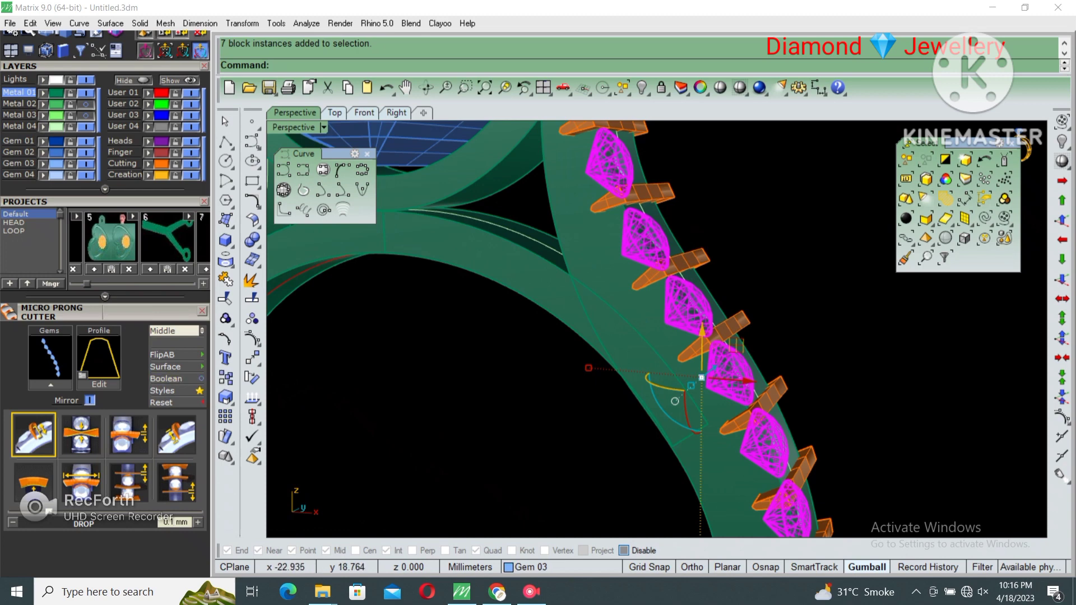
{"action": "left_click", "coordinate": [33, 434]}
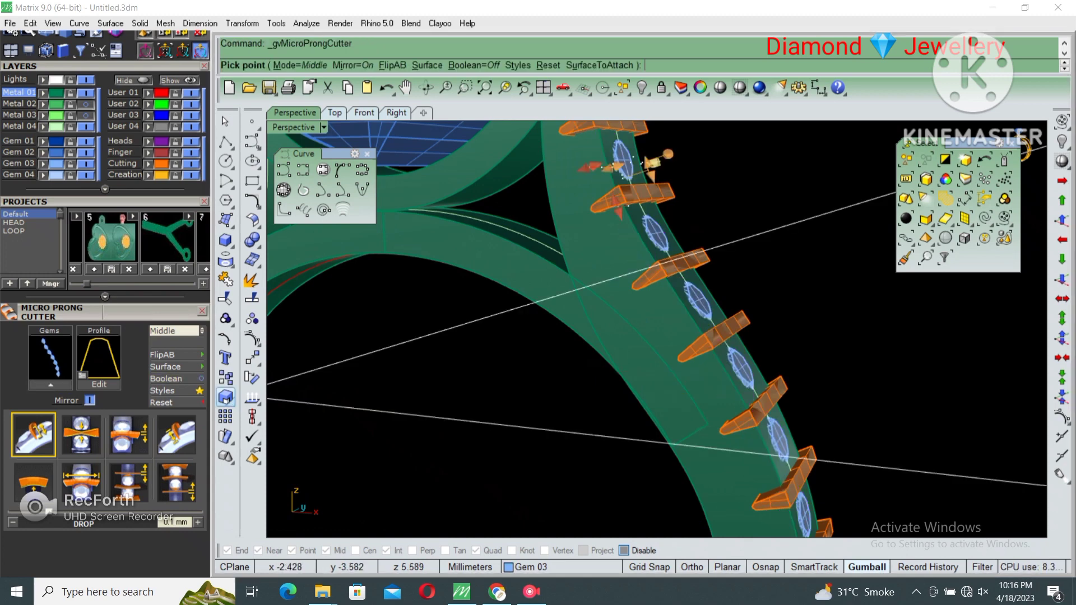
{"action": "left_click", "coordinate": [167, 391]}
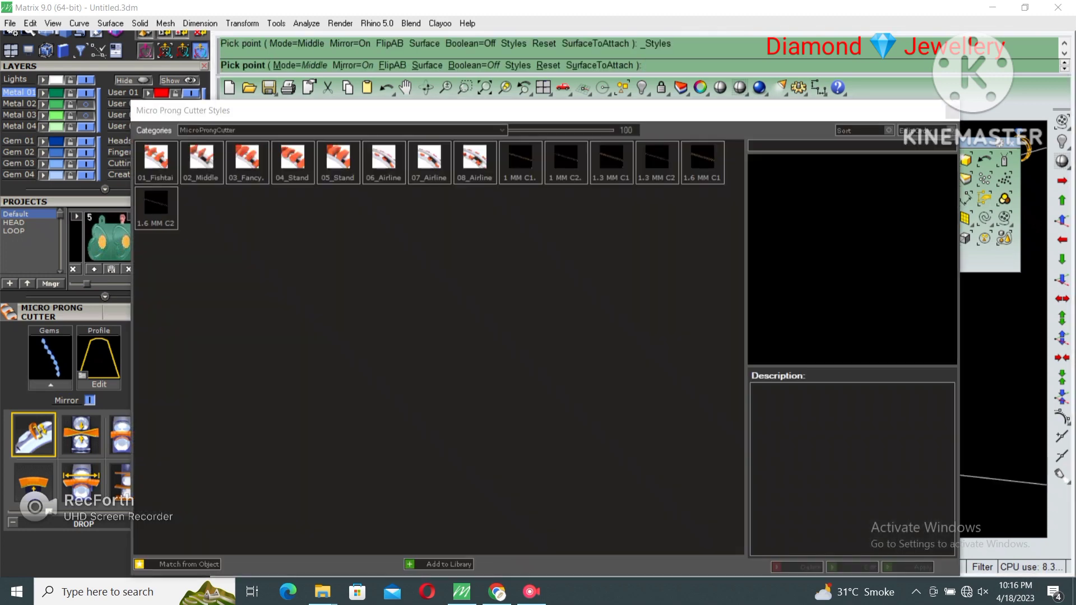
{"action": "double_click", "coordinate": [702, 161]}
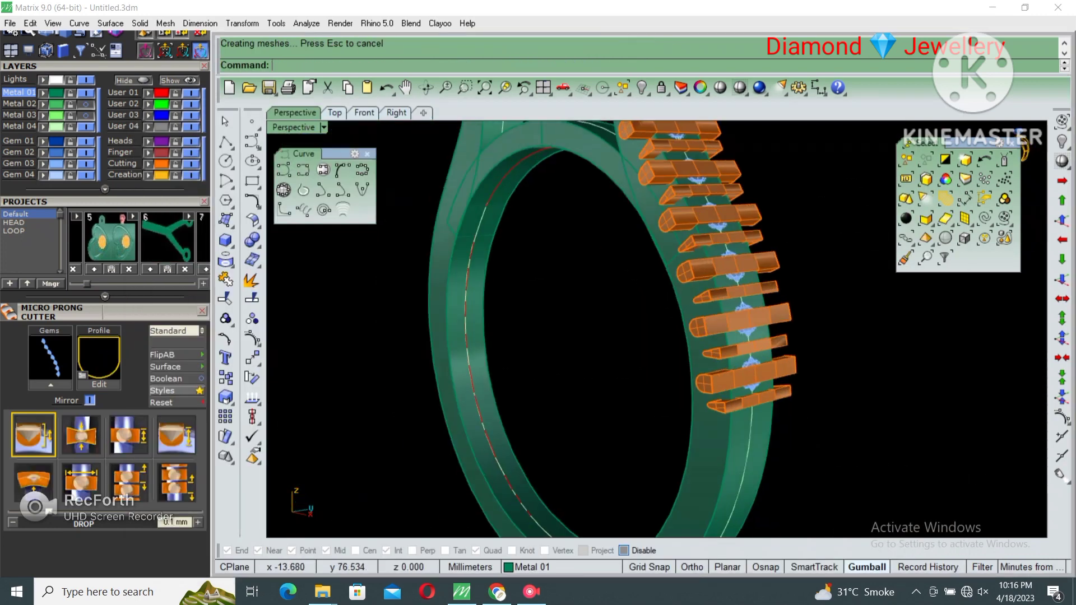
{"action": "left_click", "coordinate": [751, 400]}
{"action": "left_click", "coordinate": [790, 451]}
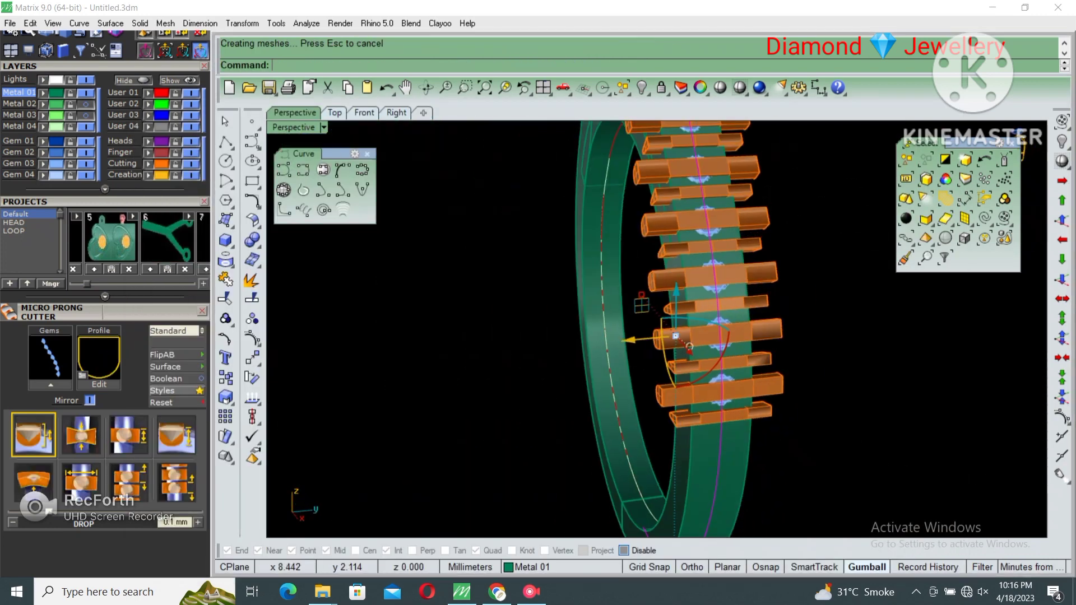
- Extrude the chosen curve and remove the bottom orange prong bar from its group
{"action": "type", "text": "e"}
{"action": "key", "text": "Return"}
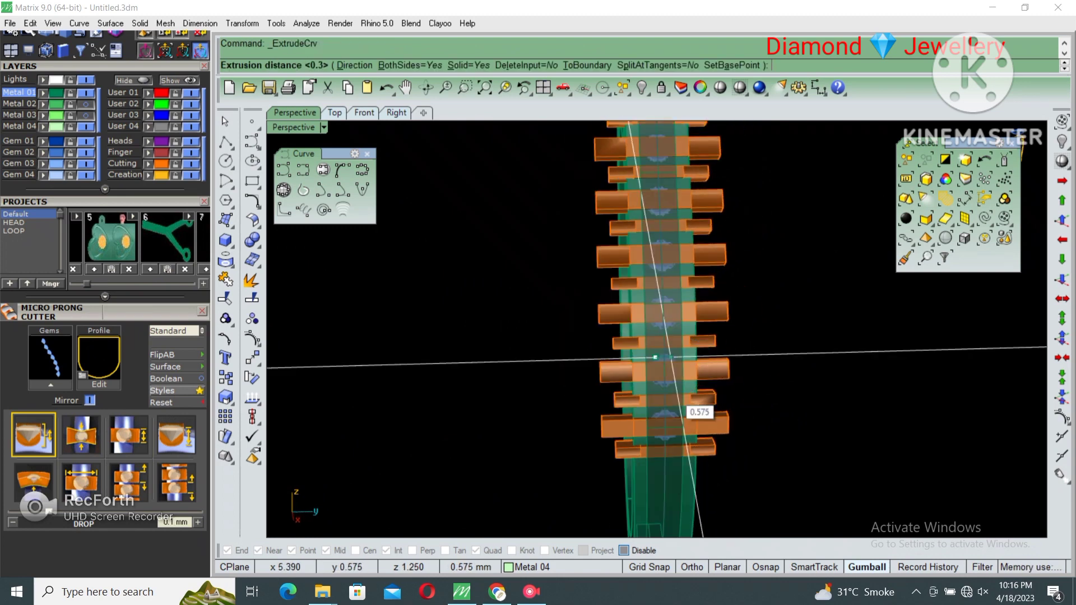
{"action": "key", "text": "Return"}
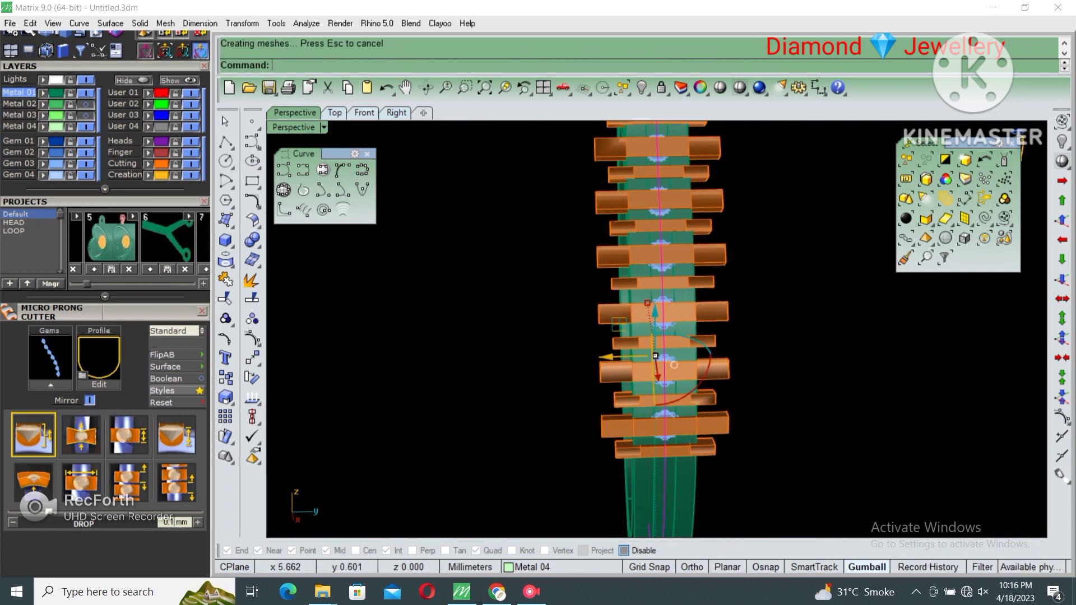
{"action": "scroll", "coordinate": [666, 303], "scroll_direction": "up", "scroll_amount": 2}
{"action": "type", "text": "r"}
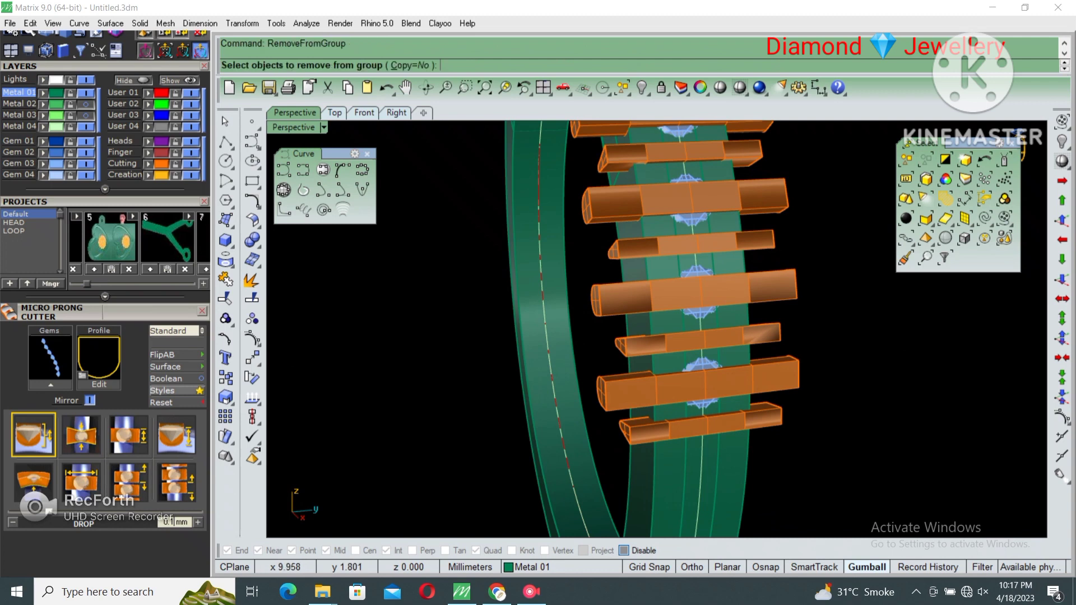
{"action": "left_click", "coordinate": [717, 423]}
{"action": "key", "text": "Return"}
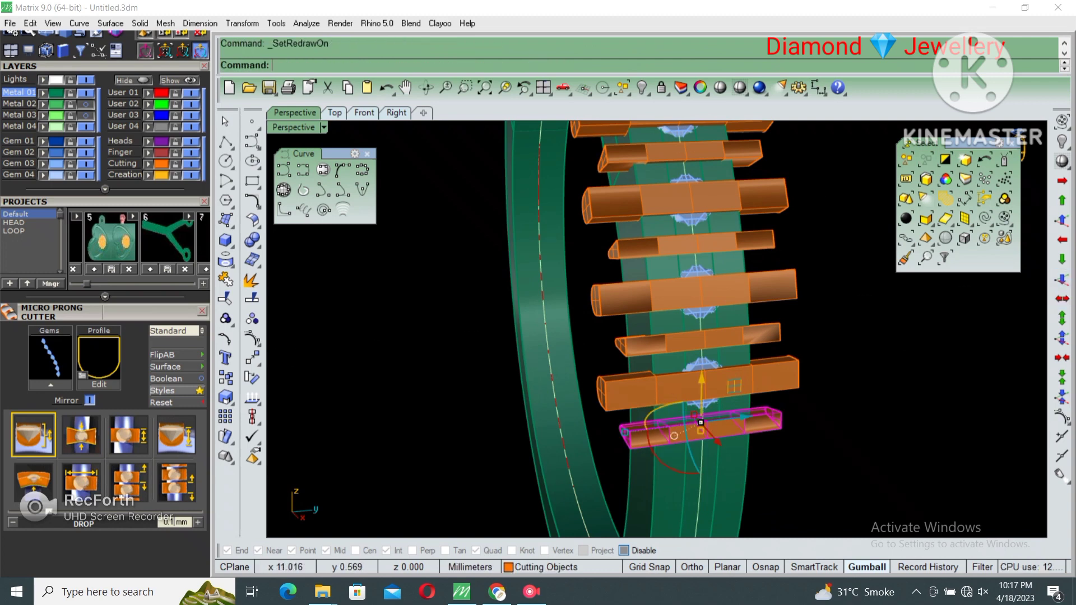
- Split the shank strip lengthwise down its centre using a V-direction isocurve
{"action": "left_click", "coordinate": [715, 474]}
{"action": "left_click", "coordinate": [751, 493]}
{"action": "type", "text": "Split"}
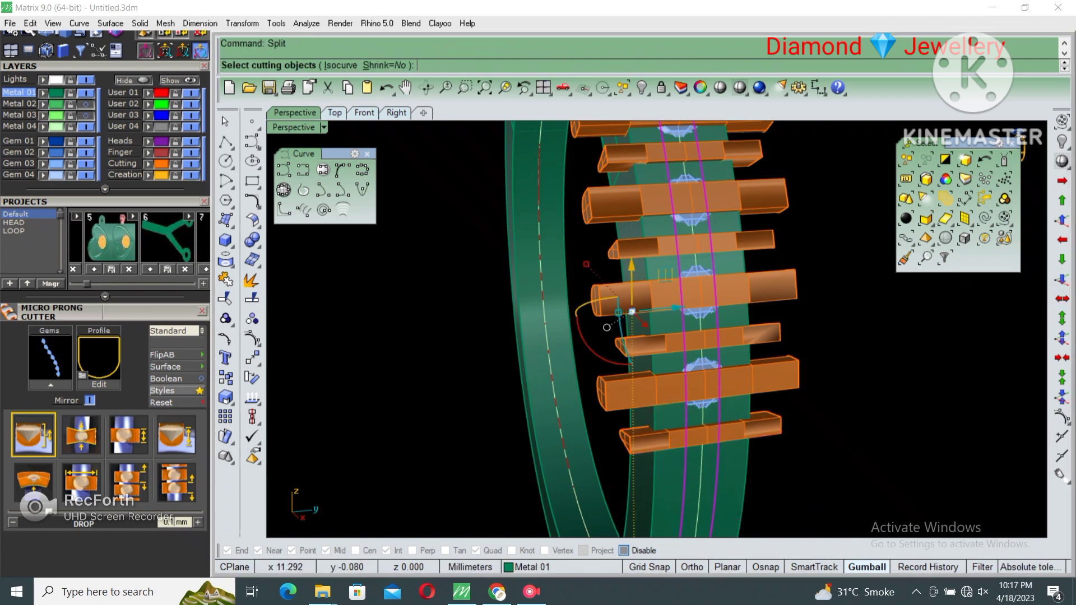
{"action": "type", "text": "i"}
{"action": "key", "text": "Return"}
{"action": "scroll", "coordinate": [705, 439], "scroll_direction": "up", "scroll_amount": 2}
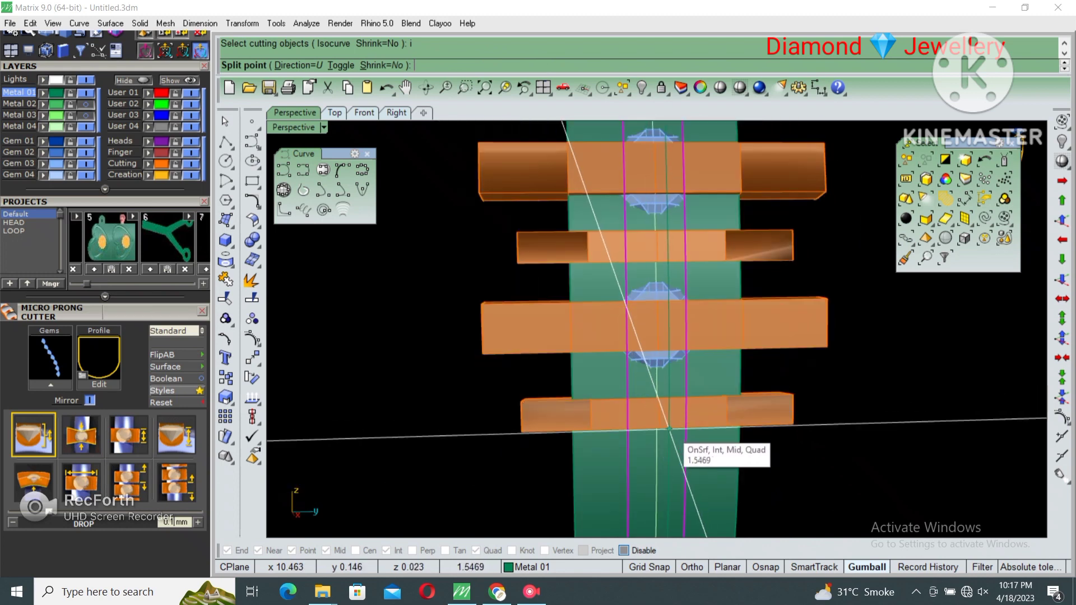
{"action": "type", "text": "t"}
{"action": "key", "text": "Return"}
{"action": "scroll", "coordinate": [681, 415], "scroll_direction": "down", "scroll_amount": 1}
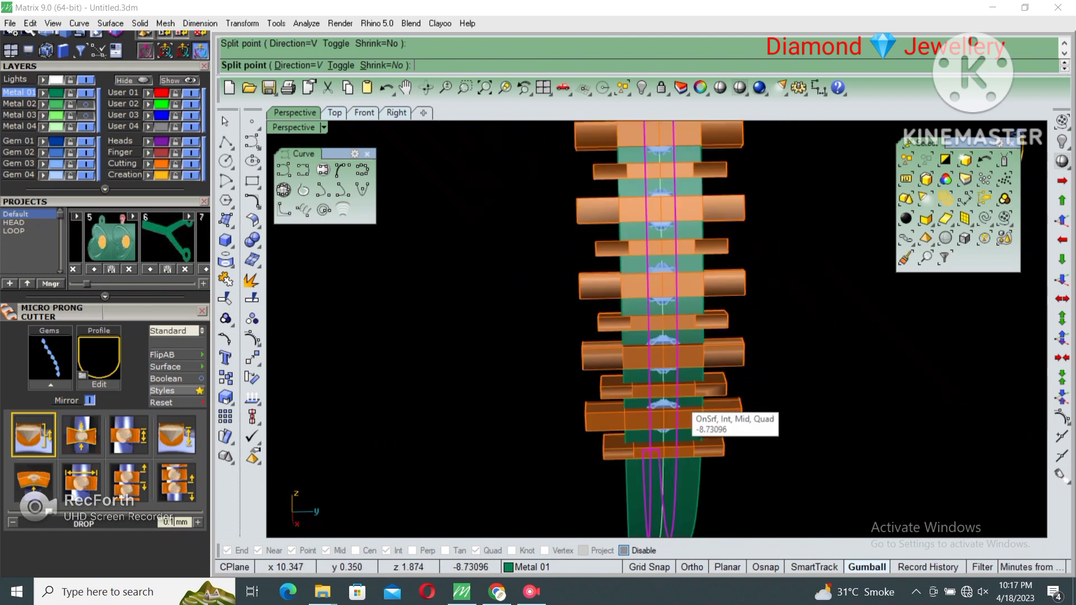
{"action": "scroll", "coordinate": [610, 426], "scroll_direction": "down", "scroll_amount": 2}
{"action": "scroll", "coordinate": [672, 196], "scroll_direction": "up", "scroll_amount": 2}
{"action": "scroll", "coordinate": [670, 218], "scroll_direction": "up", "scroll_amount": 2}
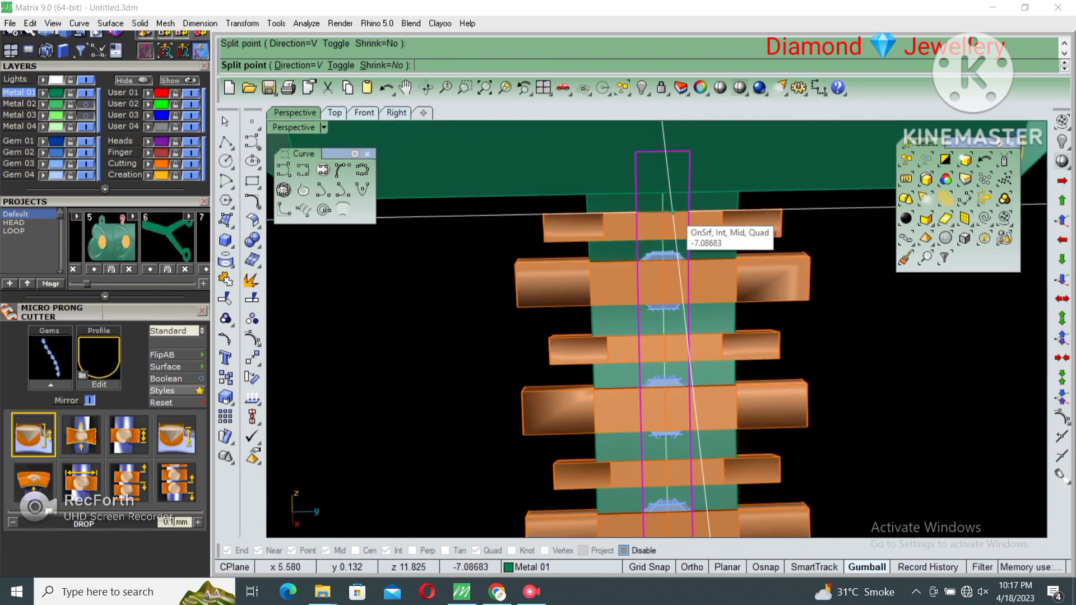
{"action": "left_click", "coordinate": [666, 217]}
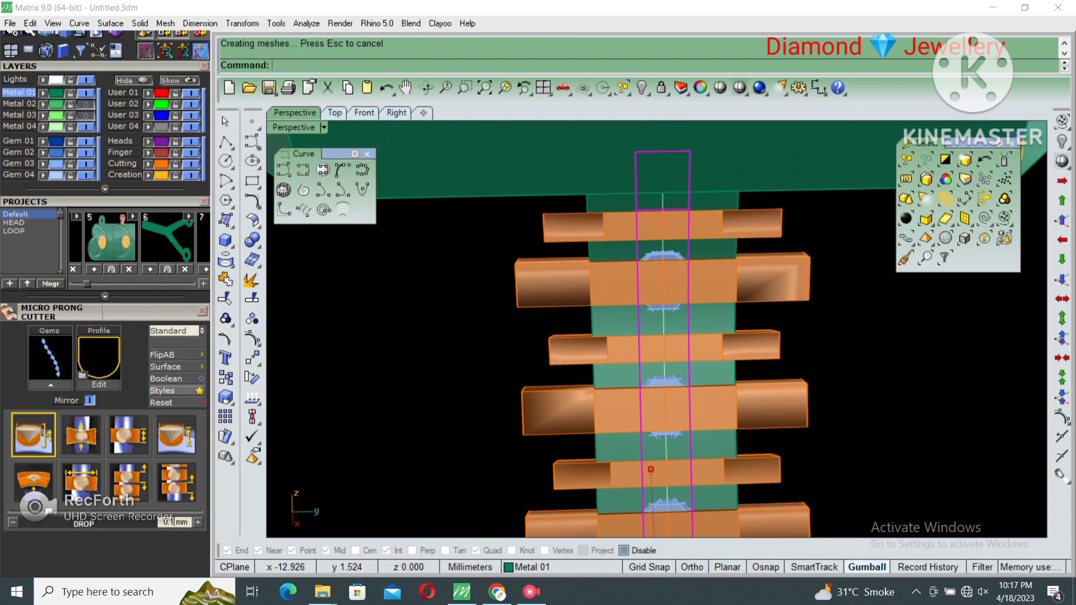
- Offset the centre strip surface into a 0.35 solid with OffsetSrf
{"action": "type", "text": "OffsetSrf"}
{"action": "key", "text": "Return"}
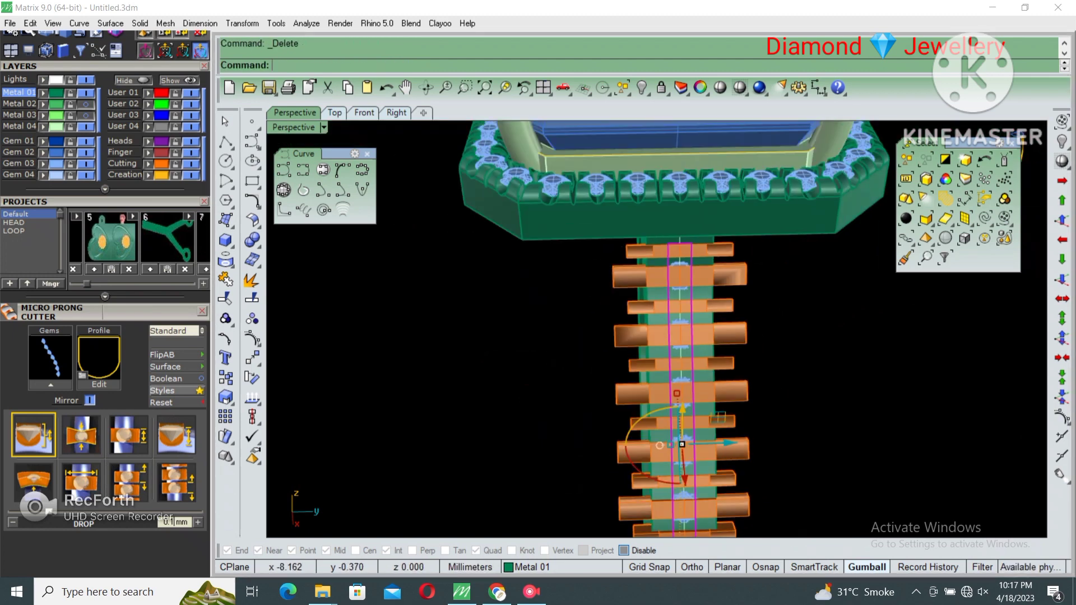
{"action": "scroll", "coordinate": [661, 331], "scroll_direction": "down", "scroll_amount": 3}
{"action": "scroll", "coordinate": [661, 330], "scroll_direction": "down", "scroll_amount": 2}
{"action": "right_click_drag", "start_coordinate": [735, 302], "coordinate": [724, 342]}
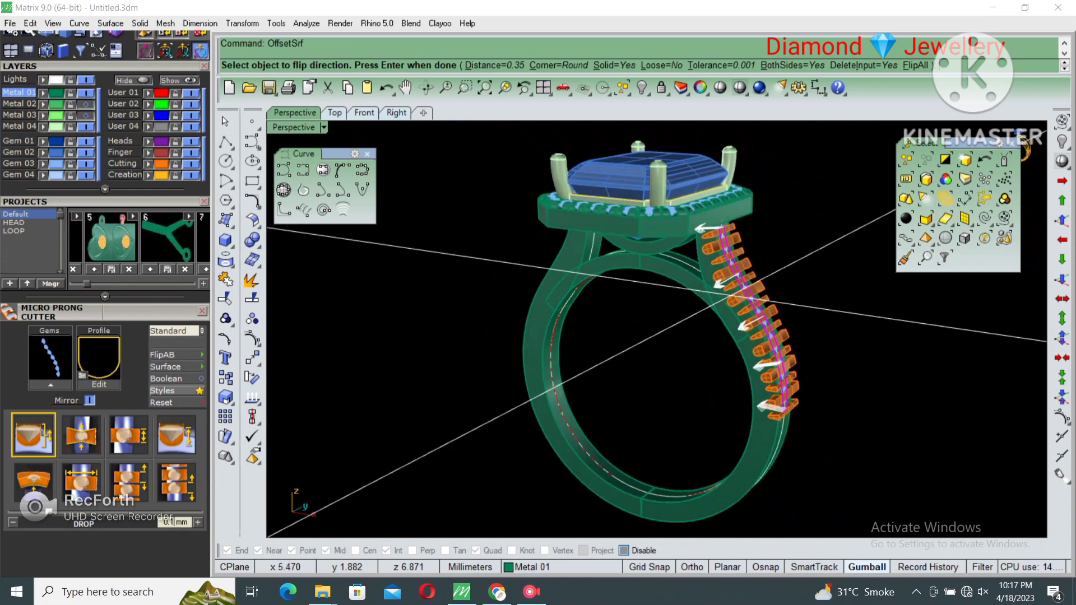
{"action": "key", "text": "Return"}
{"action": "scroll", "coordinate": [717, 224], "scroll_direction": "up", "scroll_amount": 5}
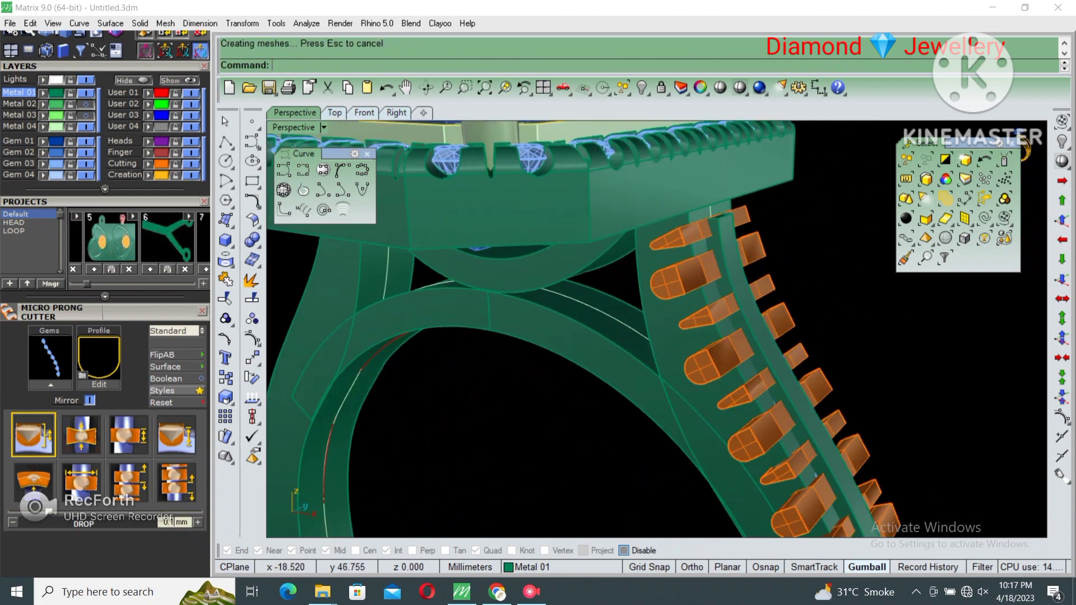
{"action": "left_click", "coordinate": [674, 247]}
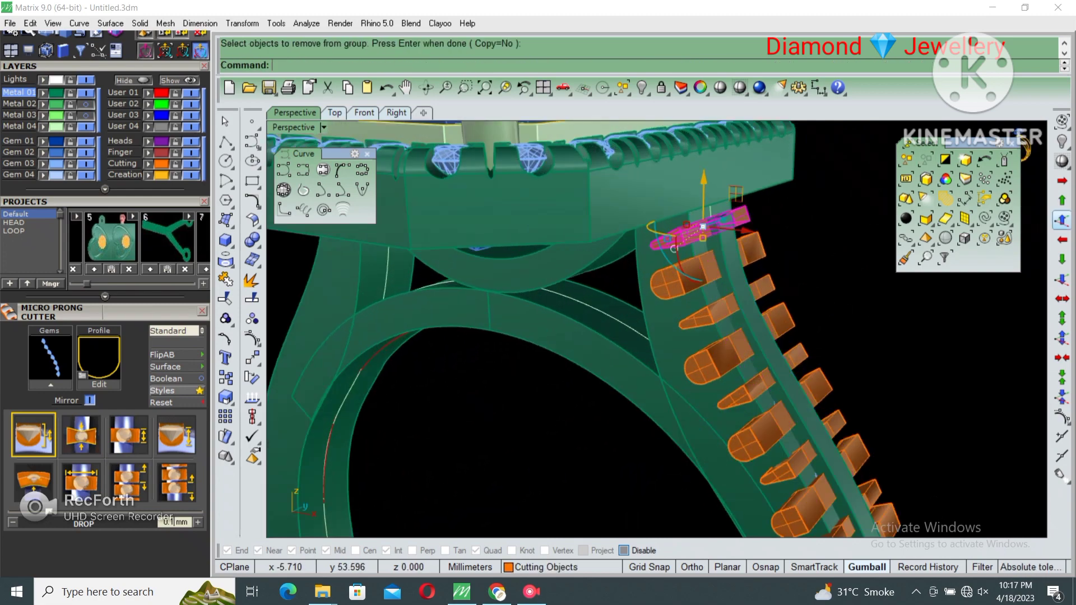
- Ungroup the top cutter, lock the head and add micro prong cutters to the seven side gems
{"action": "key", "text": "Return"}
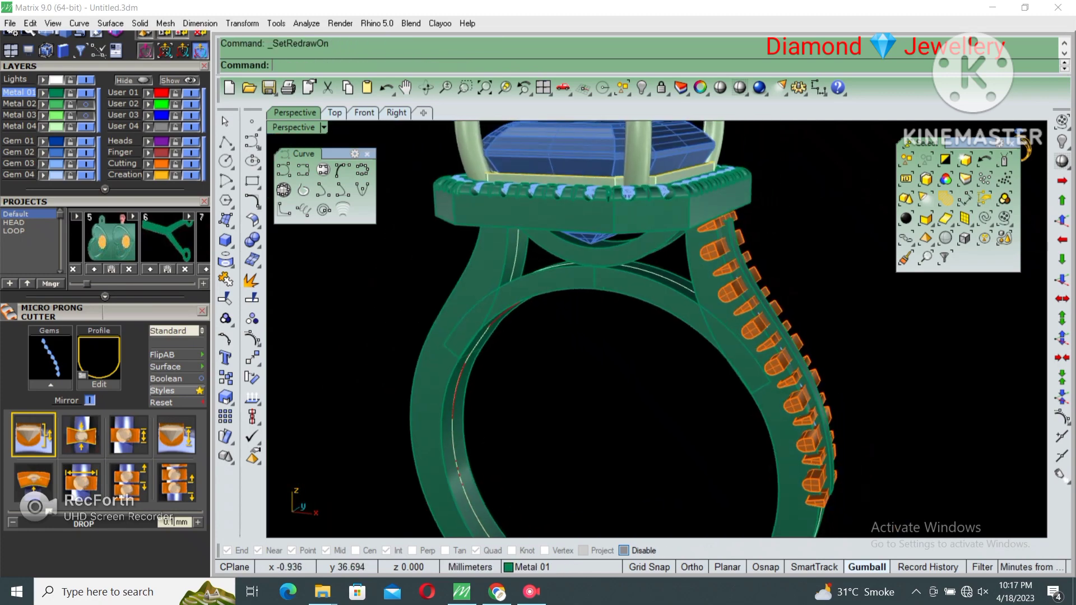
{"action": "scroll", "coordinate": [627, 330], "scroll_direction": "down", "scroll_amount": 2}
{"action": "scroll", "coordinate": [627, 330], "scroll_direction": "down", "scroll_amount": 2}
{"action": "scroll", "coordinate": [627, 331], "scroll_direction": "down", "scroll_amount": 2}
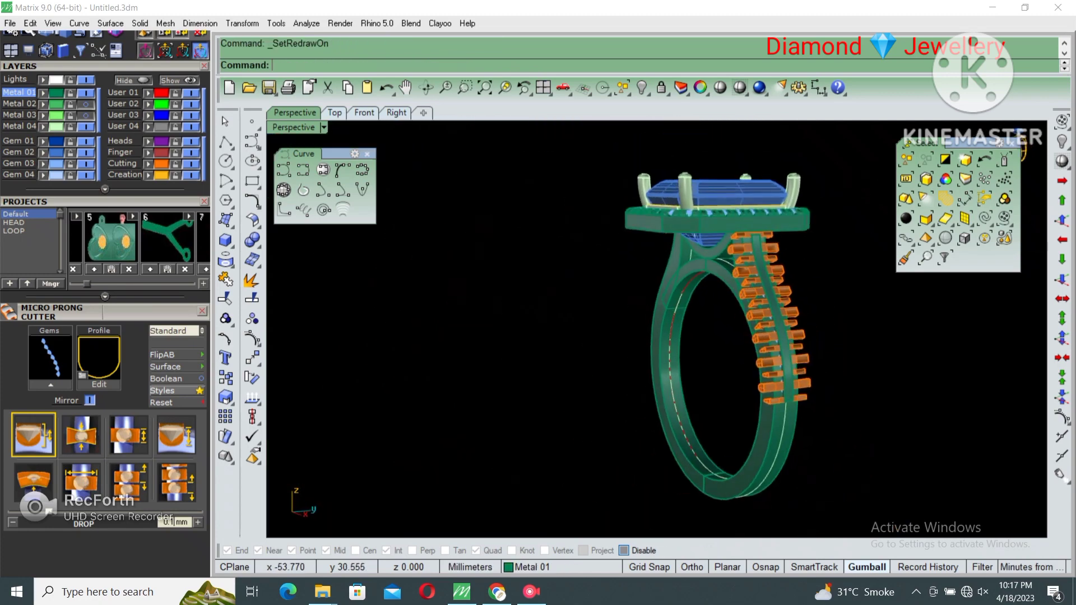
{"action": "left_click", "coordinate": [713, 191]}
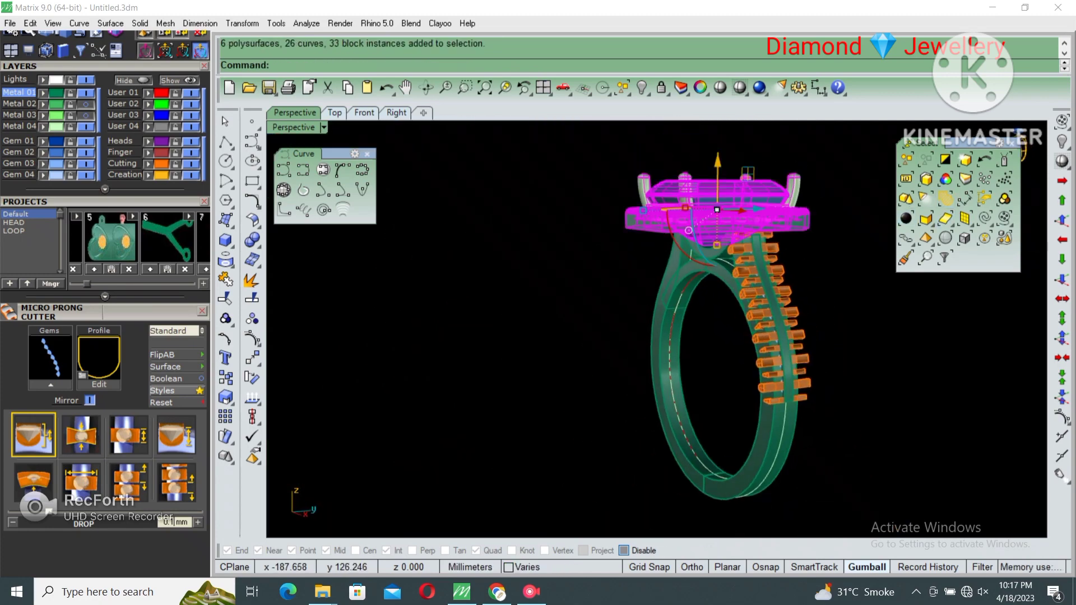
{"action": "left_click_drag", "start_coordinate": [700, 224], "coordinate": [818, 404]}
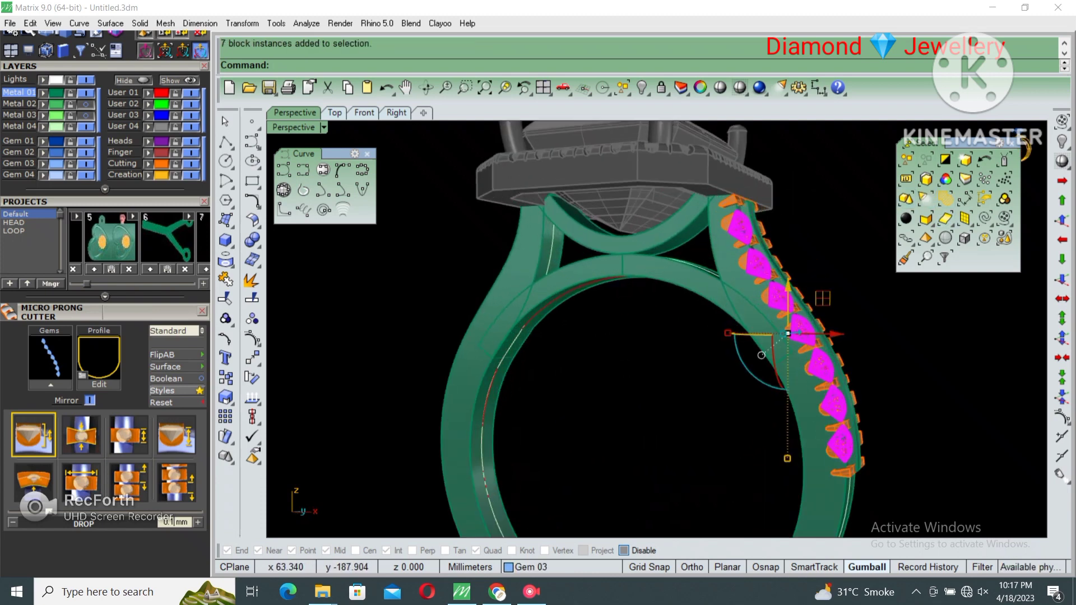
{"action": "scroll", "coordinate": [757, 337], "scroll_direction": "up", "scroll_amount": 4}
{"action": "right_click", "coordinate": [801, 286]}
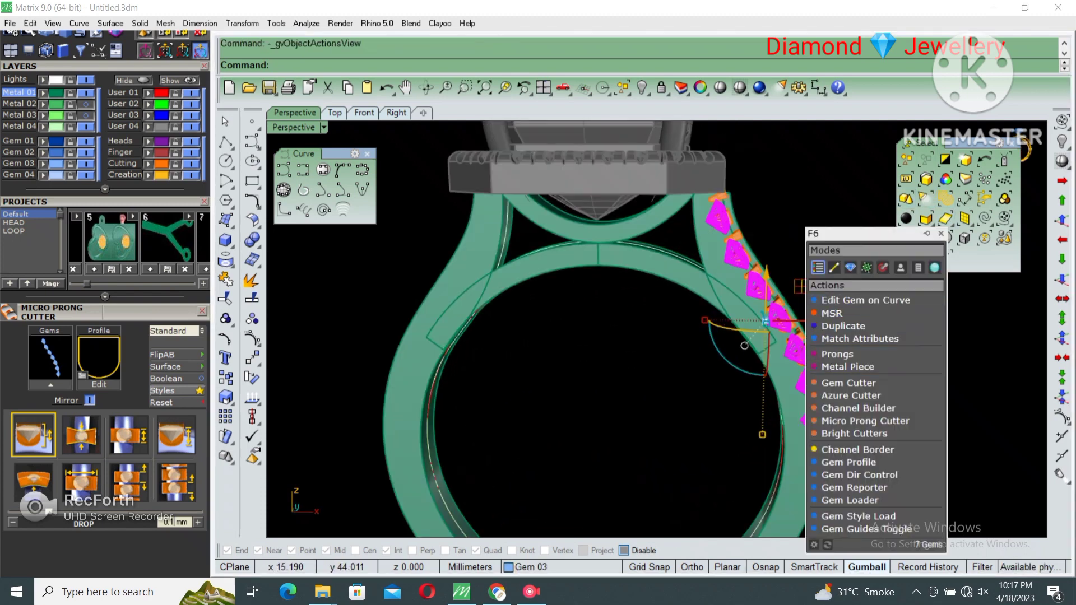
{"action": "left_click", "coordinate": [835, 382]}
{"action": "key", "text": "Return"}
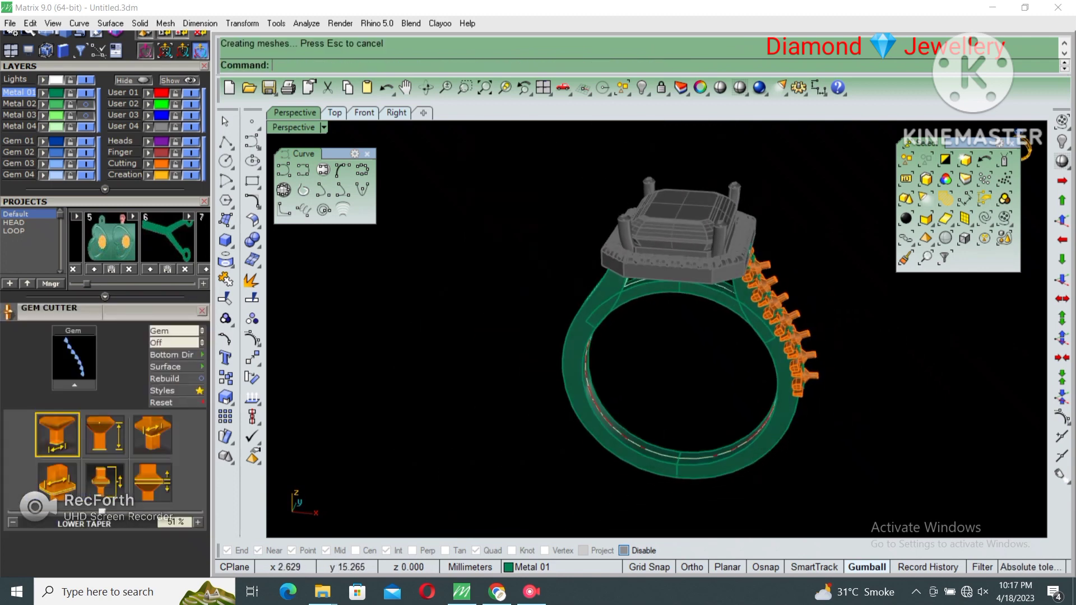
{"action": "type", "text": "LL"}
- Unlock everything and round the shank side edges with a 0.4 fillet
{"action": "key", "text": "Return"}
{"action": "type", "text": ".4"}
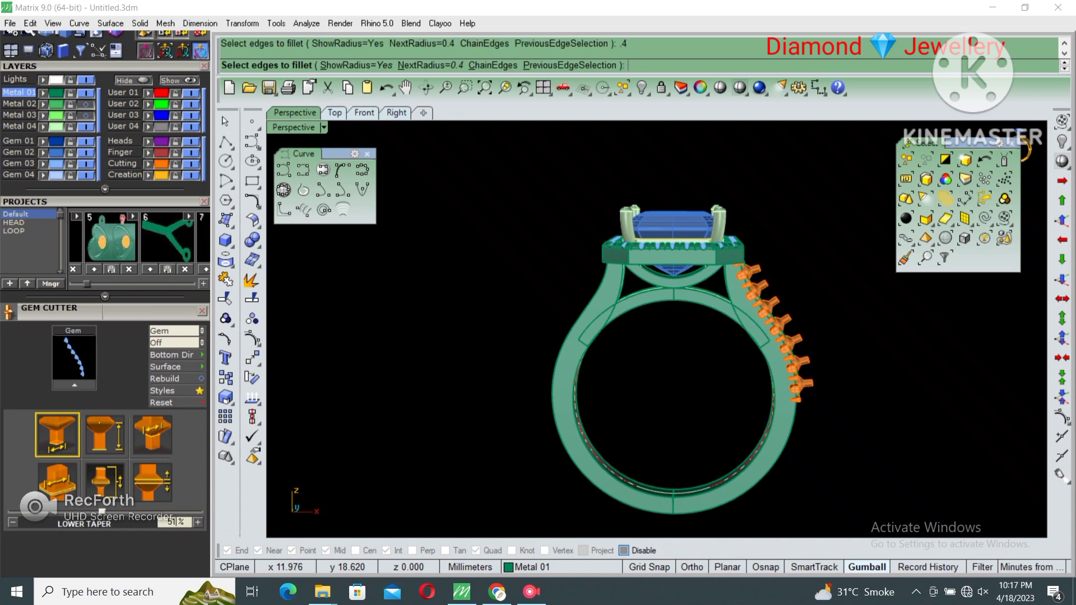
{"action": "scroll", "coordinate": [673, 365], "scroll_direction": "up", "scroll_amount": 3}
{"action": "left_click", "coordinate": [784, 364]}
{"action": "scroll", "coordinate": [616, 393], "scroll_direction": "up", "scroll_amount": 2}
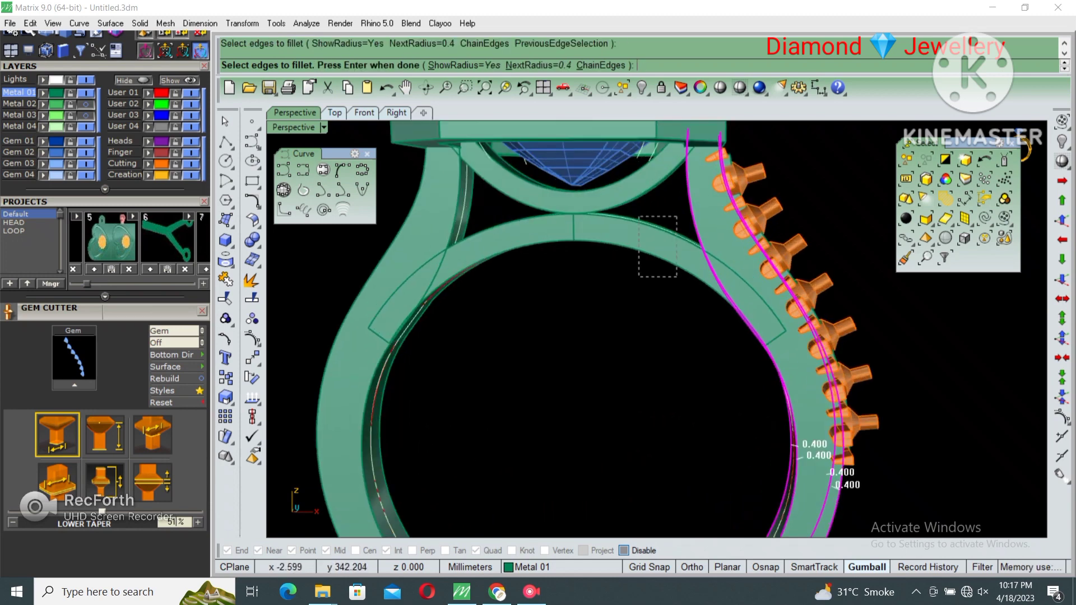
{"action": "key", "text": "Return"}
{"action": "key", "text": "Return"}
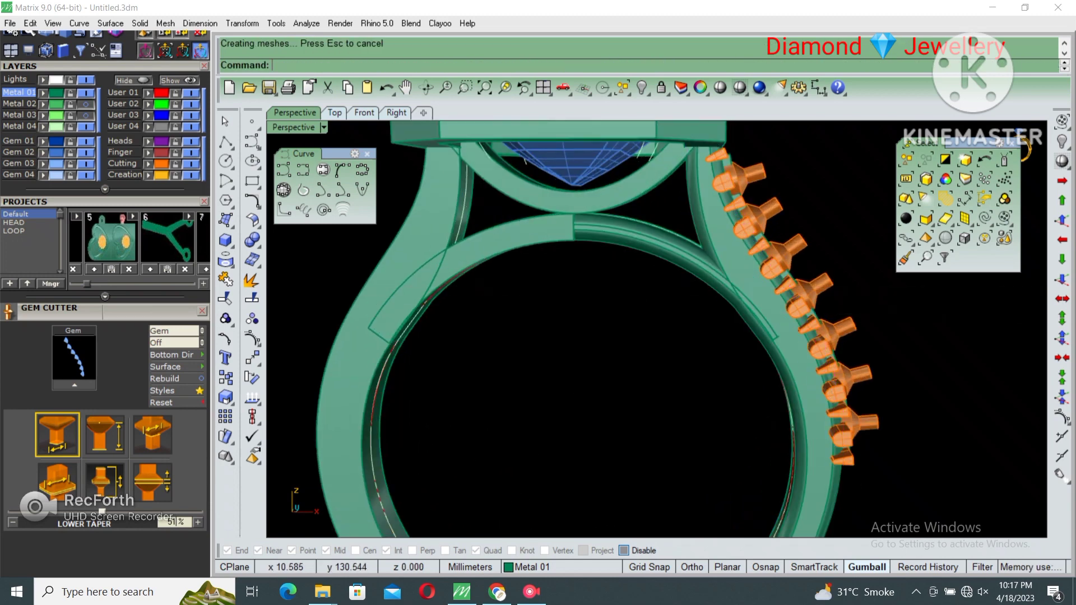
- Boolean-subtract all the prong cutters from the right shank to carve the gem seats
{"action": "left_click", "coordinate": [729, 280]}
{"action": "scroll", "coordinate": [672, 337], "scroll_direction": "down", "scroll_amount": 3}
{"action": "left_click", "coordinate": [252, 239]}
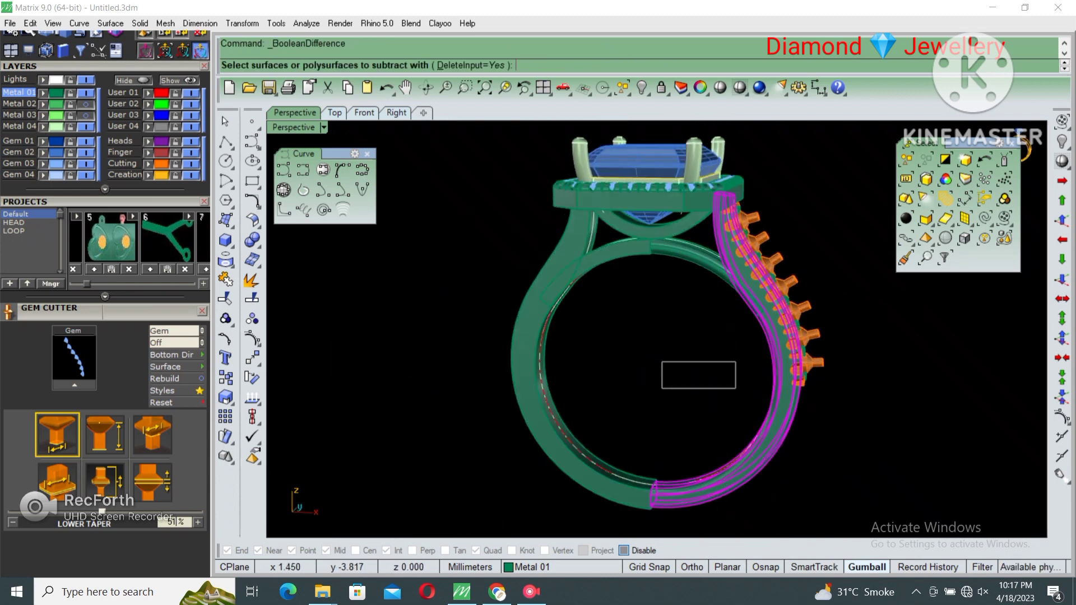
{"action": "left_click_drag", "start_coordinate": [661, 185], "coordinate": [884, 388]}
{"action": "key", "text": "Return"}
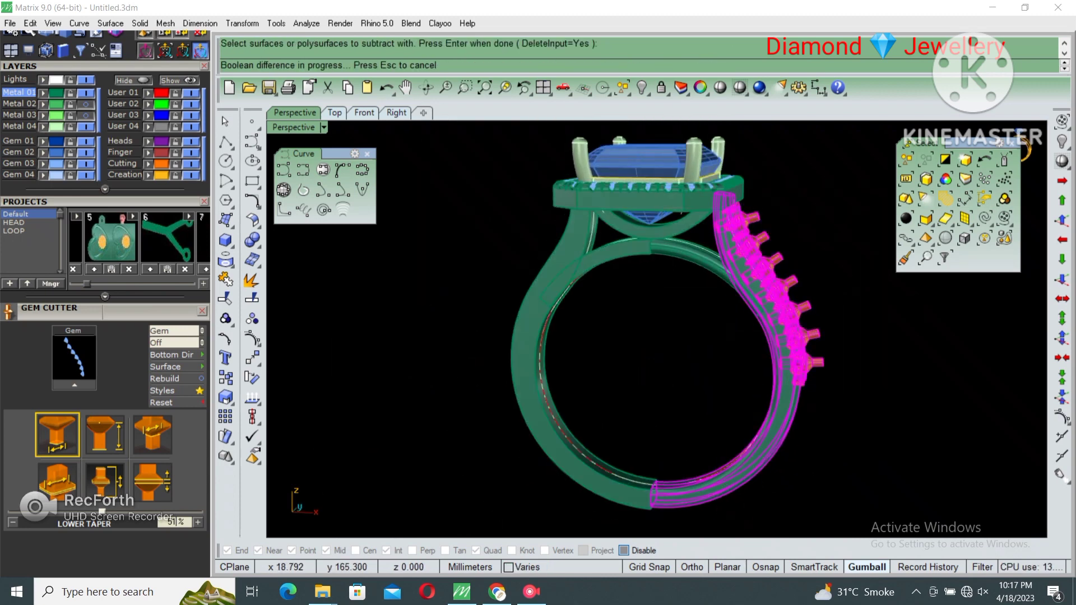
{"action": "scroll", "coordinate": [734, 224], "scroll_direction": "up", "scroll_amount": 2}
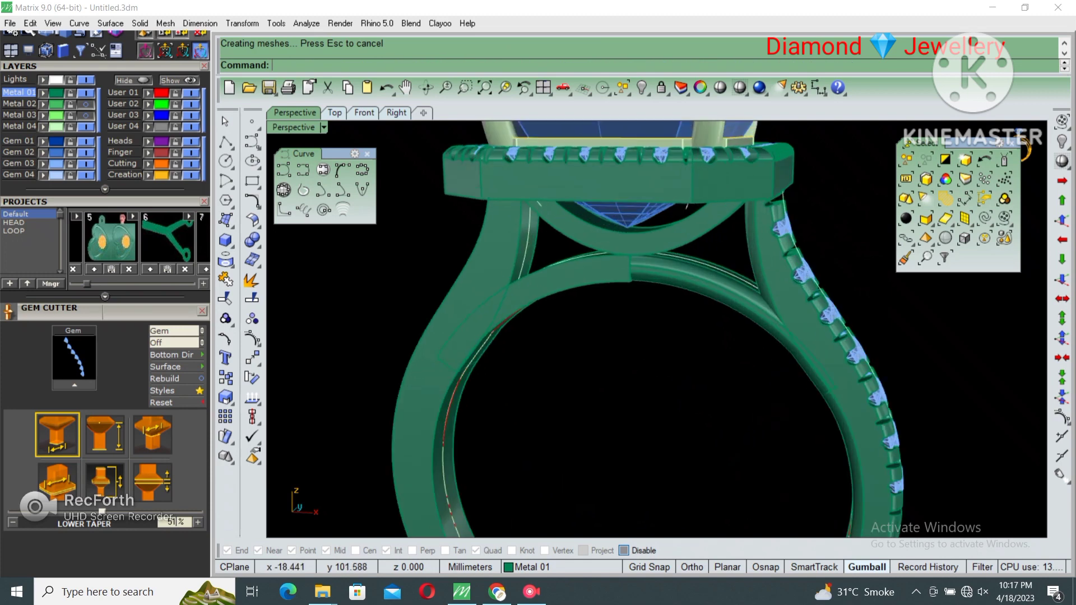
{"action": "scroll", "coordinate": [734, 225], "scroll_direction": "up", "scroll_amount": 2}
{"action": "key", "text": "Return"}
- Fillet the gallery arch edges at 0.3
{"action": "type", "text": ".3"}
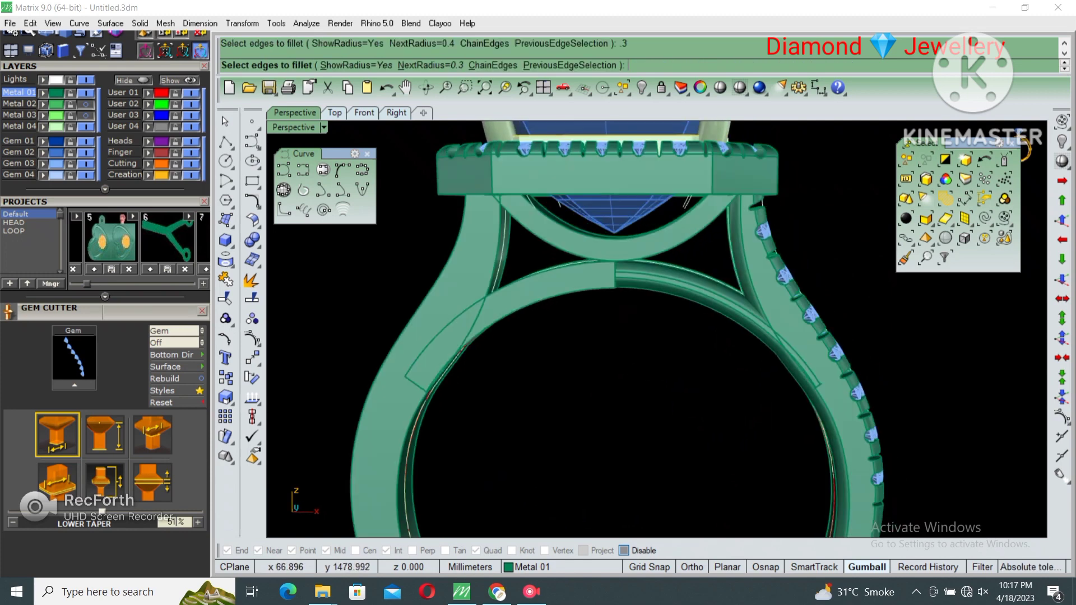
{"action": "scroll", "coordinate": [734, 224], "scroll_direction": "up", "scroll_amount": 2}
{"action": "key", "text": "Return"}
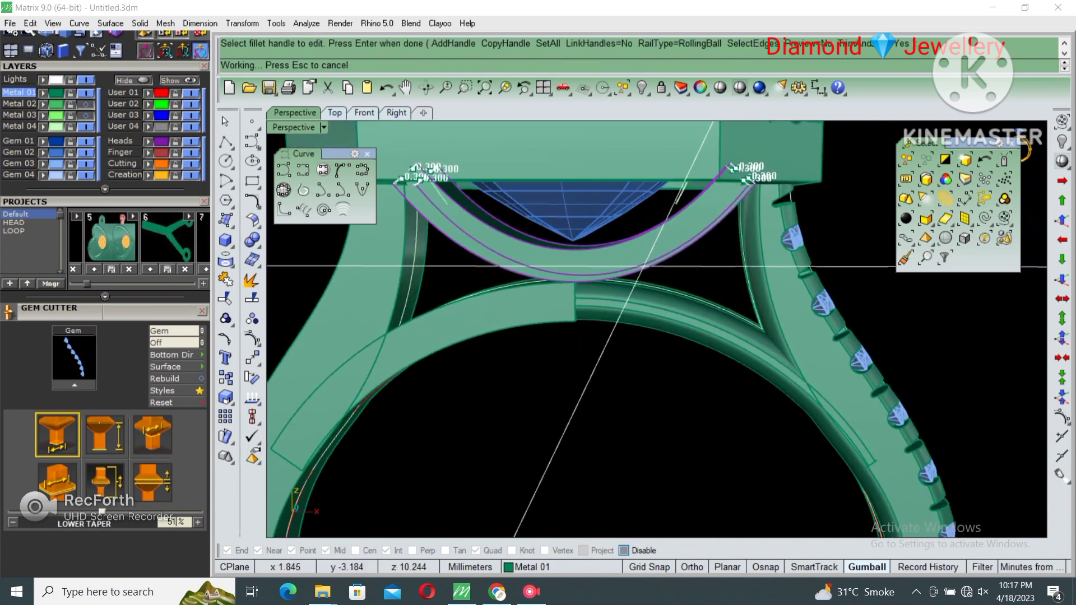
{"action": "key", "text": "Return"}
- Delete the left shank and select the right shank together with its gems
{"action": "scroll", "coordinate": [617, 336], "scroll_direction": "down", "scroll_amount": 3}
{"action": "left_click", "coordinate": [369, 392]}
{"action": "key", "text": "Delete"}
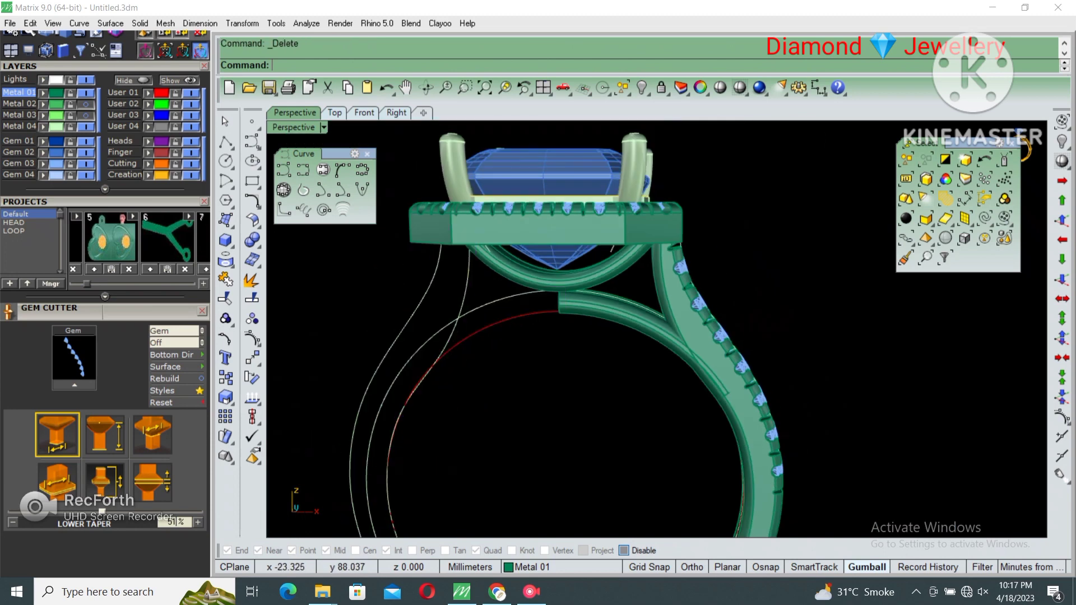
{"action": "scroll", "coordinate": [560, 336], "scroll_direction": "down", "scroll_amount": 3}
{"action": "right_click_drag", "start_coordinate": [504, 336], "coordinate": [589, 336]}
{"action": "left_click_drag", "start_coordinate": [561, 252], "coordinate": [746, 493]}
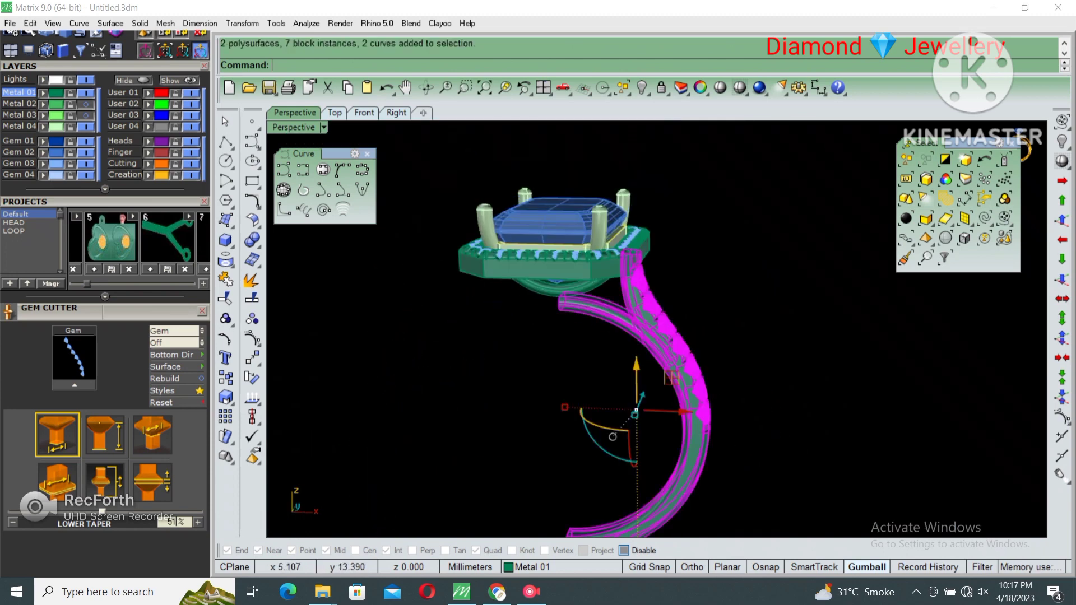
{"action": "scroll", "coordinate": [666, 356], "scroll_direction": "up", "scroll_amount": 1}
- Mirror the gem-set shank from 0 across the centre and delete the leftovers
{"action": "type", "text": "mirror"}
{"action": "key", "text": "Return"}
{"action": "type", "text": "0"}
{"action": "key", "text": "Return"}
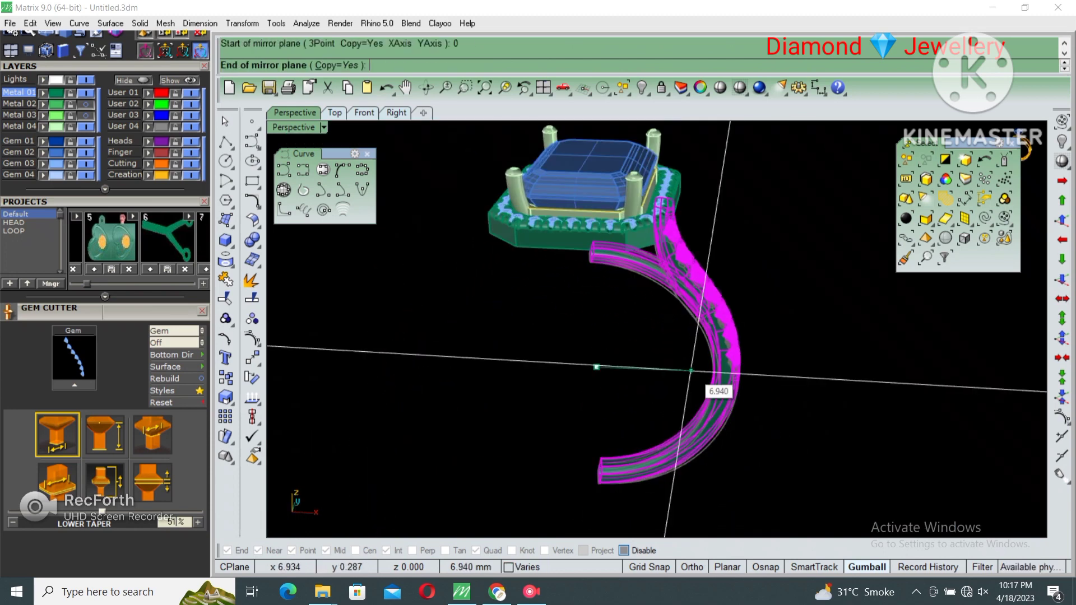
{"action": "left_click", "coordinate": [596, 367]}
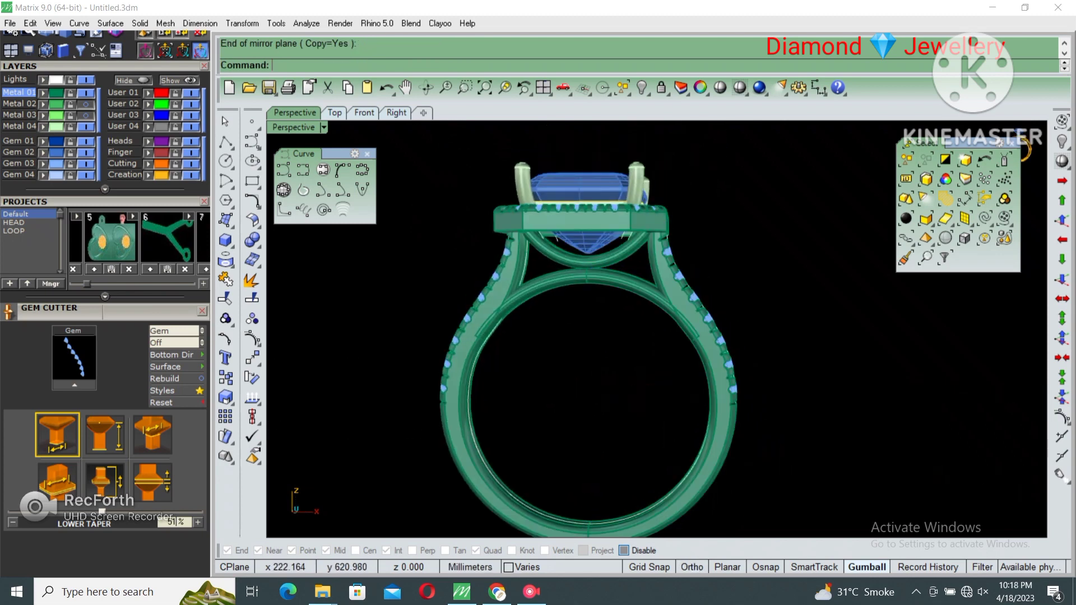
{"action": "key", "text": "Delete"}
{"action": "right_click_drag", "start_coordinate": [560, 336], "coordinate": [606, 347]}
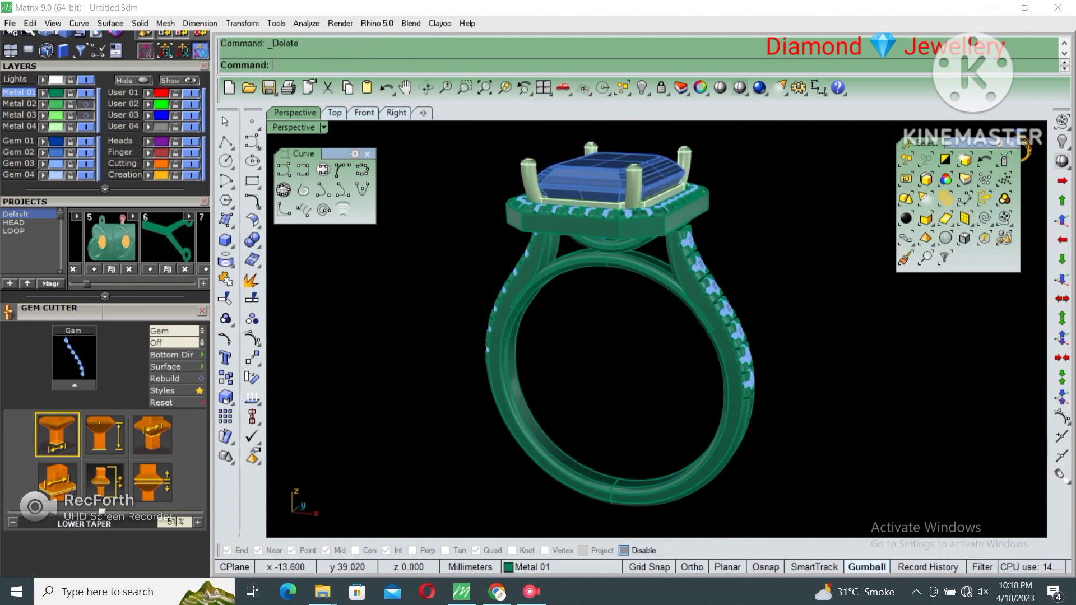
{"action": "scroll", "coordinate": [594, 280], "scroll_direction": "up", "scroll_amount": 3}
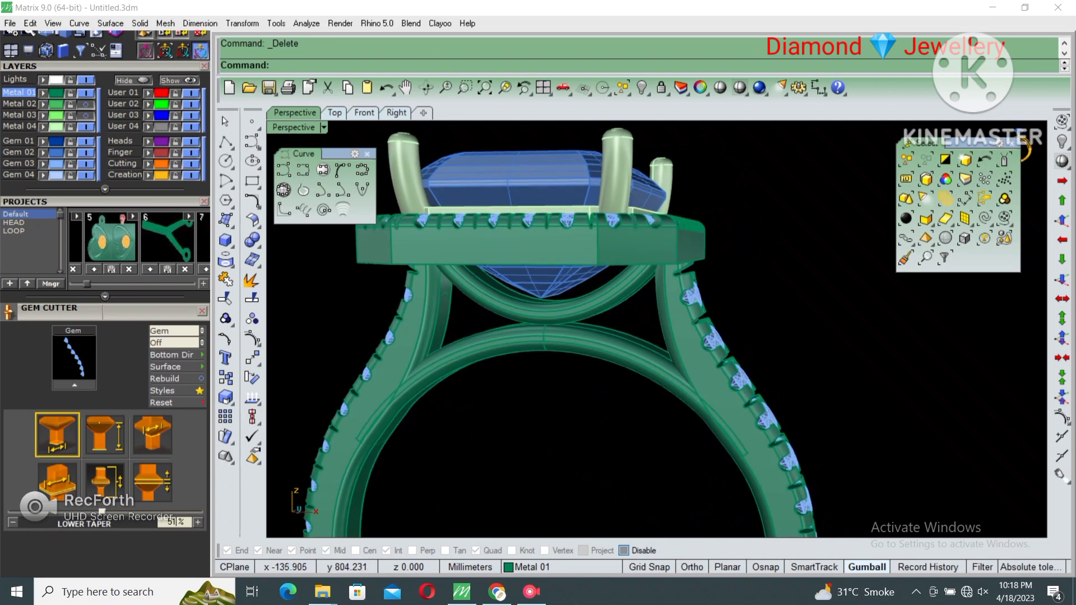
- Lock every object except the halo band and maximize the front view
{"action": "left_click", "coordinate": [523, 262]}
{"action": "right_click_drag", "start_coordinate": [538, 313], "coordinate": [538, 347]}
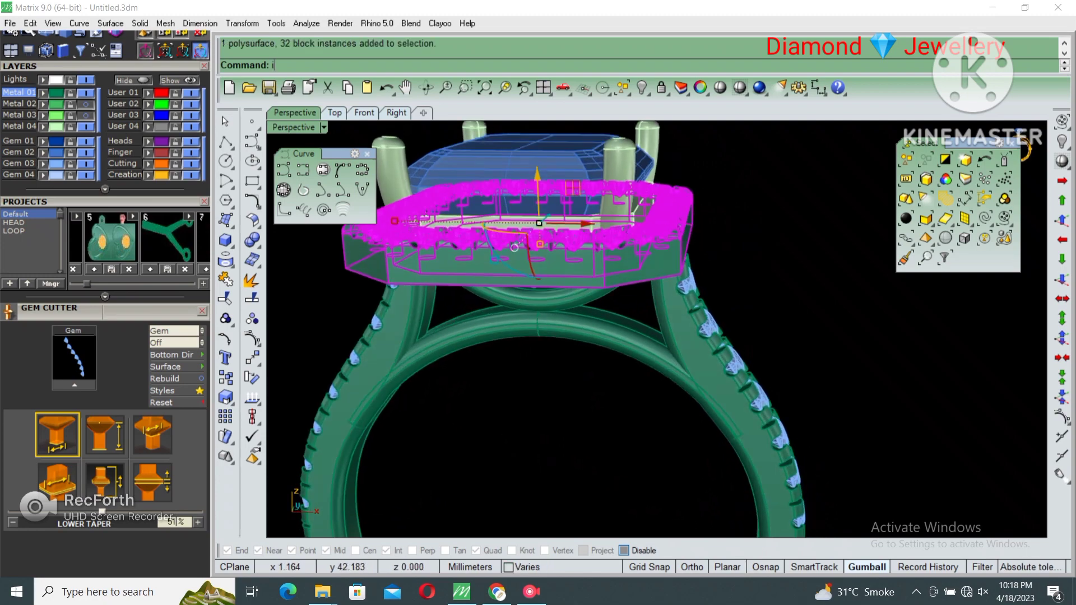
{"action": "key", "text": "Return"}
{"action": "key", "text": "ctrl+l"}
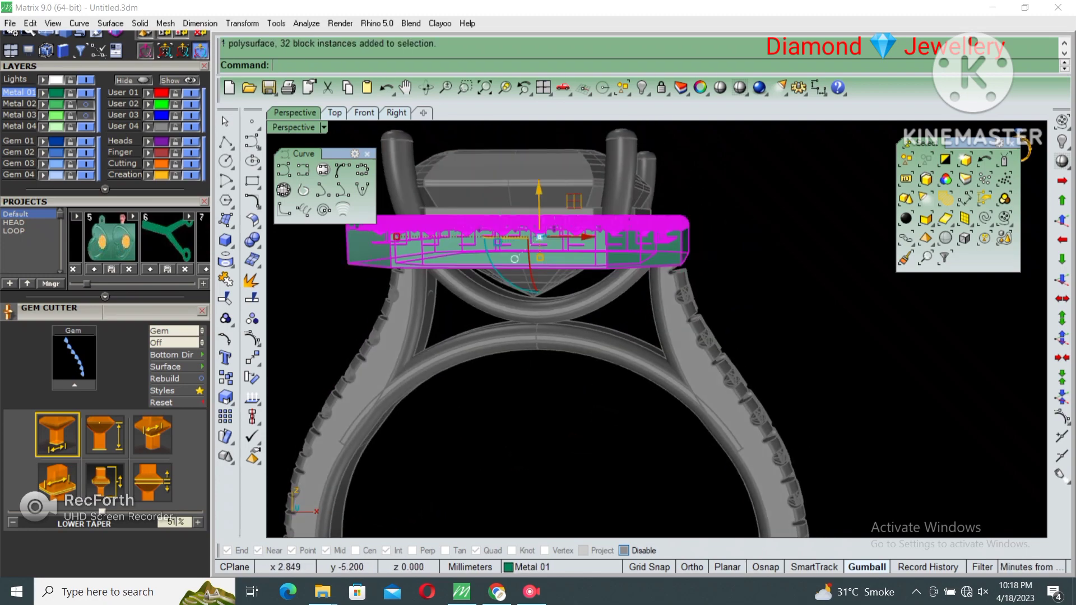
{"action": "key", "text": "ctrl+m"}
{"action": "key", "text": "ctrl+m"}
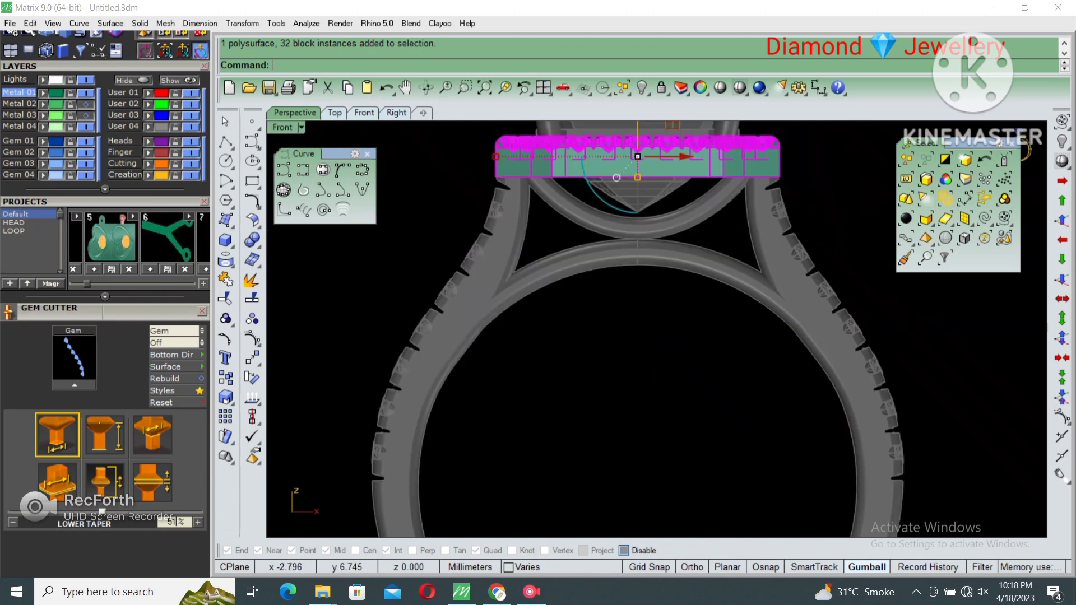
{"action": "key", "text": "Escape"}
{"action": "scroll", "coordinate": [655, 330], "scroll_direction": "up", "scroll_amount": 4}
- Fillet the halo band's bottom edges with a 0.4 radius
{"action": "type", "text": "FilletEdge"}
{"action": "key", "text": "Return"}
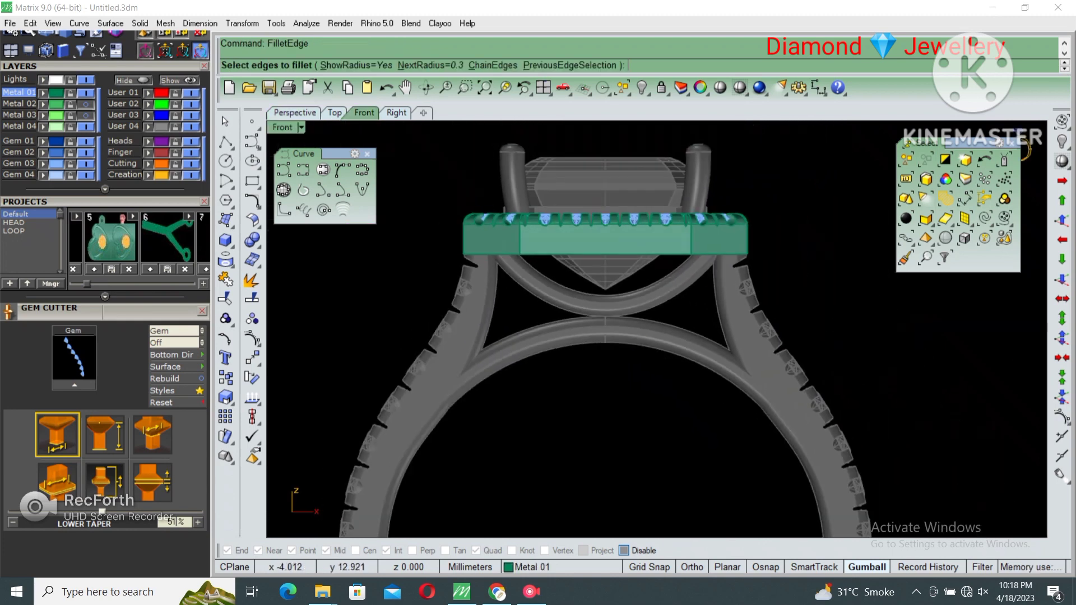
{"action": "key", "text": "Return"}
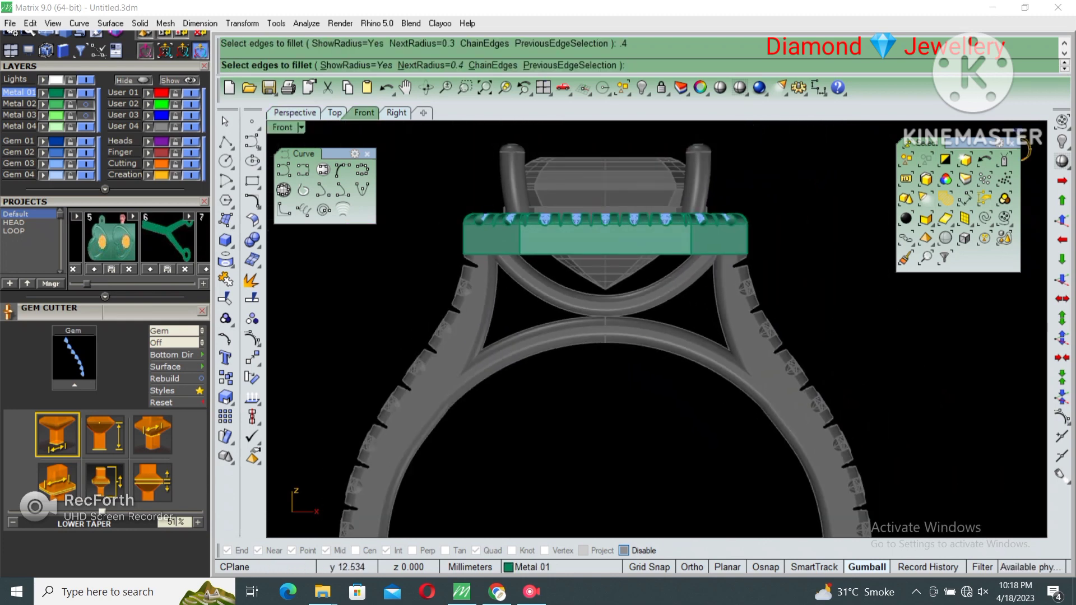
{"action": "left_click_drag", "start_coordinate": [451, 241], "coordinate": [784, 314]}
{"action": "key", "text": "Return"}
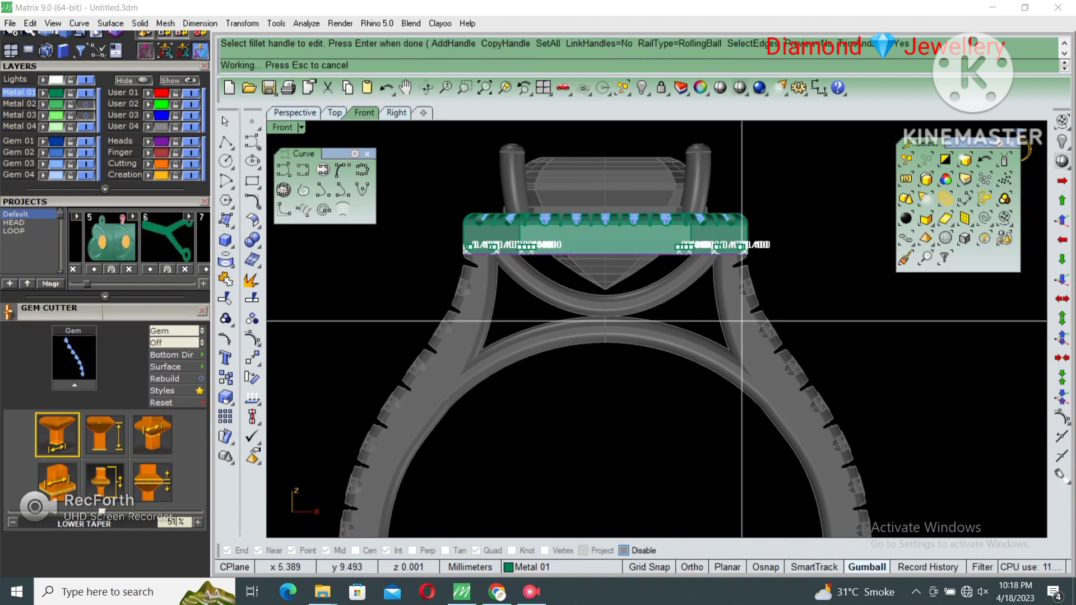
{"action": "key", "text": "Return"}
- Select the halo band and remove it from its gem group
{"action": "scroll", "coordinate": [691, 213], "scroll_direction": "up", "scroll_amount": 3}
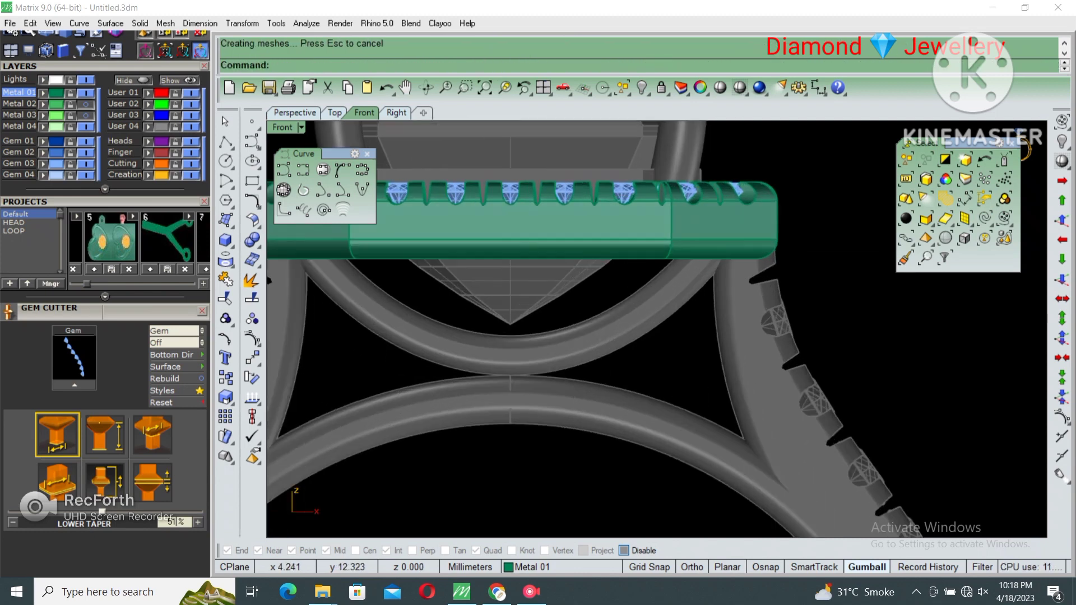
{"action": "scroll", "coordinate": [691, 213], "scroll_direction": "down", "scroll_amount": 2}
{"action": "key", "text": "ctrl+a"}
{"action": "right_click_drag", "start_coordinate": [616, 337], "coordinate": [637, 320]}
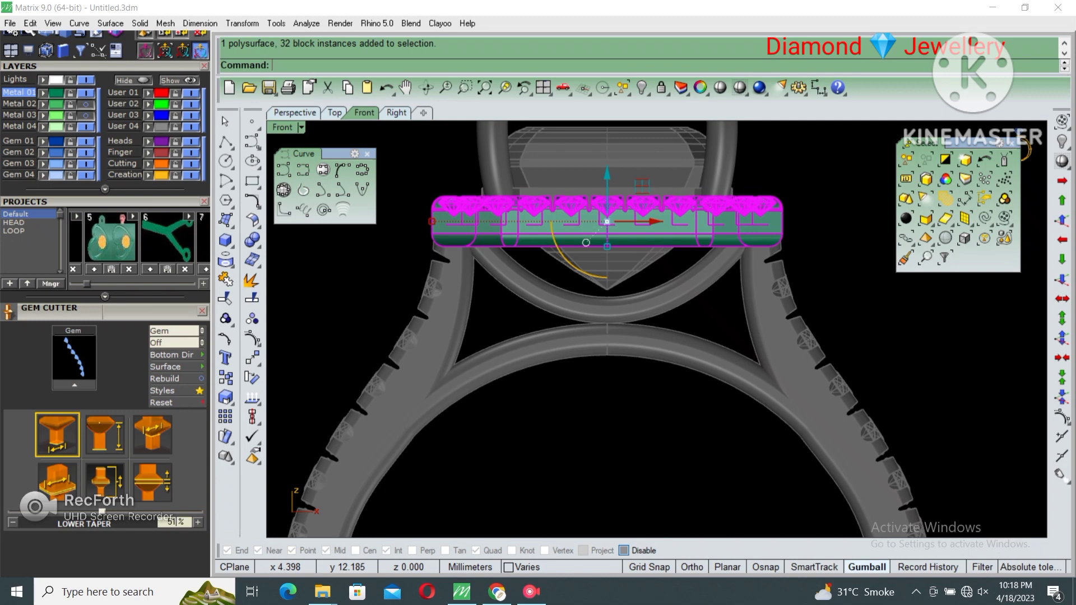
{"action": "key", "text": "Escape"}
{"action": "key", "text": "Return"}
{"action": "right_click_drag", "start_coordinate": [617, 337], "coordinate": [634, 362]}
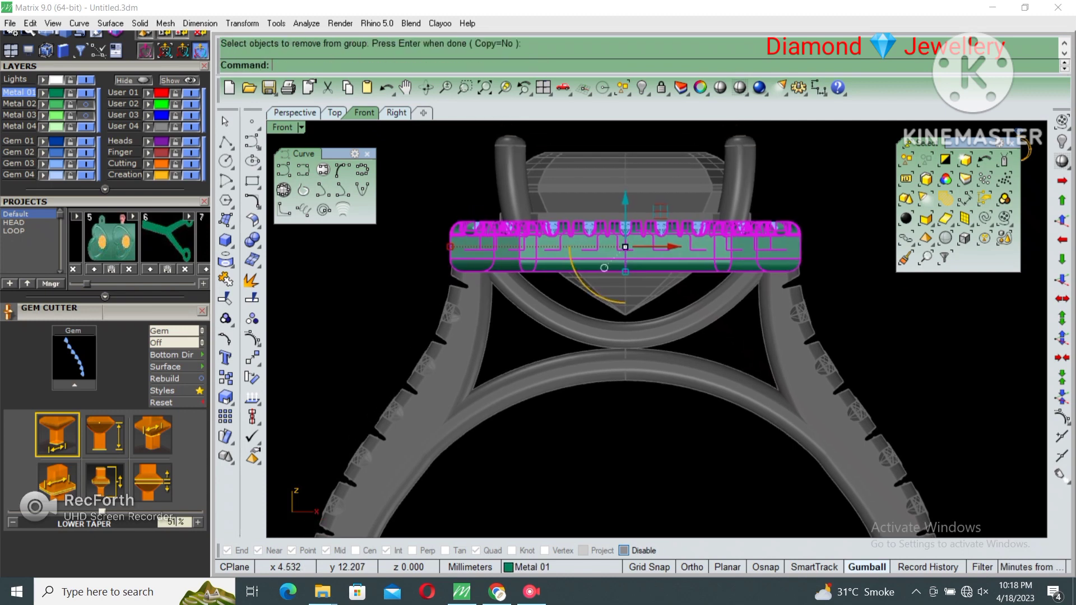
- Put a bounding-box CageEdit cage of 4×4×4 points around the band
{"action": "left_click", "coordinate": [348, 65]}
{"action": "key", "text": "Return"}
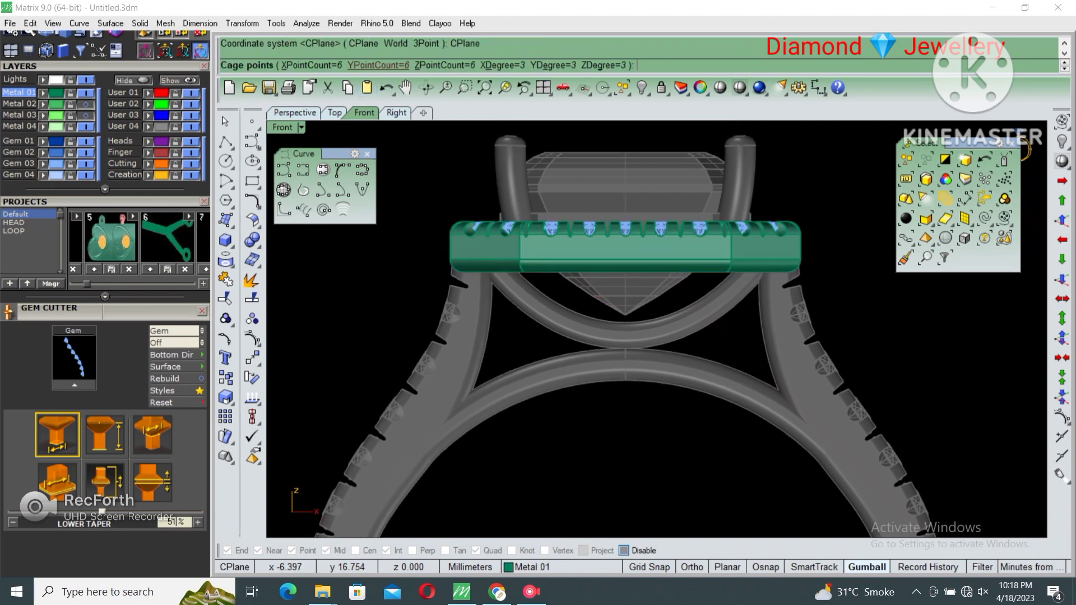
{"action": "left_click", "coordinate": [313, 65]}
{"action": "type", "text": "4"}
{"action": "key", "text": "Return"}
{"action": "type", "text": "4"}
{"action": "key", "text": "Return"}
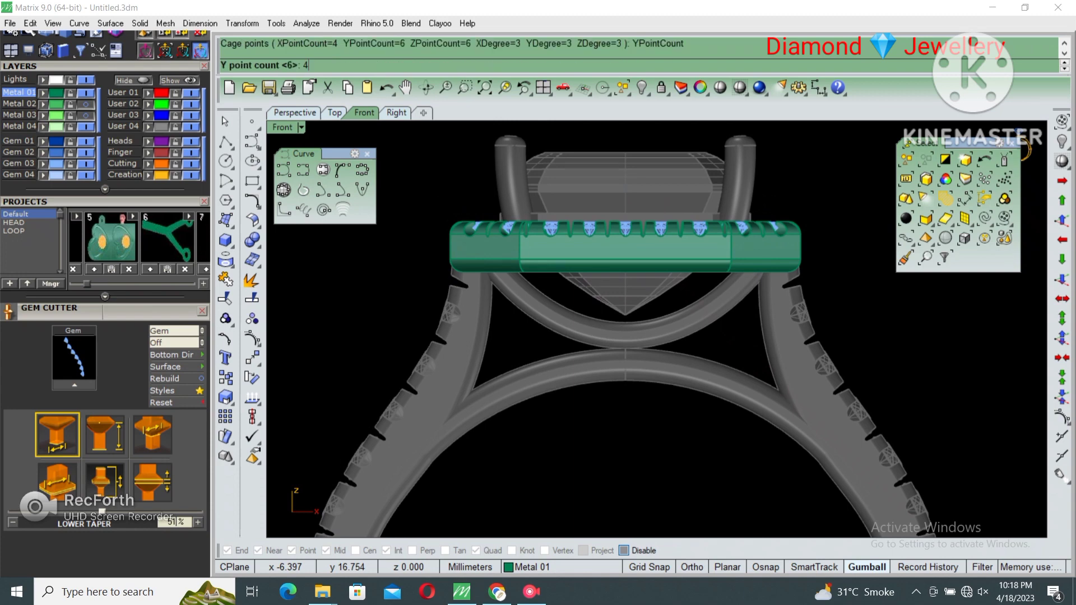
{"action": "type", "text": "4"}
{"action": "key", "text": "Return"}
{"action": "key", "text": "Return"}
{"action": "key", "text": "Return"}
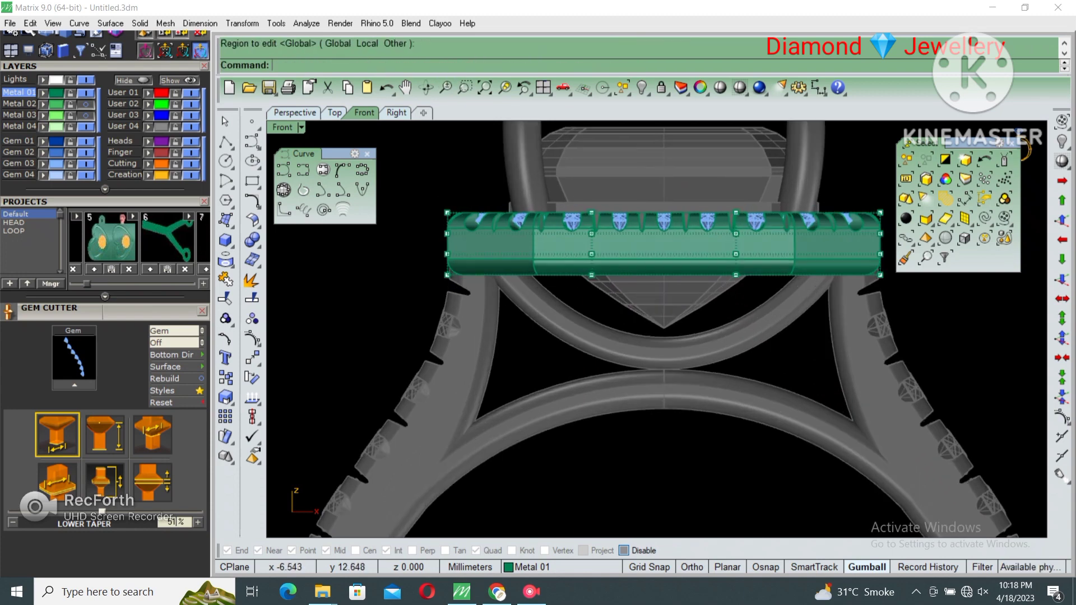
- Pull the bottom cage points inward to taper the band's underside, then delete the cage
{"action": "left_click_drag", "start_coordinate": [406, 252], "coordinate": [960, 361]}
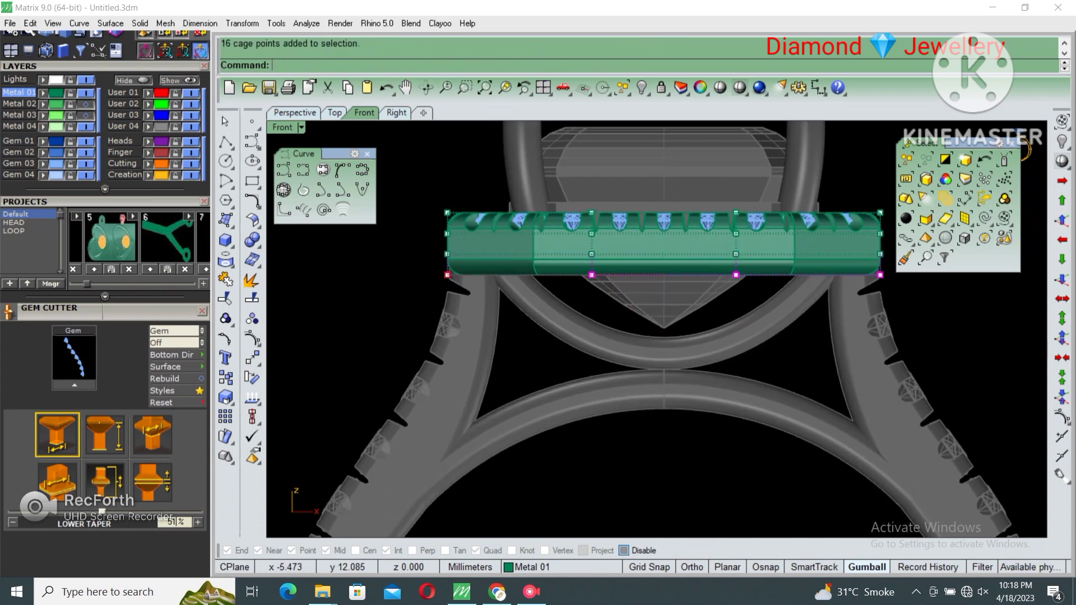
{"action": "left_click_drag", "start_coordinate": [451, 274], "coordinate": [464, 275]}
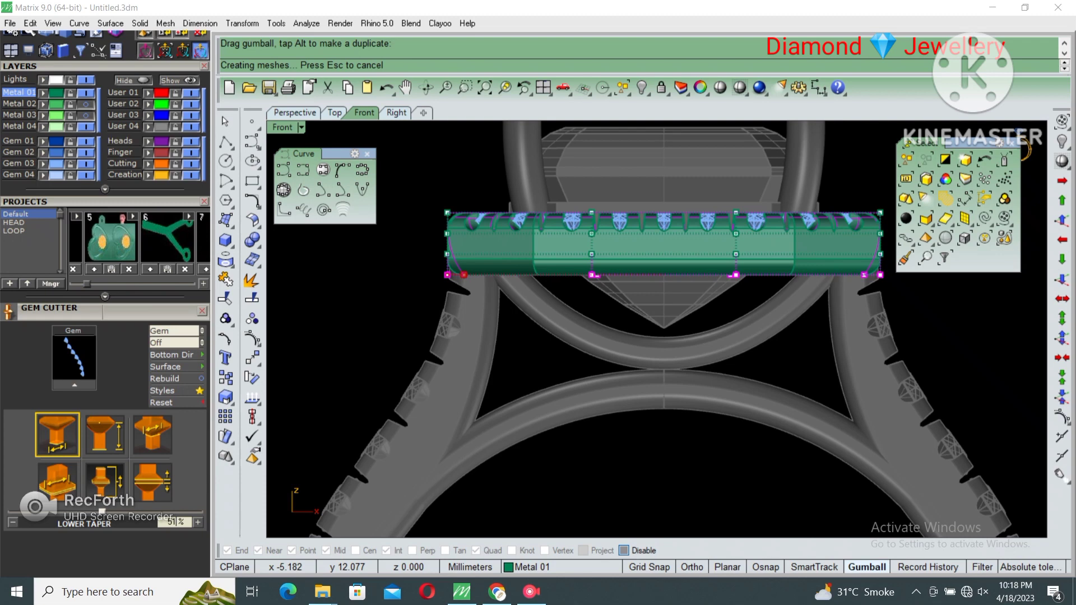
{"action": "left_click_drag", "start_coordinate": [464, 275], "coordinate": [464, 276]}
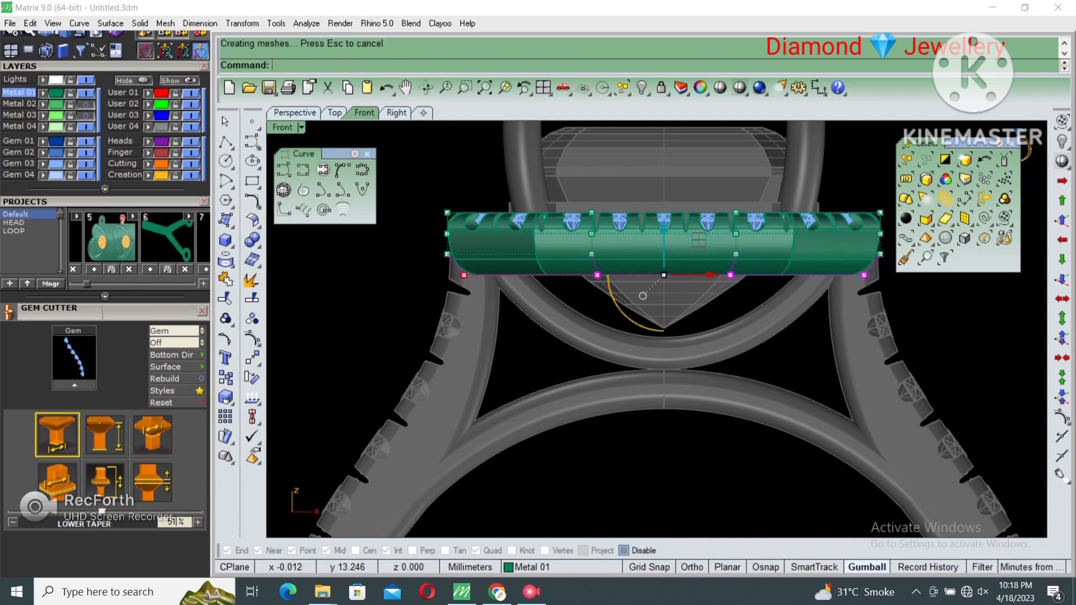
{"action": "left_click_drag", "start_coordinate": [689, 274], "coordinate": [690, 277]}
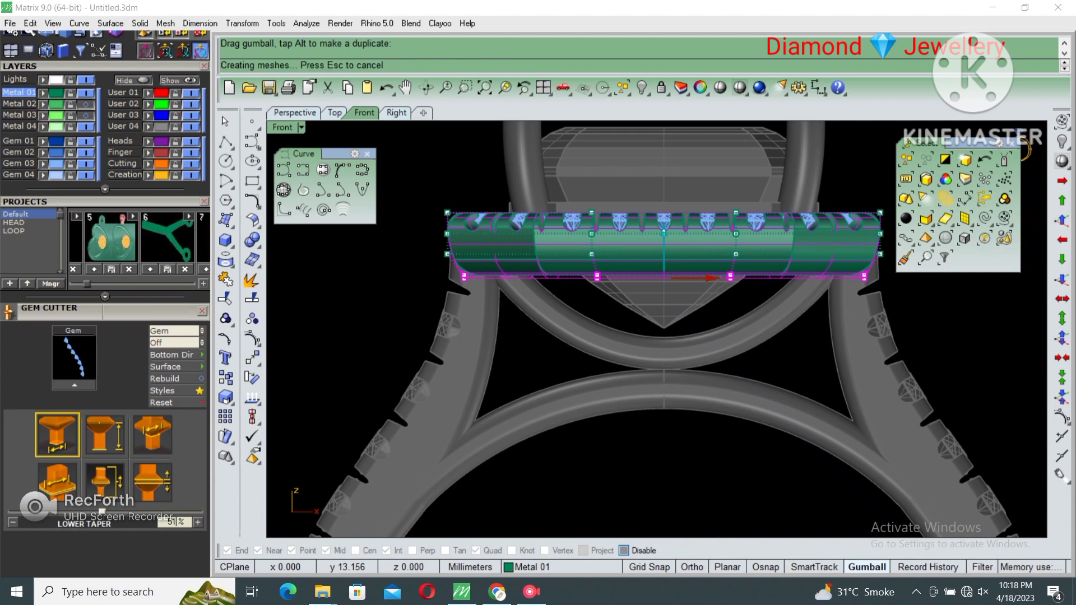
{"action": "left_click", "coordinate": [643, 299]}
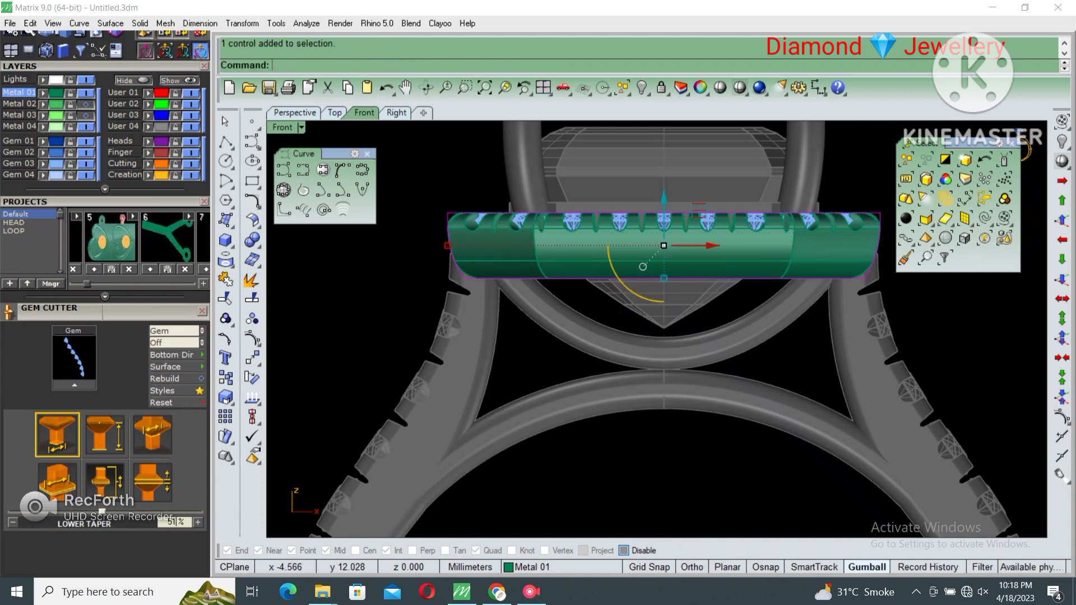
{"action": "key", "text": "Delete"}
{"action": "scroll", "coordinate": [642, 300], "scroll_direction": "down", "scroll_amount": 3}
{"action": "scroll", "coordinate": [643, 299], "scroll_direction": "down", "scroll_amount": 2}
- Unlock all parts, maximize Perspective, orbit from above and switch the display mode to Machine
{"action": "key", "text": "Return"}
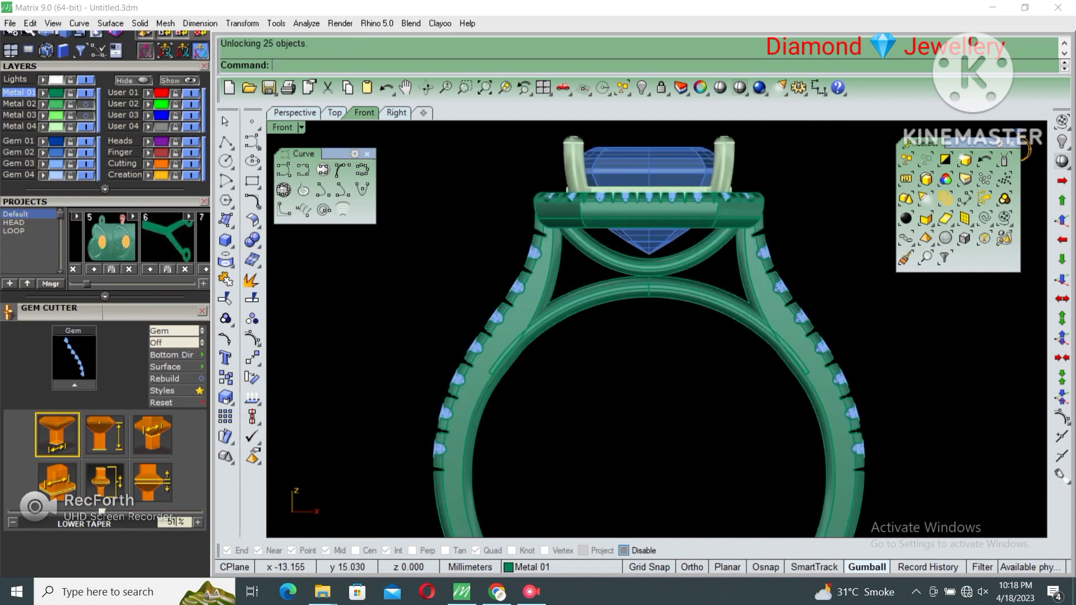
{"action": "key", "text": "ctrl+F5"}
{"action": "key", "text": "ctrl+F4"}
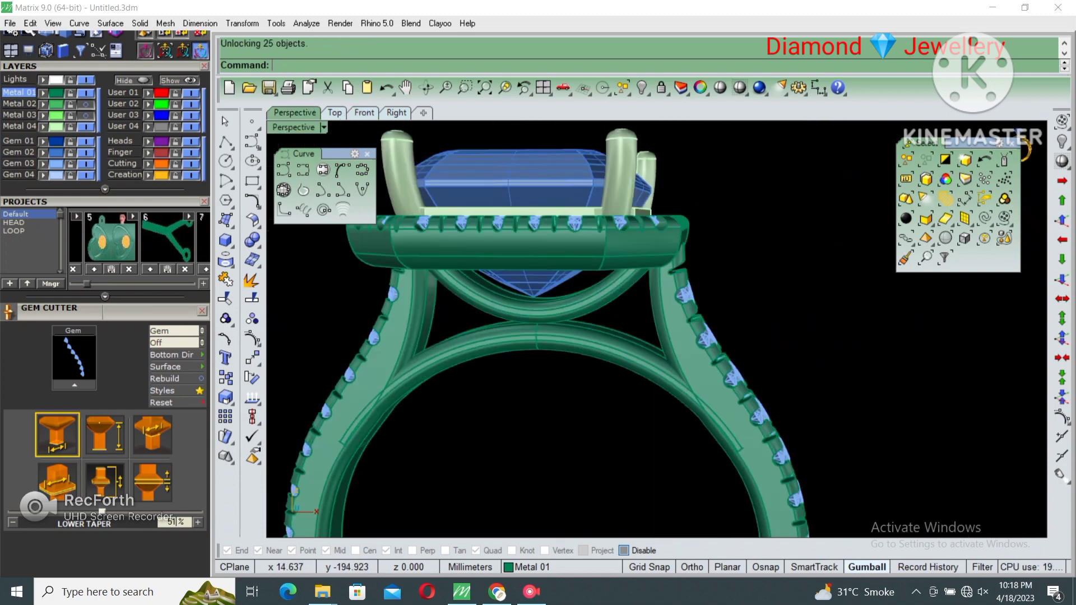
{"action": "mouse_move", "coordinate": [656, 224]}
{"action": "right_mouse_down"}
{"action": "mouse_move", "coordinate": [656, 393]}
{"action": "mouse_move", "coordinate": [628, 336]}
{"action": "right_mouse_up"}
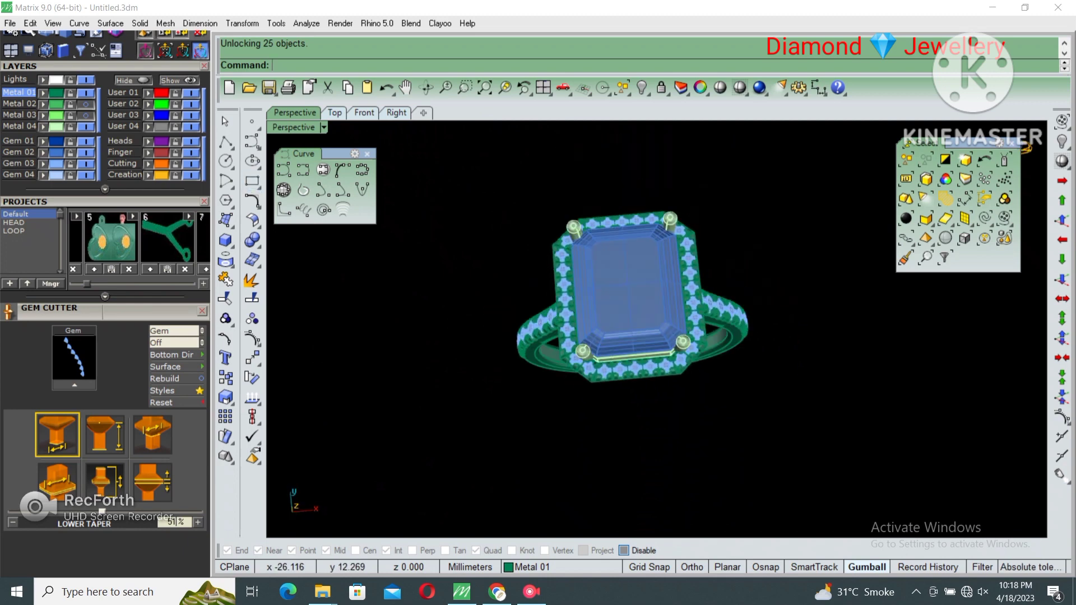
{"action": "scroll", "coordinate": [104, 303], "scroll_direction": "up", "scroll_amount": 3}
{"action": "scroll", "coordinate": [105, 303], "scroll_direction": "up", "scroll_amount": 2}
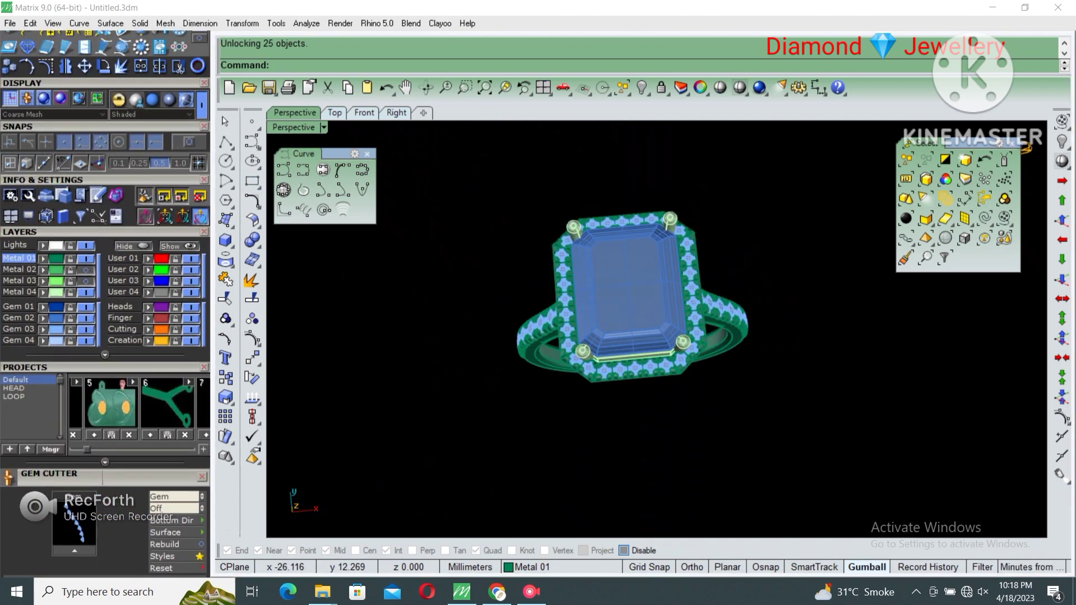
{"action": "left_click", "coordinate": [186, 100]}
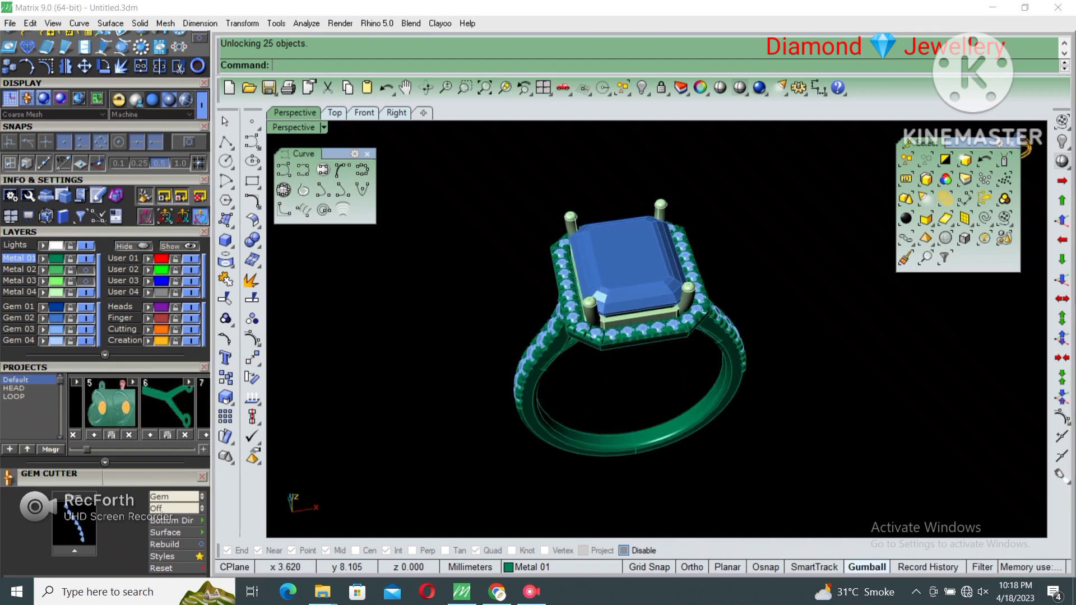